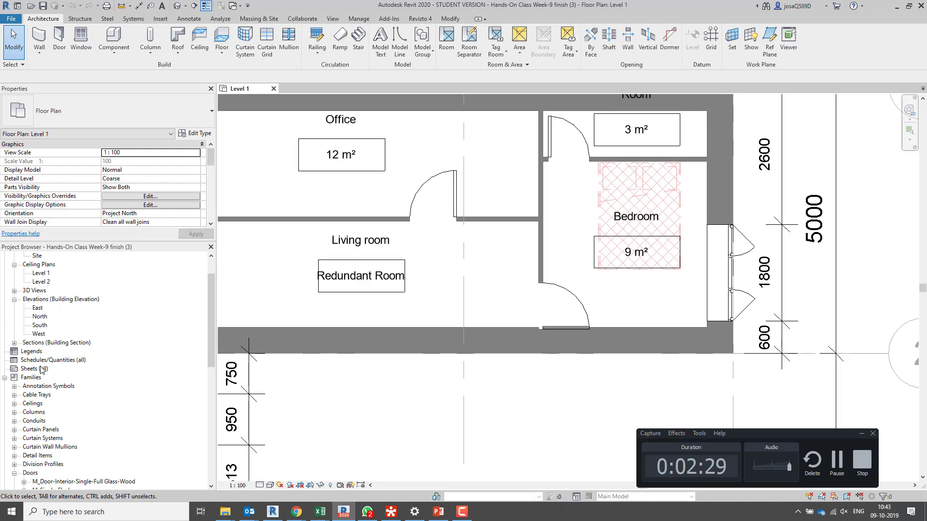
- Start creating a new sheet under the project's sheets to reach the title block selection
click(34, 368)
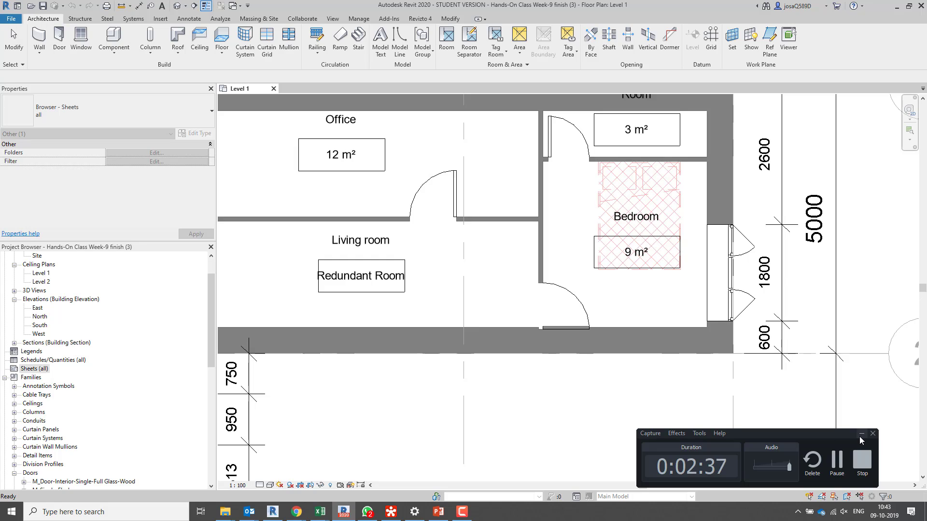
click(861, 436)
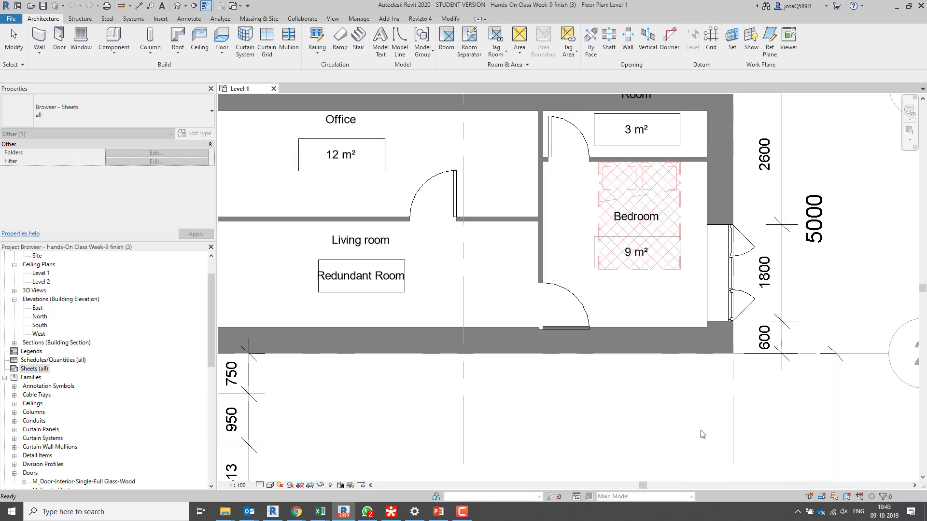
right_click(36, 370)
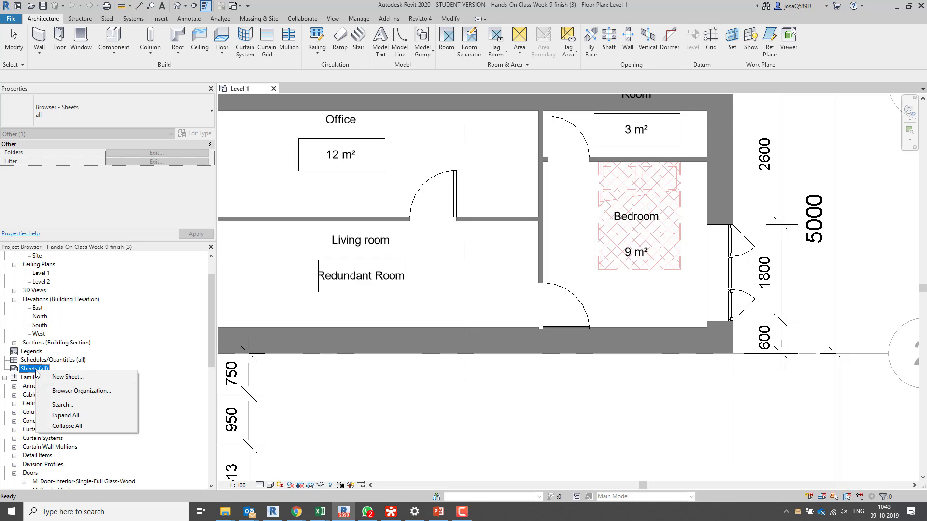
click(73, 381)
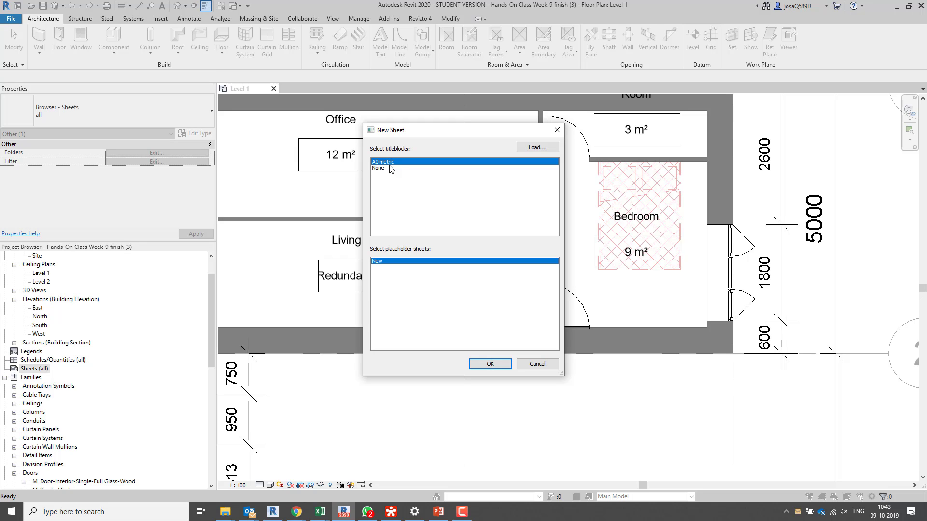
- Switch to the Fronter page in Chrome and open the BIM course folder "Week 40: Revit Documentation"
click(299, 514)
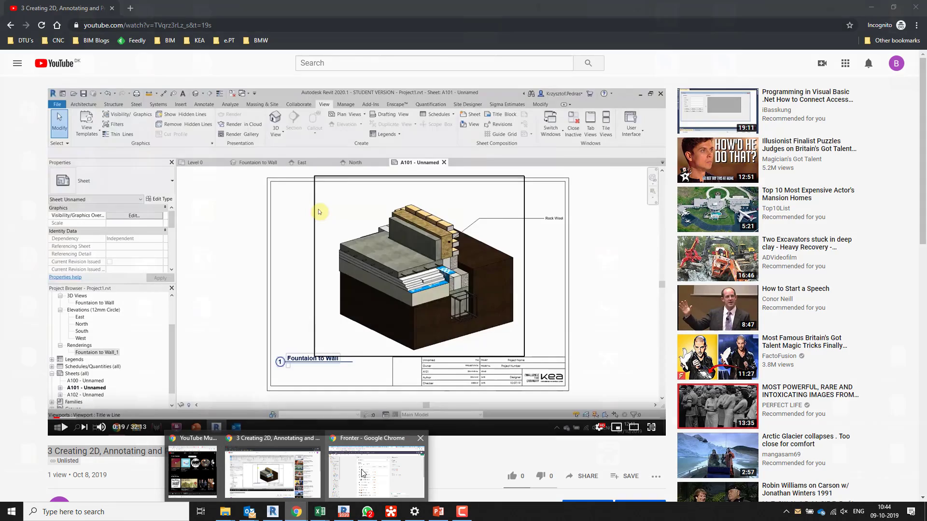
click(366, 474)
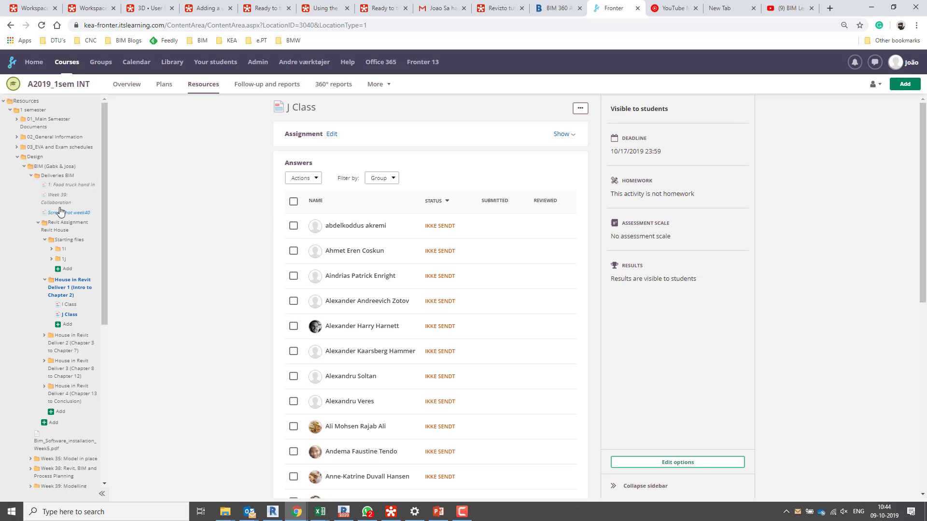
click(54, 166)
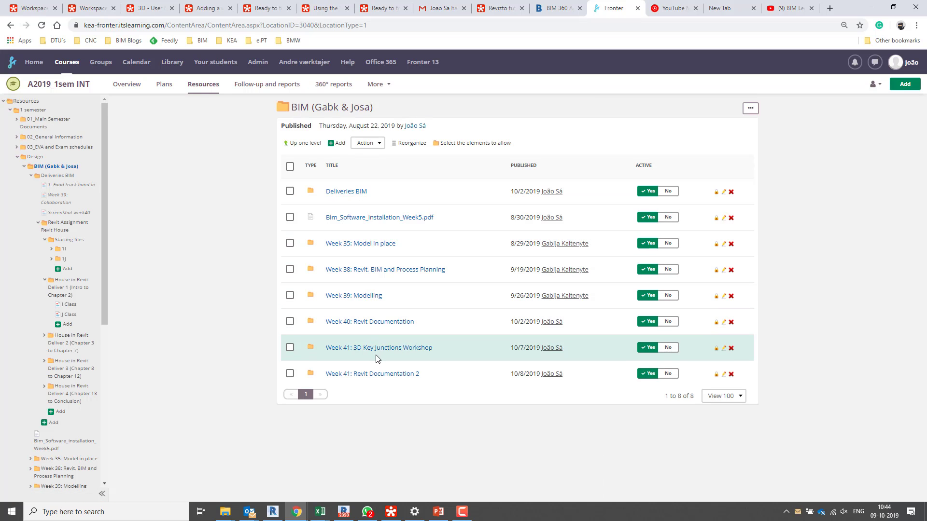
click(381, 326)
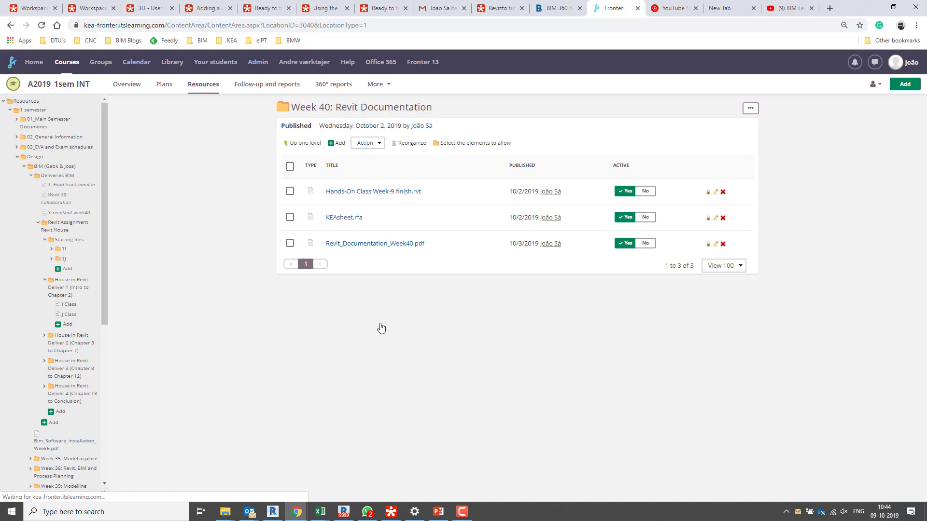
- Download KEAsheet.rfa and save it in the Downloads folder as KEAsheet
click(351, 219)
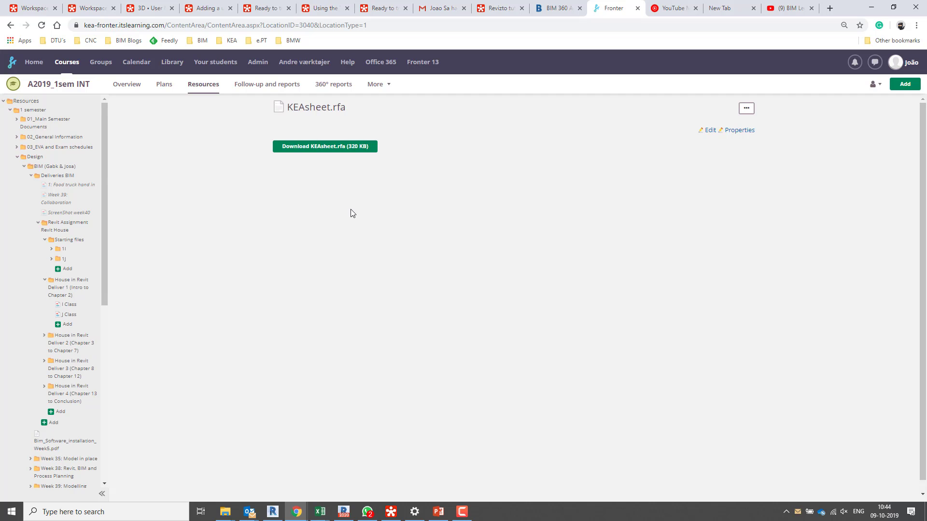
click(336, 153)
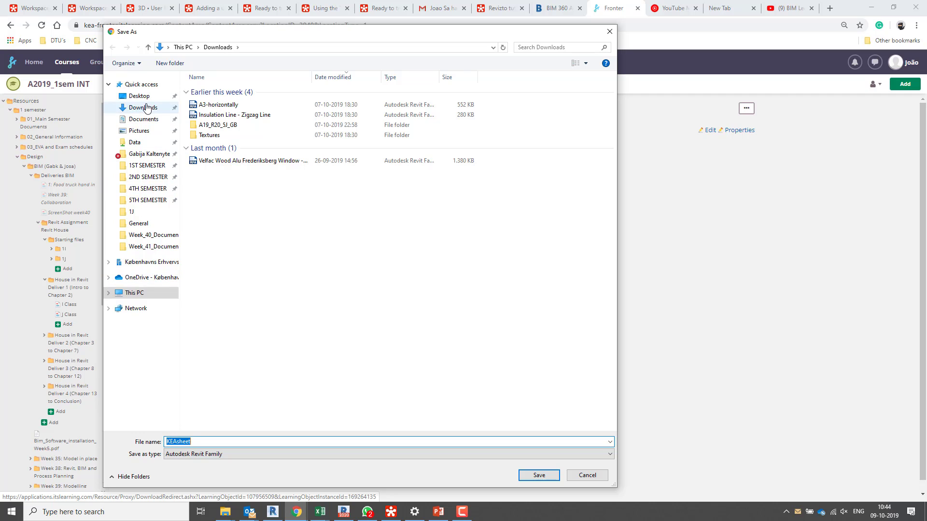
click(146, 108)
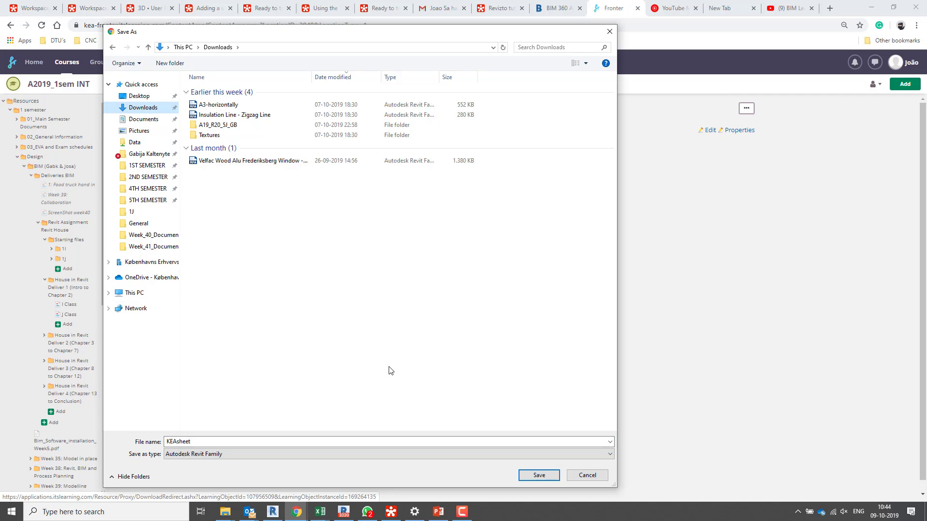
click(539, 475)
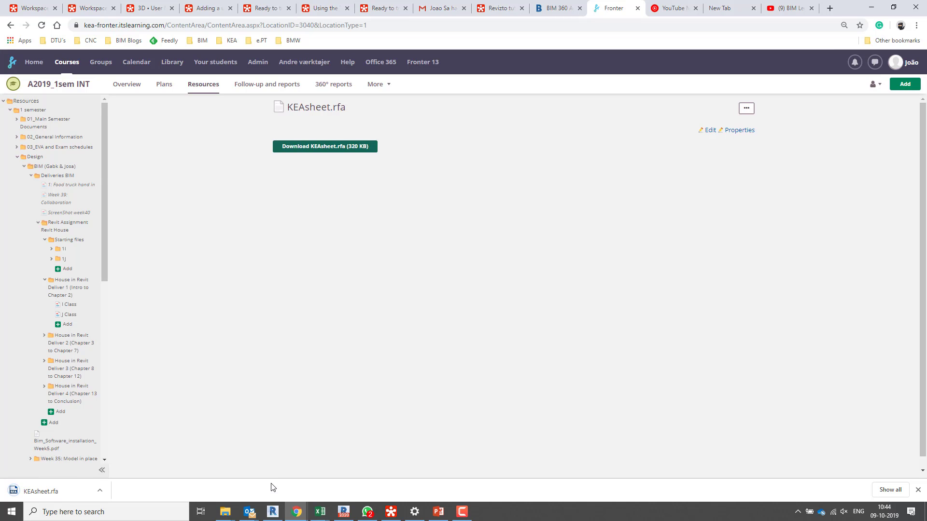
- Switch back to Revit and load the KEAsheet.rfa title block family from the Downloads folder for the new sheet
click(347, 514)
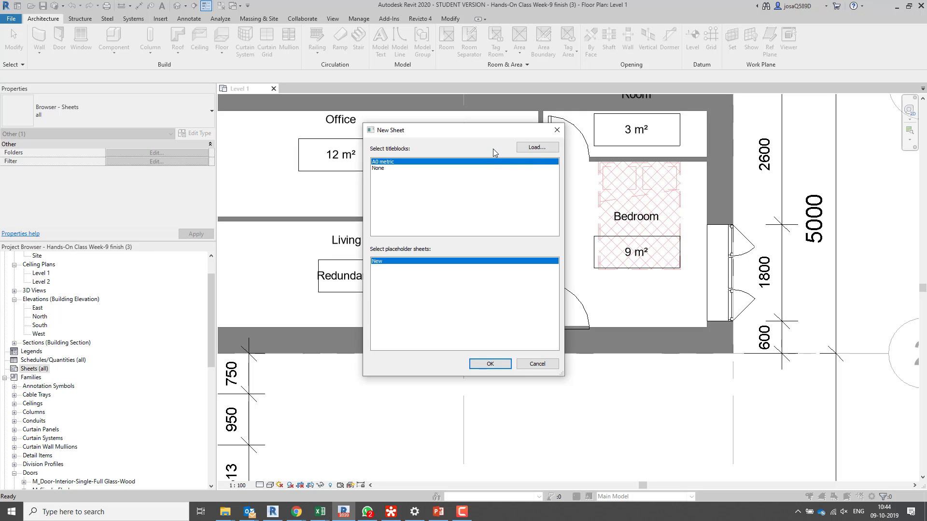
click(541, 148)
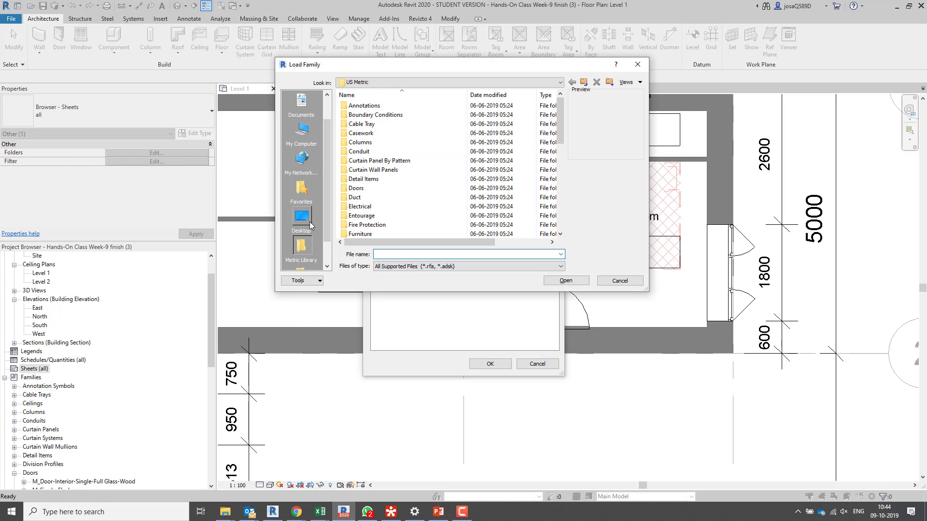
drag(328, 144, 333, 117)
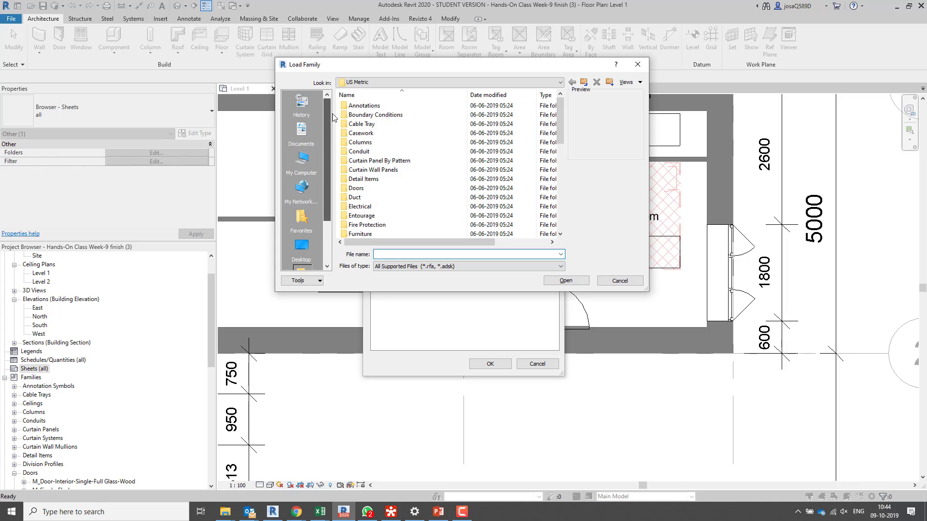
click(309, 166)
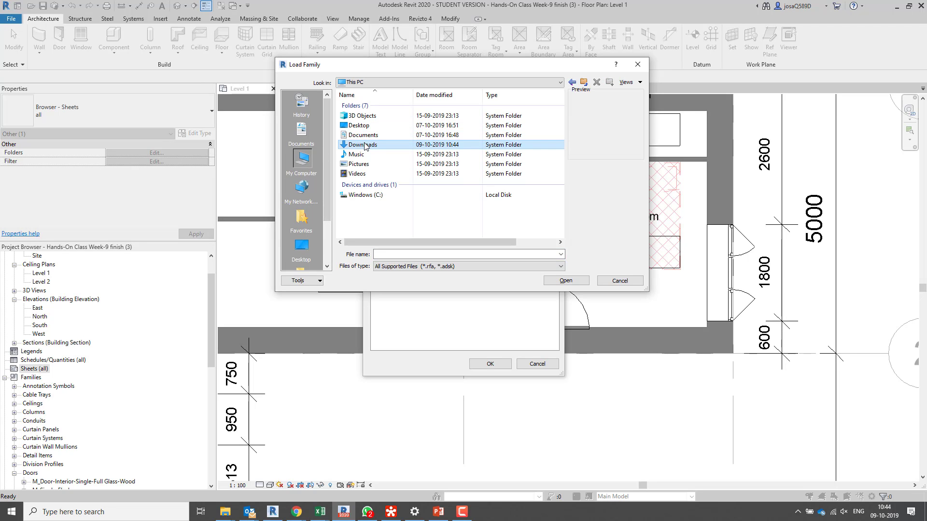
double_click(366, 145)
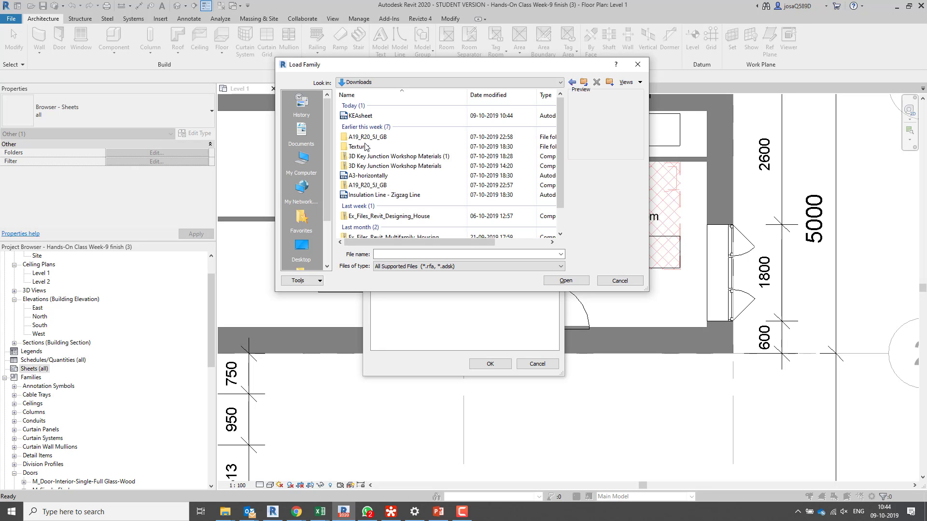
click(361, 116)
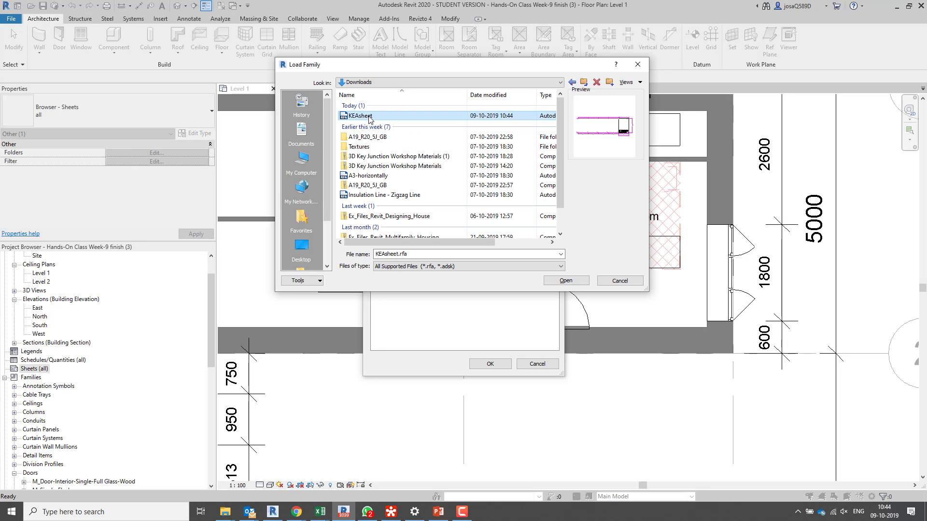
click(573, 281)
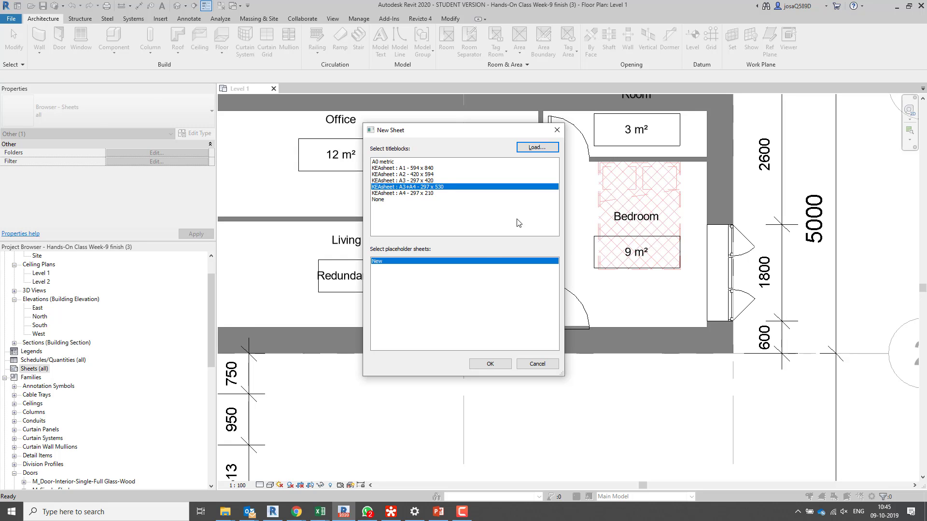
- Create the new sheet with the "KEAsheet : A3 - 297 x 420" title block and inspect its title block fields
key(alt+Tab)
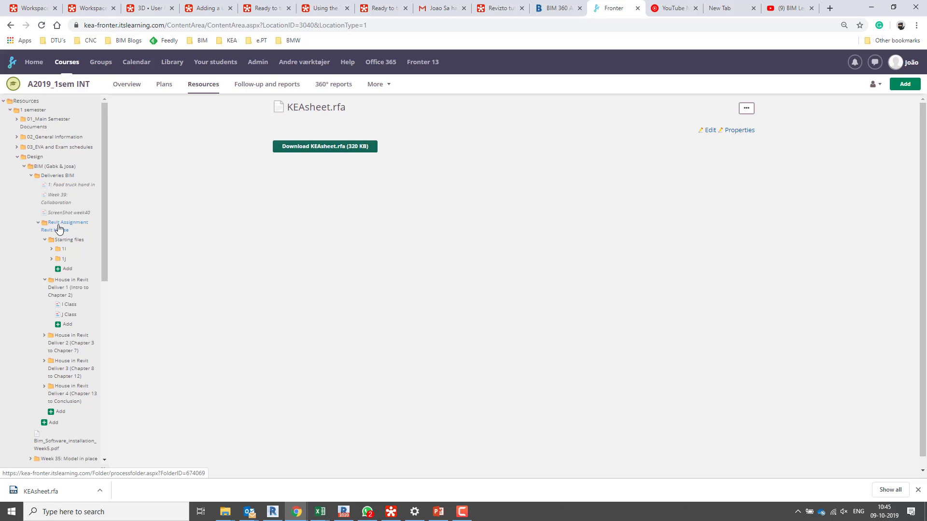
click(873, 11)
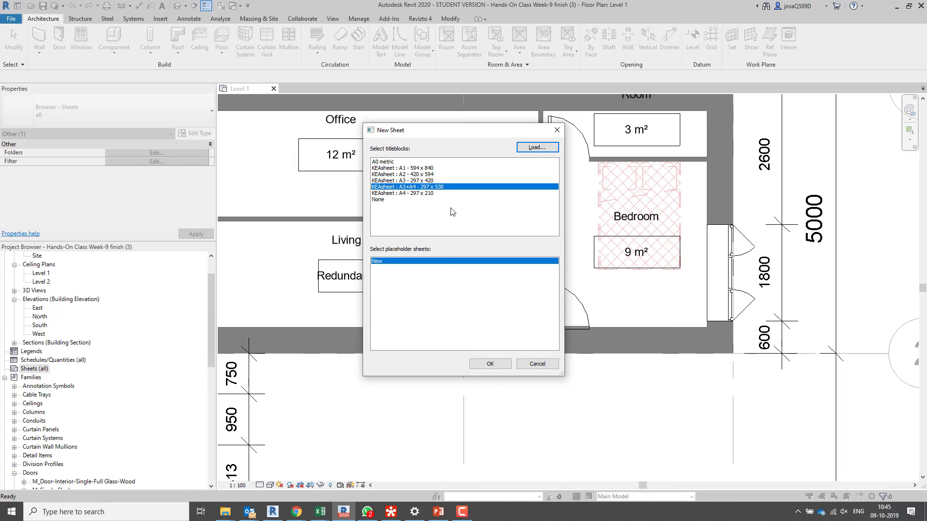
click(413, 182)
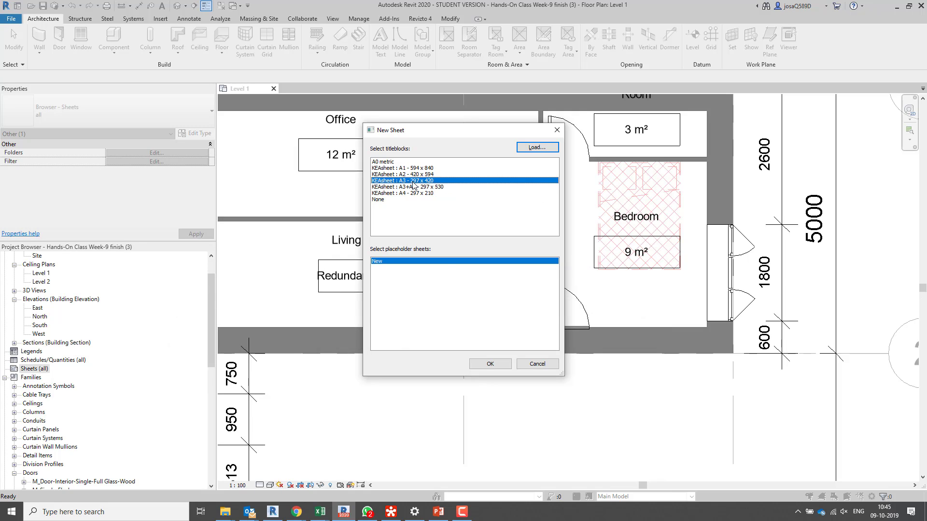
click(490, 363)
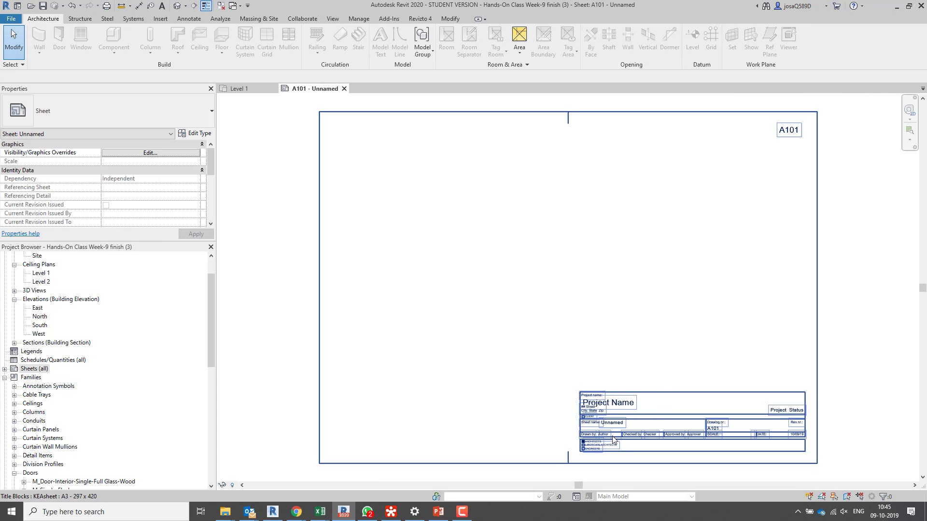
scroll(614, 439, up, 3)
scroll(445, 362, down, 2)
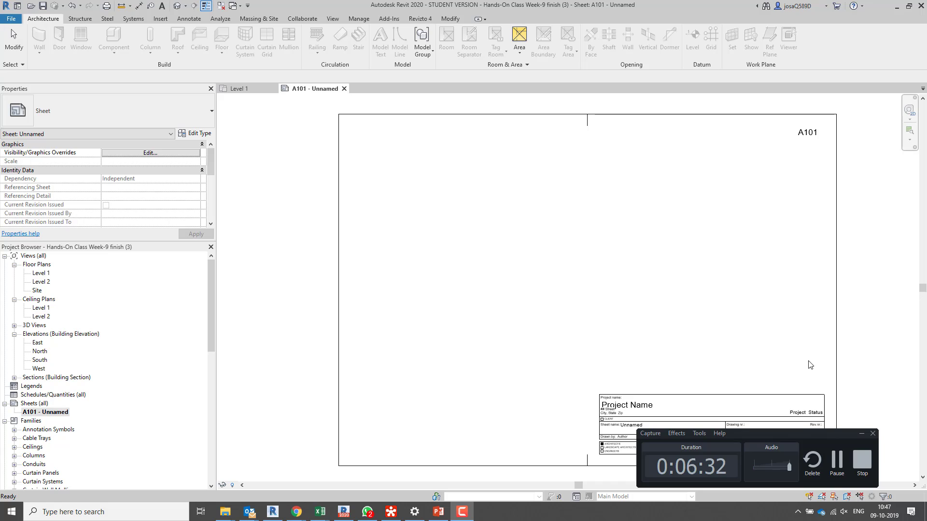
- Add a second sheet to the project using the "KEAsheet : A3 - 297 x 420" title block
click(862, 219)
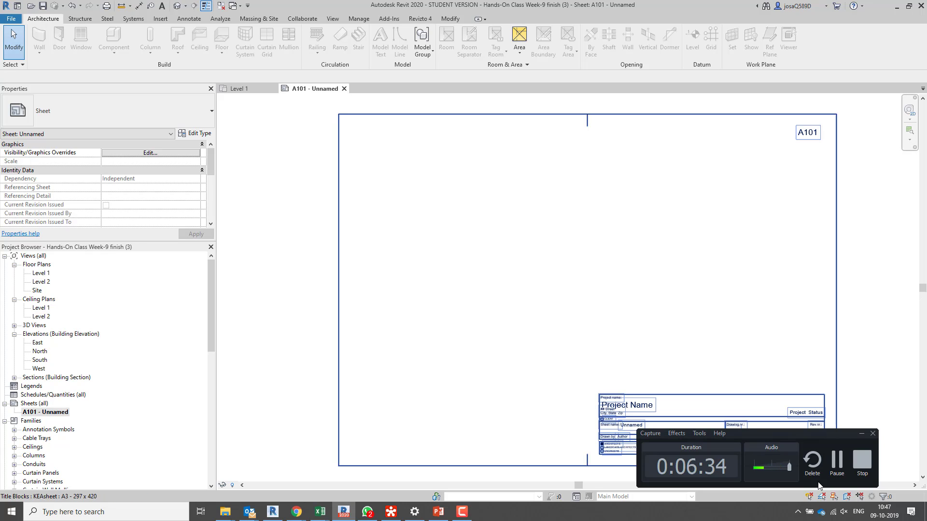
click(861, 433)
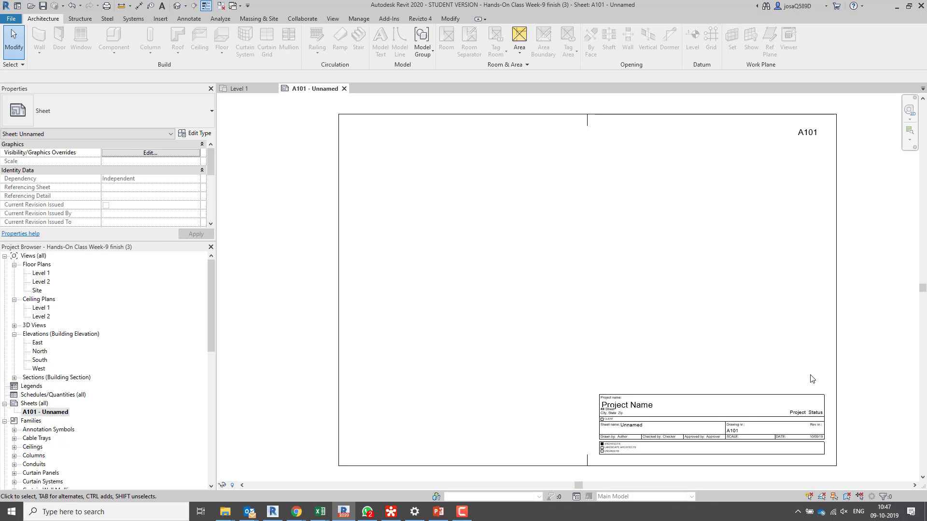
click(33, 405)
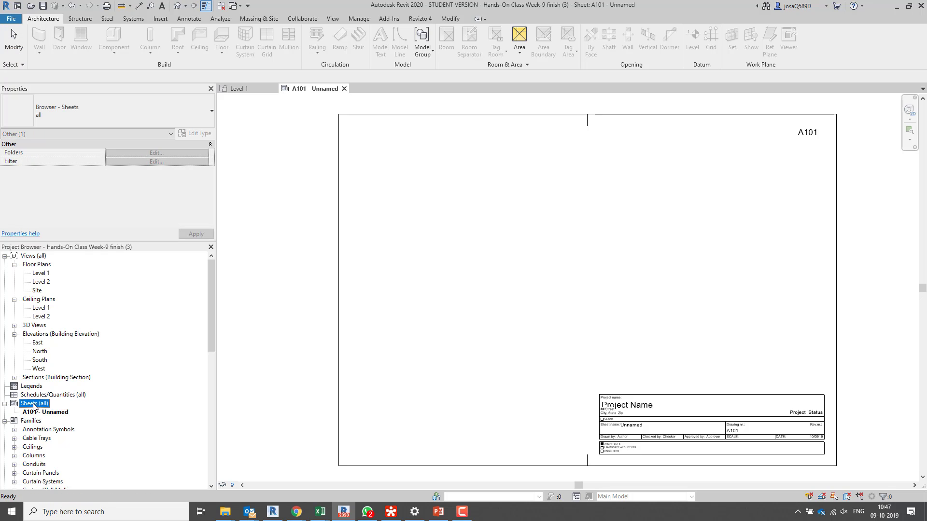
right_click(34, 407)
click(75, 410)
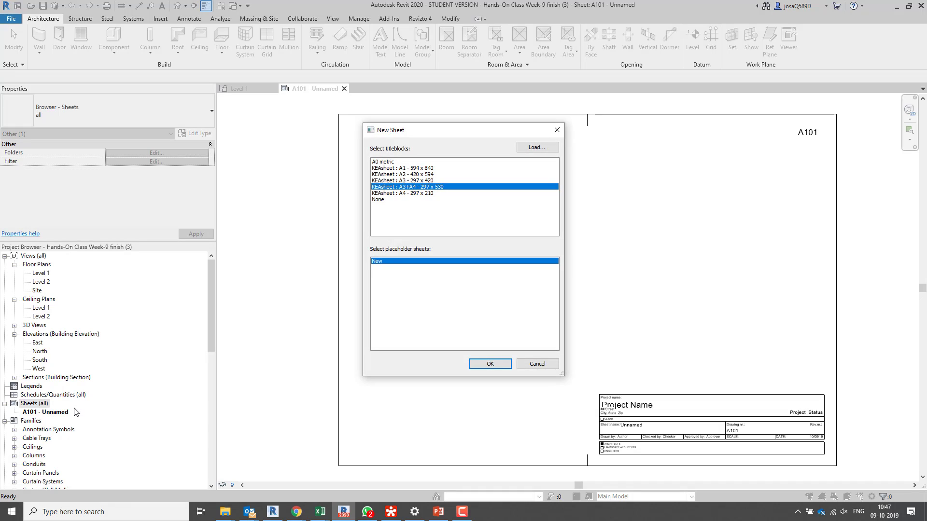
click(414, 181)
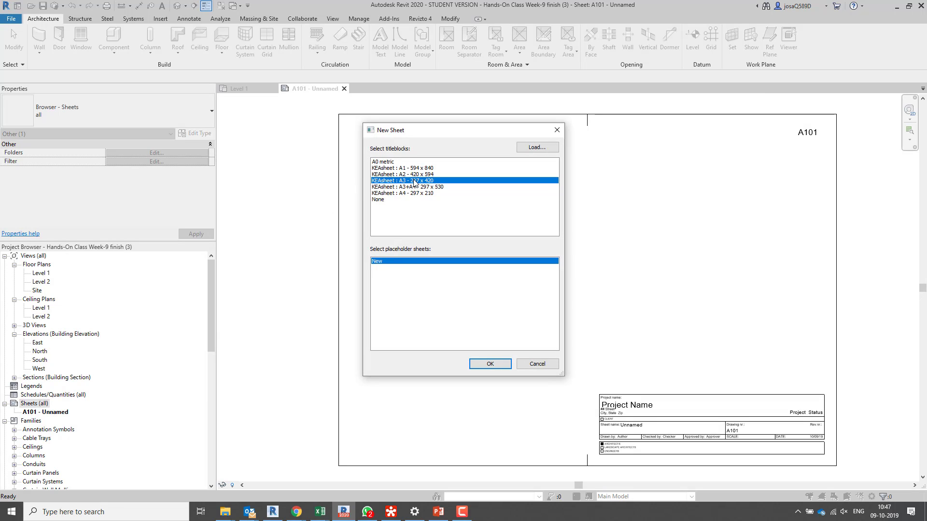
click(497, 365)
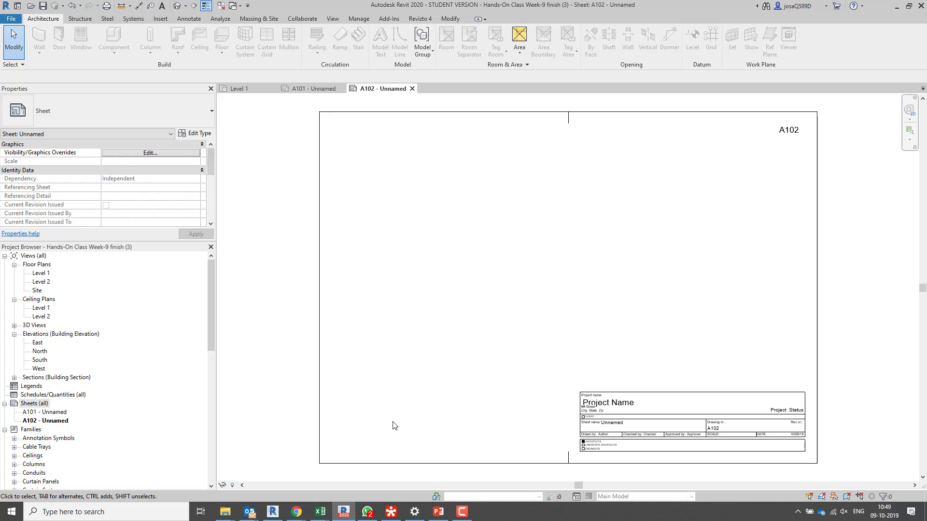
- Set the project name to "Hand on Class" in the project information
click(360, 22)
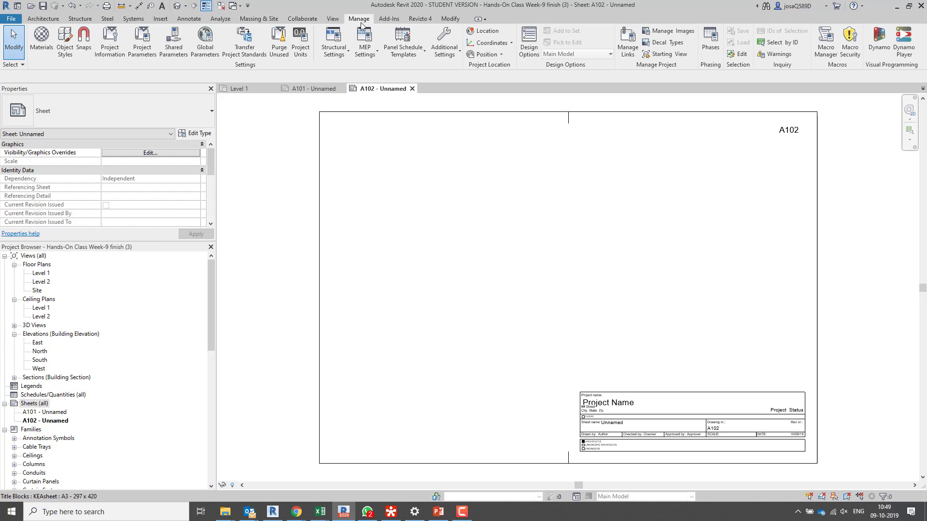
click(109, 41)
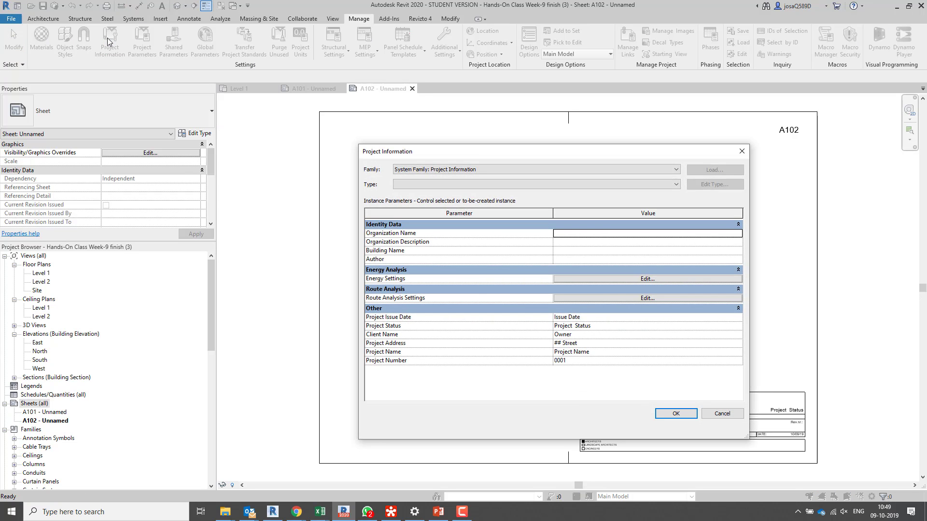
drag(450, 152, 253, 85)
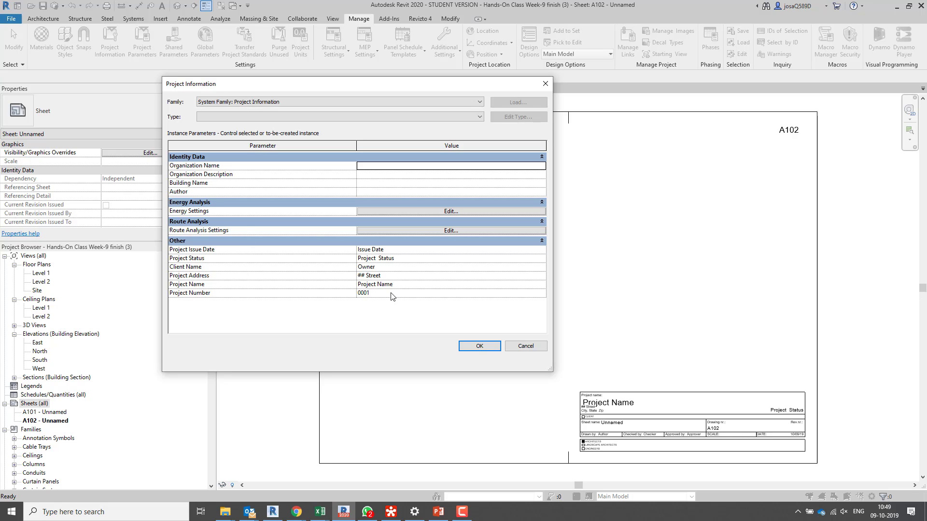
click(404, 284)
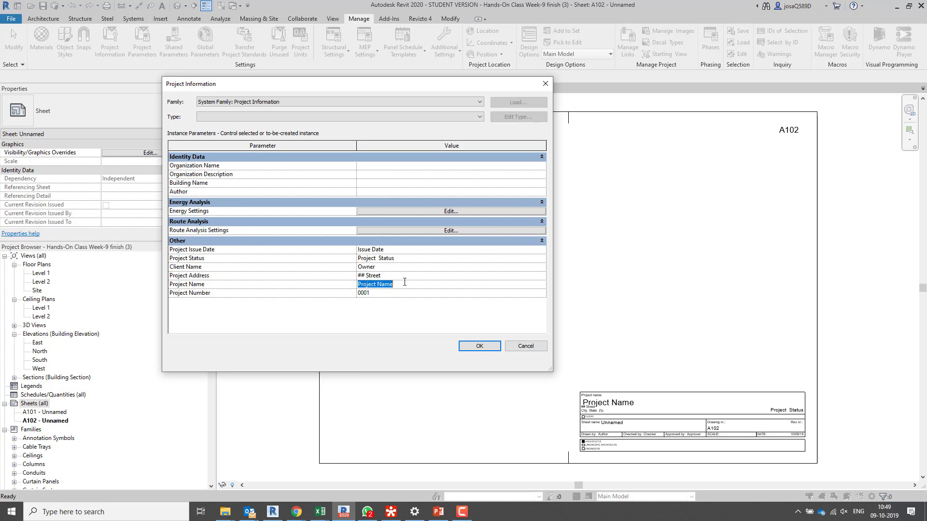
text(Hand on Class)
click(402, 294)
- Replace the placeholder project address with the project's street, postcode and city, and apply the project information
click(398, 278)
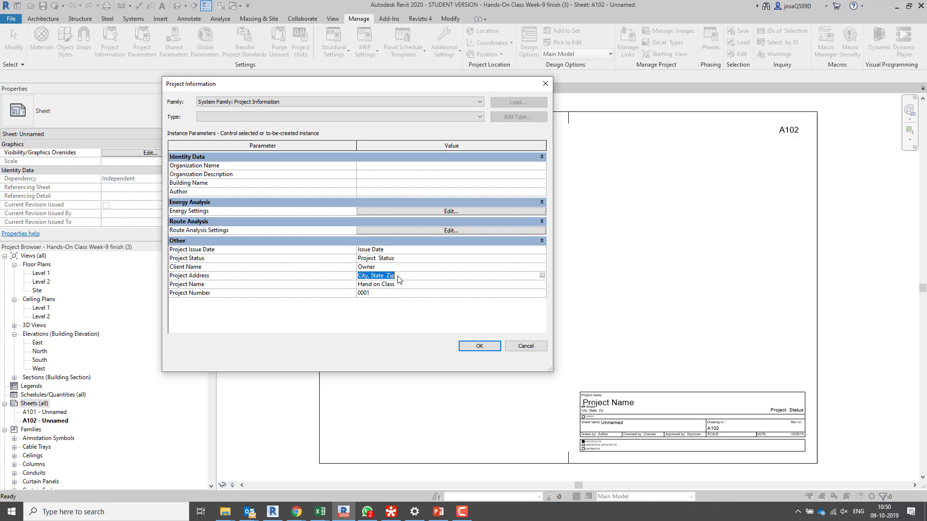
click(542, 277)
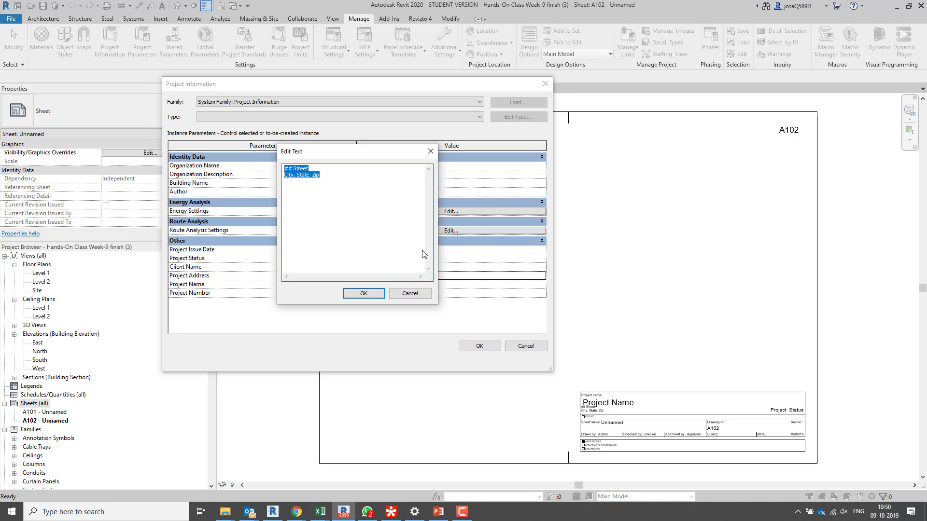
key(Delete)
text(G 38,)
text(22)
text(00 Copenhagen)
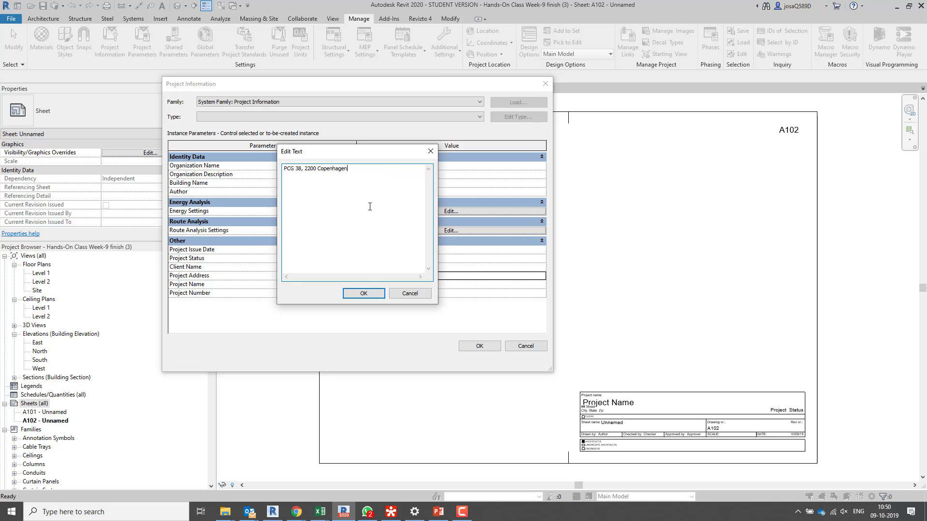
click(368, 294)
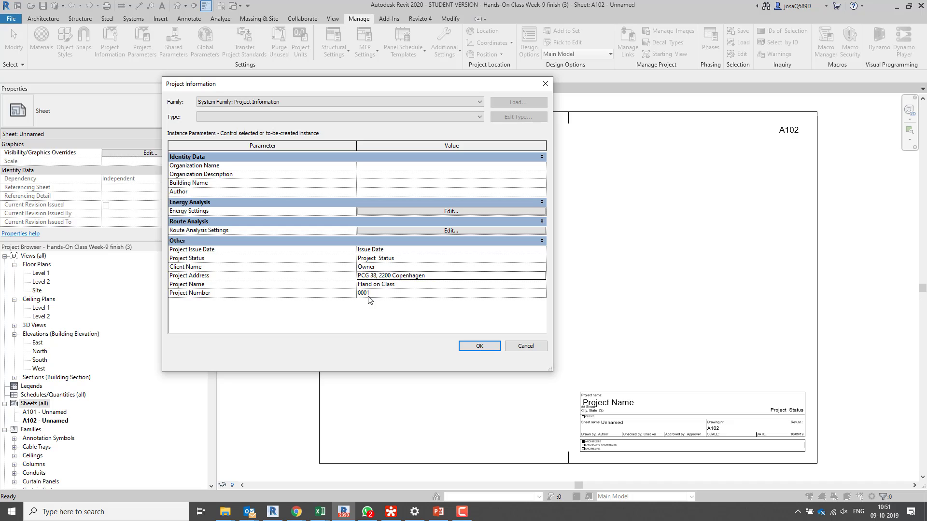
click(480, 346)
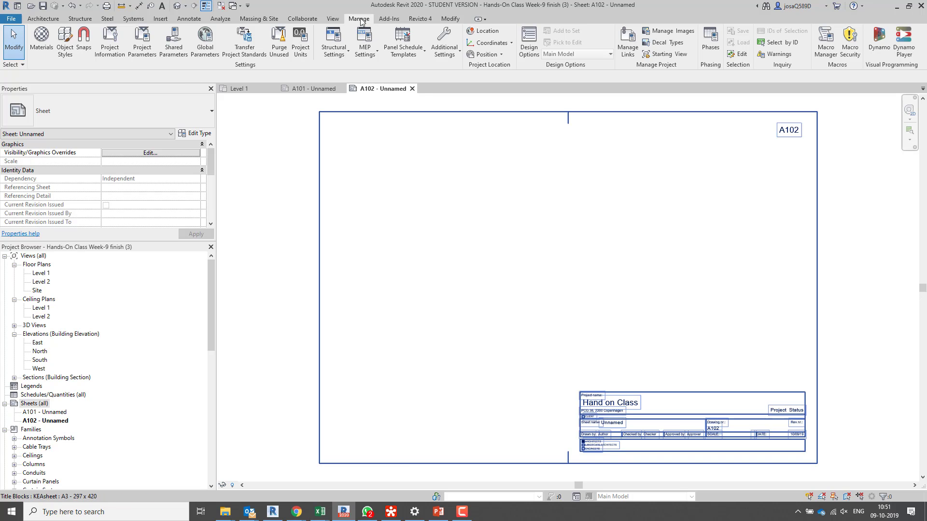
- Review the client name and project address fields in the project information without editing them
click(115, 41)
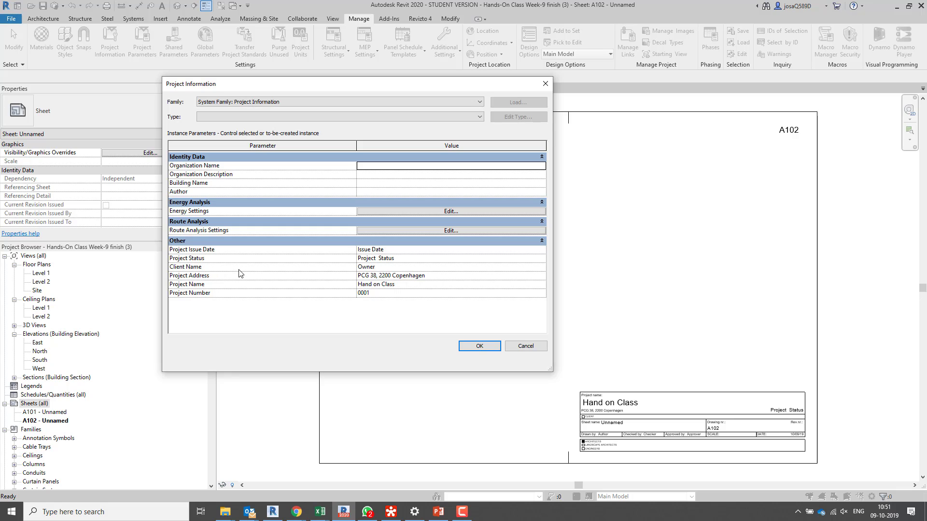
click(382, 270)
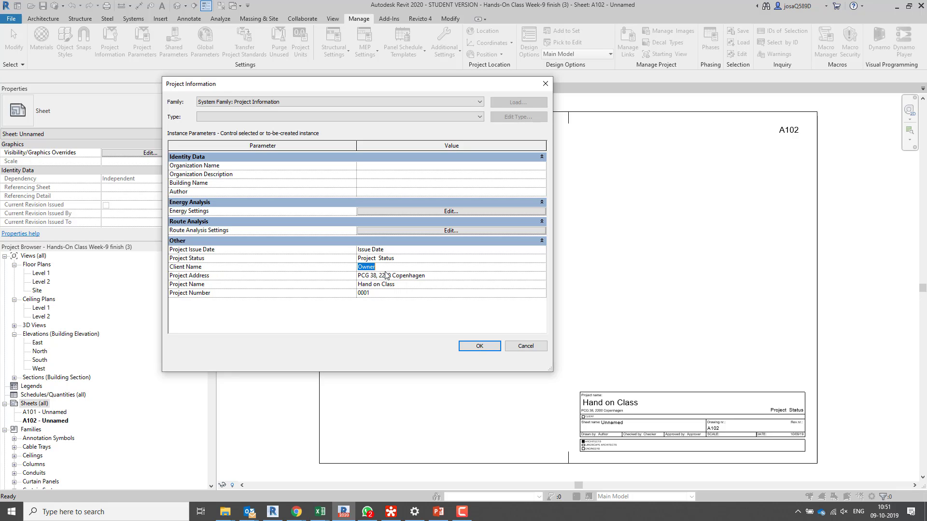
click(412, 276)
click(486, 349)
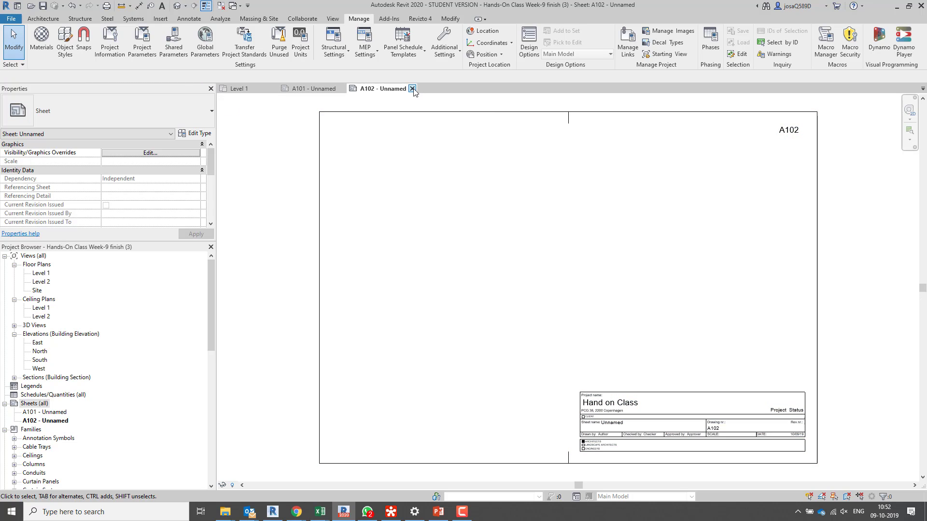
- Delete the unnamed sheet A102 from the project
right_click(40, 422)
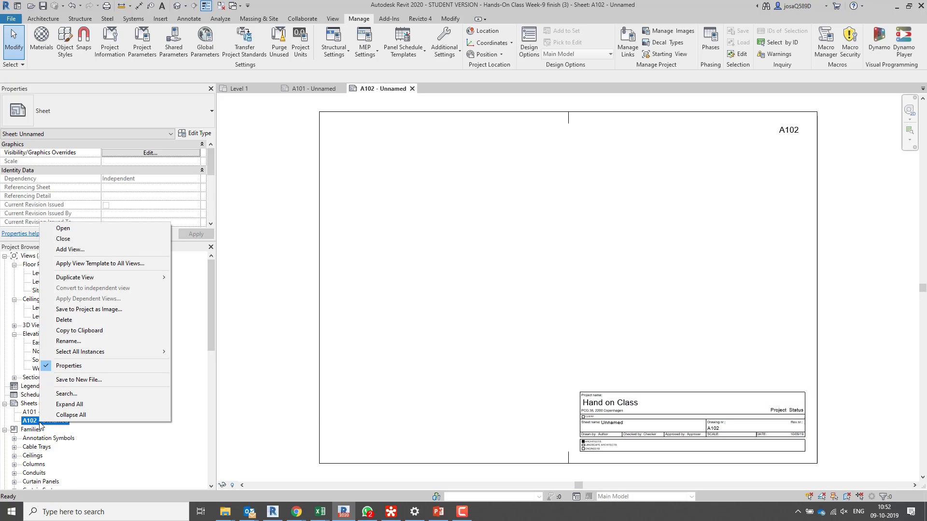
click(78, 330)
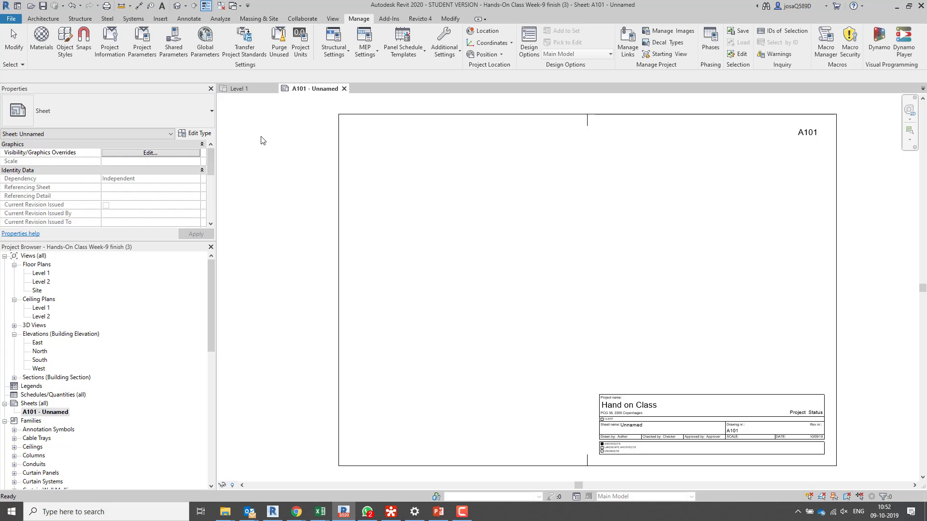
- Look over the whole Level 1 floor plan with its elevation markers, and return to sheet A101
click(239, 88)
scroll(454, 330, down, 4)
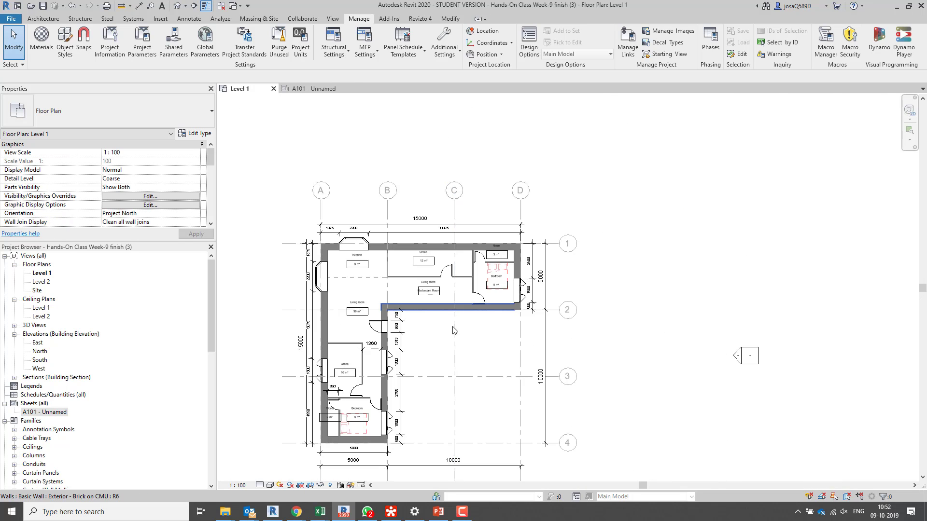
scroll(452, 330, down, 2)
middle_drag(453, 330, 505, 271)
scroll(505, 271, down, 1)
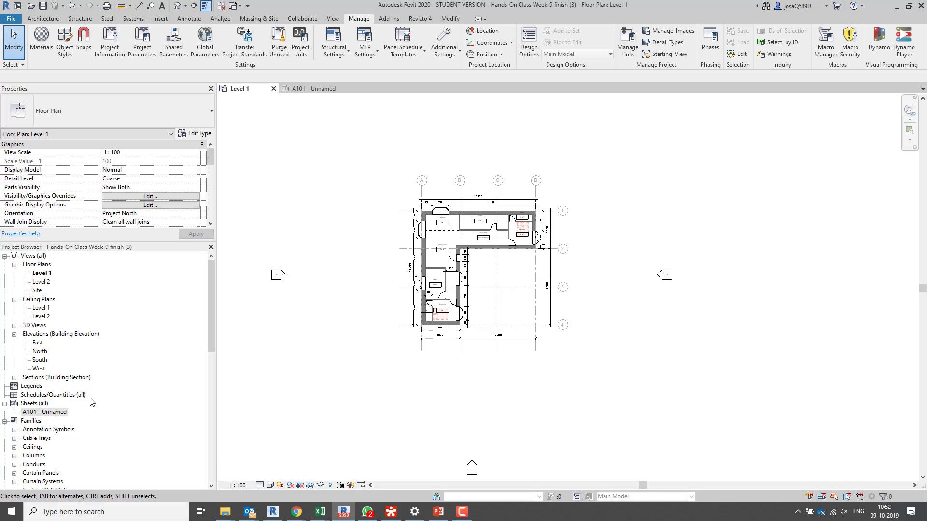
double_click(45, 413)
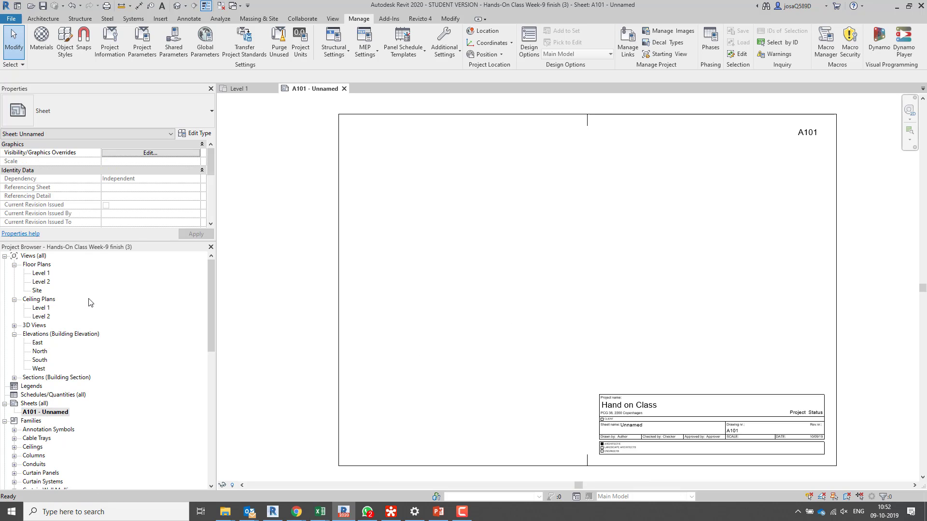
- Place the Level 1 floor plan view on sheet A101, roughly centred over the title block frame
click(41, 274)
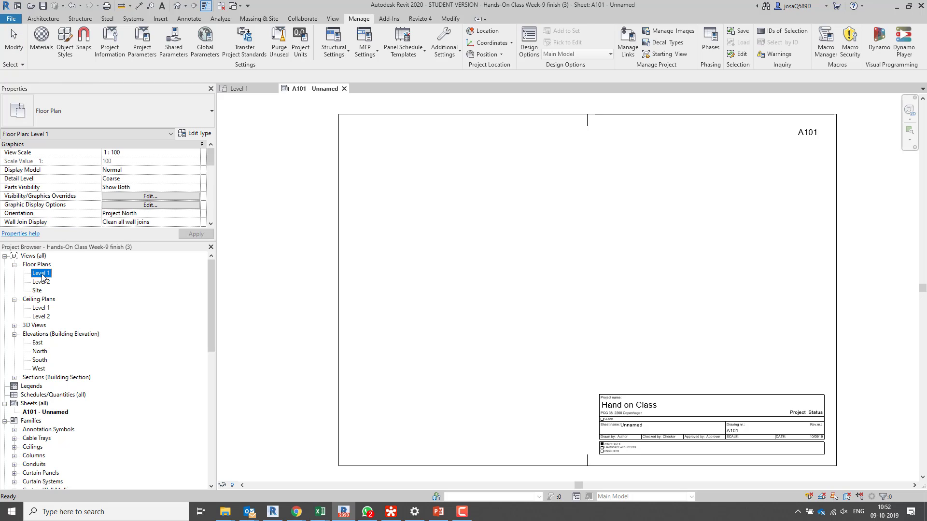
drag(42, 276, 486, 272)
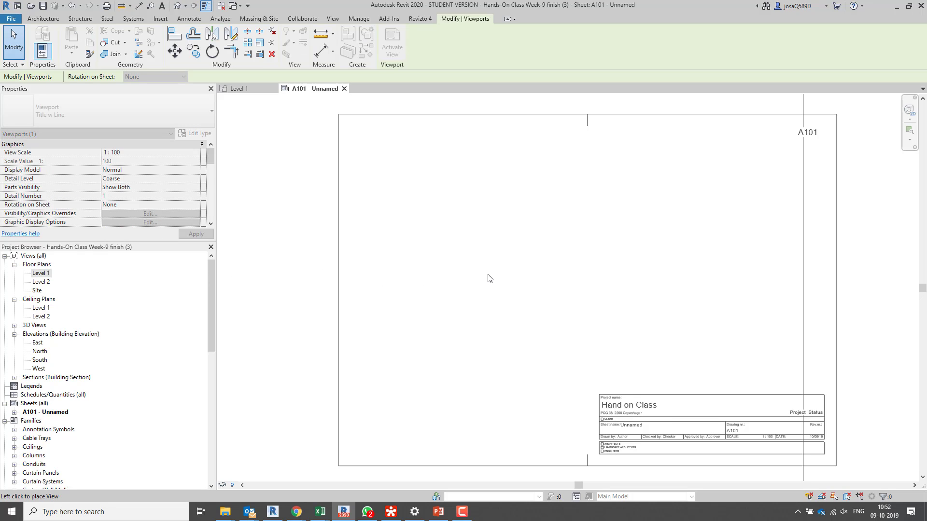
scroll(500, 288, down, 3)
scroll(502, 289, down, 3)
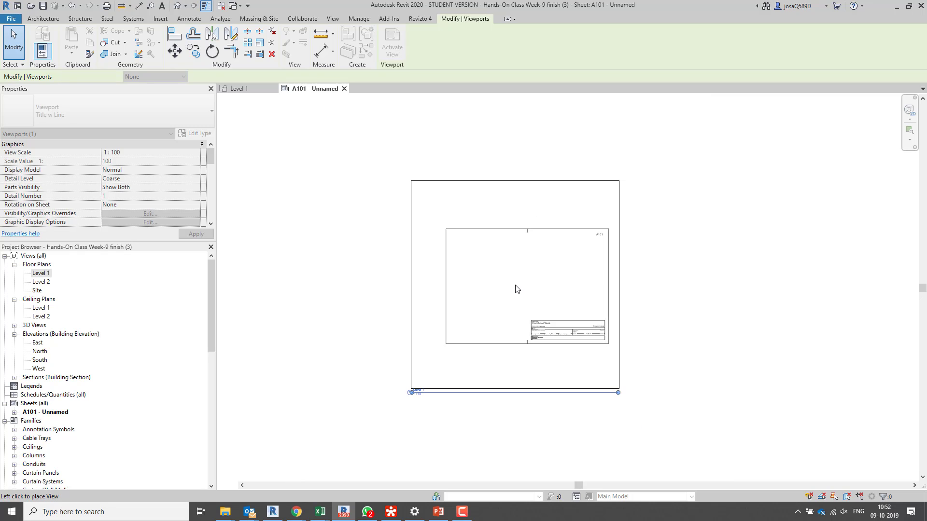
click(521, 288)
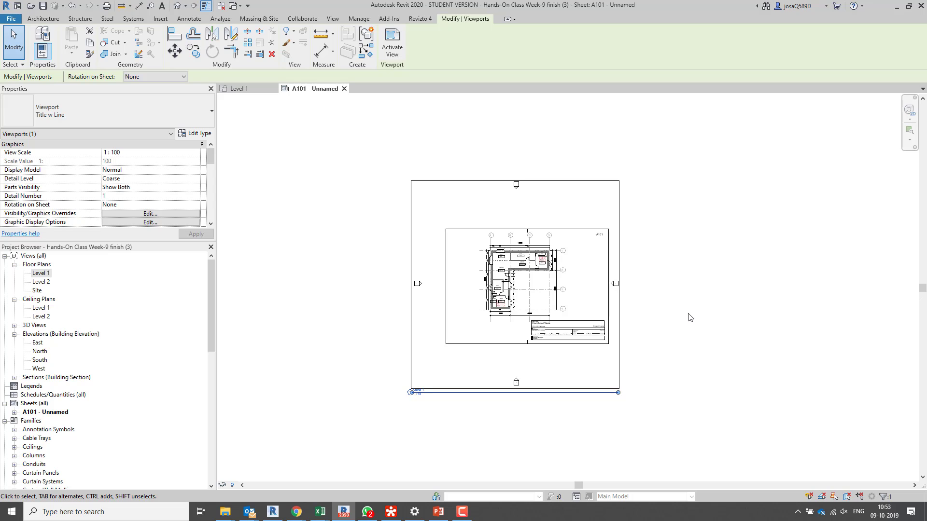
- Nudge the Level 1 viewport sideways and slightly down so the plan sits in the sheet's left half, clear of the title block
key(Left)
key(Left)
key(Left)
key(Left)
key(Left)
key(Left)
key(Left)
key(Left)
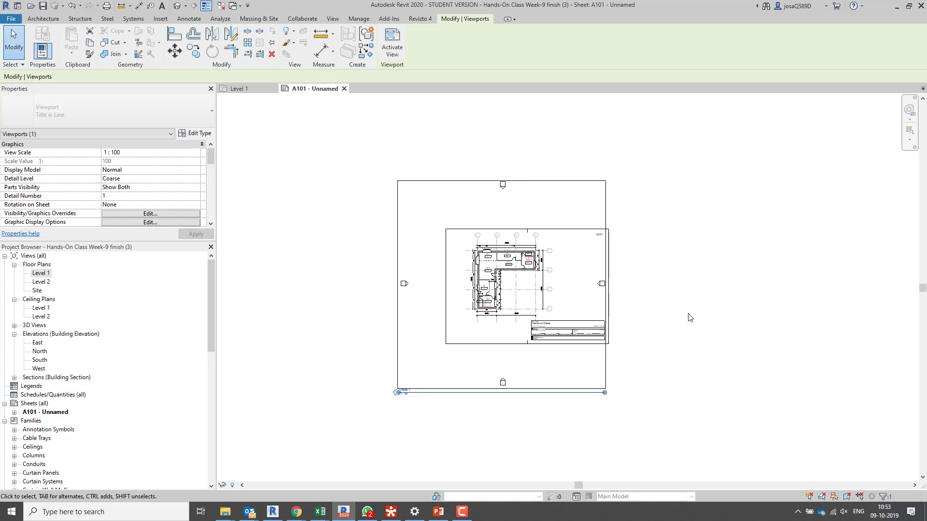
key(Down)
key(Down)
key(Left)
key(Left)
key(Left)
key(Left)
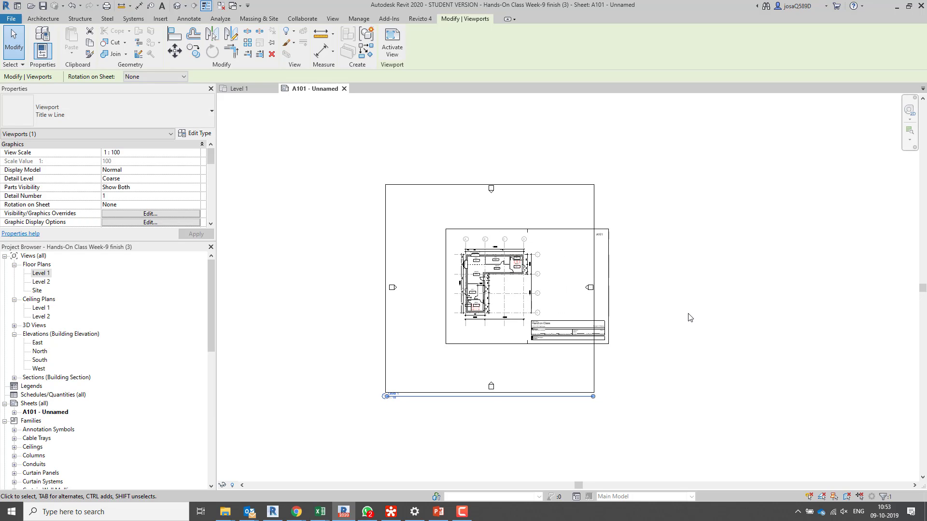
key(Right)
click(756, 370)
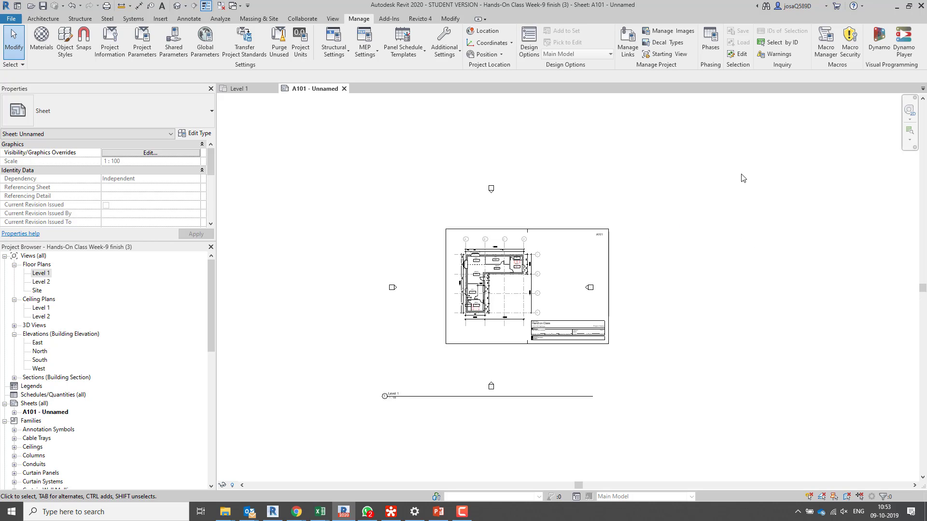
- Try activating the Level 1 view on sheet A101 for editing and deactivating it again
click(555, 220)
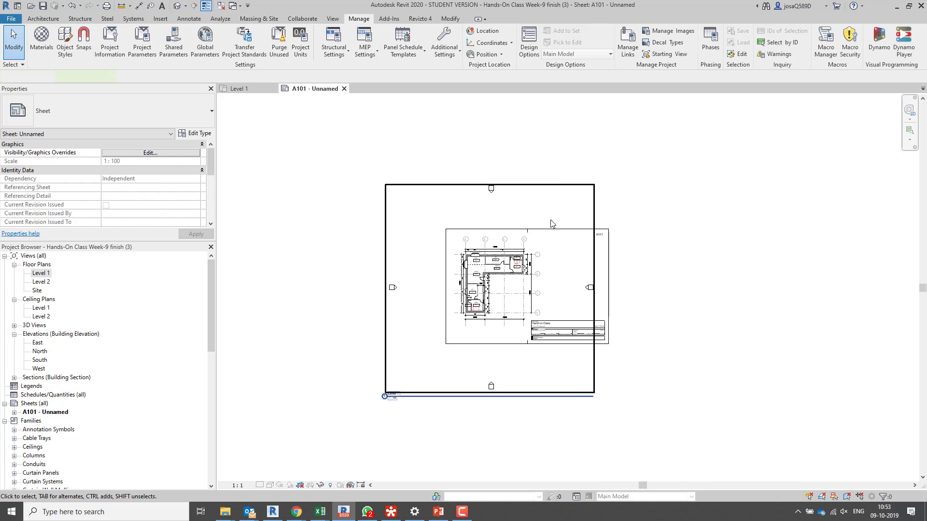
click(552, 224)
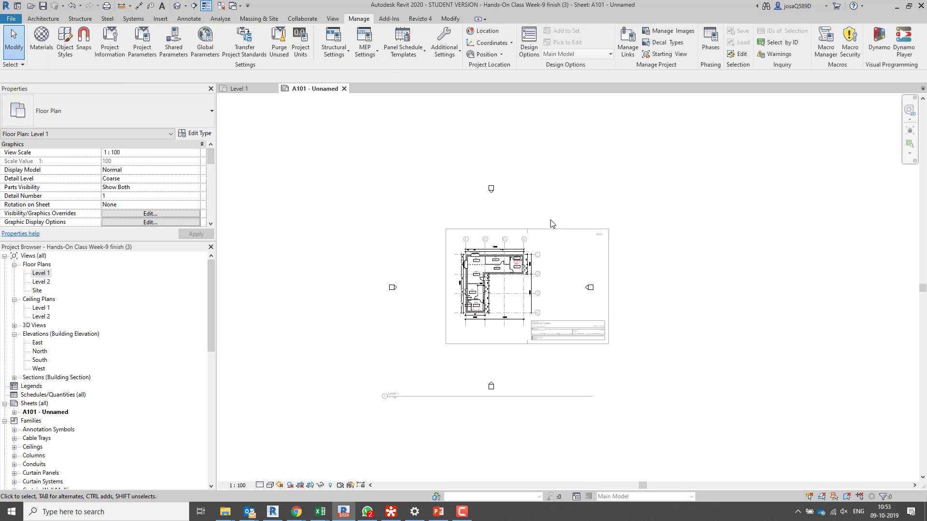
double_click(699, 179)
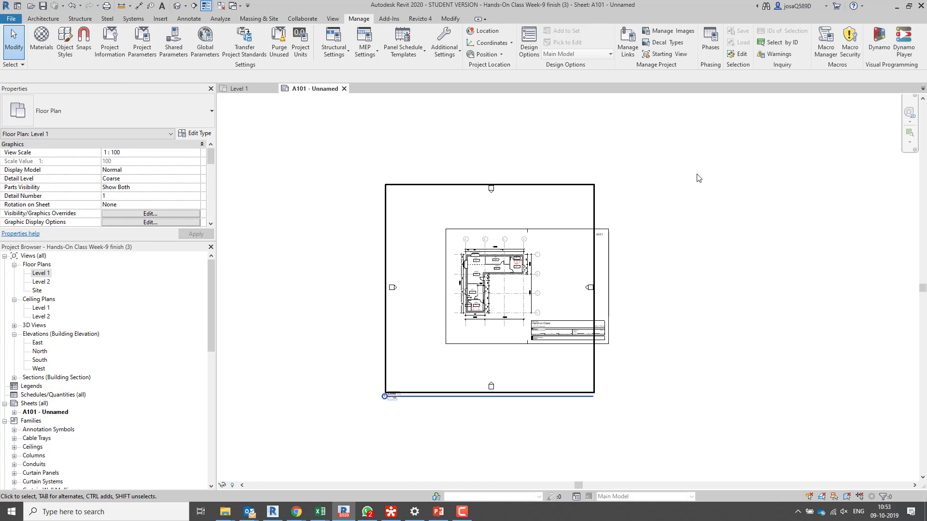
double_click(555, 210)
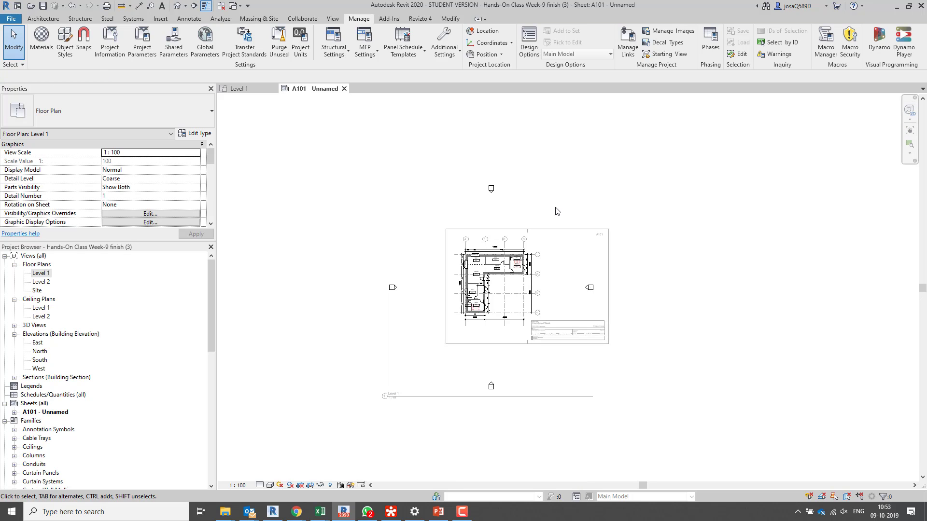
double_click(854, 170)
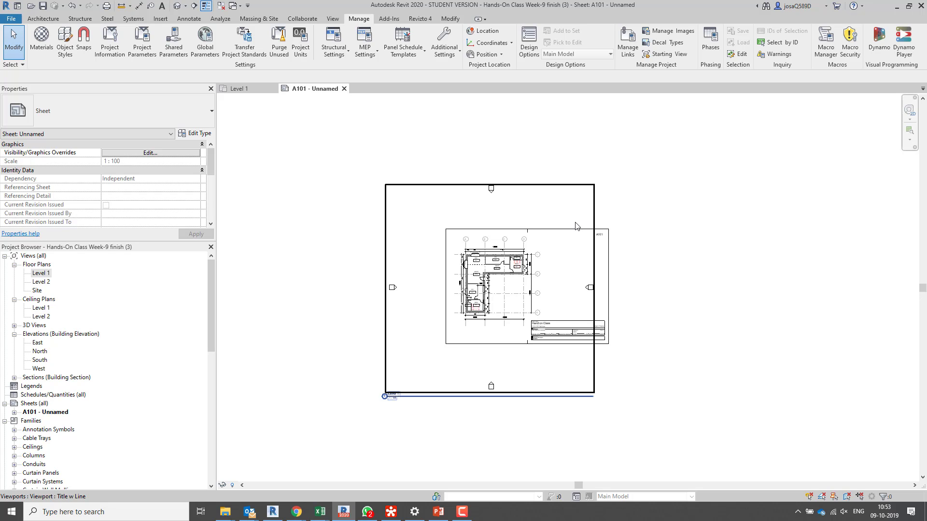
click(580, 213)
double_click(575, 214)
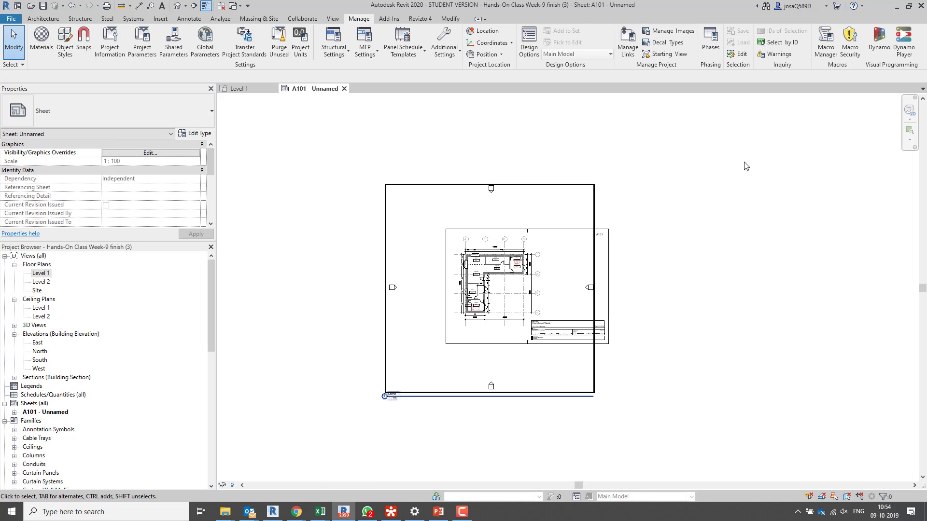
- Activate the Level 1 view on the sheet, hide its Elevations annotation category through the visibility overrides, and deactivate the view
double_click(556, 214)
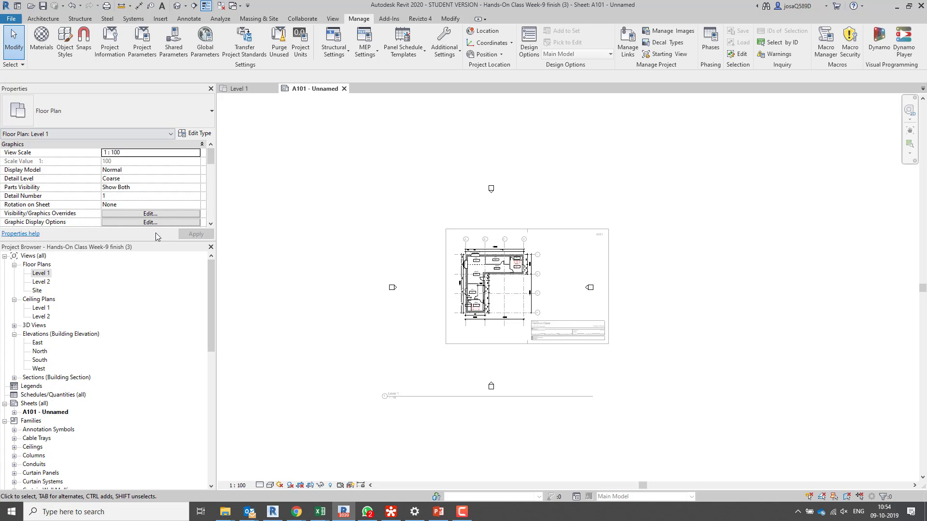
click(150, 213)
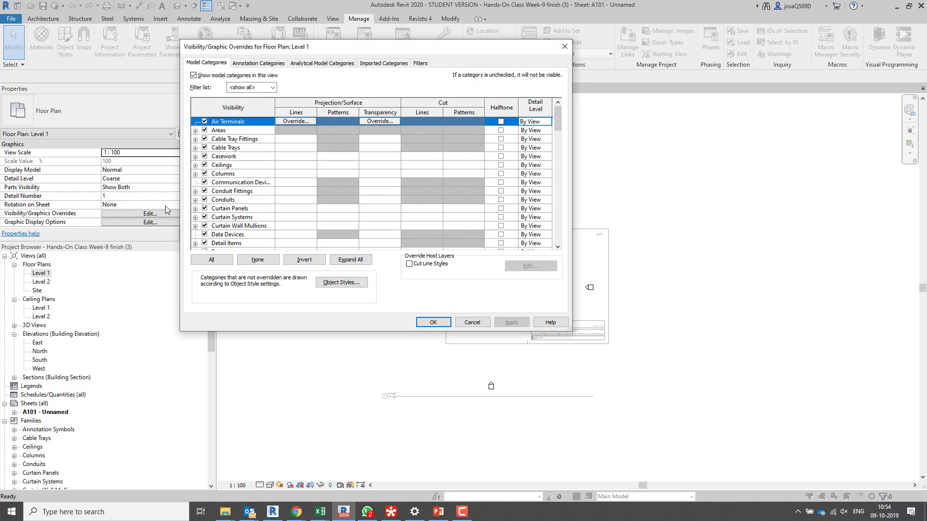
click(257, 62)
click(242, 158)
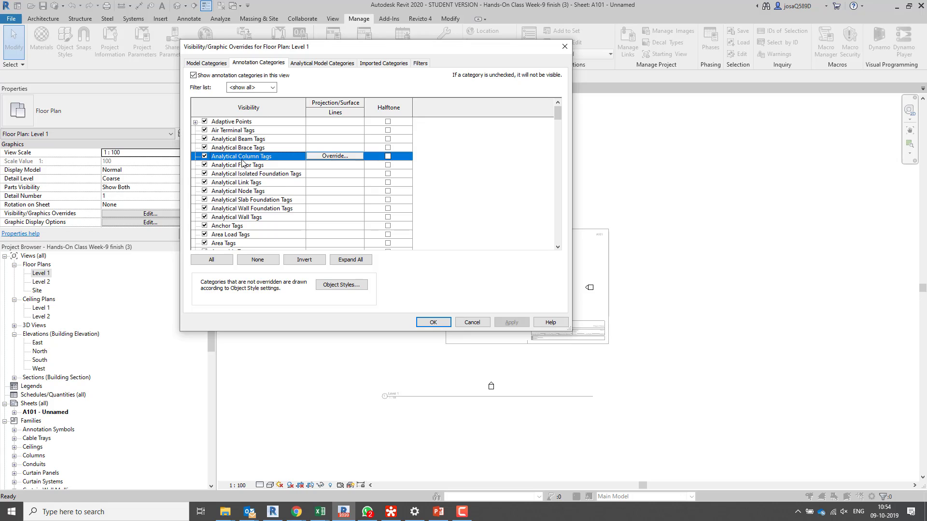
key(e)
scroll(240, 164, down, 2)
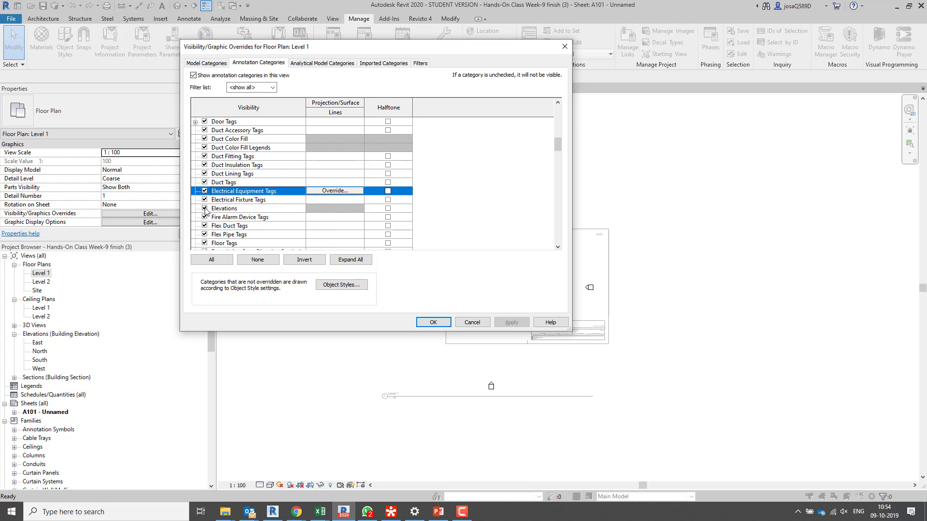
click(205, 208)
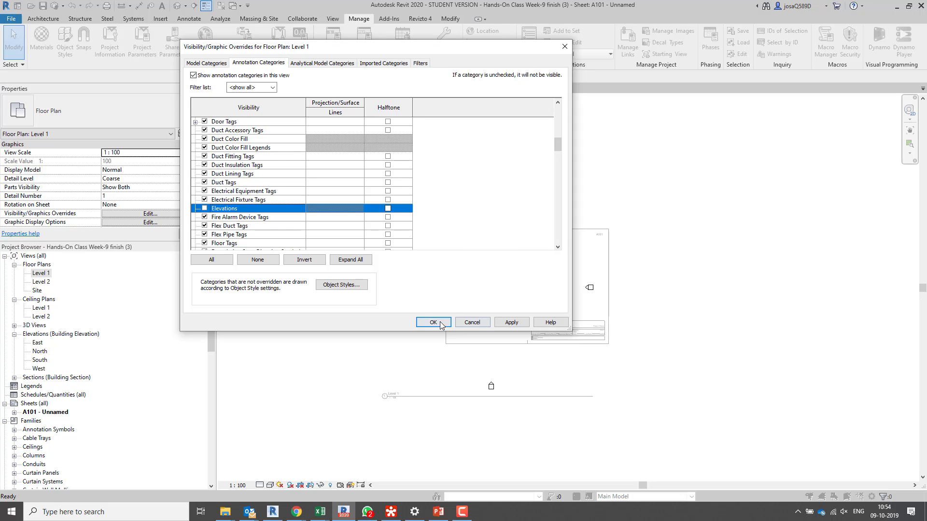
click(511, 324)
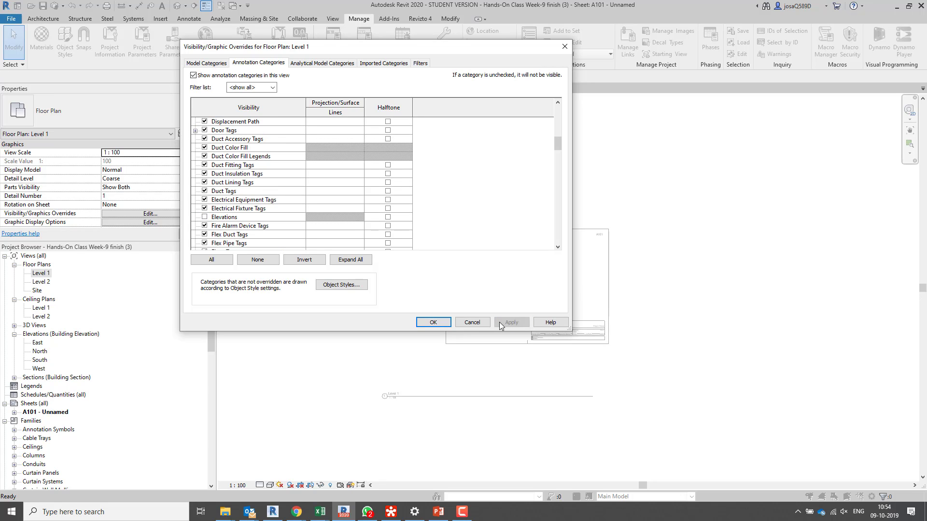
drag(473, 47, 385, 48)
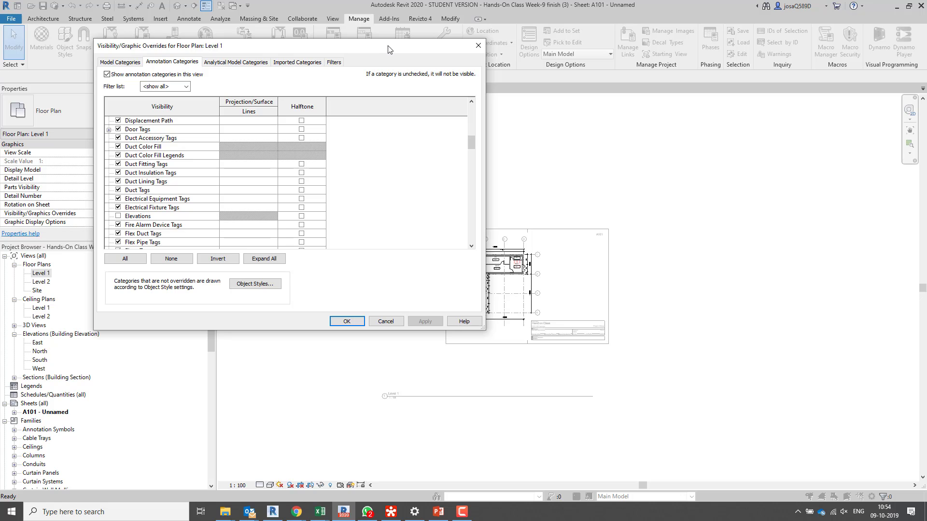
click(349, 321)
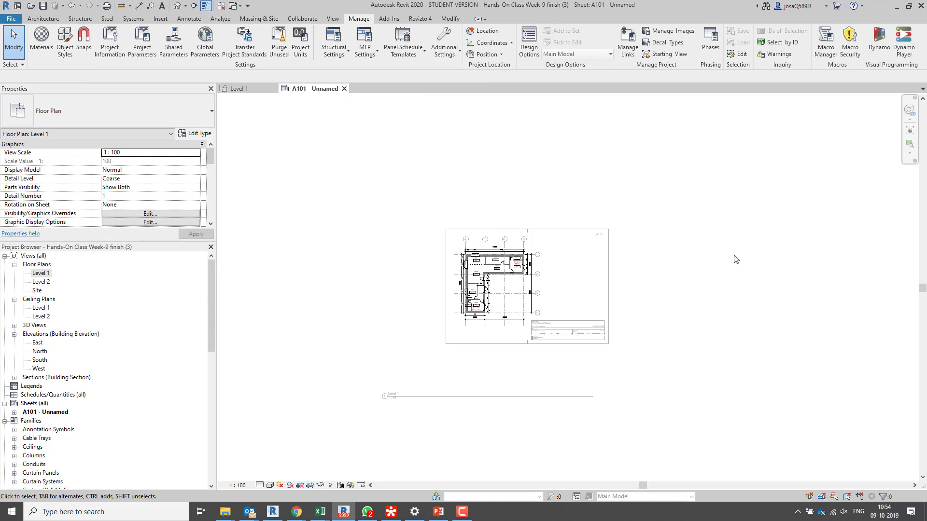
click(799, 224)
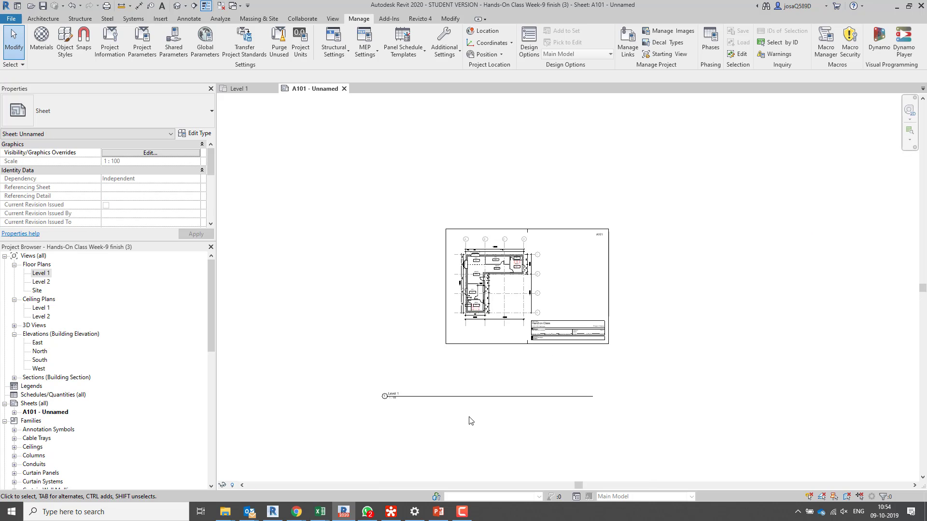
- Examine the Level 1 viewport and its separate title line on sheet A101, selecting each one in turn
scroll(534, 400, up, 2)
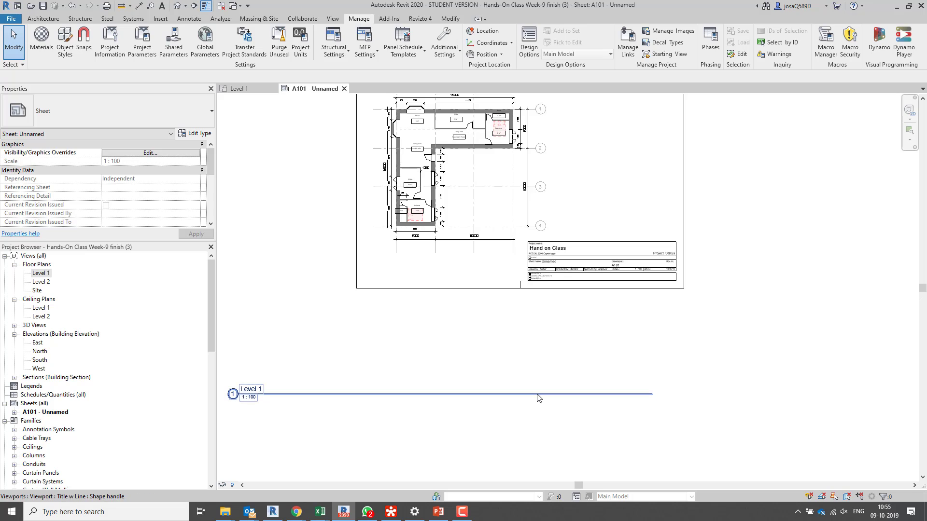
click(538, 393)
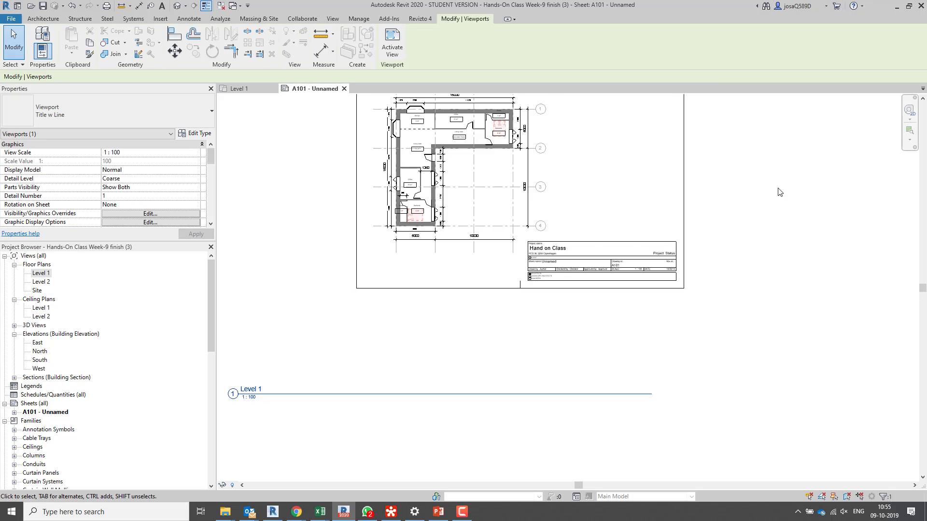
click(463, 197)
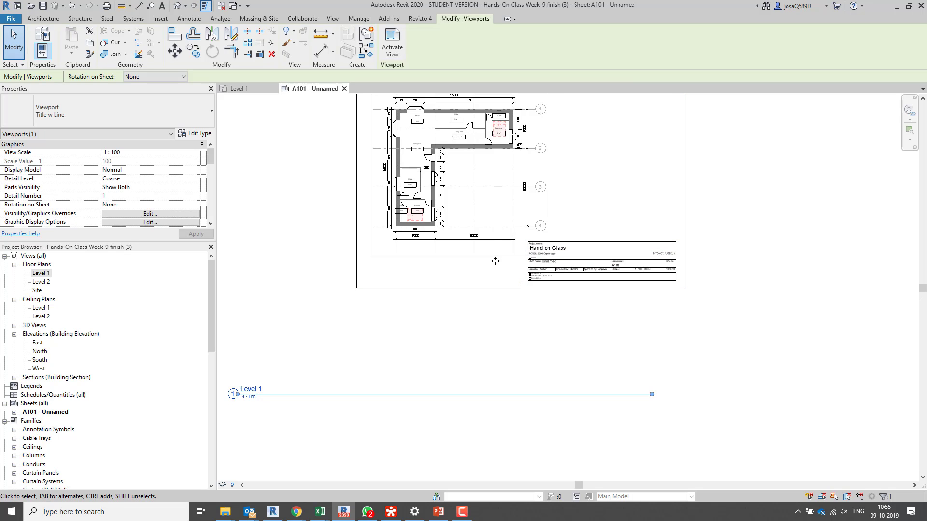
scroll(806, 227, down, 2)
middle_drag(809, 236, 768, 273)
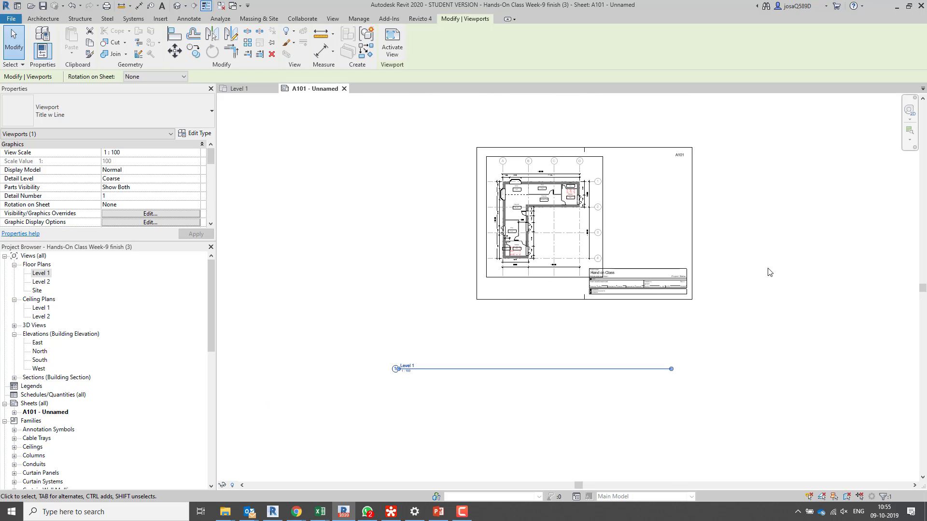
click(769, 272)
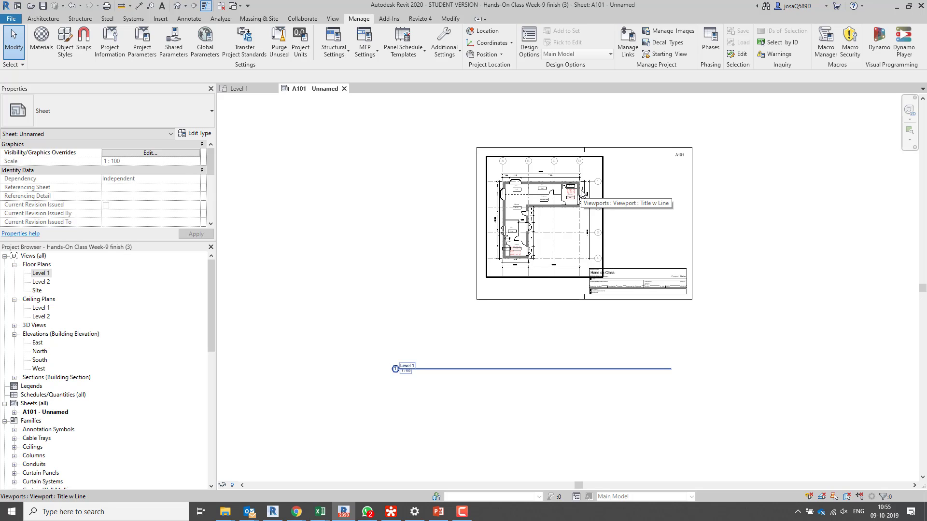
click(583, 196)
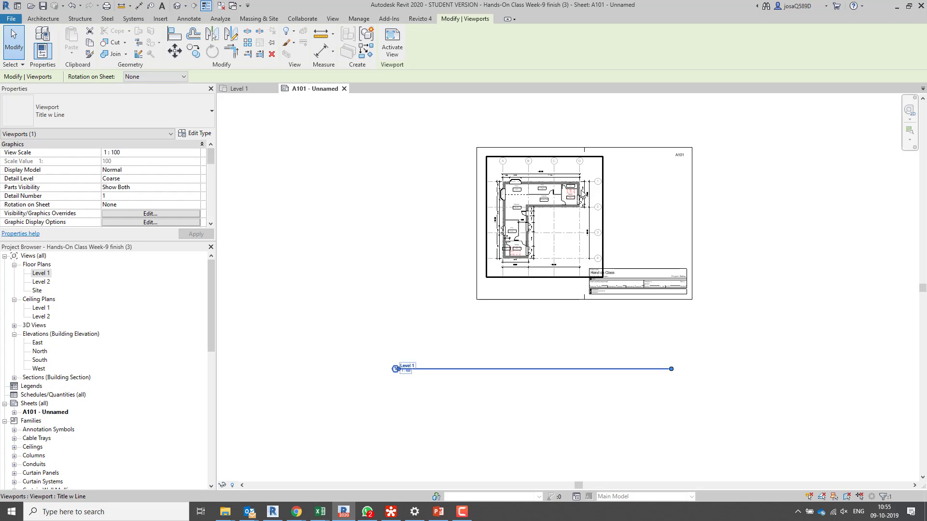
click(808, 217)
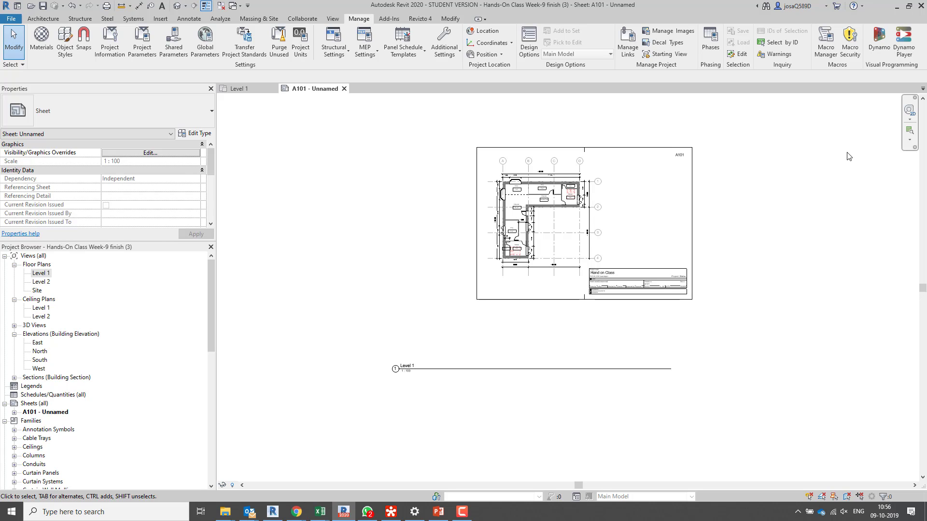
- Turn off the Elevations annotation category in the visibility/graphics overrides of sheet A101 itself
key(v)
key(g)
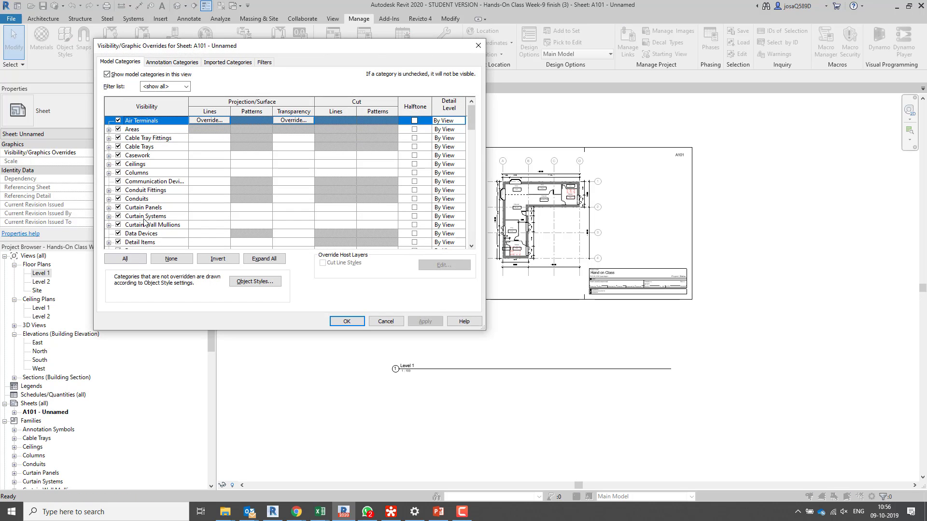
click(136, 200)
key(Down)
key(Down)
key(Down)
key(Down)
key(Down)
key(Down)
key(Down)
key(Down)
key(Down)
key(Down)
key(Down)
key(Down)
key(Down)
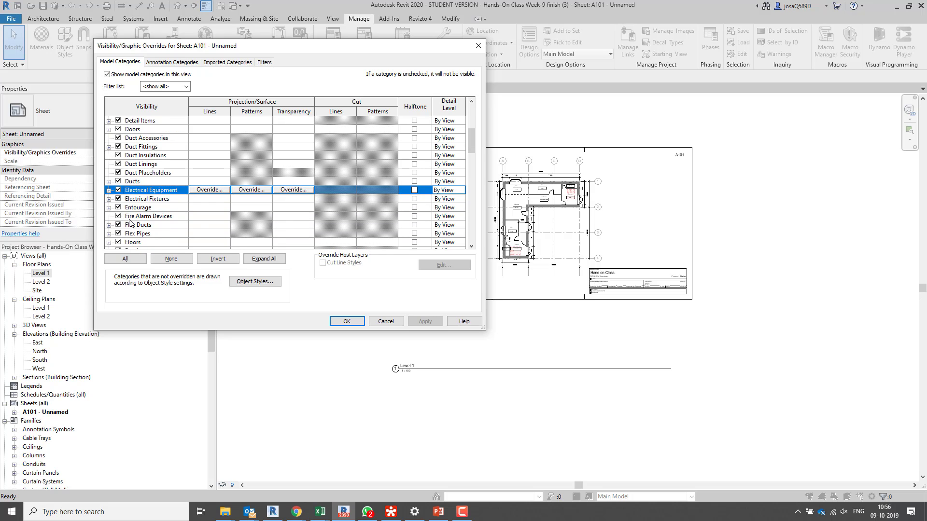
click(150, 66)
key(Down)
key(Down)
key(Down)
key(Down)
key(Down)
key(Down)
key(Down)
key(Down)
key(Down)
key(Down)
key(Down)
key(Down)
key(Down)
key(Down)
key(Down)
key(Down)
key(Down)
key(Down)
key(Down)
key(Down)
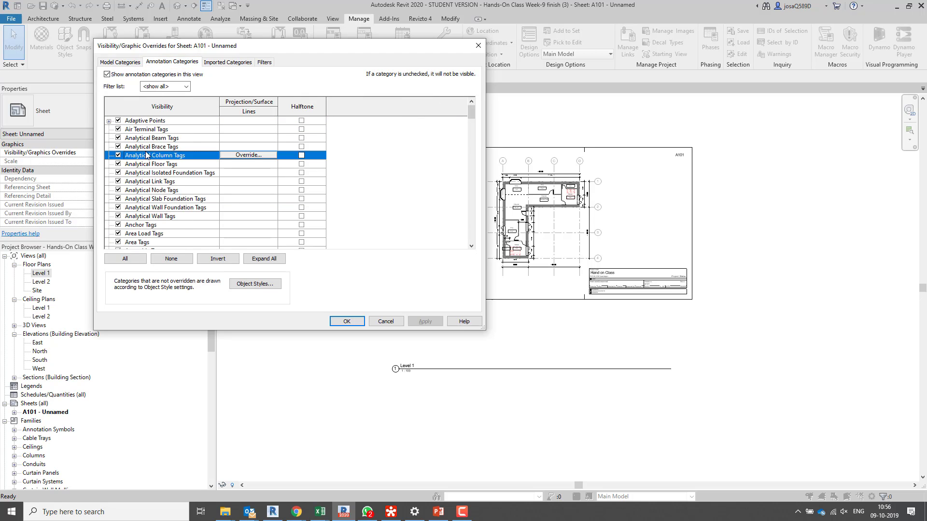
scroll(152, 182, down, 4)
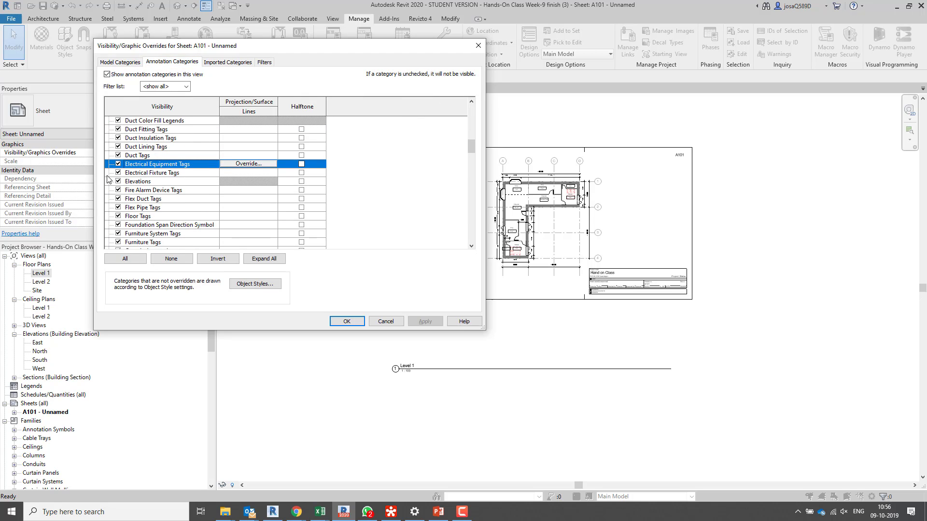
click(117, 182)
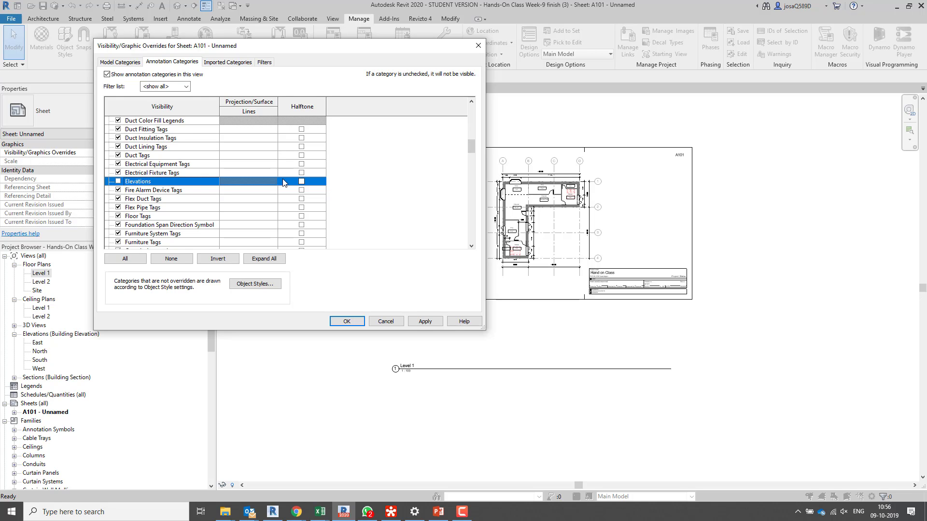
click(437, 322)
click(401, 322)
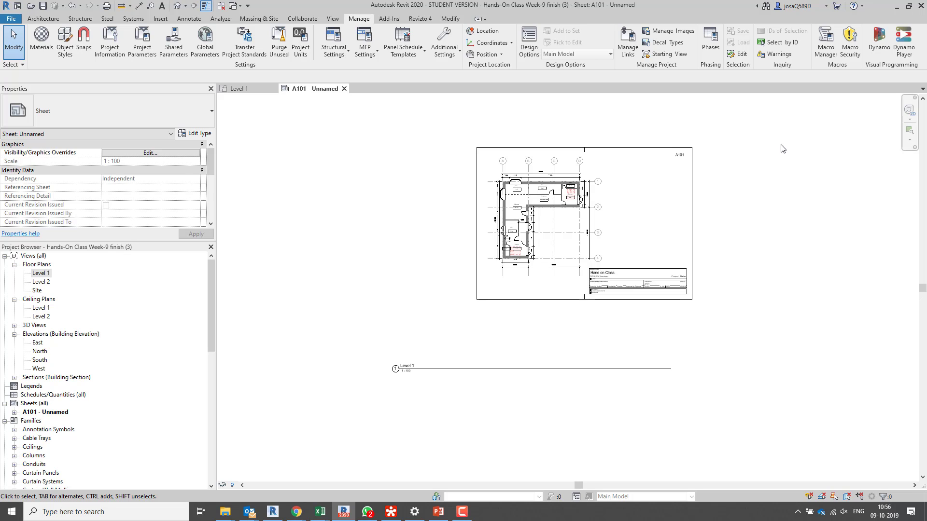
- Activate the Level 1 view within the sheet once more and deactivate it without editing anything
double_click(601, 218)
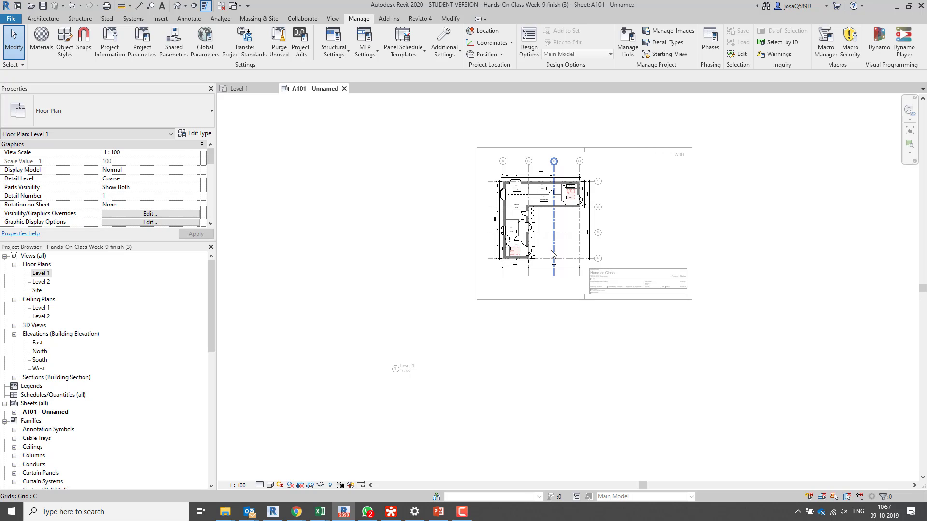
double_click(790, 215)
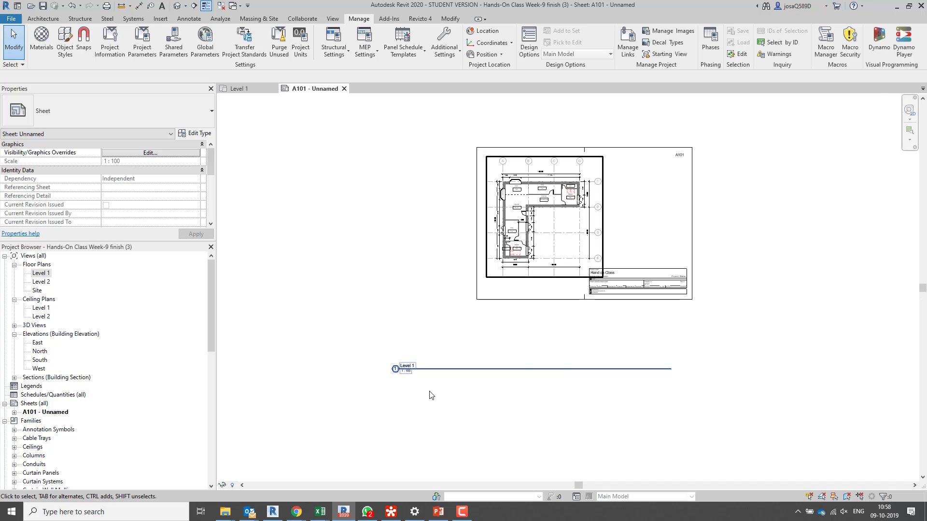
- Inspect the Level 1 view title and its long line below the sheet, comparing it with the selected plan viewport
scroll(396, 373, up, 5)
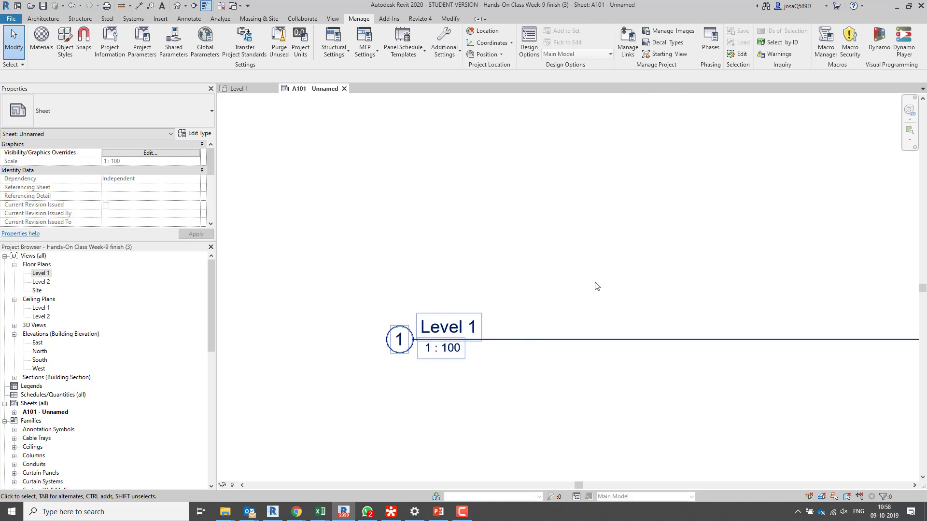
scroll(649, 232, down, 3)
middle_drag(650, 233, 574, 278)
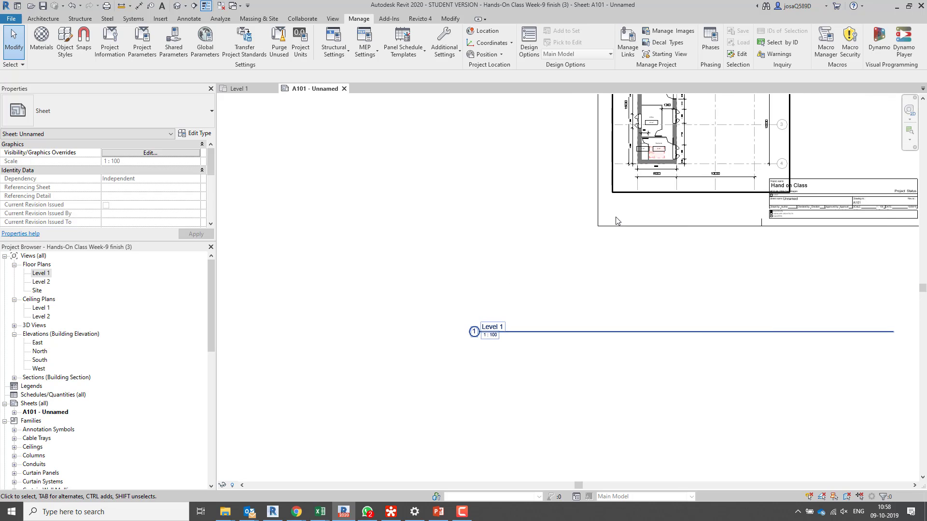
click(631, 196)
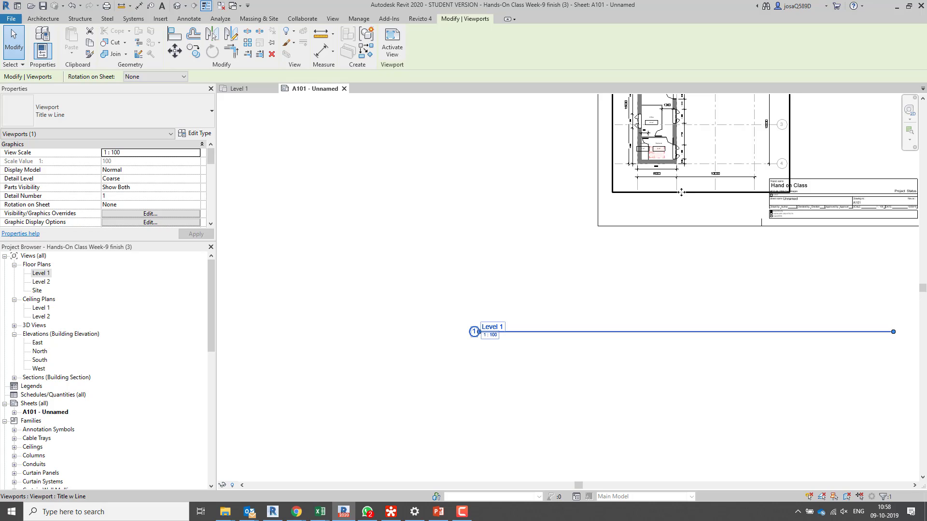
click(670, 202)
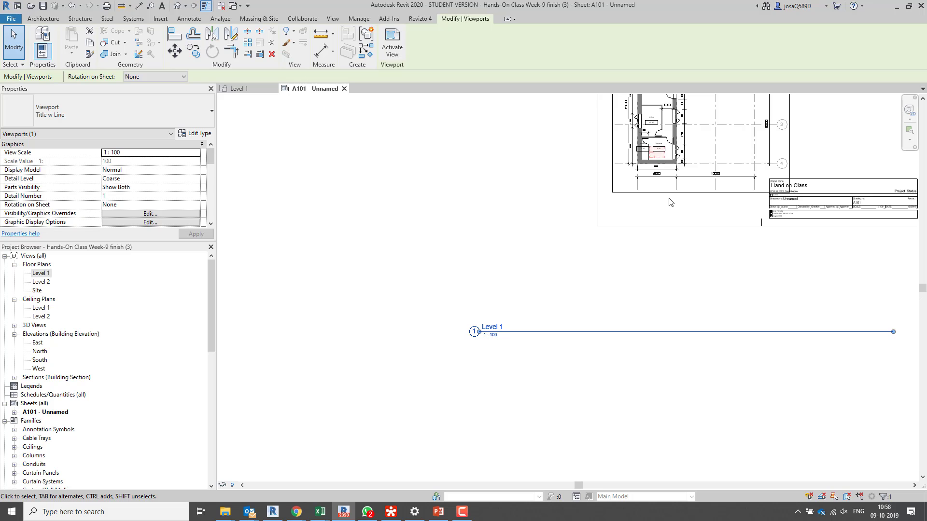
click(436, 184)
scroll(456, 207, down, 3)
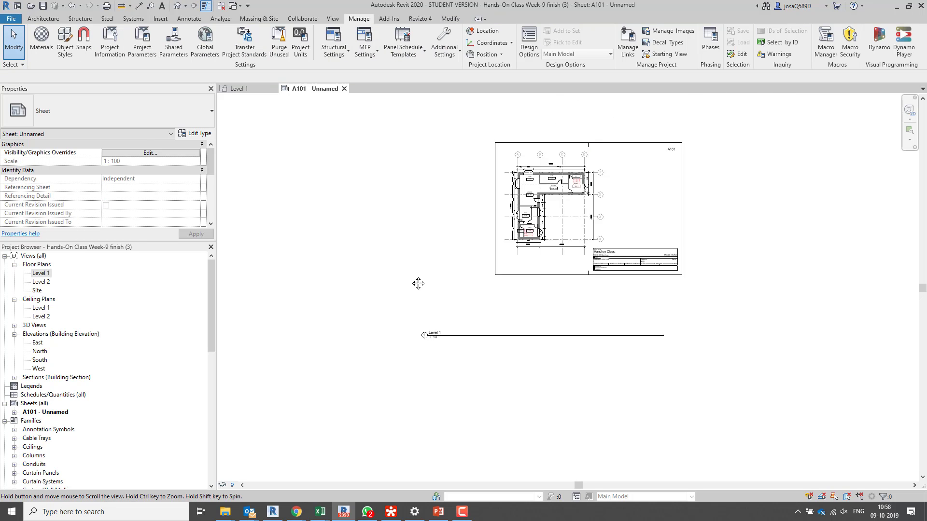
middle_drag(418, 283, 414, 295)
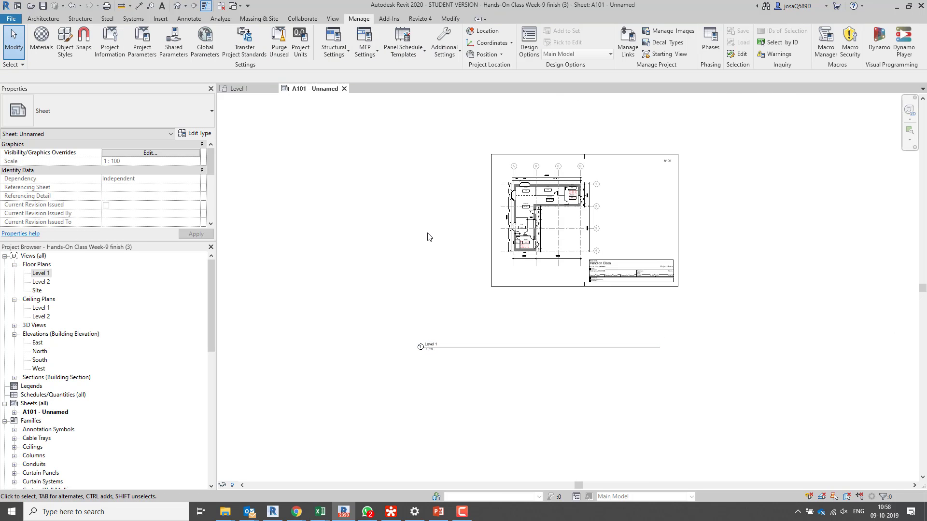
- Select the Level 1 viewport and shorten its title line so it ends just past the view name
click(523, 215)
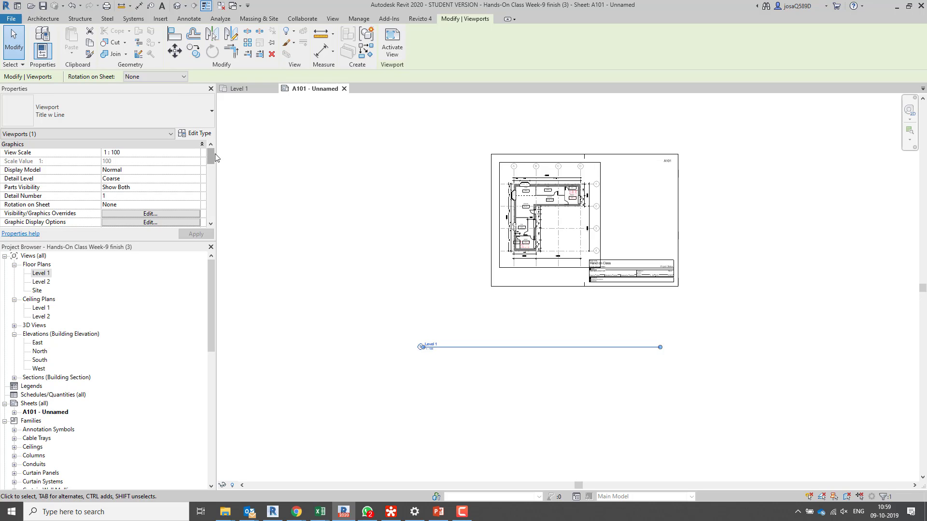
scroll(212, 168, down, 5)
scroll(211, 168, up, 5)
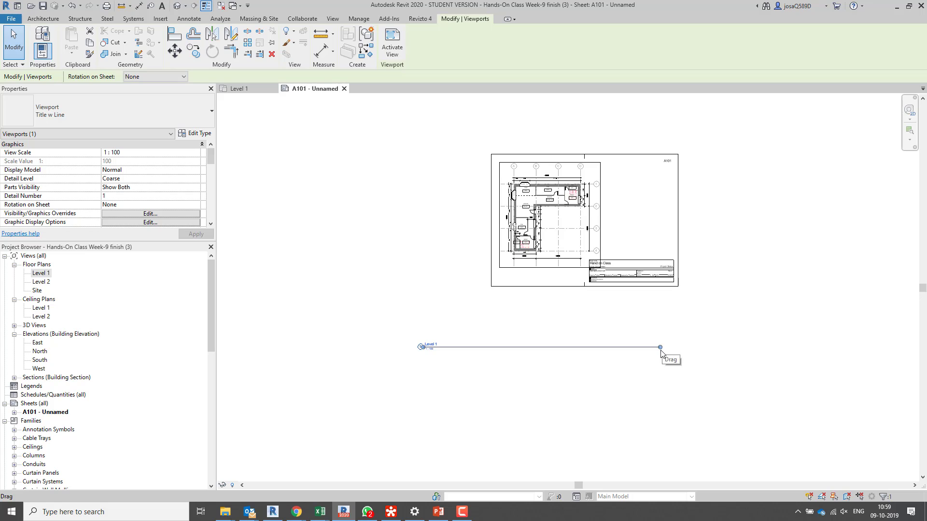
drag(660, 347, 446, 352)
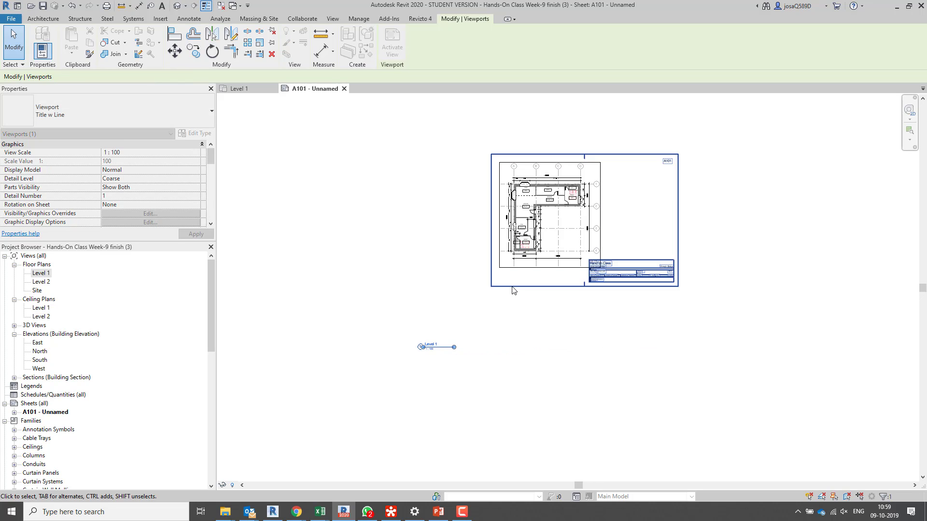
click(513, 309)
- Move the Level 1 view title inside the sheet frame, beneath the floor plan near the lower-left corner
click(443, 348)
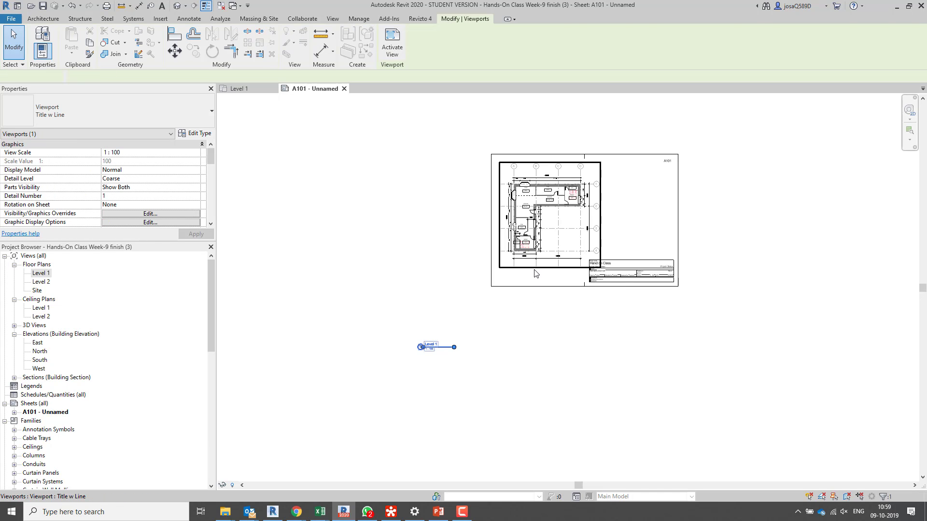
click(511, 306)
click(443, 347)
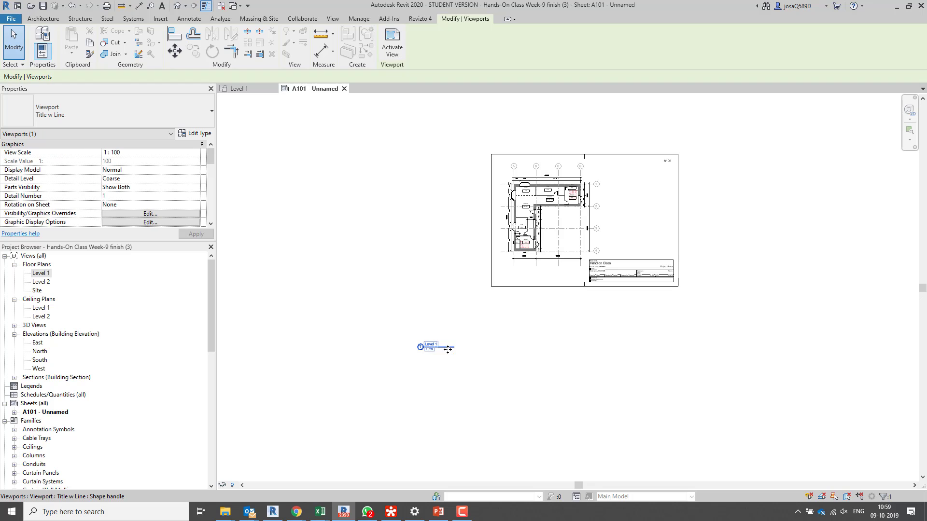
drag(448, 349, 529, 278)
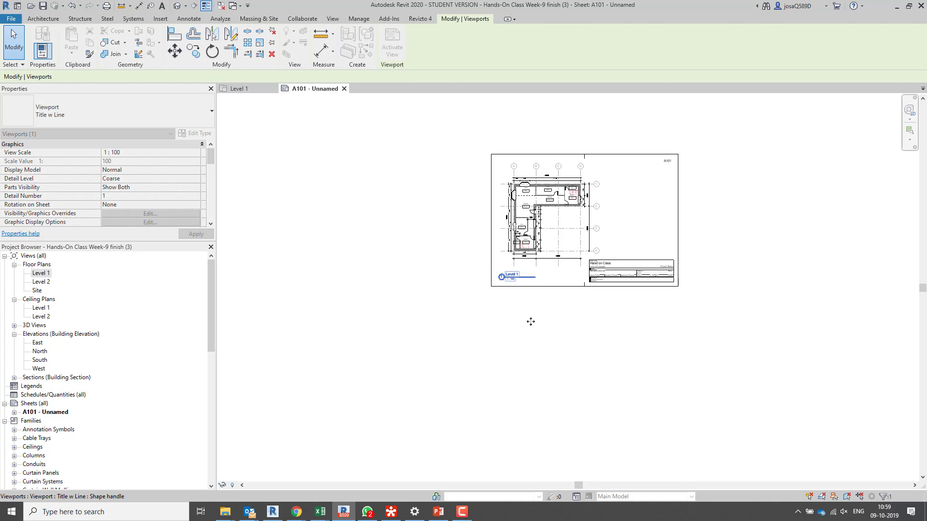
click(531, 322)
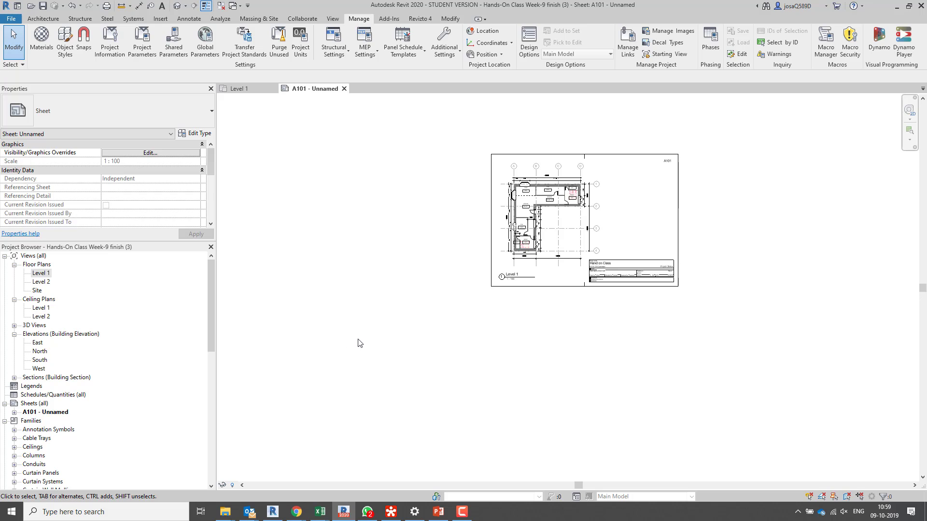
- Try adjusting the free end of the Level 1 title line slightly with the viewport selected
click(552, 216)
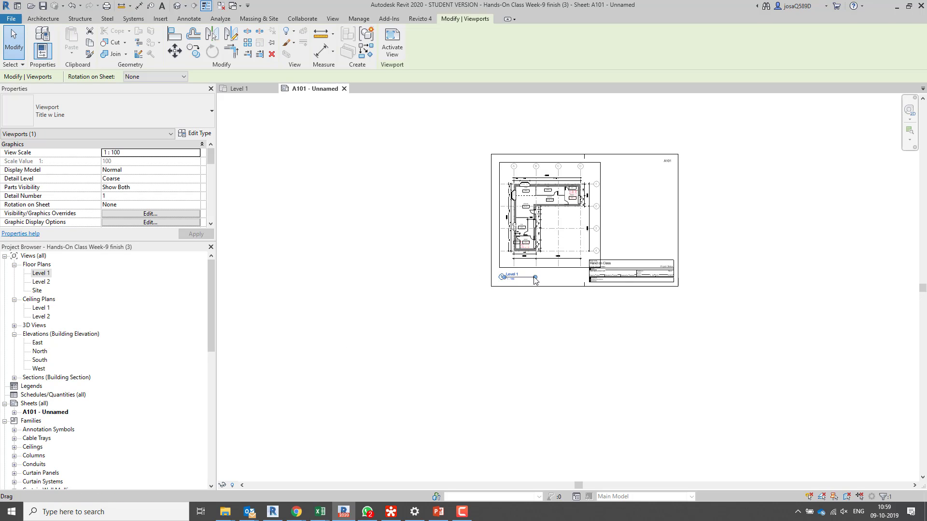
mouse_move(535, 277)
mouse_down()
mouse_move(677, 275)
mouse_move(538, 279)
mouse_up()
click(677, 355)
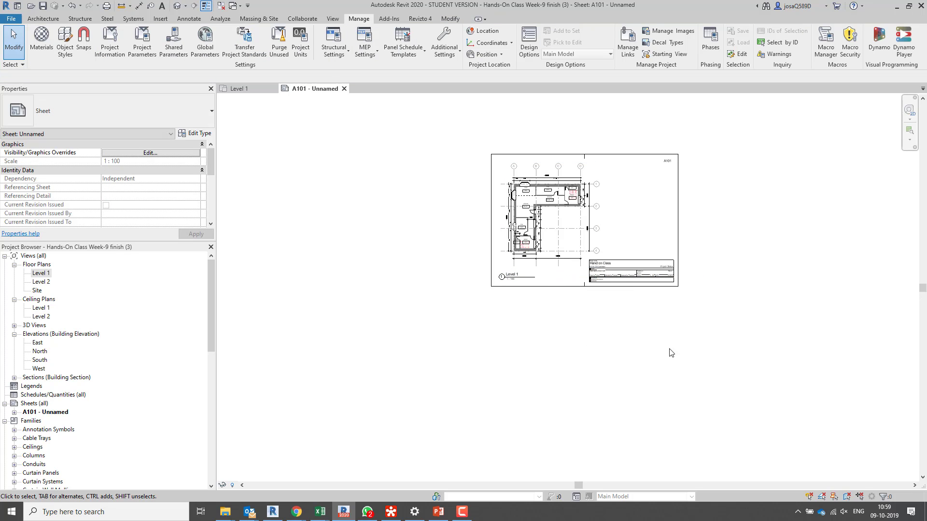
- Move the Level 1 view title off the sheet into the empty area below, and try moving it with the viewport selected
click(523, 280)
drag(510, 315, 464, 352)
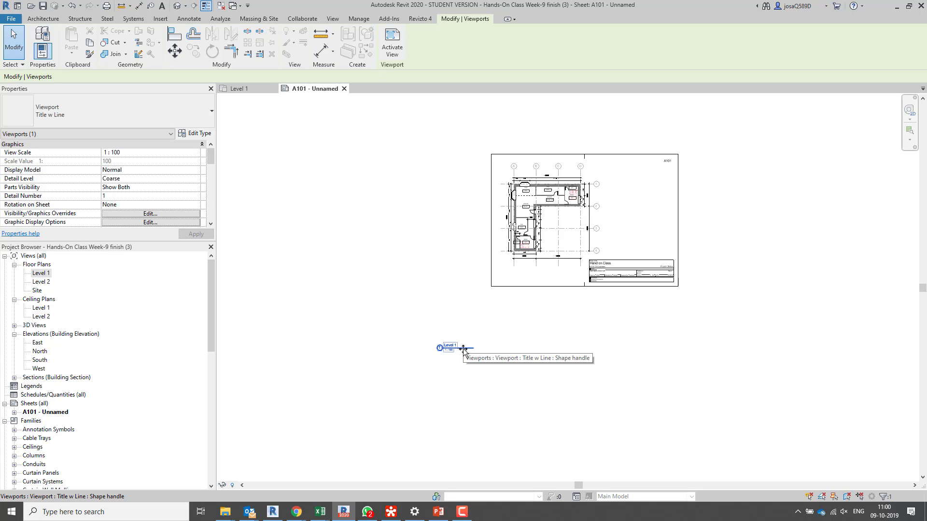
drag(464, 351, 439, 367)
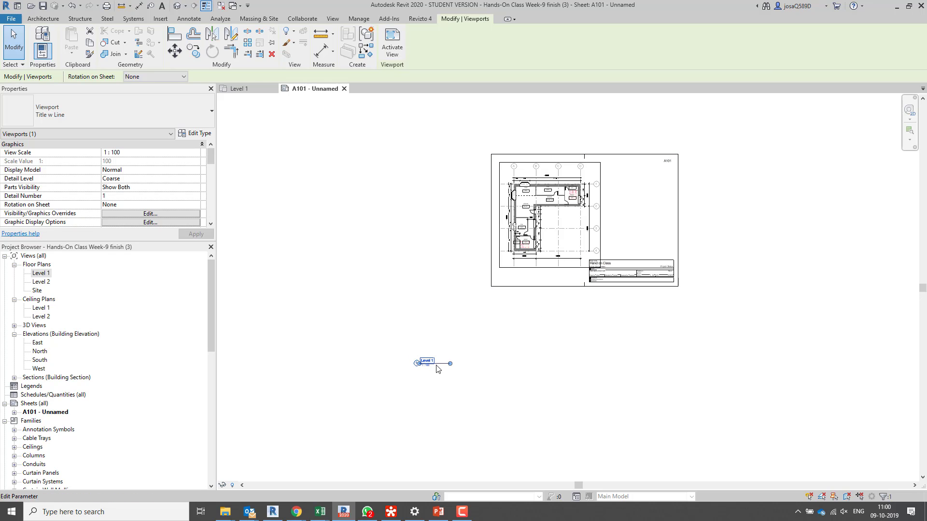
drag(437, 368, 463, 346)
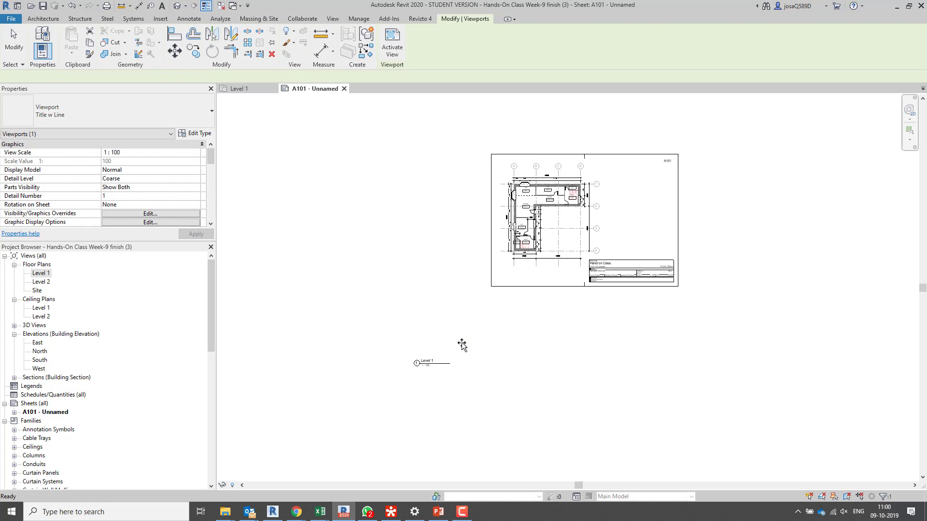
- Select only the Level 1 view title and place it back under the plan in the sheet's lower-left corner
click(462, 345)
click(441, 366)
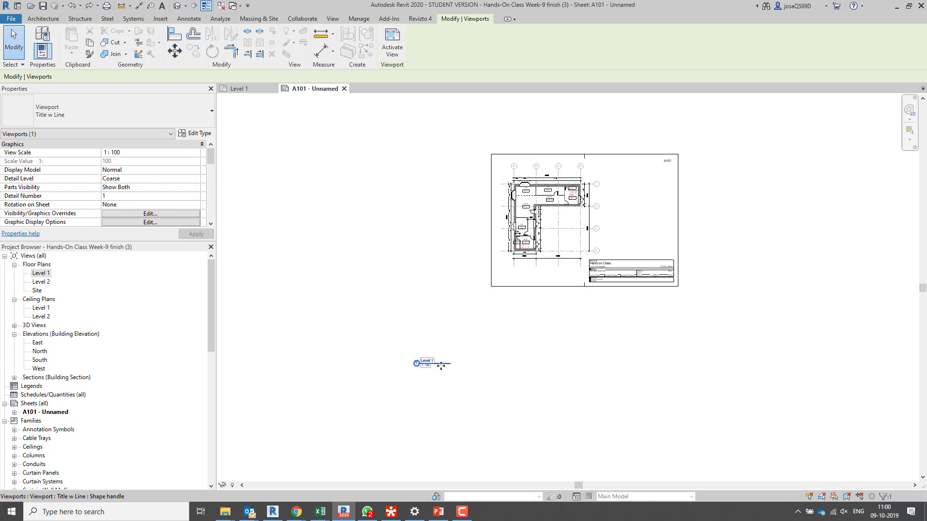
drag(440, 366, 524, 278)
click(613, 339)
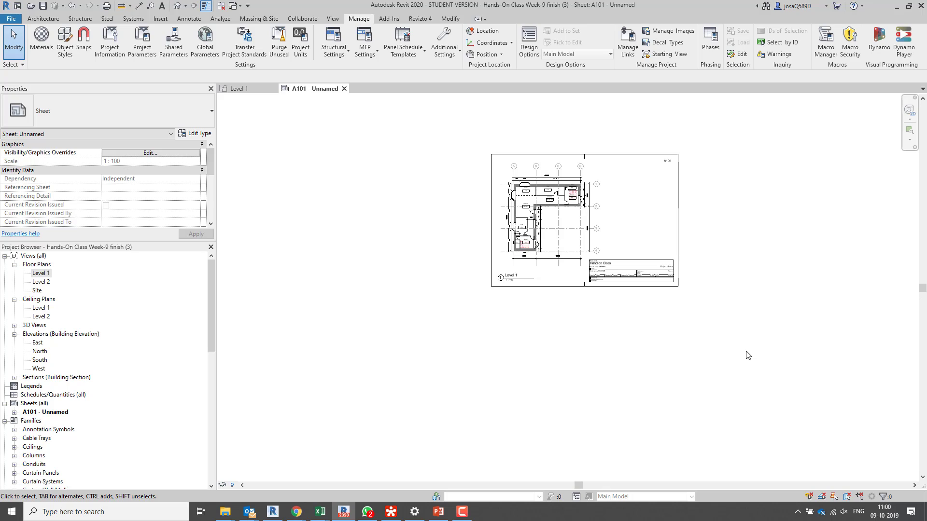
- Undo the recent Level 1 view title changes and the removal of the elevation markers around the plan
click(581, 208)
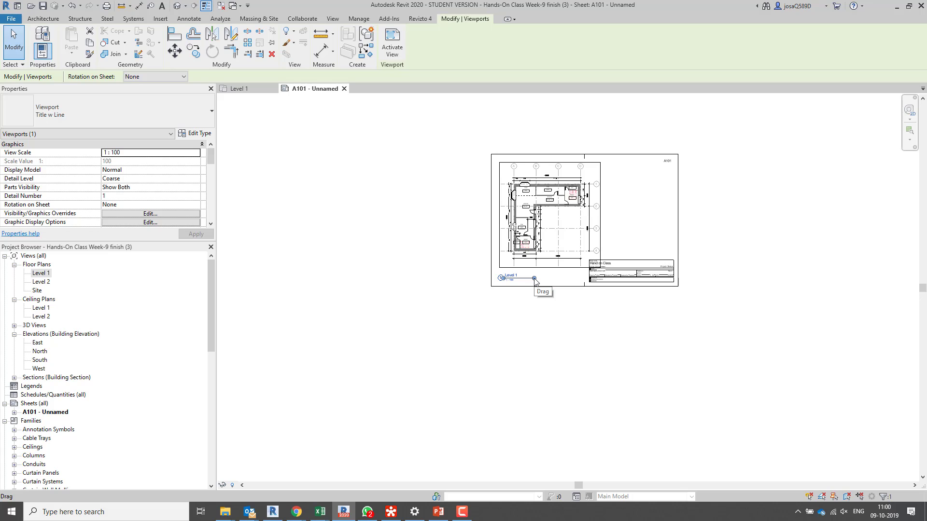
click(397, 246)
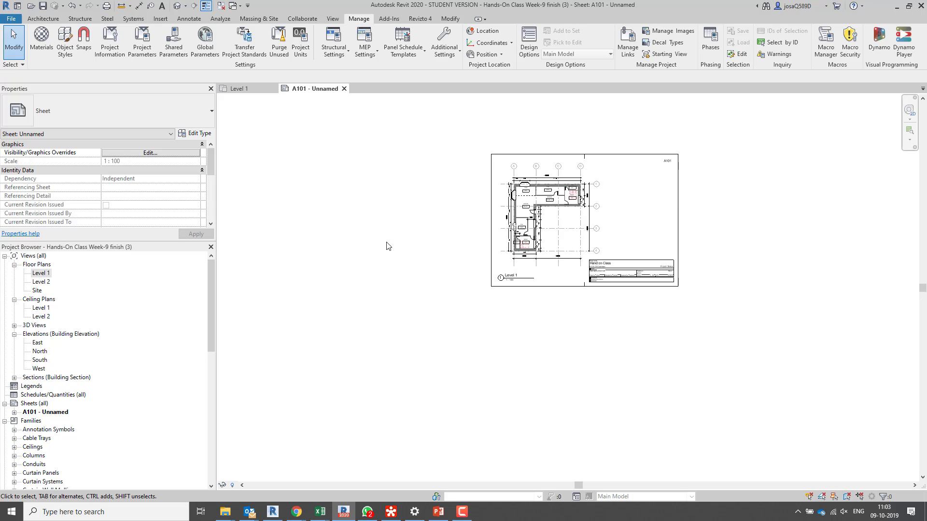
key(ctrl+z)
key(ctrl+z)
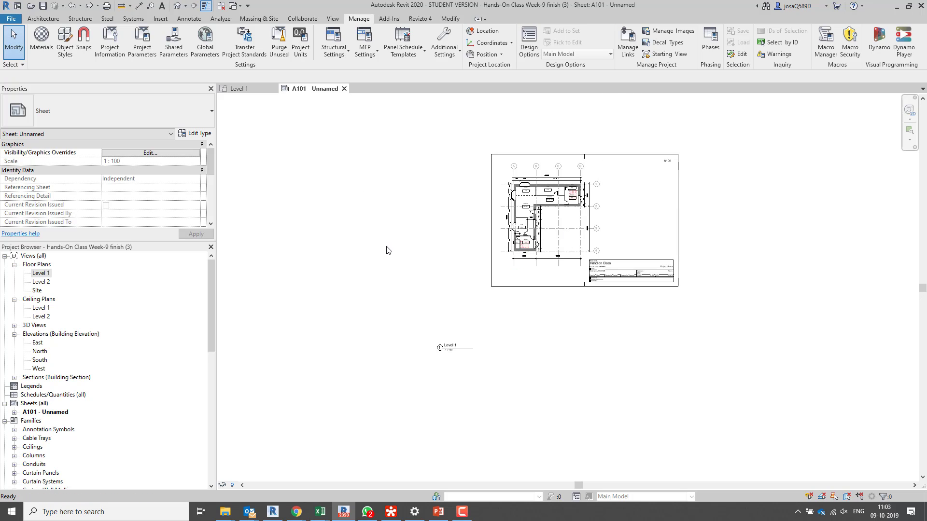
key(ctrl+z)
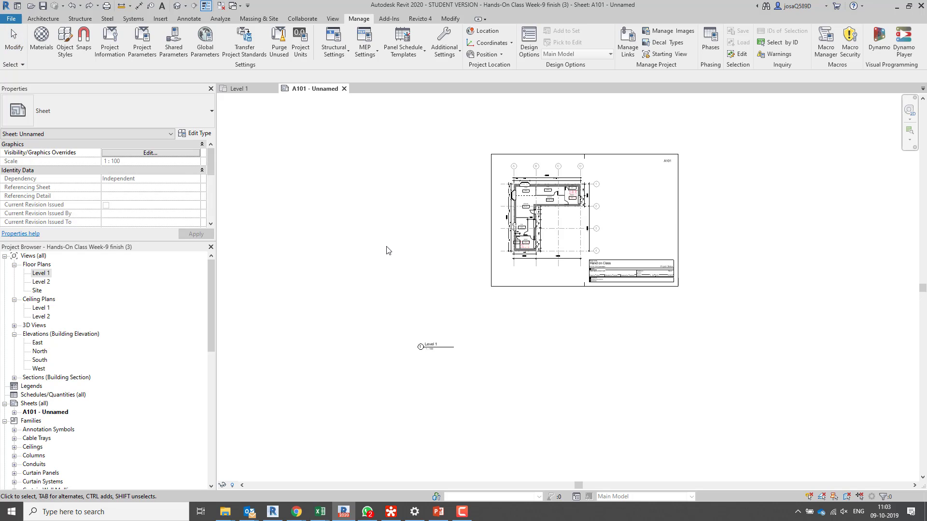
key(ctrl+z)
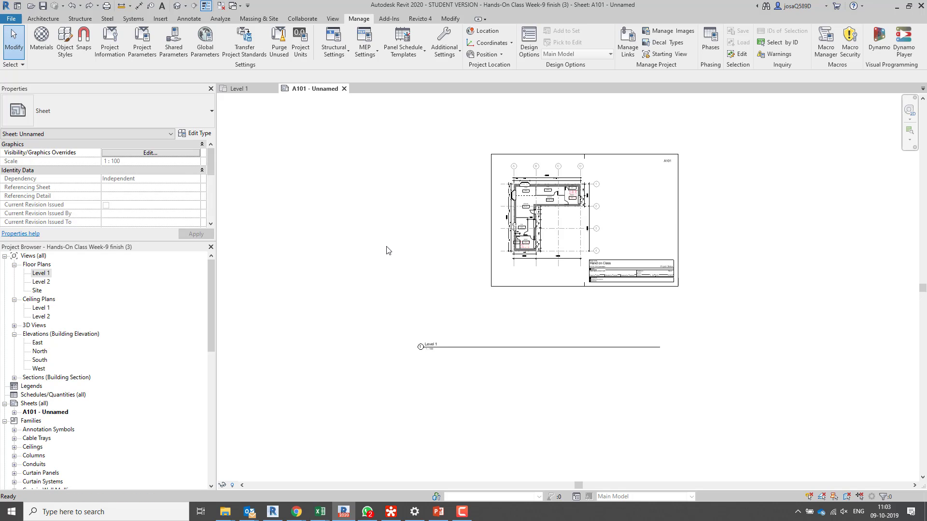
key(ctrl+z)
key(ctrl+z)
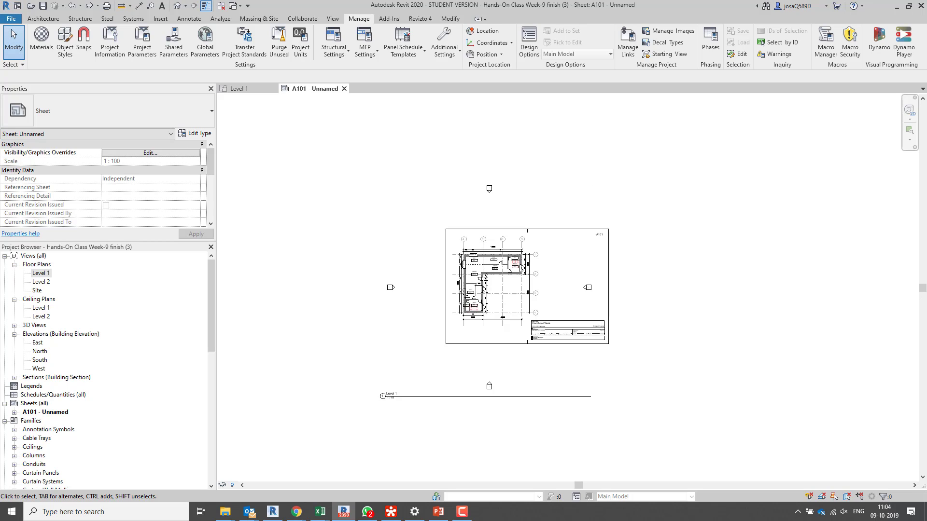
- Redo the undone title and elevation marker changes and revert them again, checking both the Level 1 plan and sheet A101
click(89, 6)
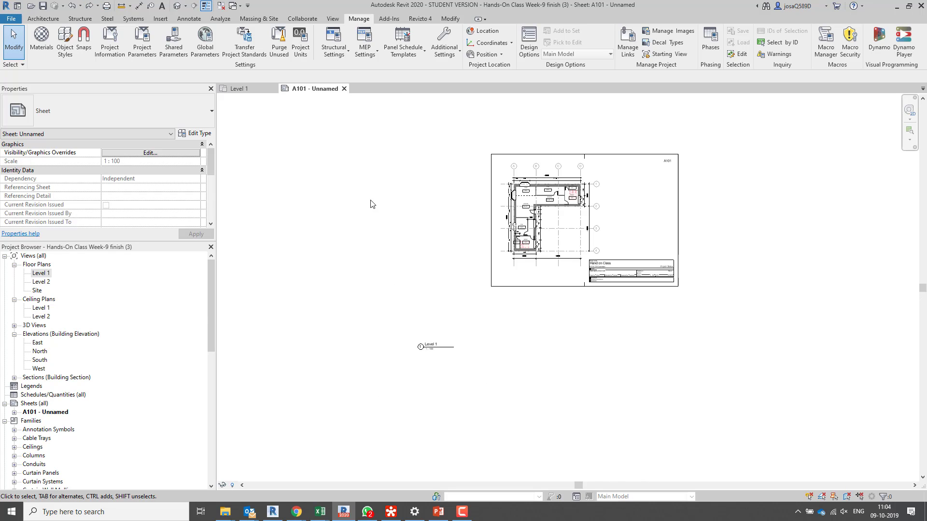
double_click(41, 274)
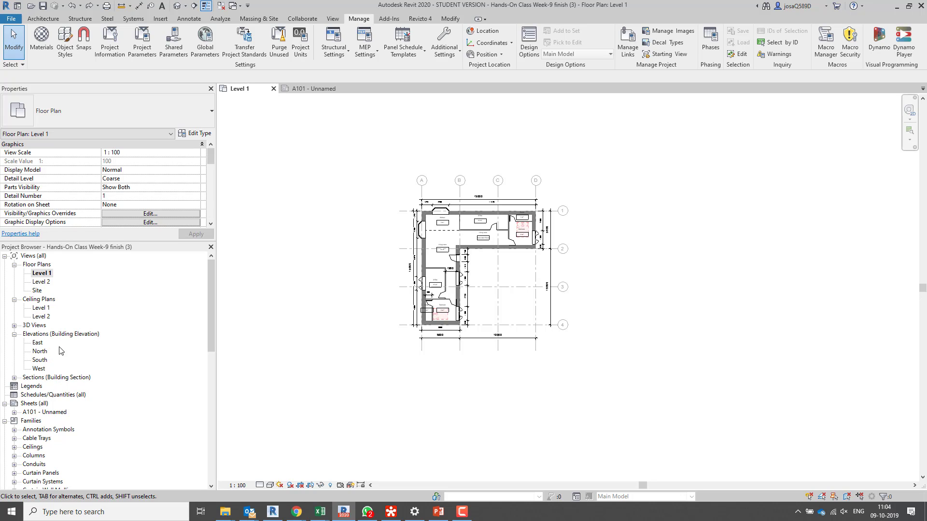
click(71, 7)
double_click(37, 411)
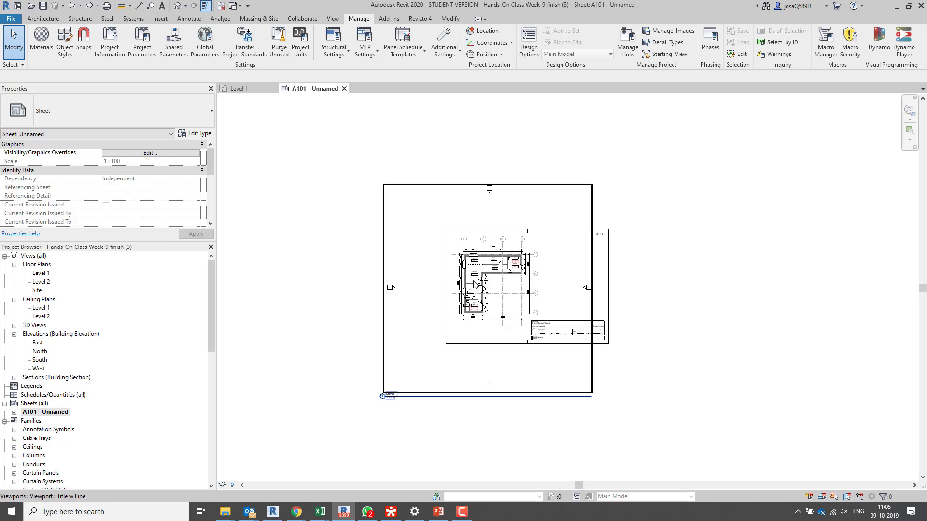
click(324, 305)
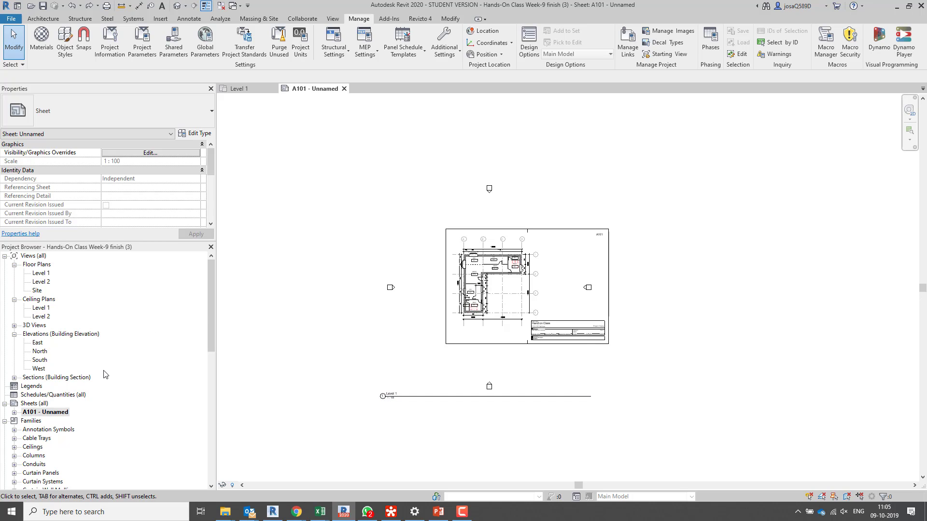
- Open the Level 1 floor plan and enlarge the area listing its view properties
double_click(43, 273)
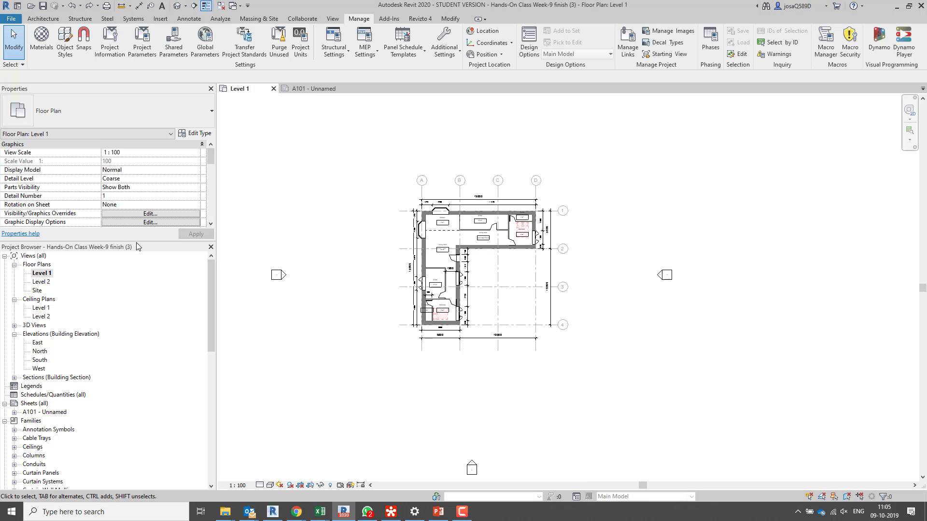
drag(135, 241, 128, 331)
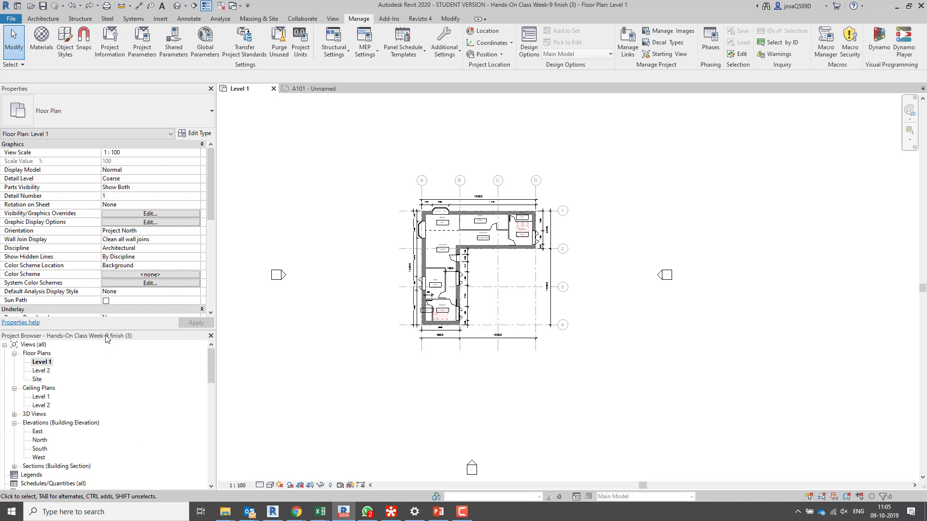
scroll(170, 241, down, 4)
scroll(170, 241, up, 3)
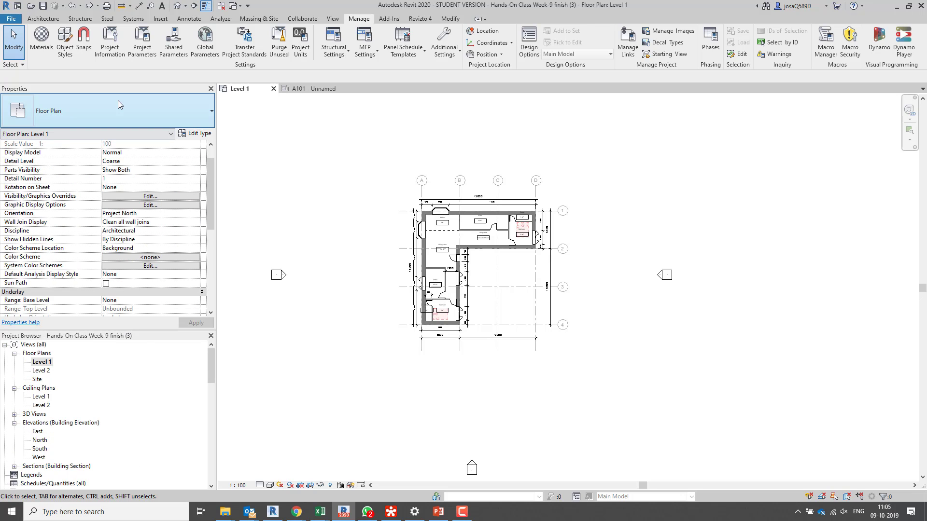
- Inspect the properties of the exterior brick wall along grid line 2, and clear the selection to return to the view's properties
click(78, 115)
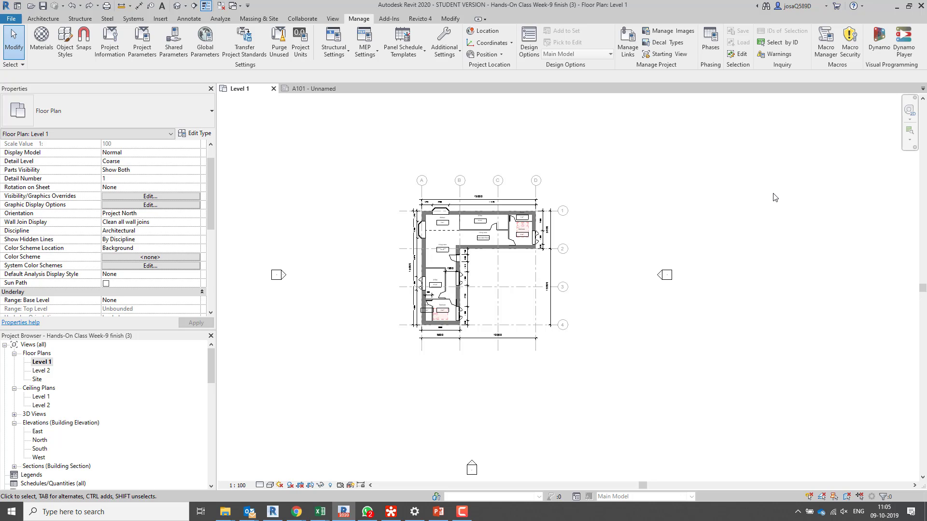
click(506, 247)
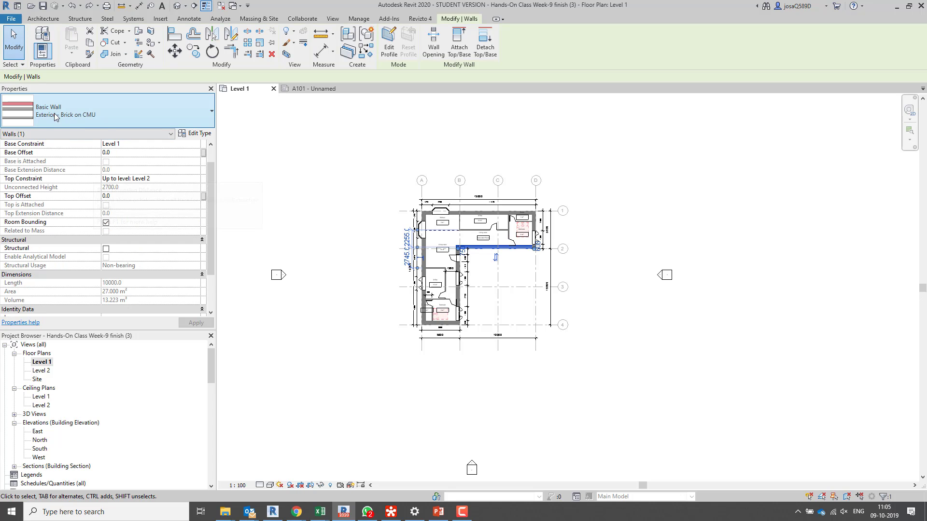
key(Escape)
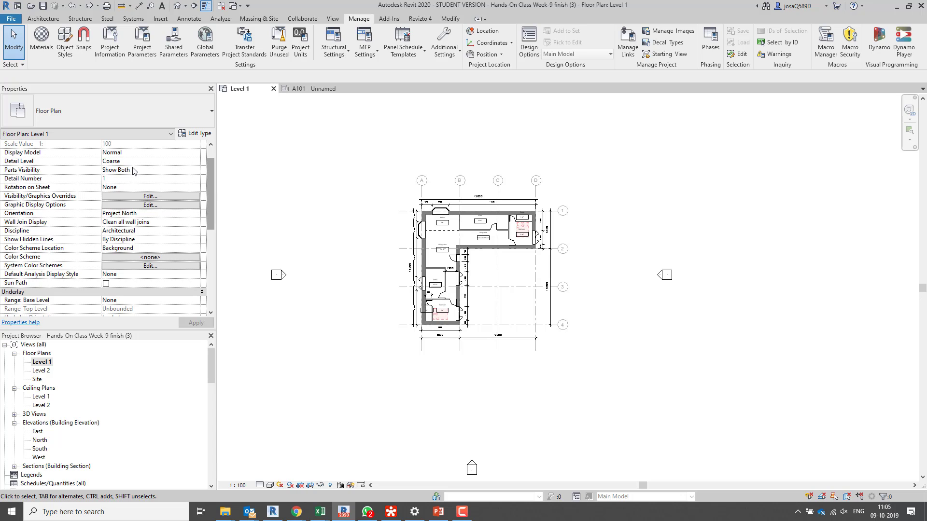
- Review the Level 1 view properties, including Extents, Identity Data and the Visibility/Graphic Overrides
drag(210, 181, 210, 225)
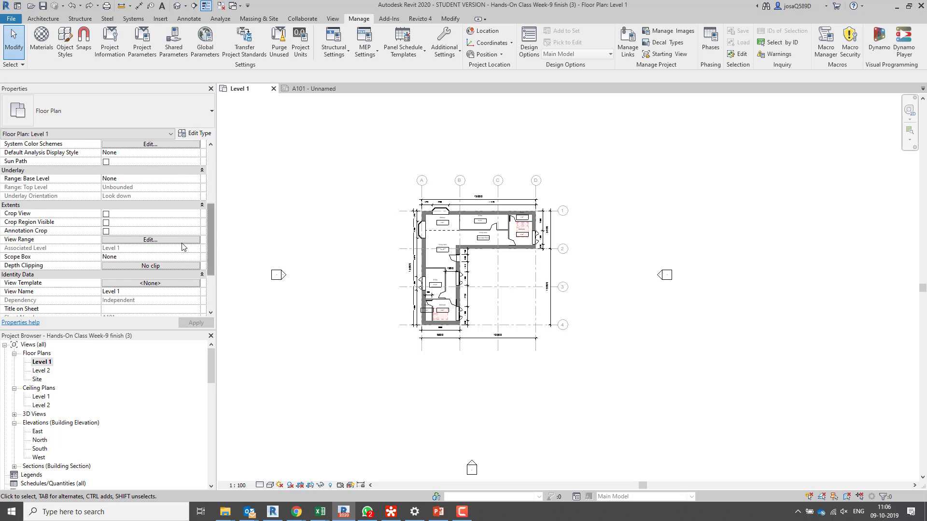
scroll(101, 254, down, 3)
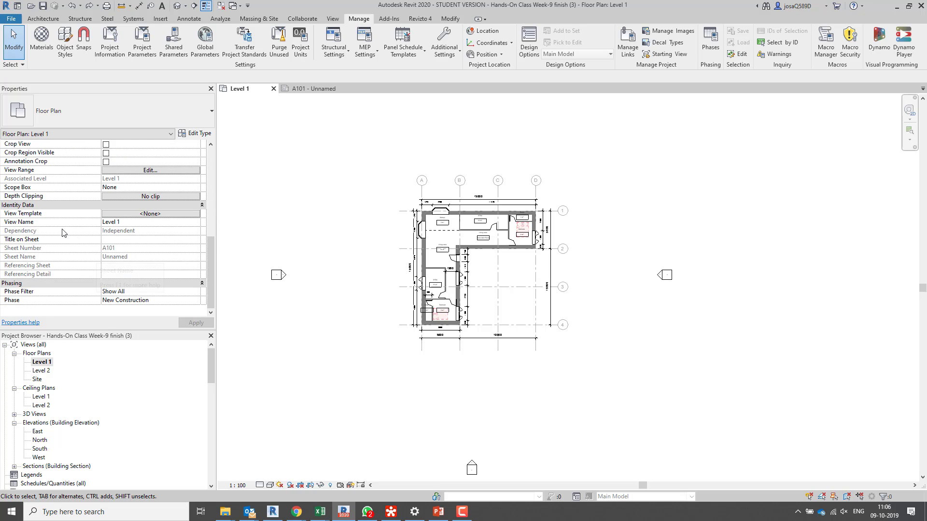
scroll(63, 235, up, 3)
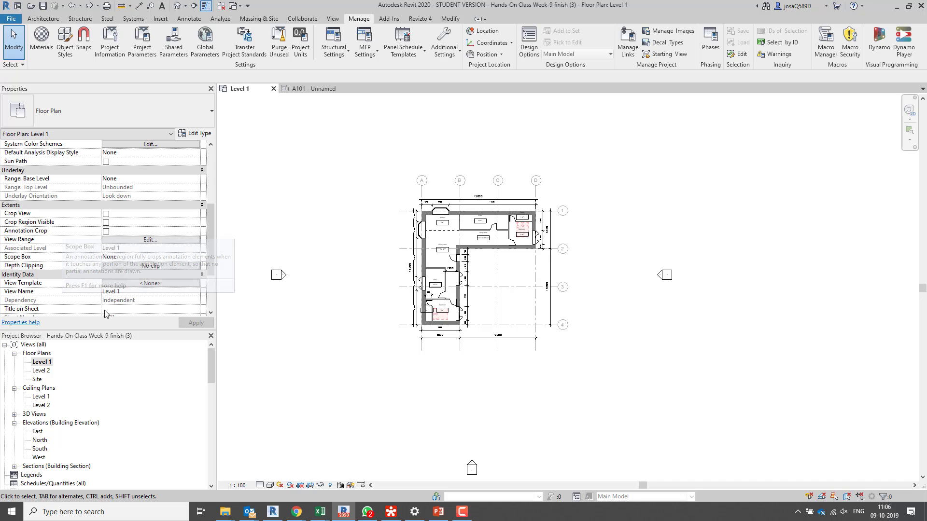
scroll(135, 297, up, 2)
scroll(135, 297, up, 1)
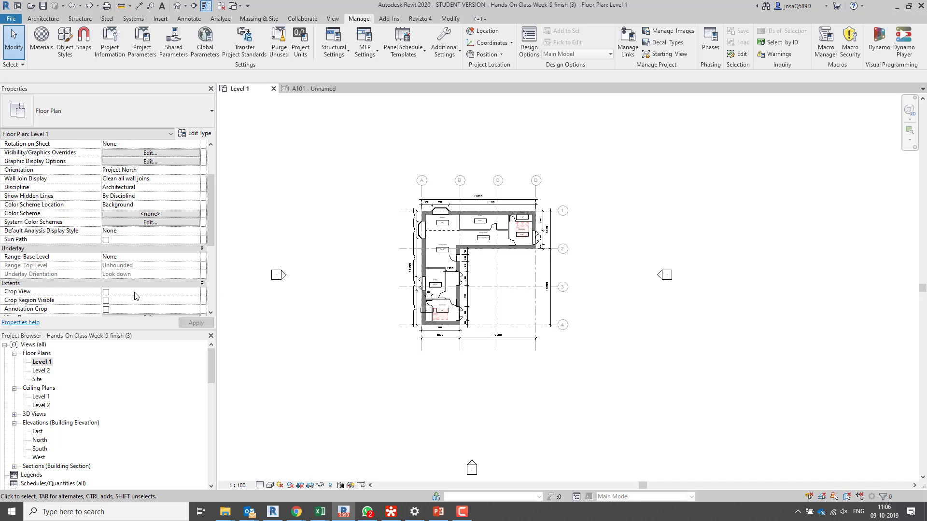
scroll(136, 297, up, 3)
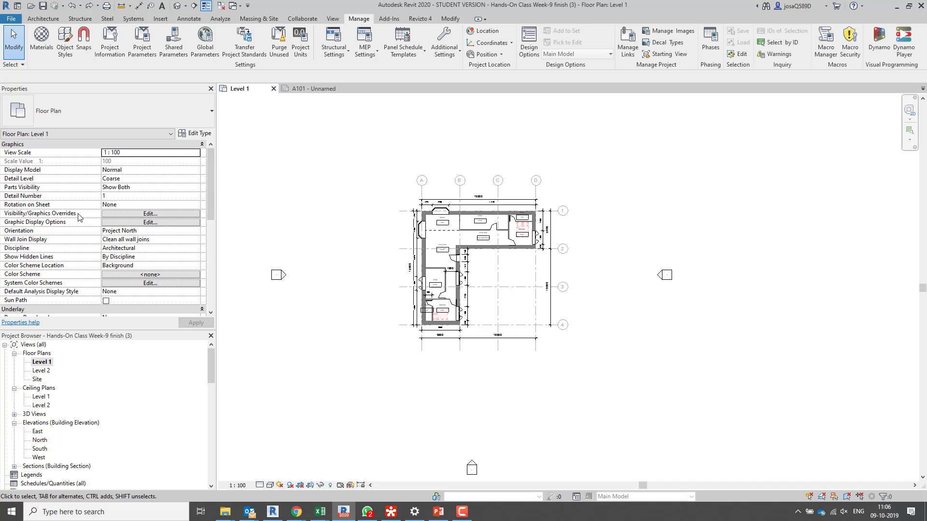
click(154, 215)
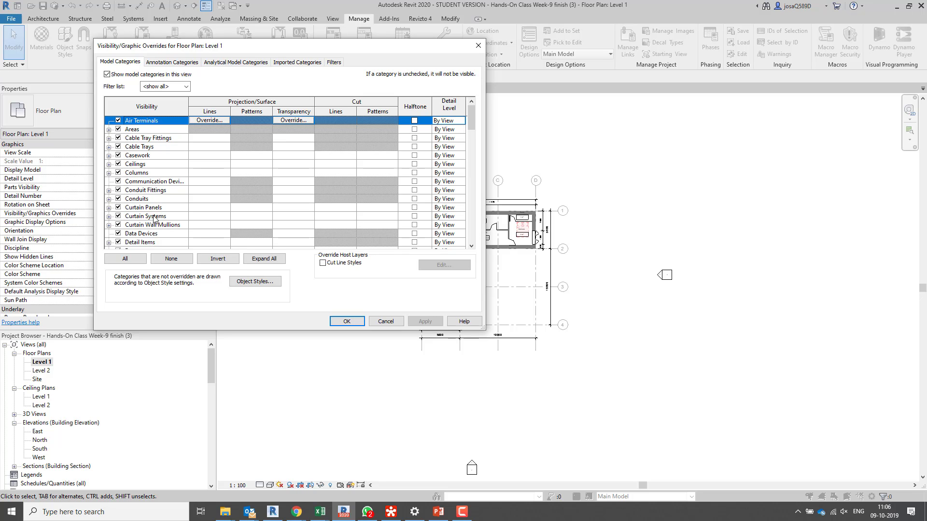
click(474, 49)
- Enable Crop View and Crop Region Visible for the Level 1 floor plan
scroll(74, 258, down, 5)
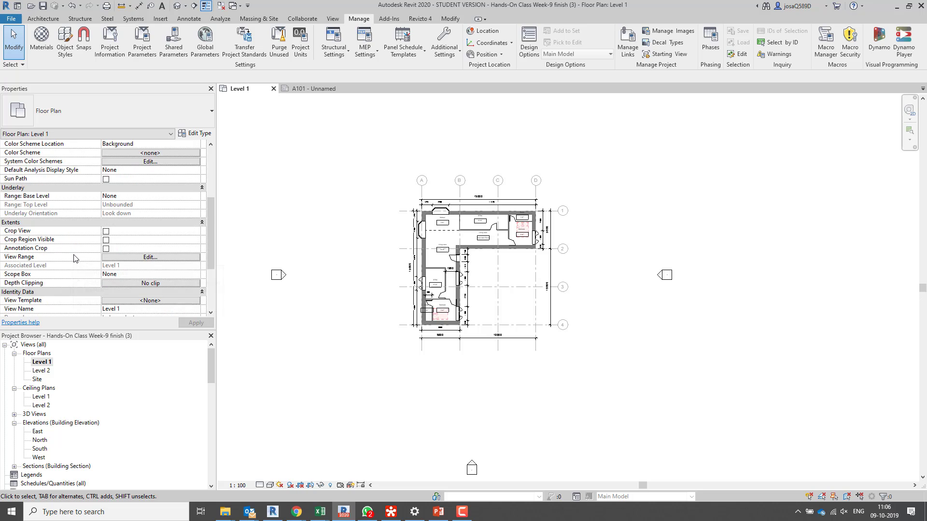
scroll(74, 258, down, 2)
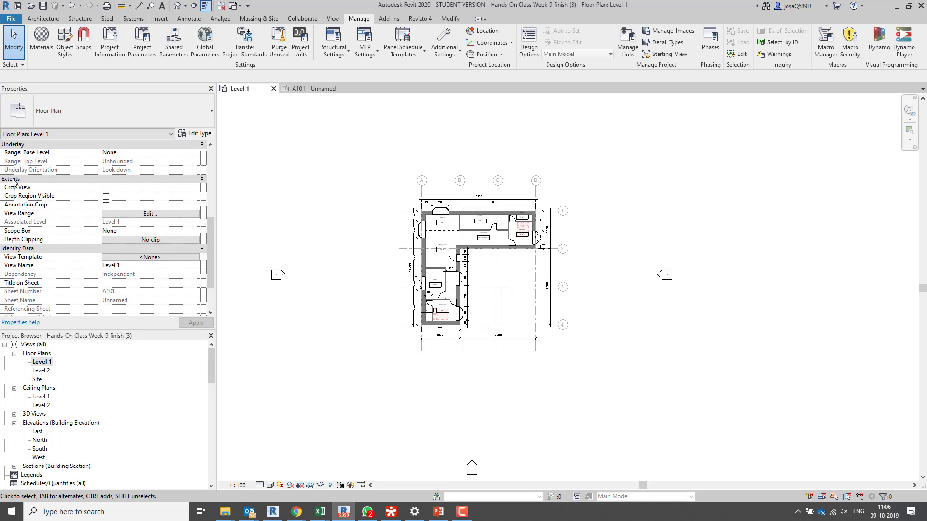
click(107, 189)
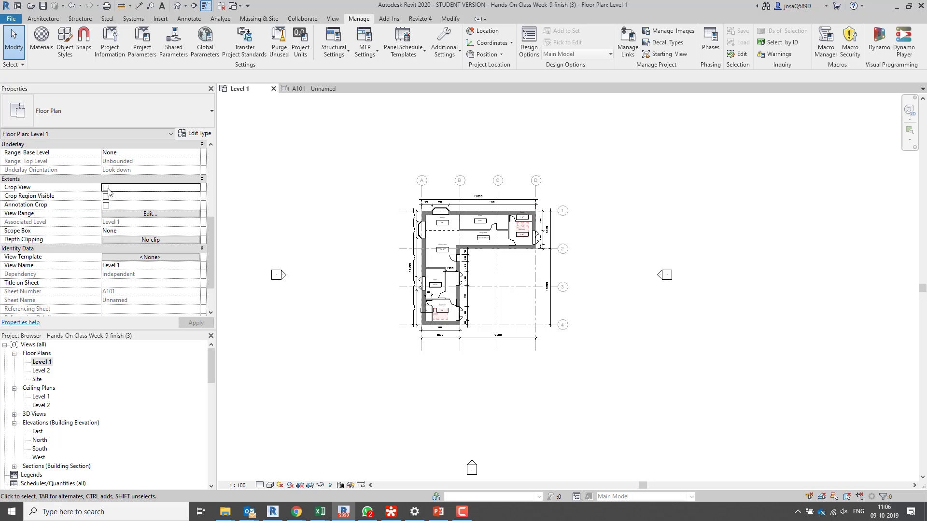
click(106, 188)
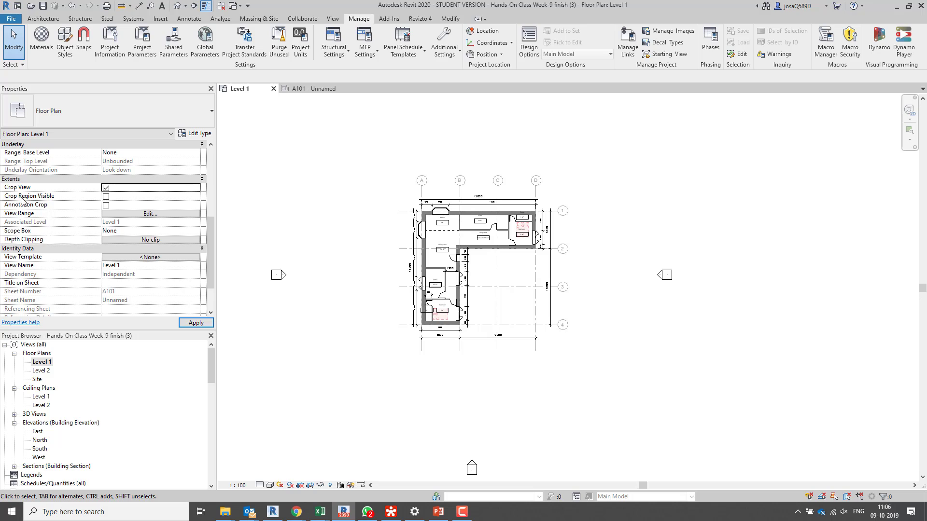
click(106, 197)
click(106, 197)
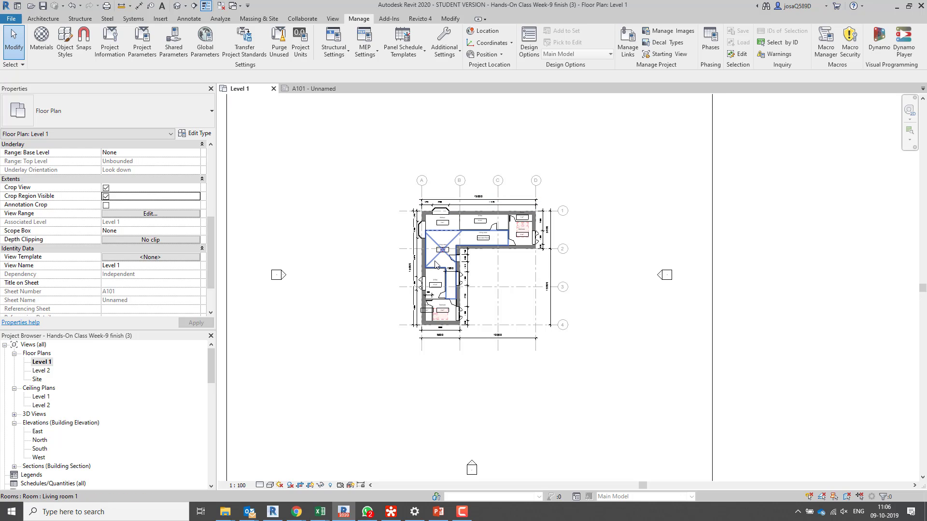
- Shrink the crop region on all four sides to just around the grids and dimensions, leaving the elevation markers outside
scroll(434, 270, down, 3)
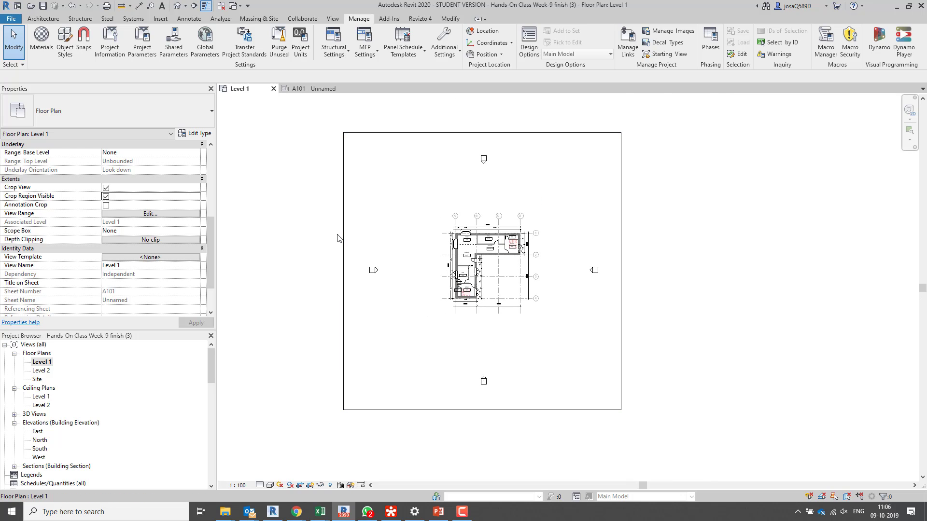
click(344, 238)
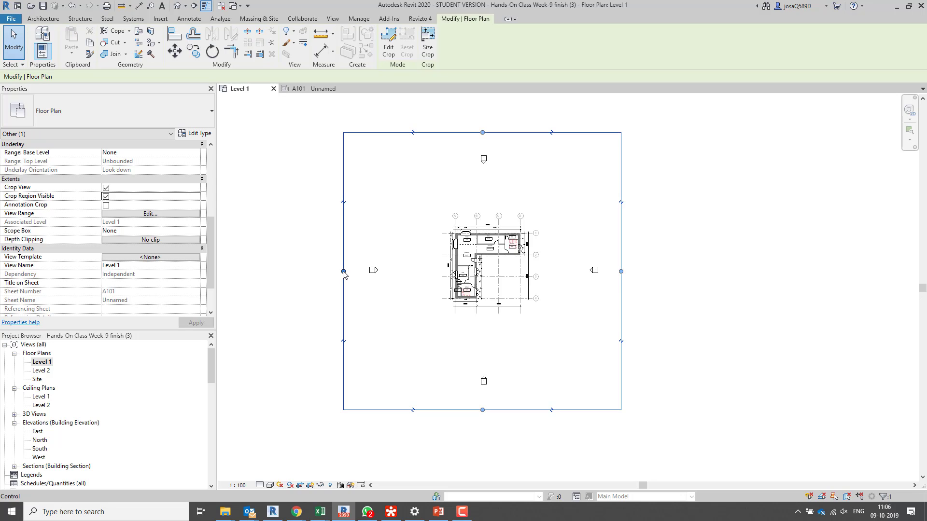
drag(343, 271, 440, 269)
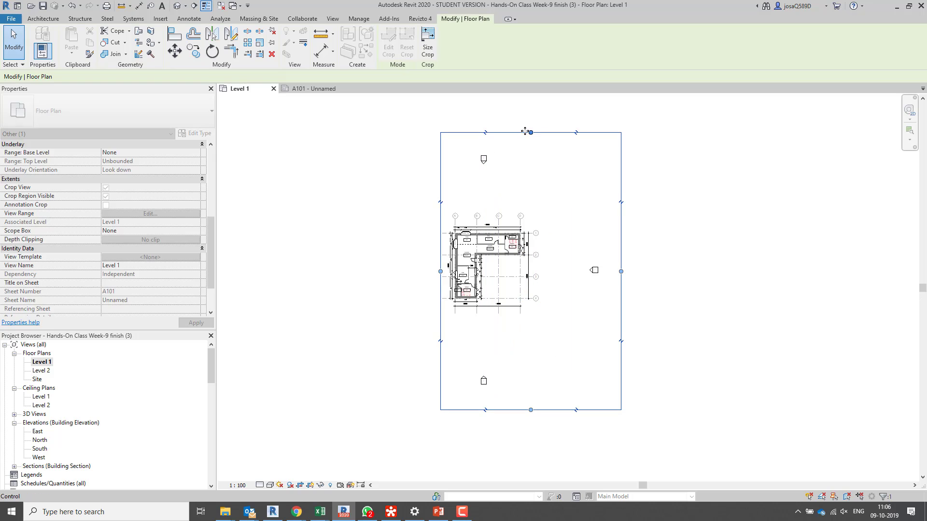
drag(526, 132, 527, 211)
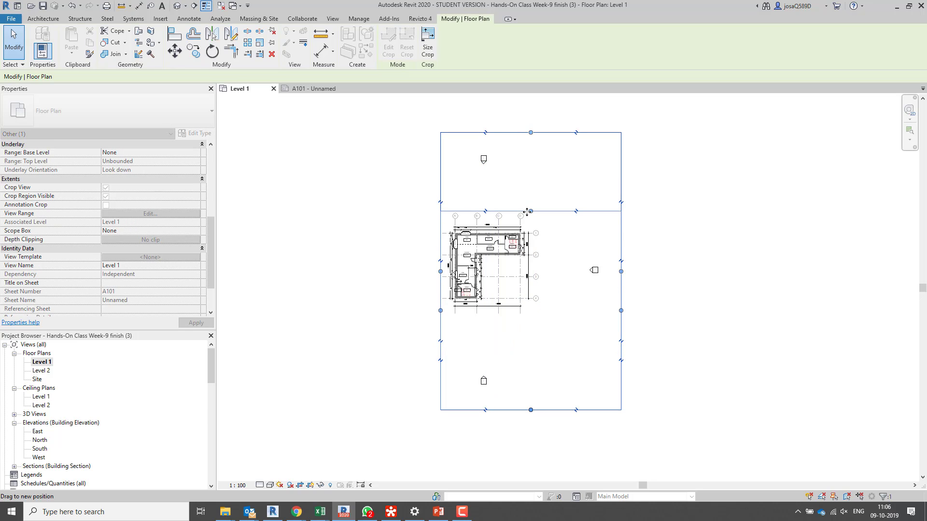
drag(621, 310, 519, 310)
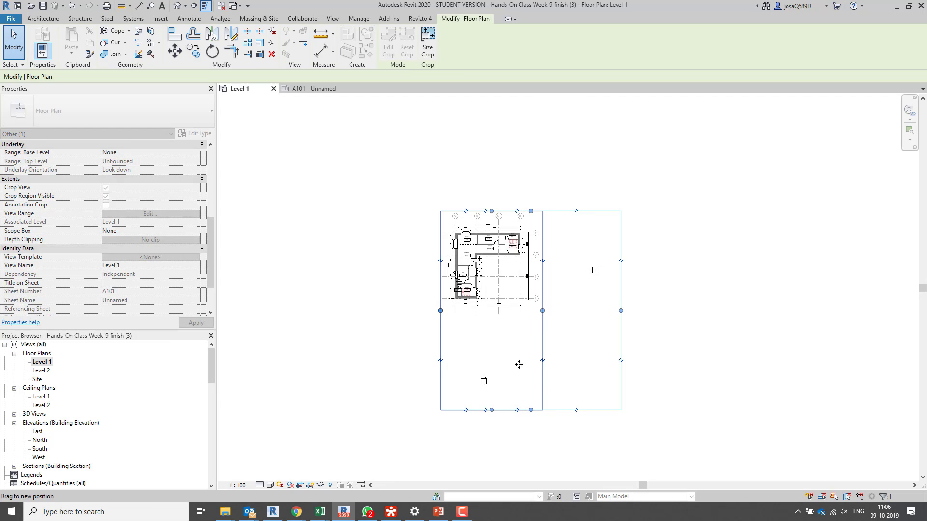
drag(492, 410, 487, 319)
click(332, 308)
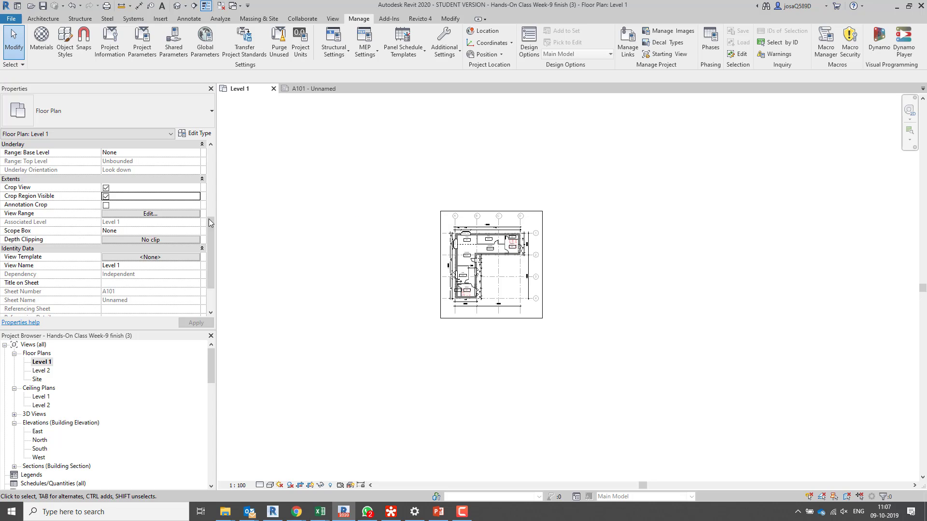
- Hide the Level 1 crop region boundary while keeping the crop active, and open sheet A101
click(106, 197)
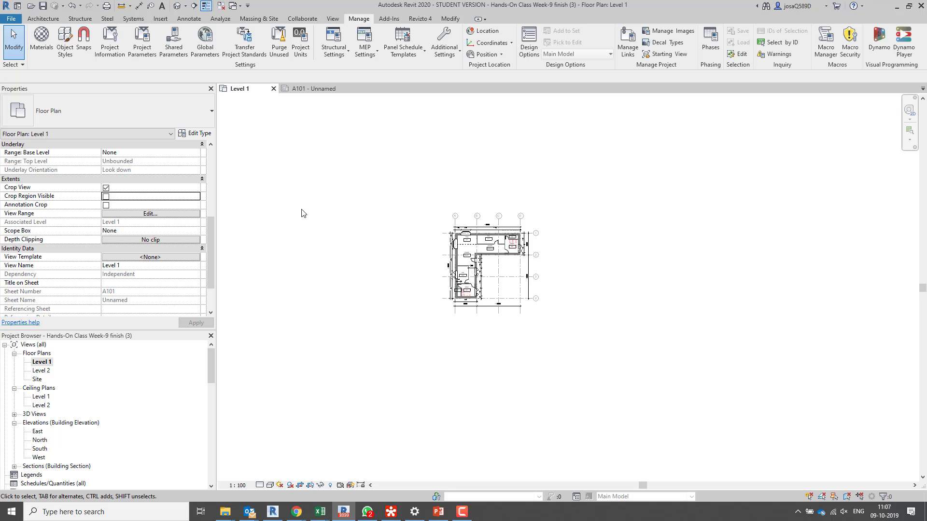
scroll(32, 473, down, 2)
double_click(32, 458)
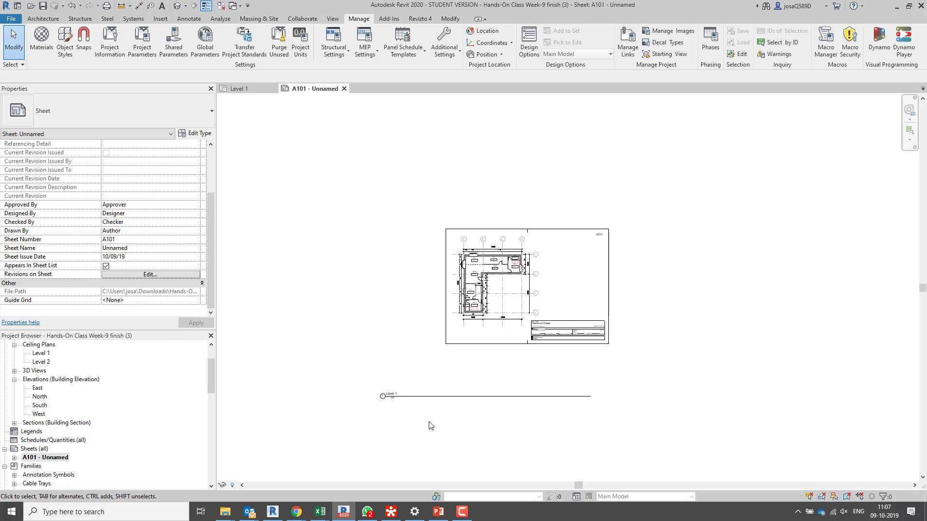
- Shorten the Level 1 view title line and move the title inside the sheet border, just below the plan
click(437, 400)
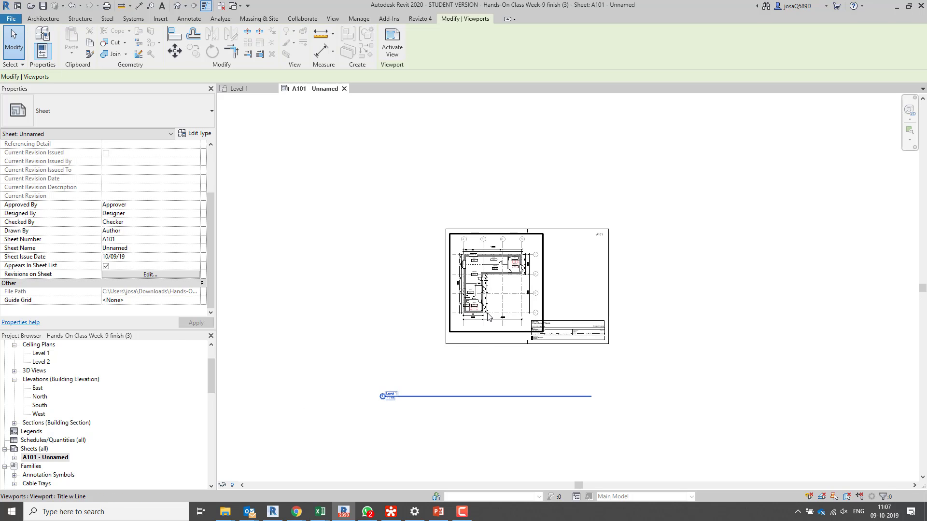
drag(592, 397, 481, 338)
click(407, 432)
click(388, 397)
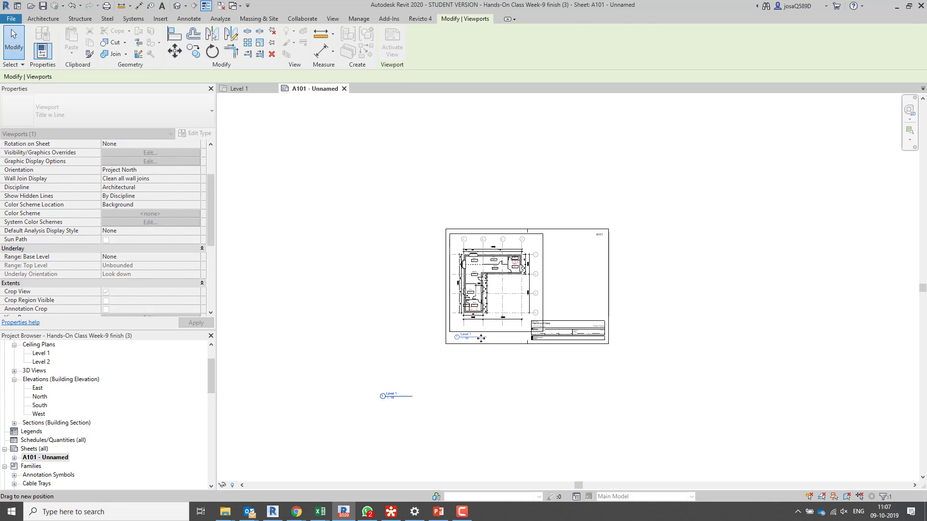
click(688, 298)
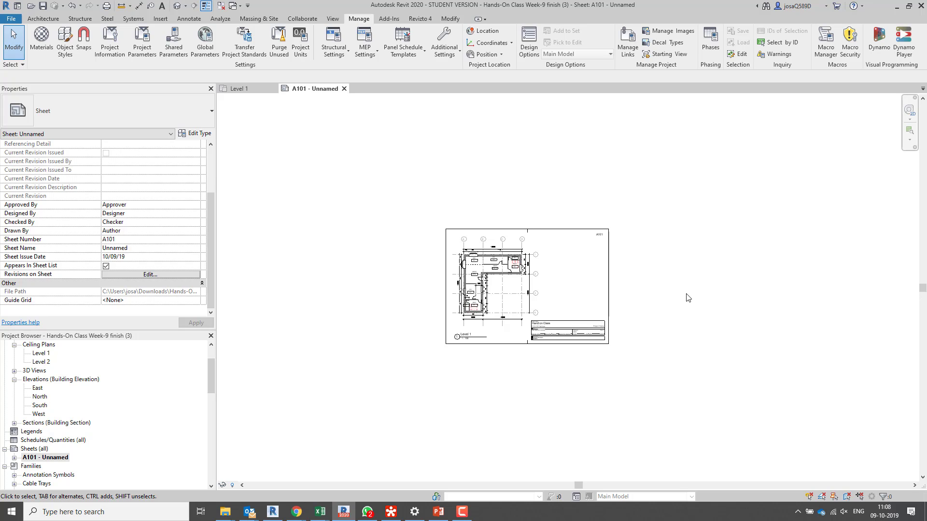
- Examine the room tags in the Level 1 plan on the sheet, especially the second Living room tag below the upper Office
scroll(657, 316, down, 1)
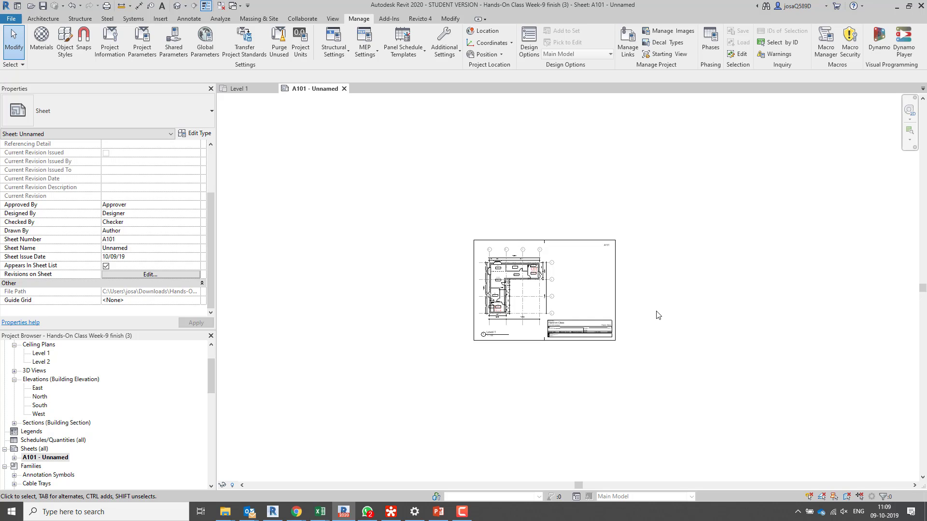
scroll(519, 274, up, 4)
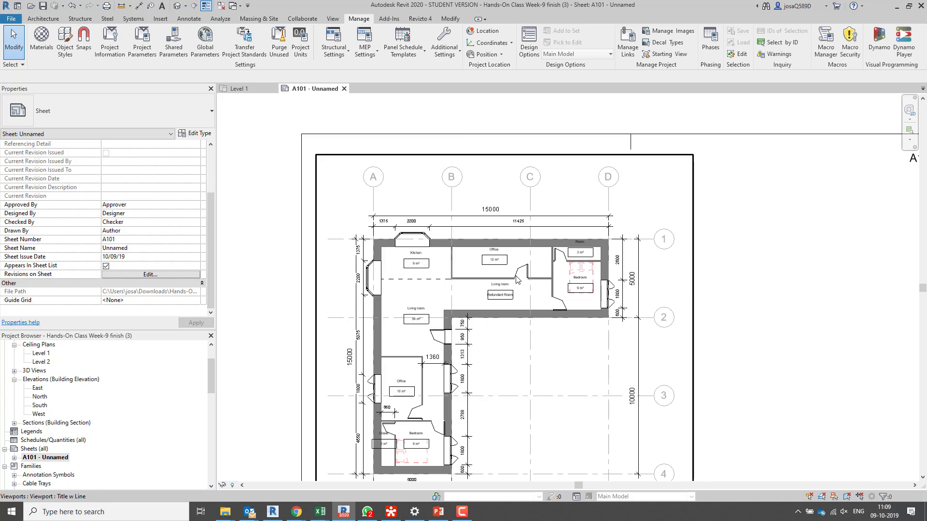
scroll(516, 279, up, 5)
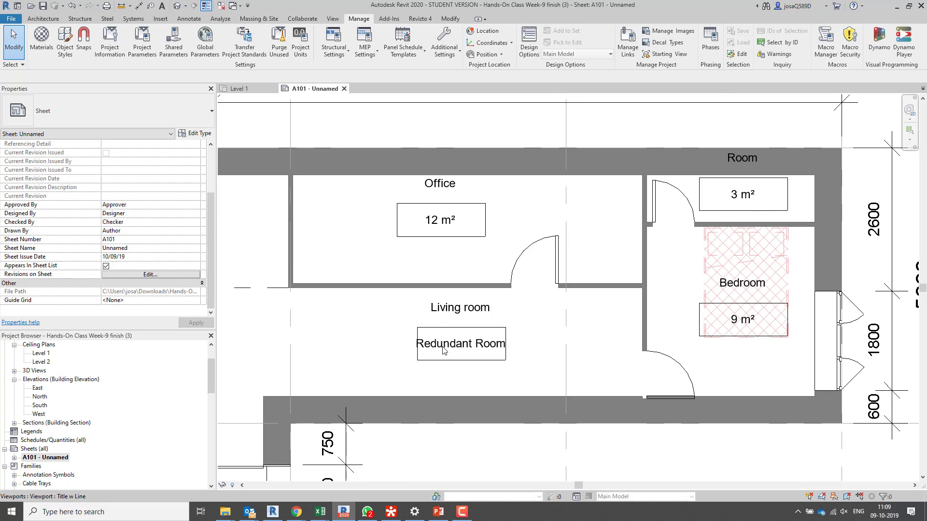
scroll(376, 326, down, 5)
scroll(463, 318, up, 6)
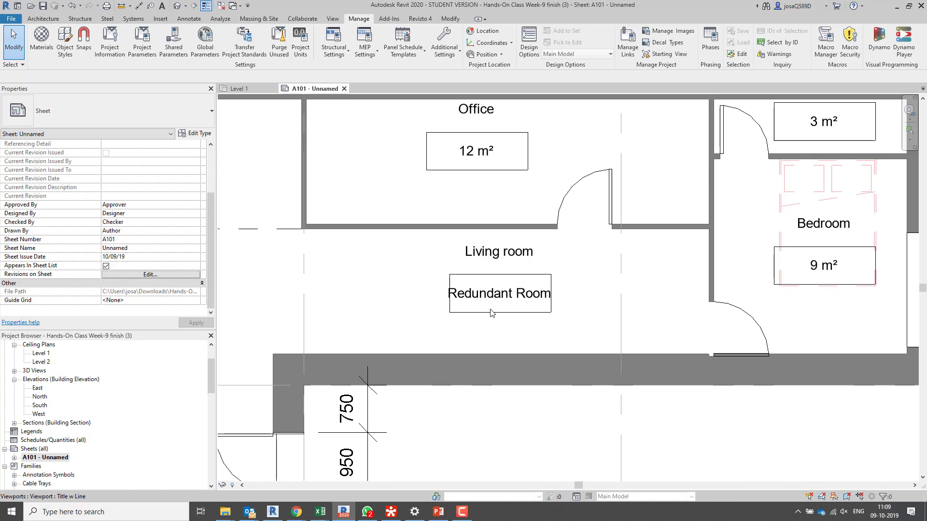
click(684, 236)
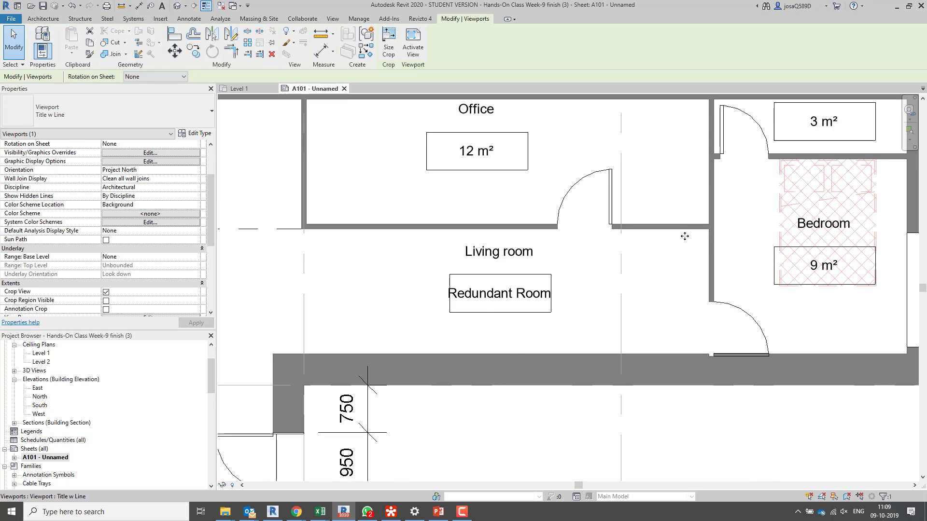
key(Escape)
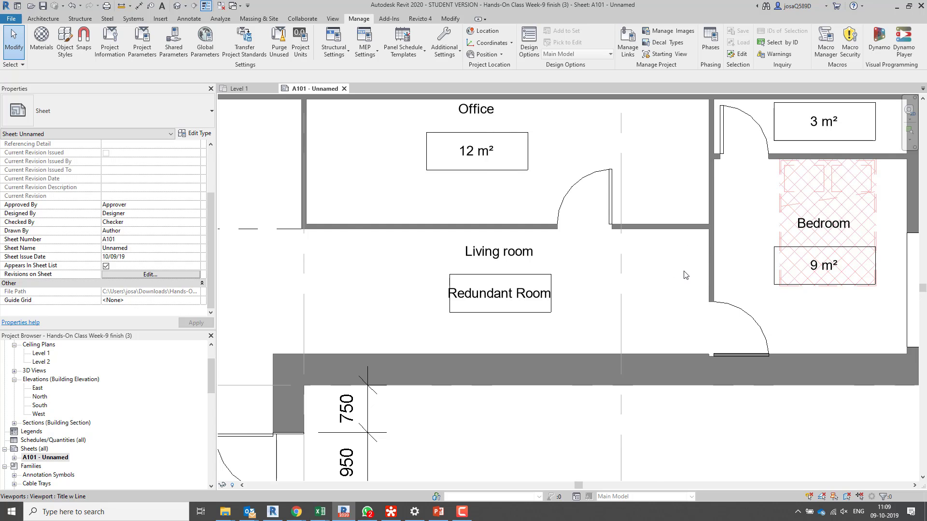
scroll(684, 275, down, 4)
scroll(678, 274, up, 2)
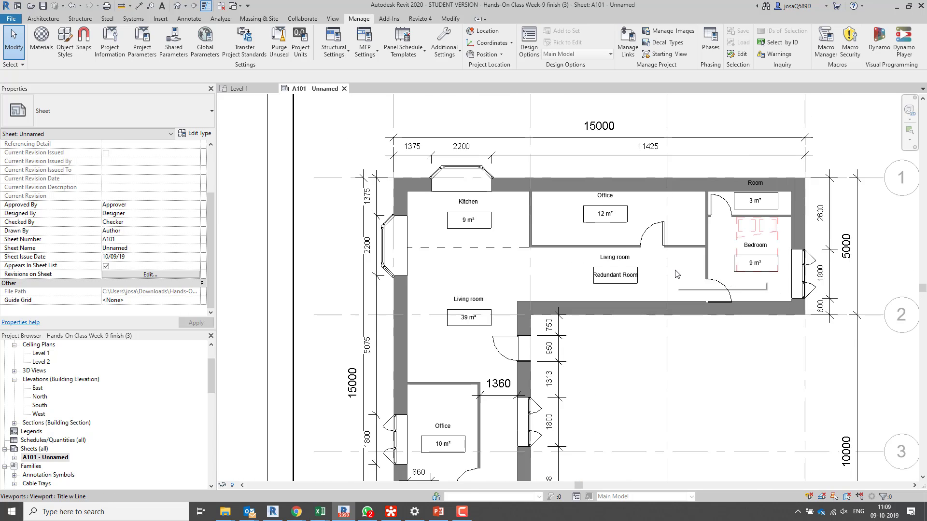
scroll(675, 274, up, 2)
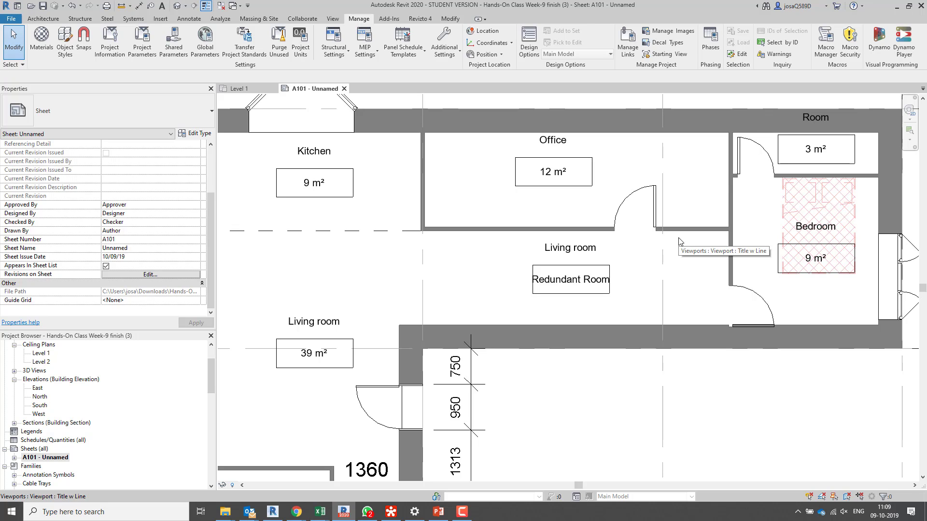
- Activate the Level 1 view on the sheet, delete the Living room tagged "Redundant Room", and dismiss the warning
double_click(682, 206)
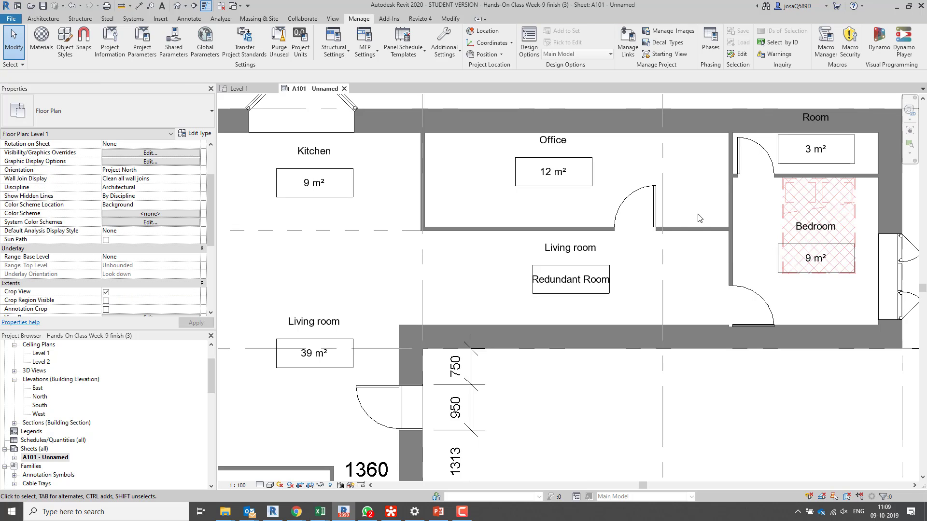
key(Tab)
click(609, 319)
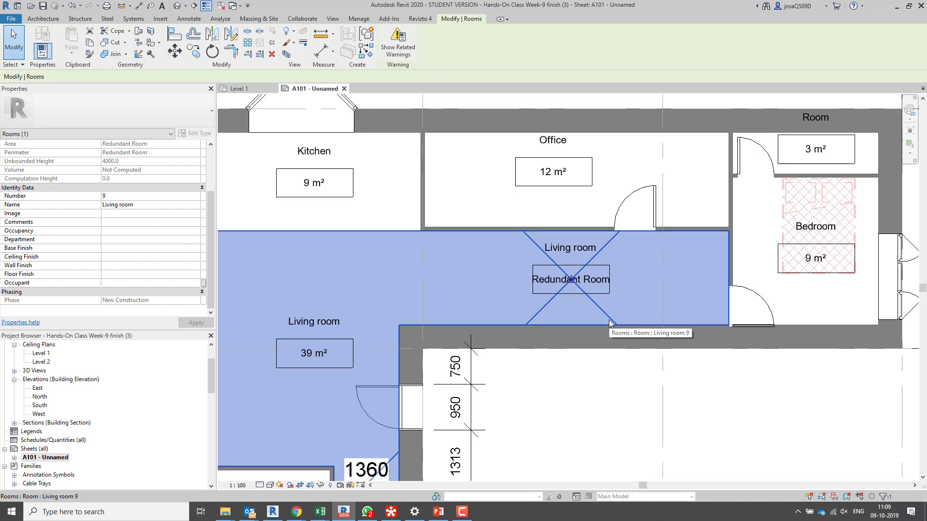
key(Delete)
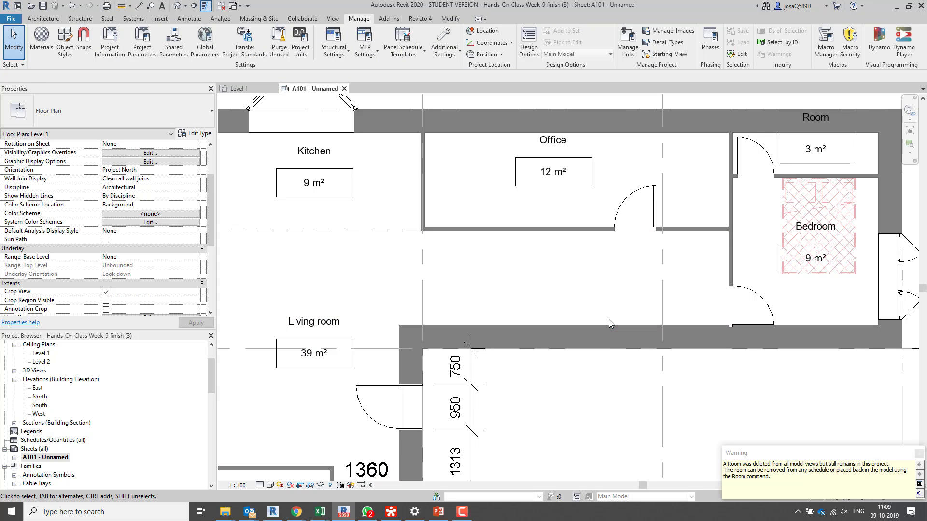
drag(798, 458, 523, 240)
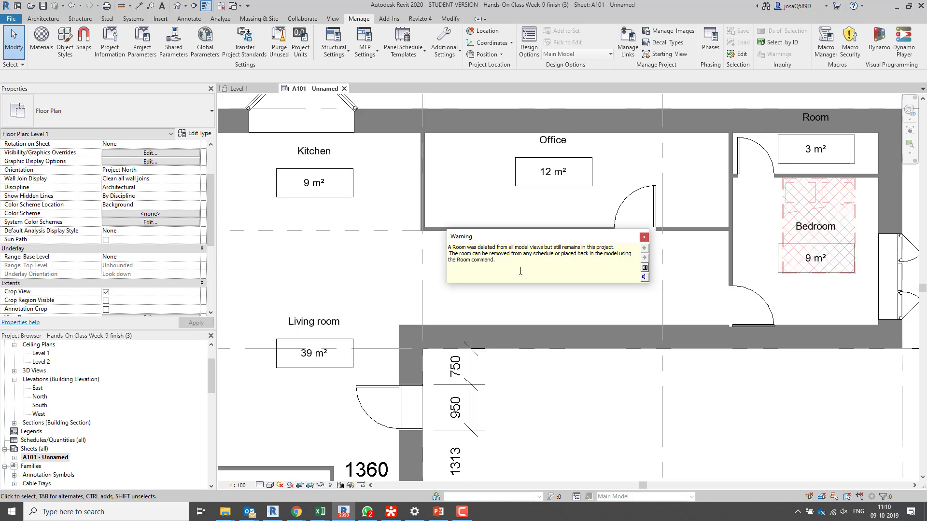
click(645, 238)
- Start a new schedule from Schedules/Quantities and choose Rooms as its category
scroll(502, 285, down, 5)
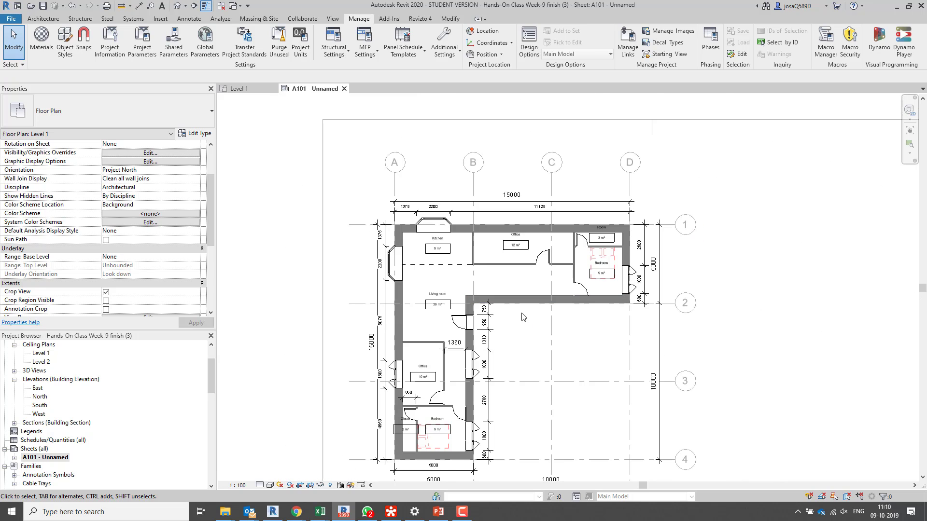
right_click(32, 441)
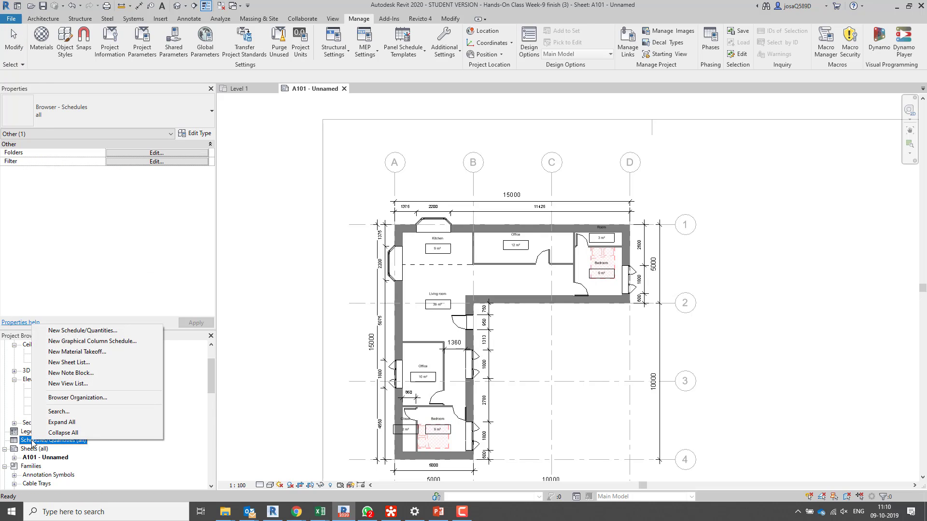
click(85, 331)
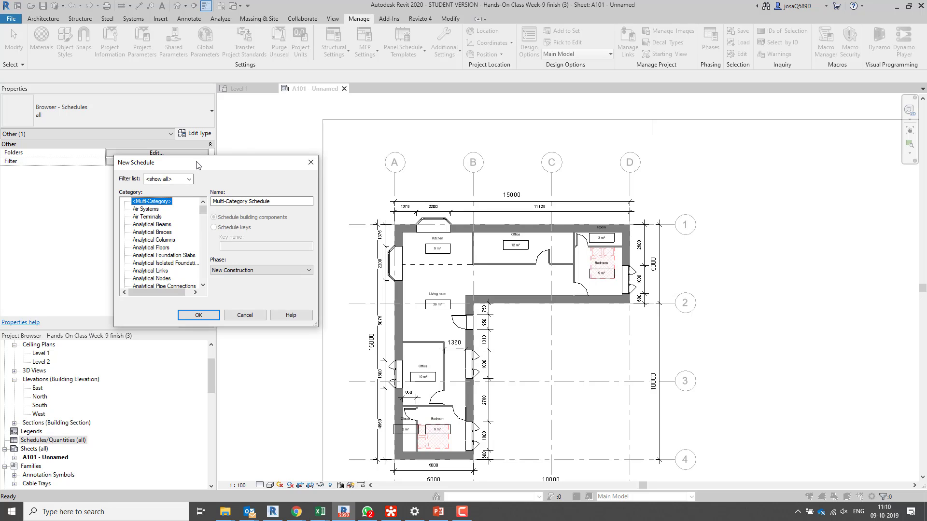
drag(199, 162, 445, 117)
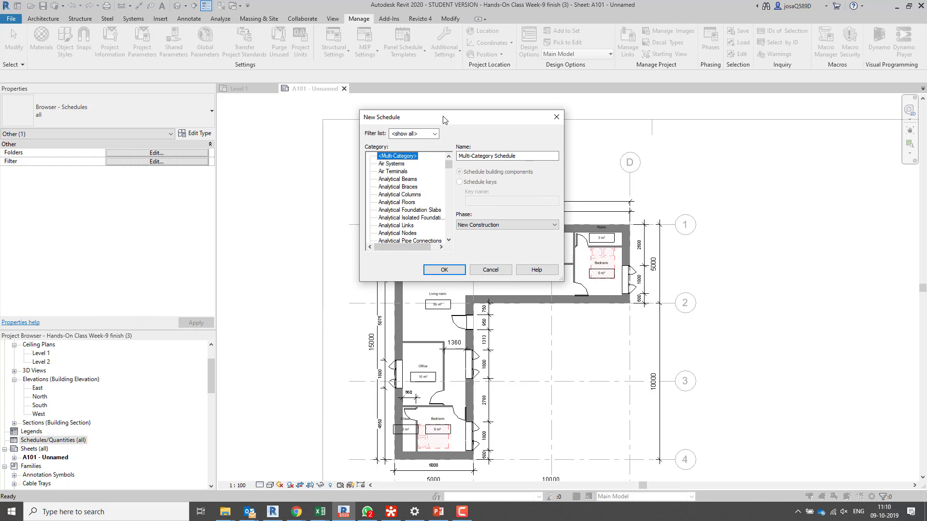
click(399, 195)
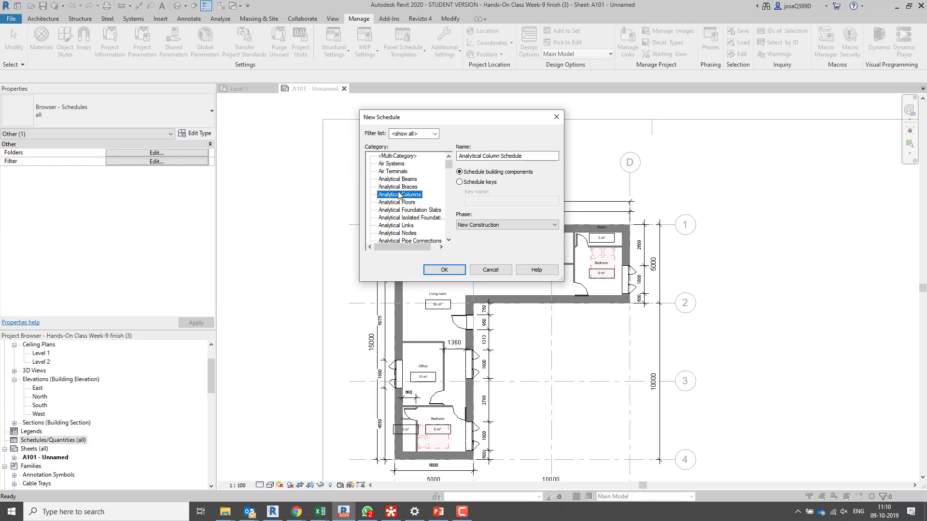
click(400, 174)
key(r)
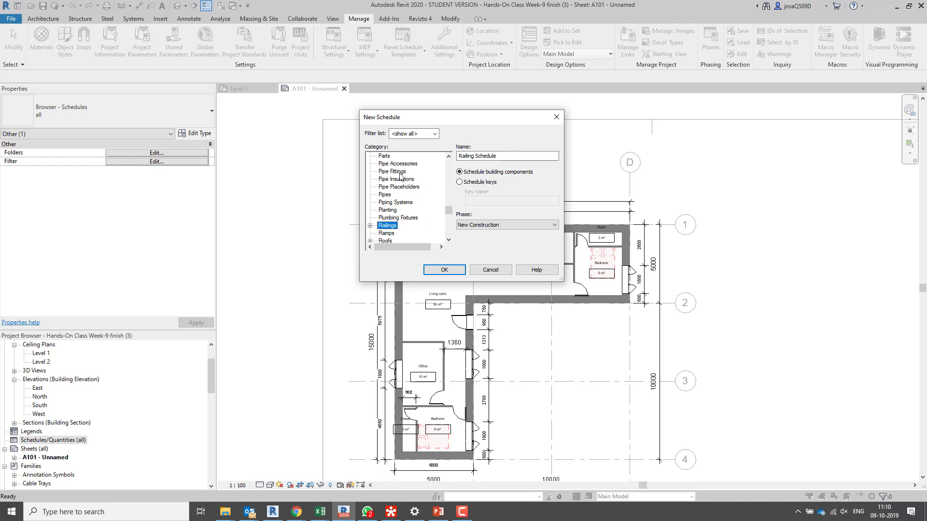
scroll(401, 222, up, 15)
scroll(399, 212, down, 20)
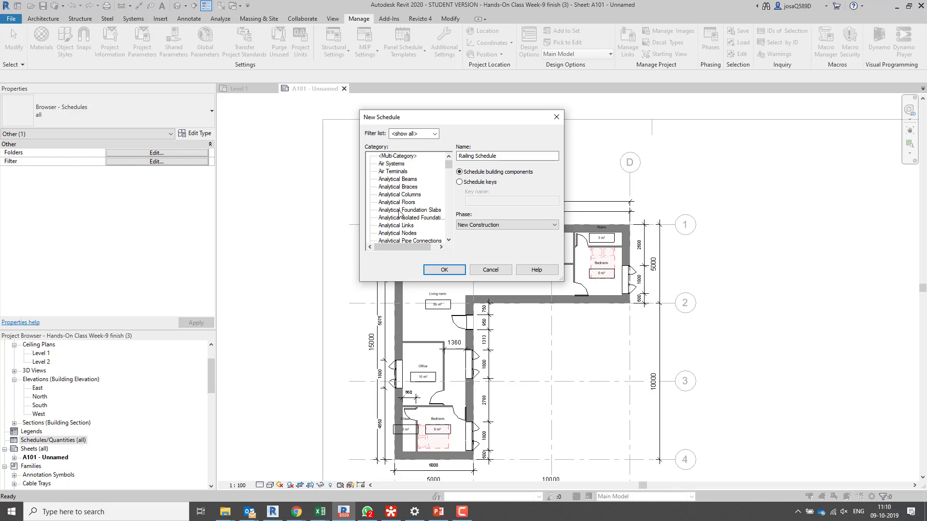
scroll(399, 211, up, 7)
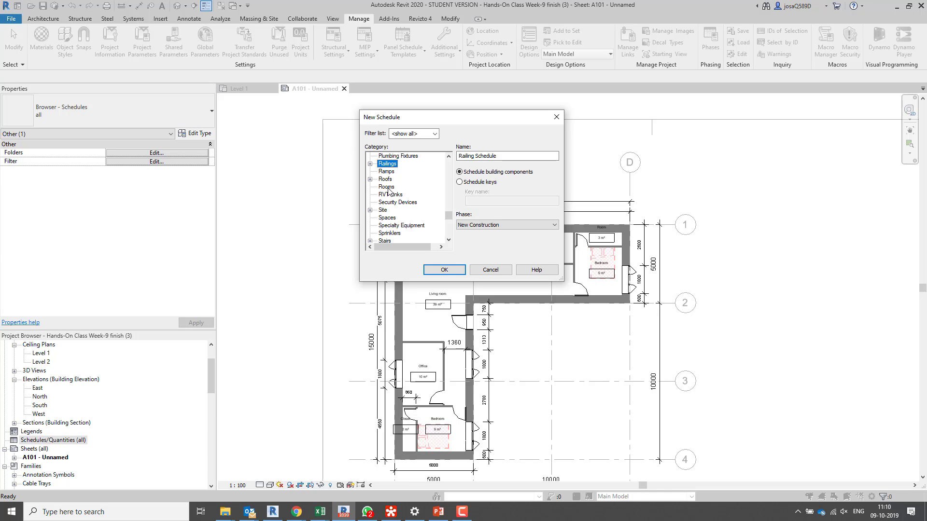
click(387, 188)
- Name the schedule "Room Schedule Hand on Class", keep building components and the New Construction phase, and continue to its properties
click(508, 156)
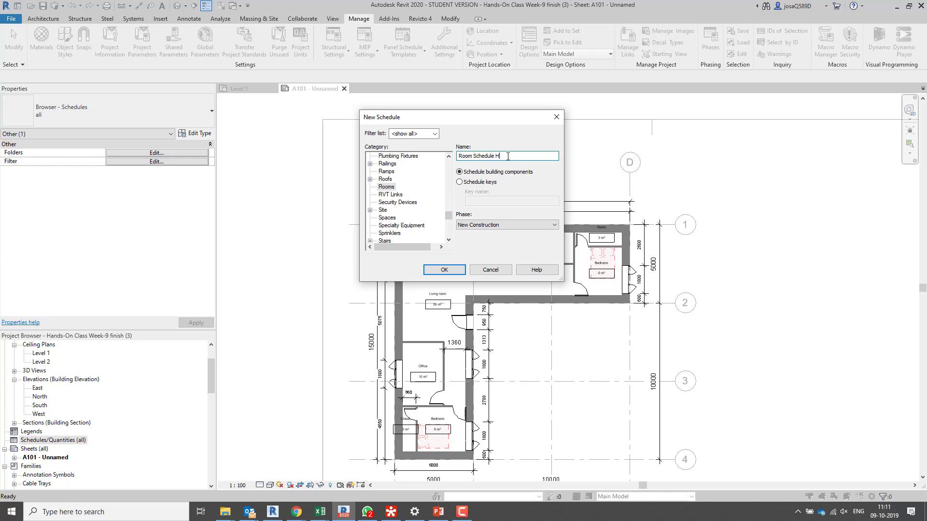
text(Hand O)
key(BackSpace)
key(BackSpace)
key(BackSpace)
text(-on Class)
click(508, 156)
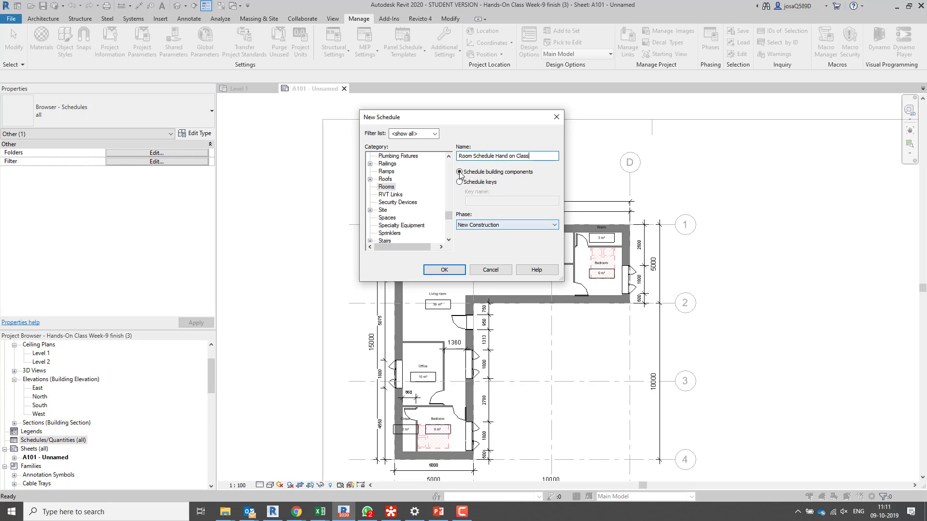
click(492, 228)
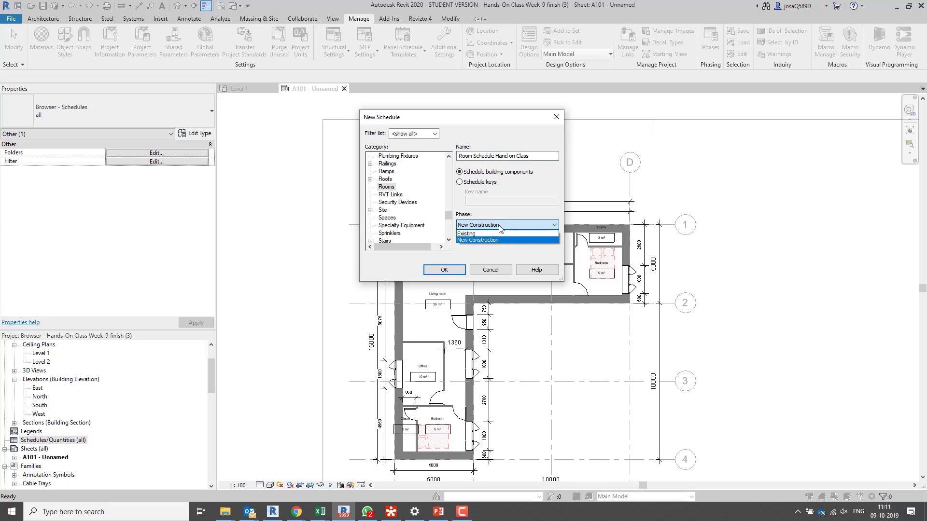
click(492, 227)
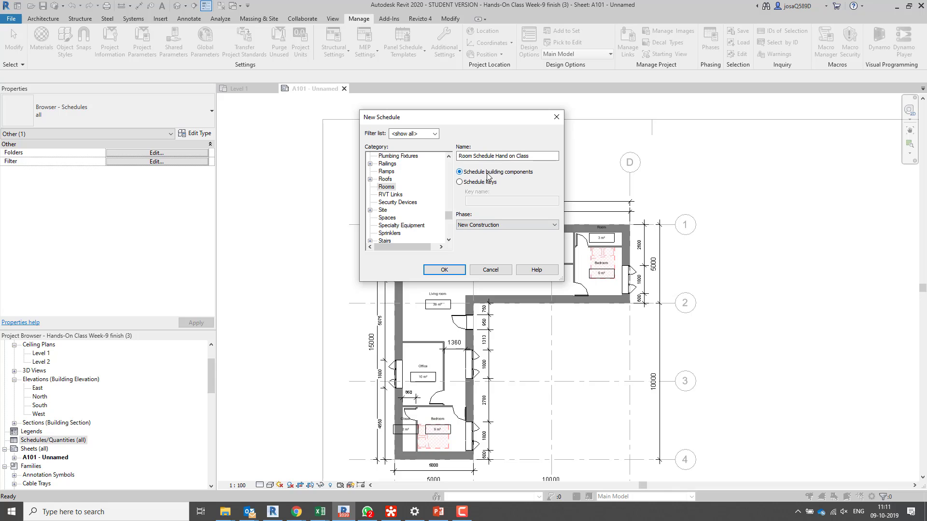
click(447, 274)
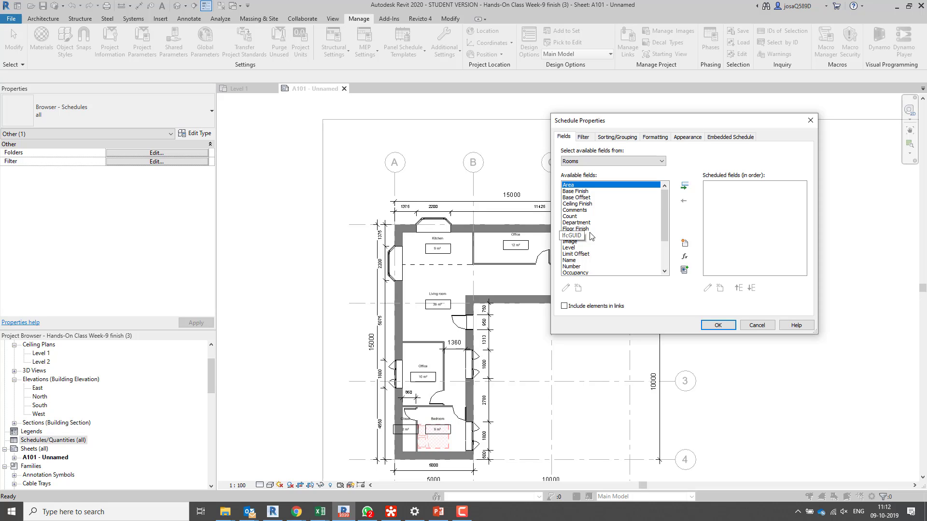
- Add the Area, Level, Name and Number fields to the room schedule in that order and generate it
scroll(592, 241, down, 2)
scroll(591, 240, up, 3)
scroll(592, 211, down, 3)
scroll(593, 214, up, 4)
drag(652, 123, 679, 287)
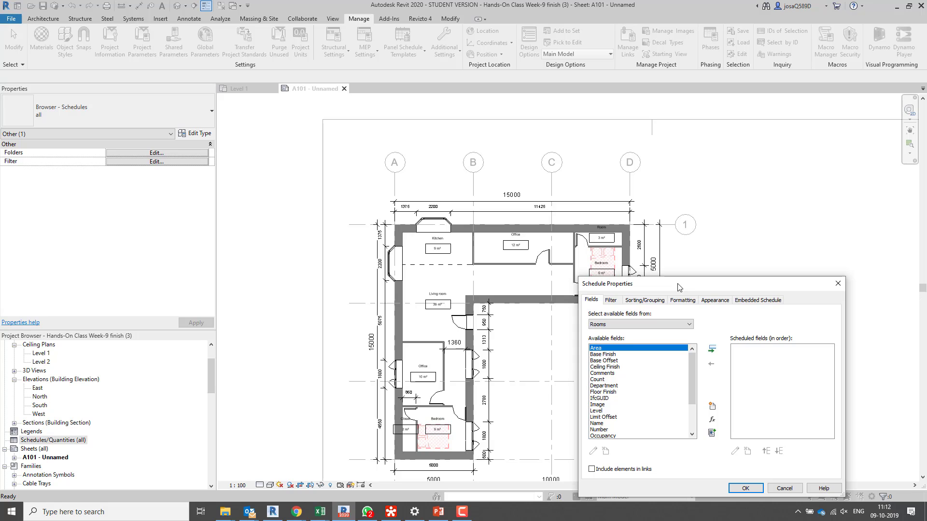
double_click(598, 348)
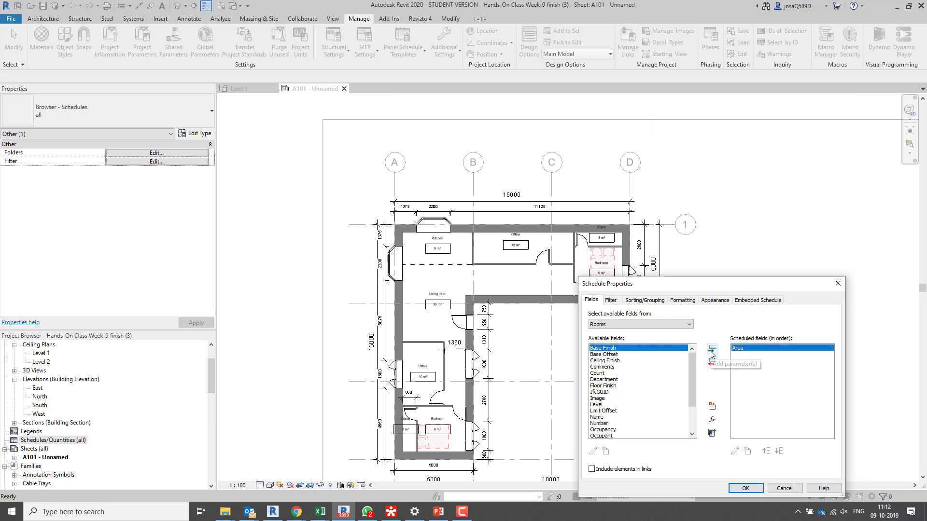
double_click(602, 406)
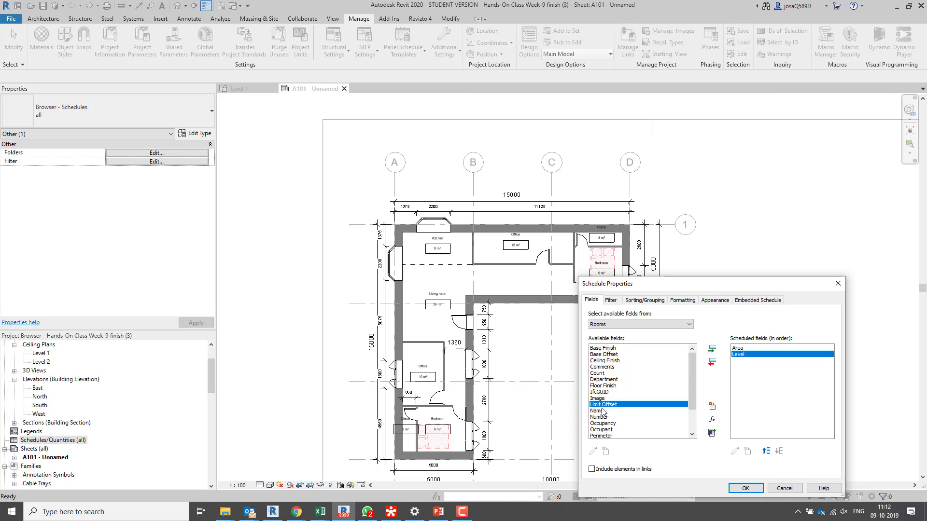
double_click(601, 411)
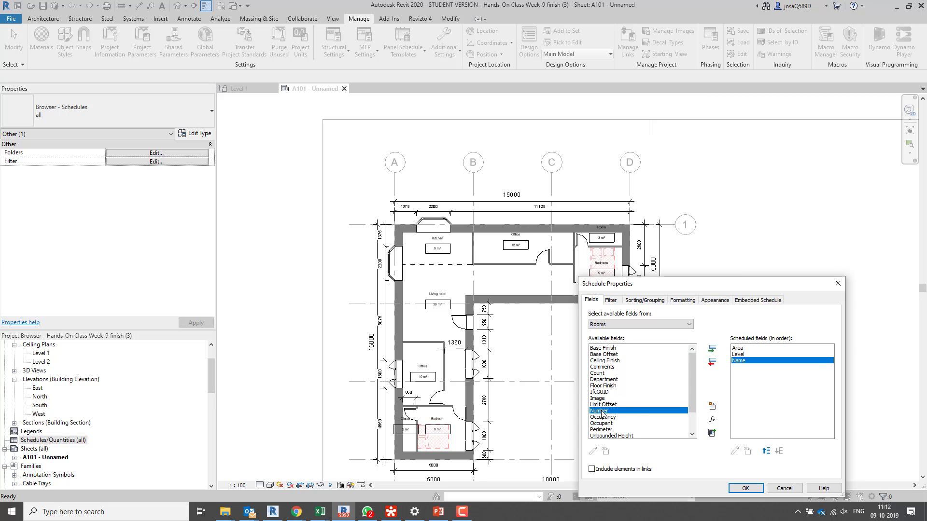
double_click(601, 411)
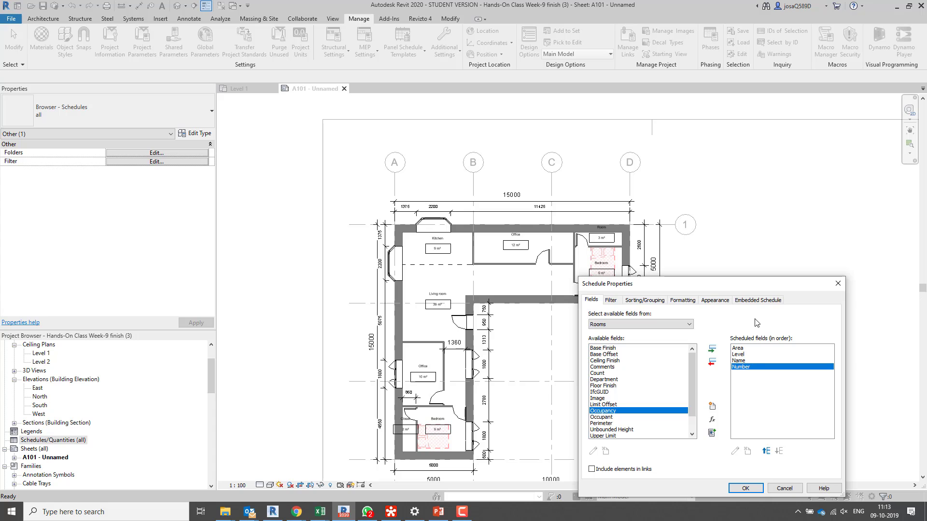
click(749, 489)
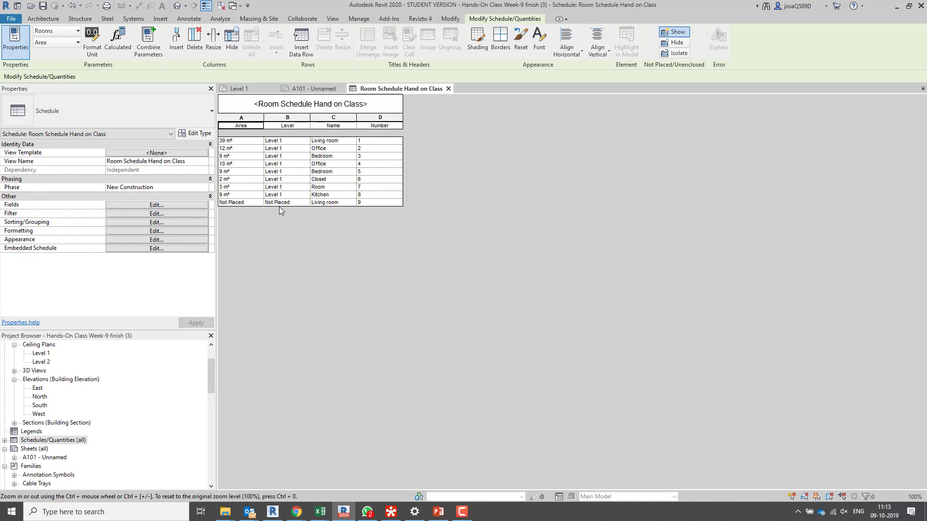
- Delete the "Not Placed" Living room row, number 9, from the room schedule and confirm removing the room
click(239, 205)
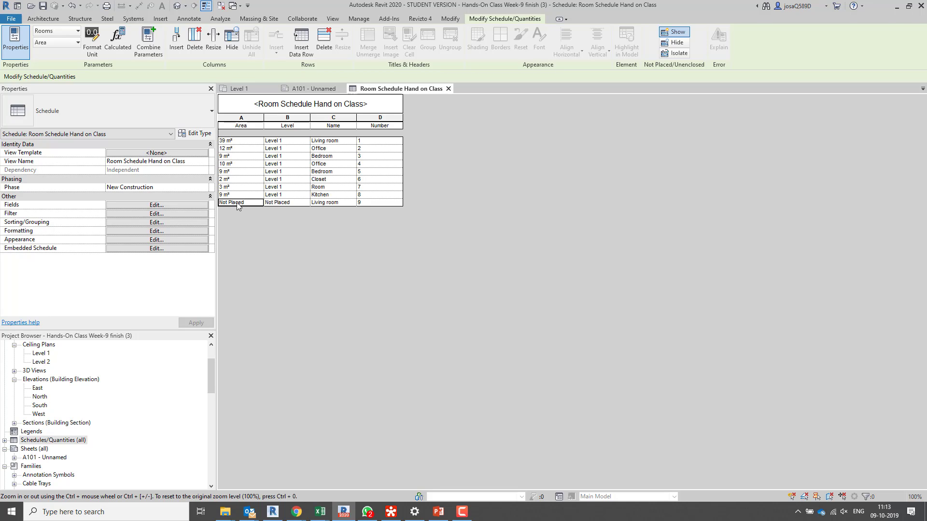
click(325, 44)
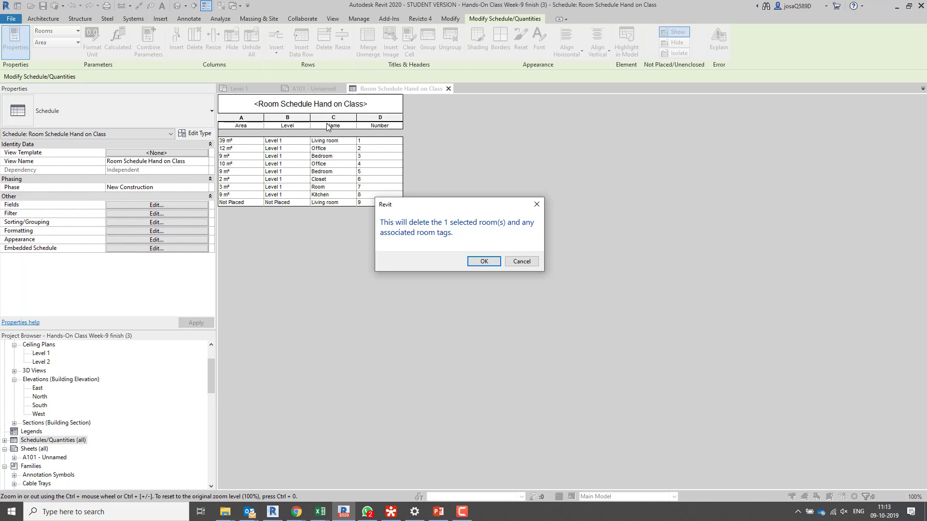
click(488, 265)
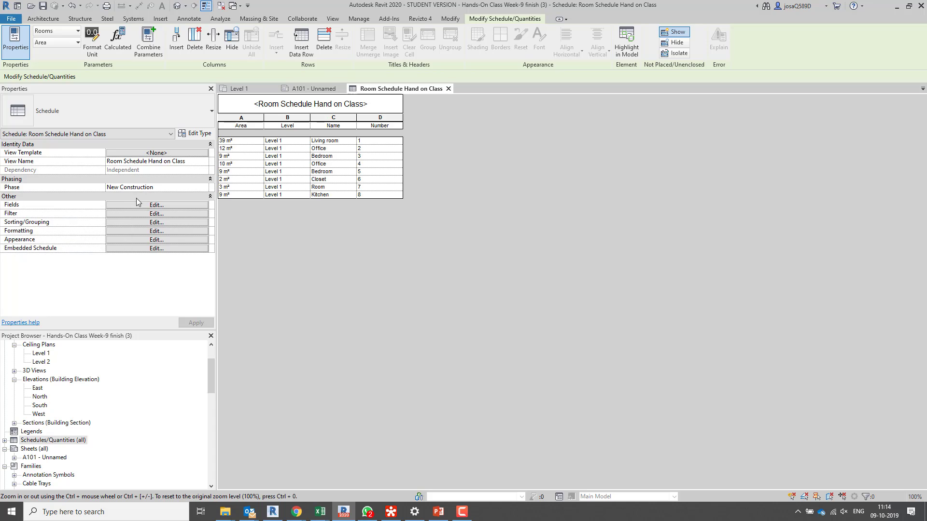
- Edit the room schedule's fields and remove Level from the scheduled fields
click(154, 208)
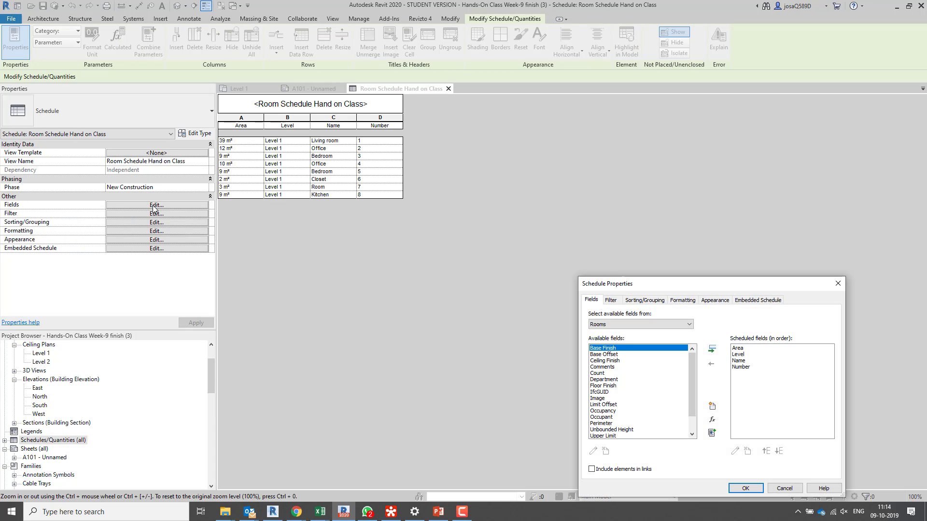
drag(668, 286, 603, 177)
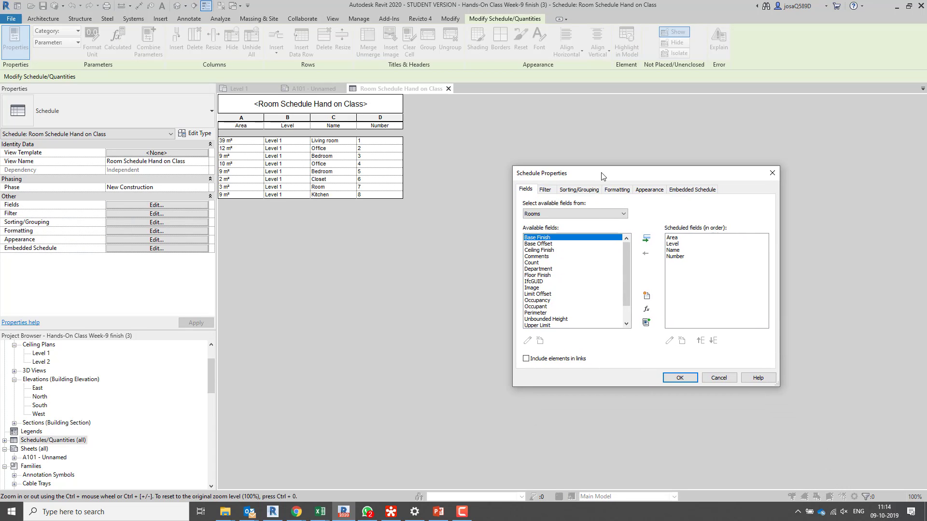
click(677, 245)
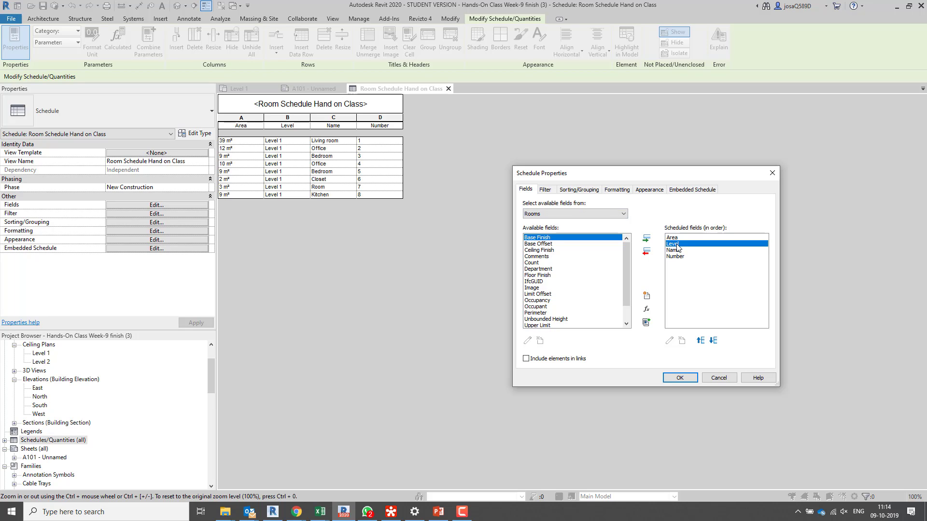
click(647, 252)
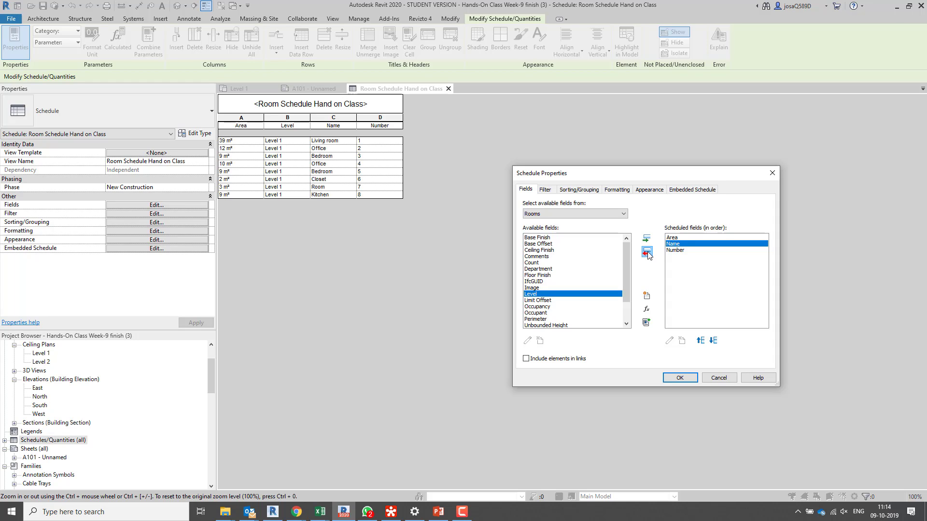
- Reorder the scheduled fields to Number, Name, Area and apply the change to the room schedule
click(685, 251)
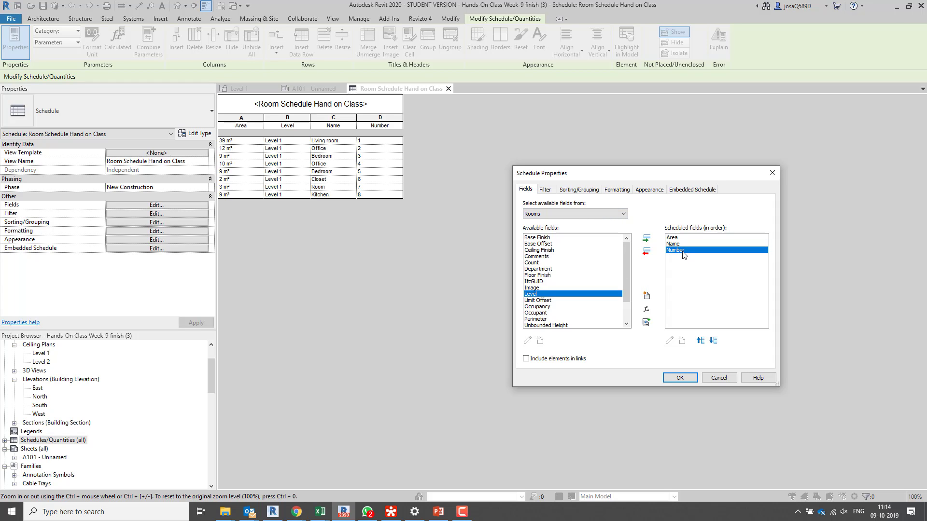
click(701, 341)
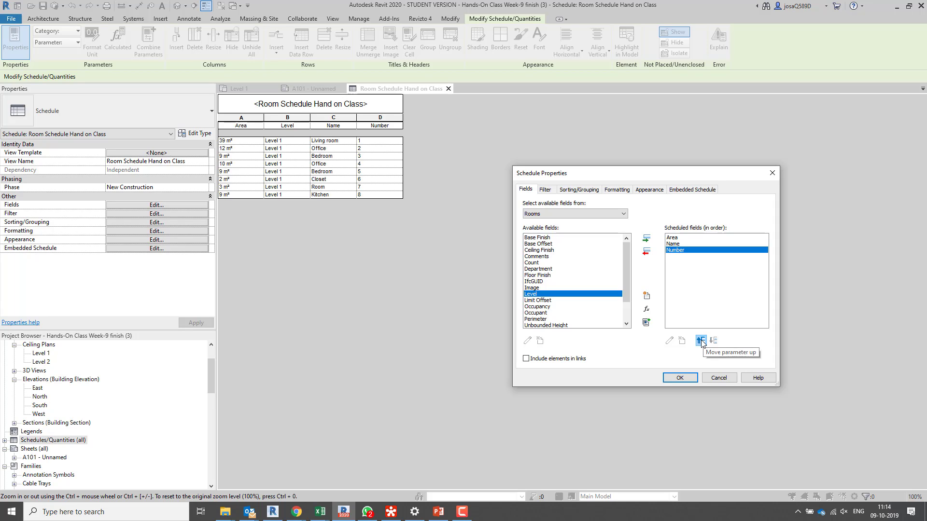
click(701, 341)
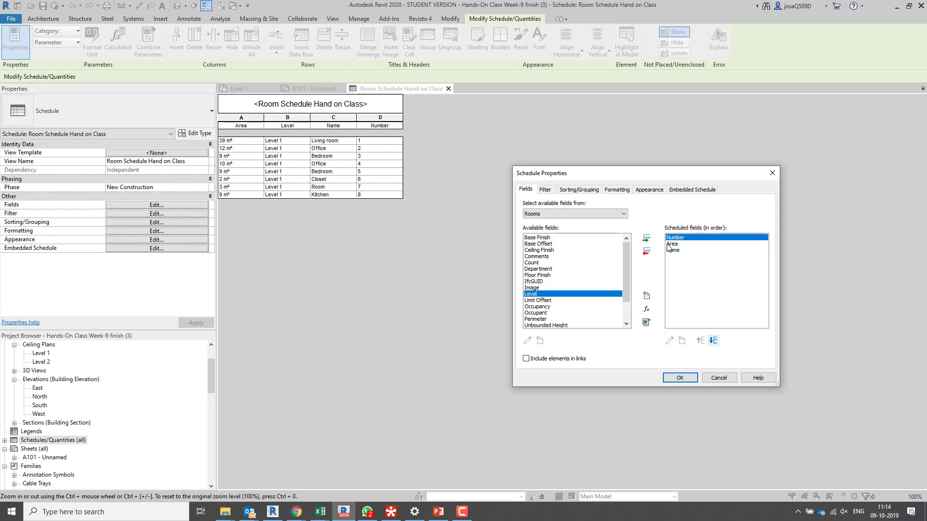
click(673, 250)
click(701, 341)
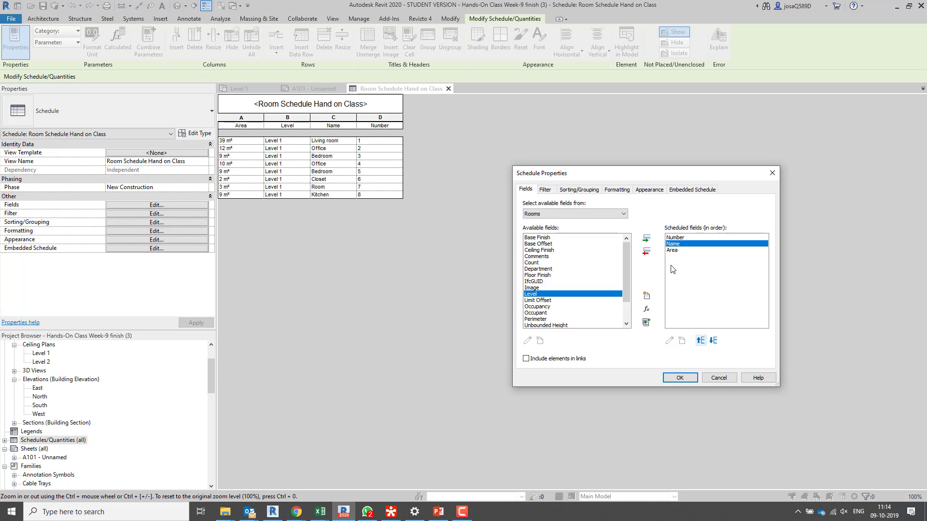
click(680, 379)
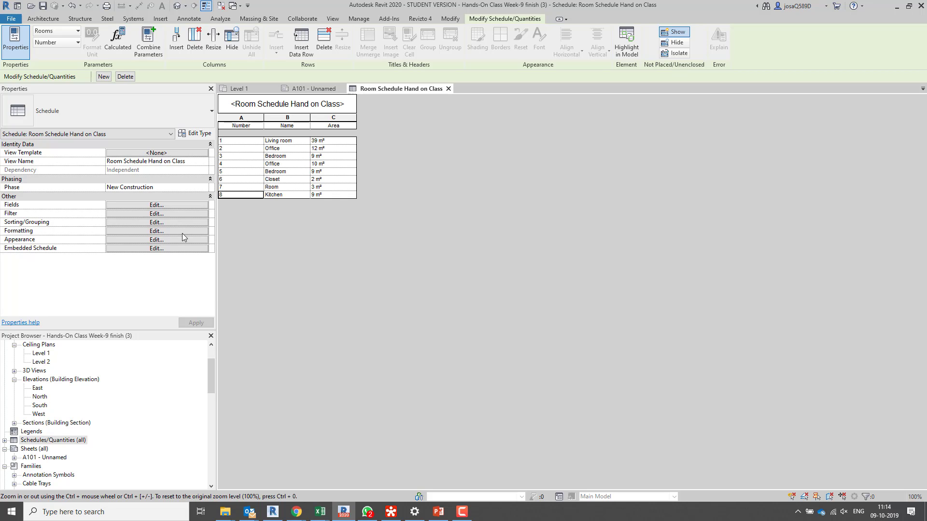
click(162, 205)
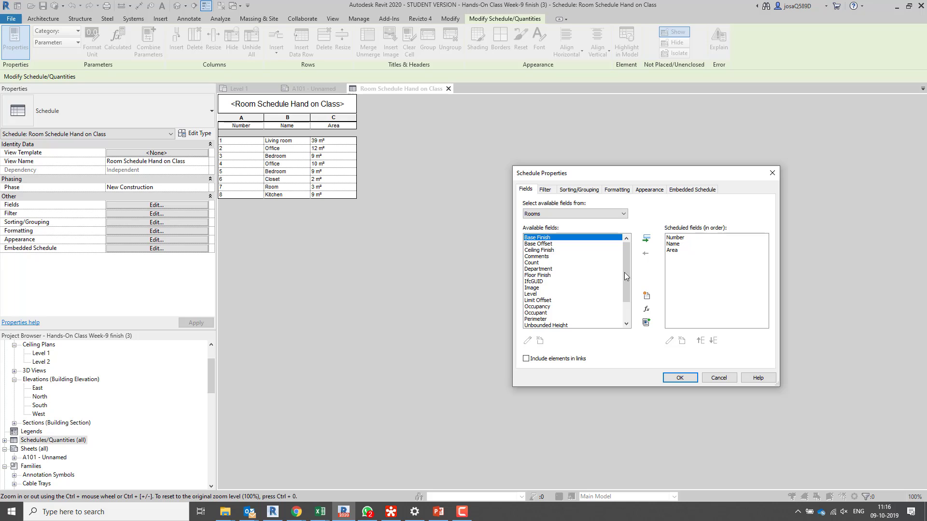
click(688, 380)
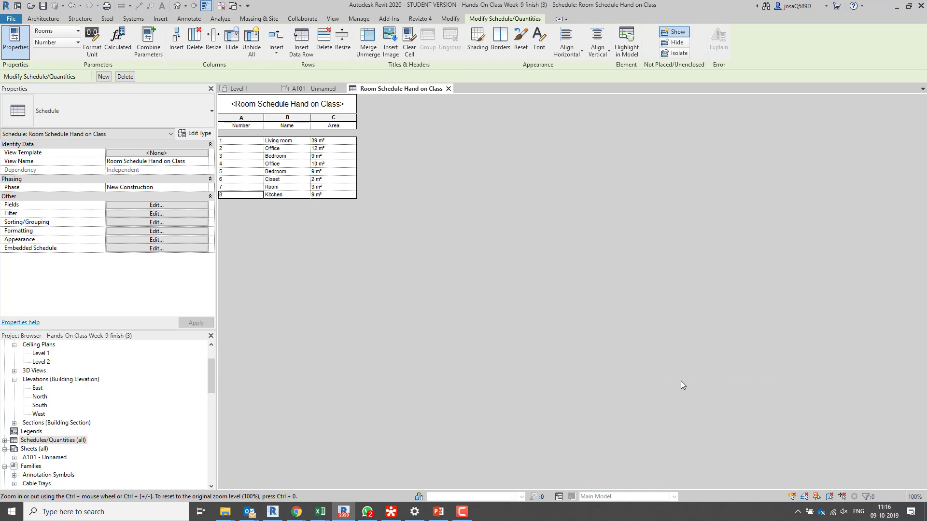
- Open sheet A101 - Unnamed and cancel the save reminder
double_click(42, 459)
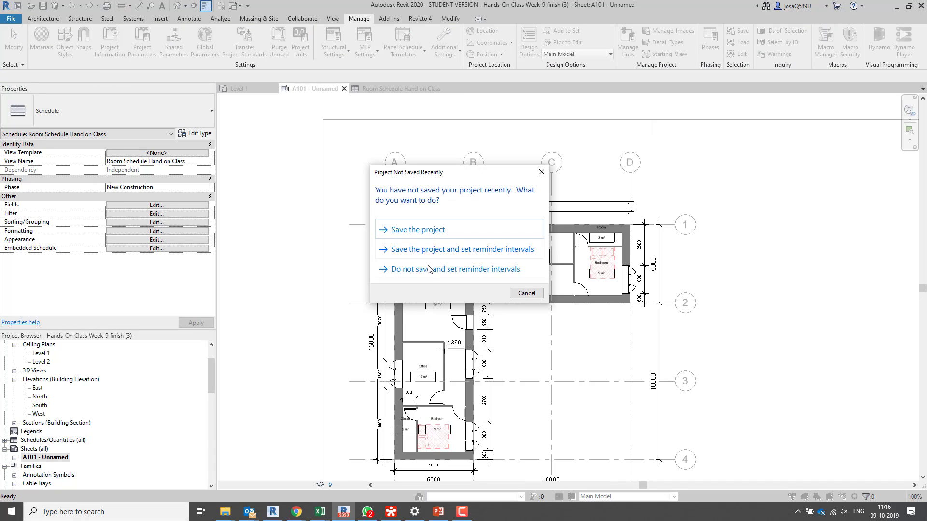
key(Escape)
scroll(676, 241, down, 4)
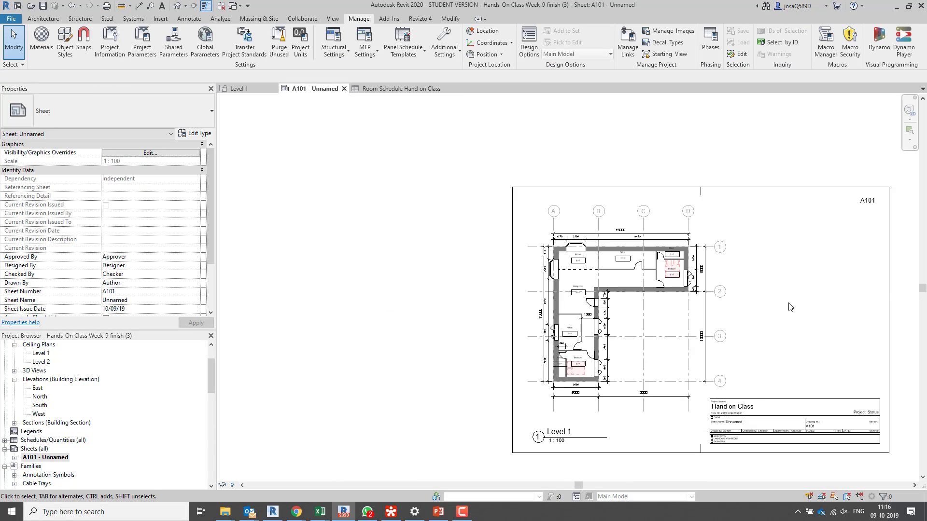
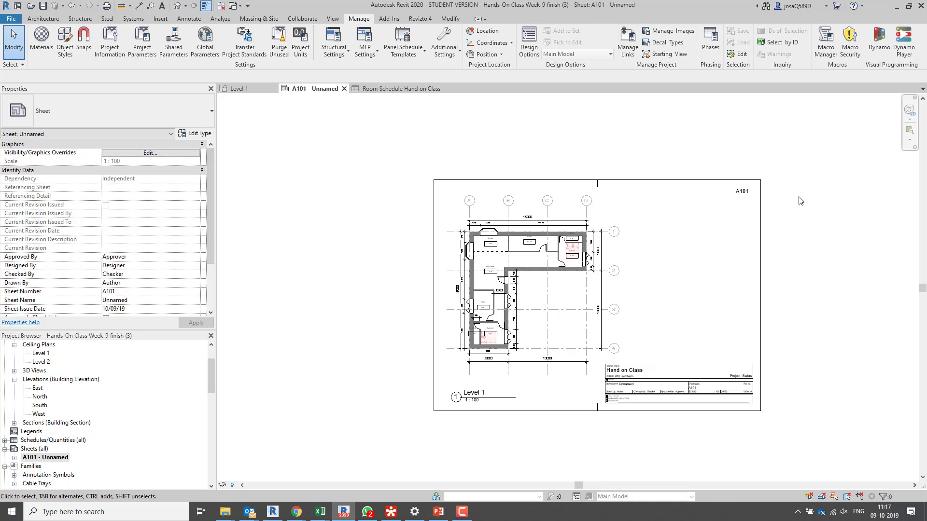
- Place Room Schedule Hand on Class on the sheet, beside the Level 1 plan and above the title block
click(4, 441)
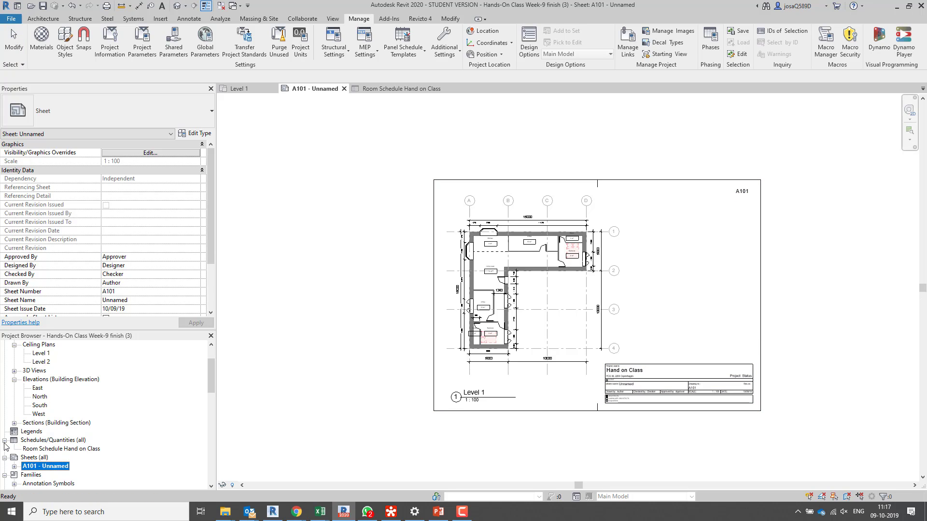
click(47, 451)
drag(71, 457, 688, 244)
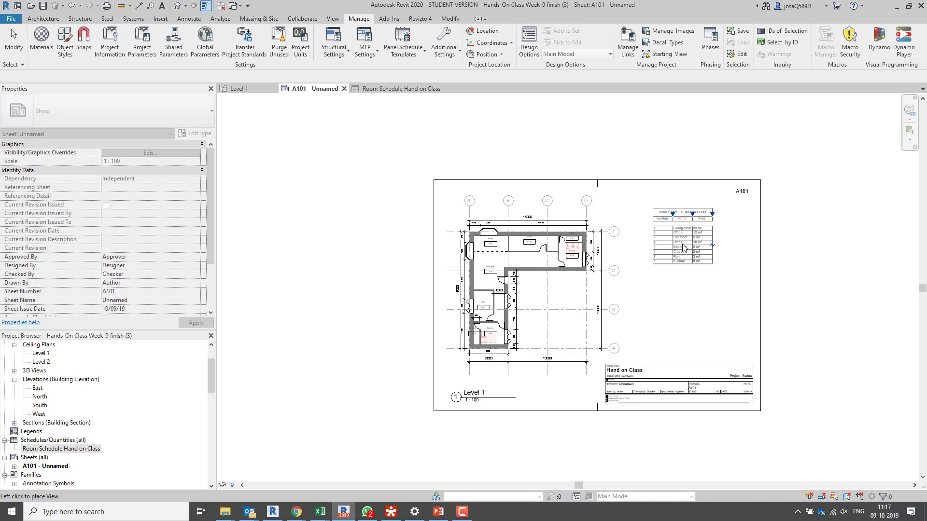
click(689, 242)
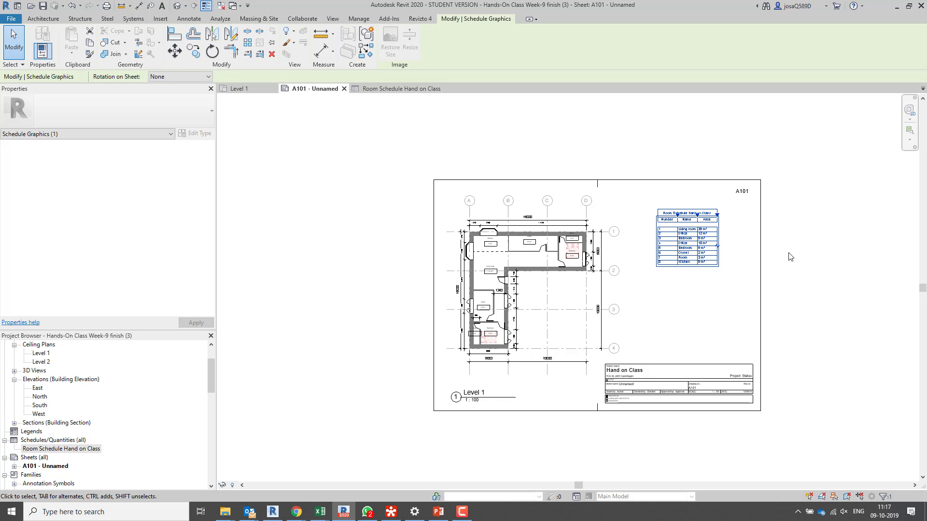
- Nudge the placed room schedule slightly up and to the right beneath the A101 sheet number, and deselect it
key(Right)
key(Right)
key(Right)
key(Left)
key(Left)
key(Left)
key(Left)
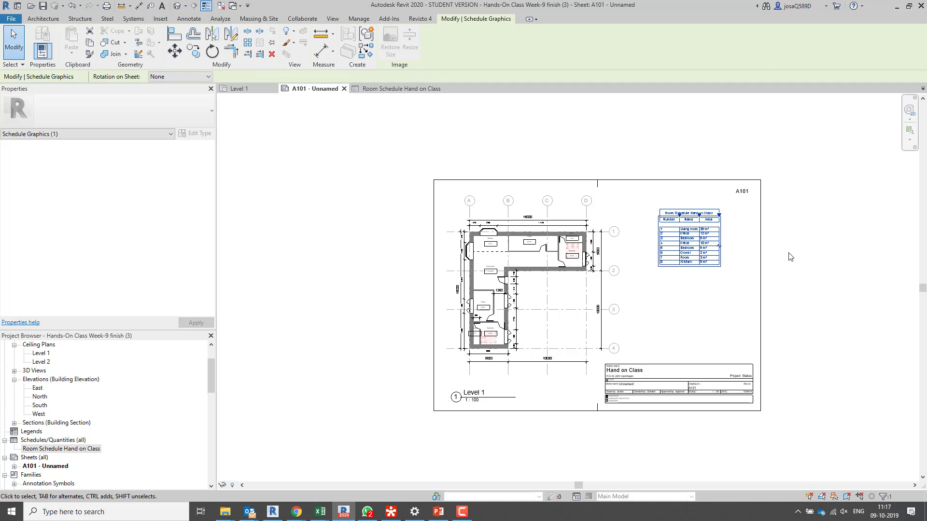
key(Down)
key(Down)
key(Down)
key(Up)
key(Up)
key(Up)
key(Right)
key(Right)
key(Right)
key(Right)
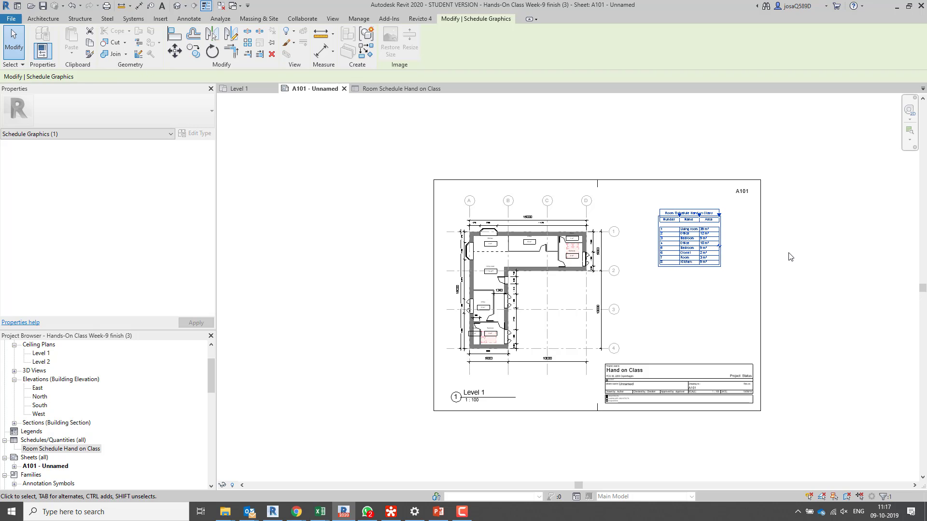
key(Up)
key(Up)
key(Up)
key(Left)
key(Left)
key(Right)
key(Right)
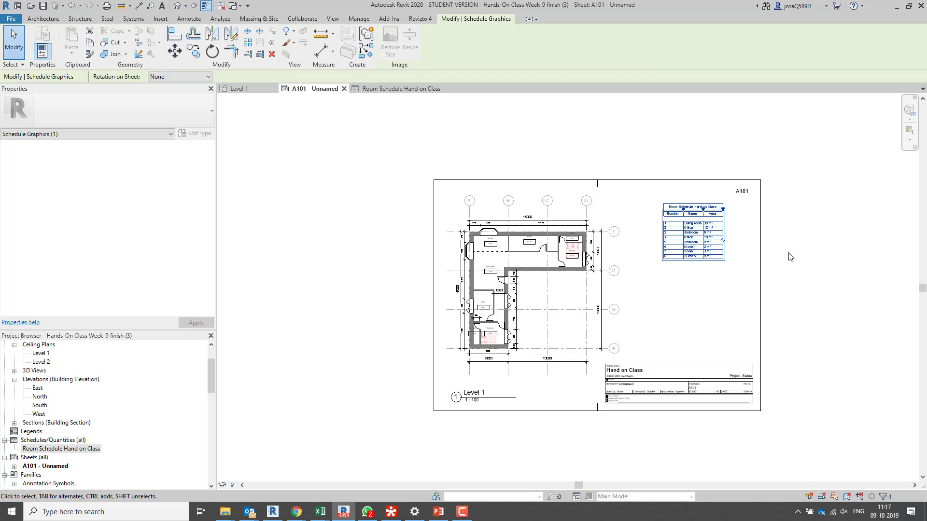
key(Up)
key(Down)
key(Down)
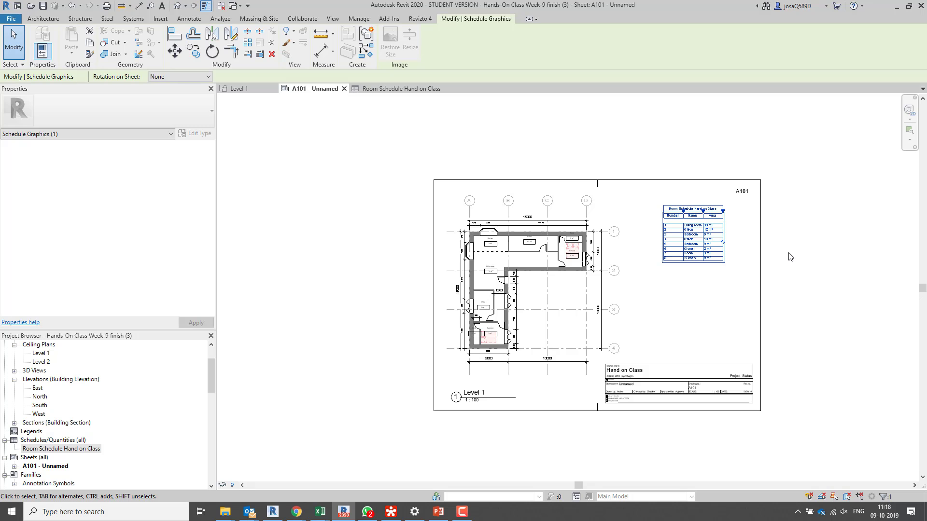
click(384, 271)
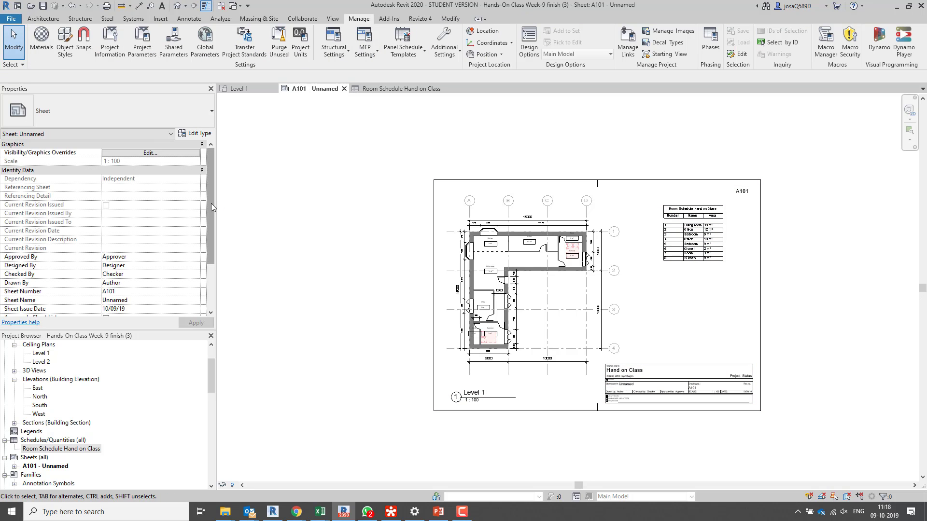
drag(211, 207, 205, 257)
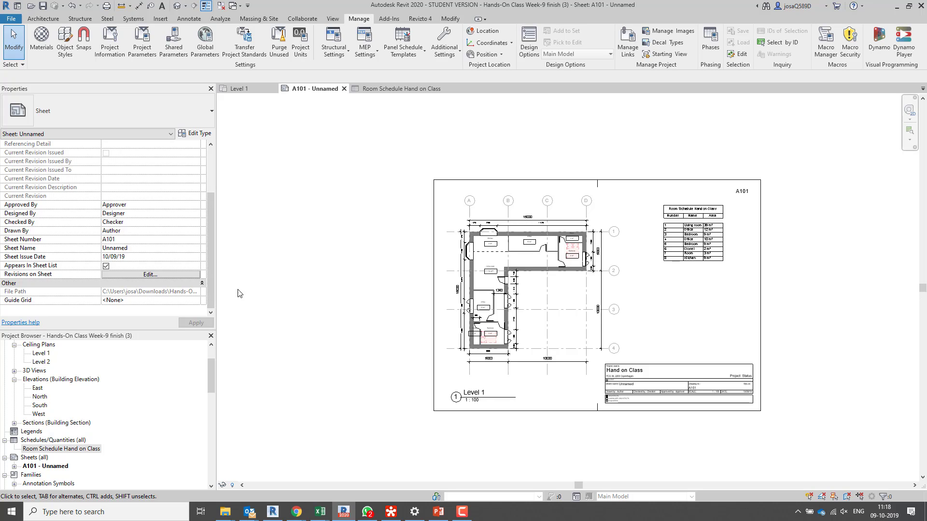
click(192, 301)
click(194, 300)
click(194, 300)
click(338, 20)
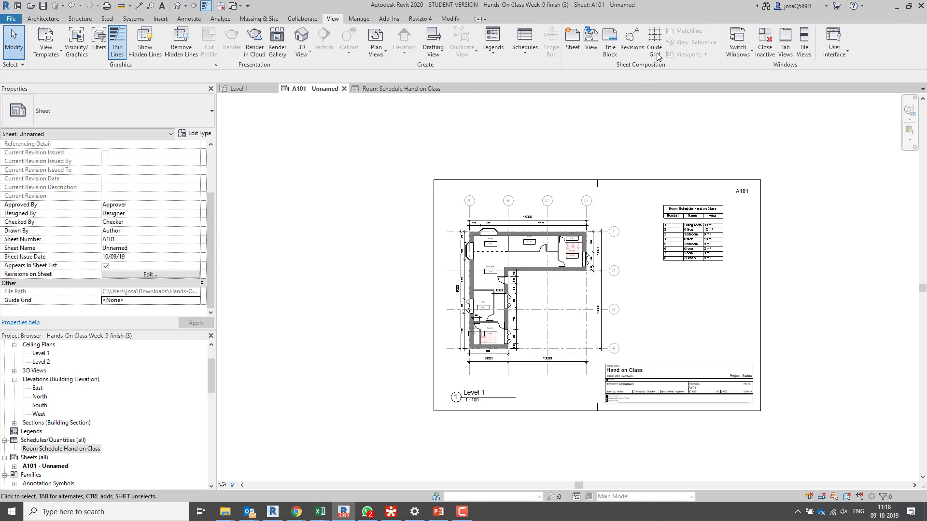
click(656, 48)
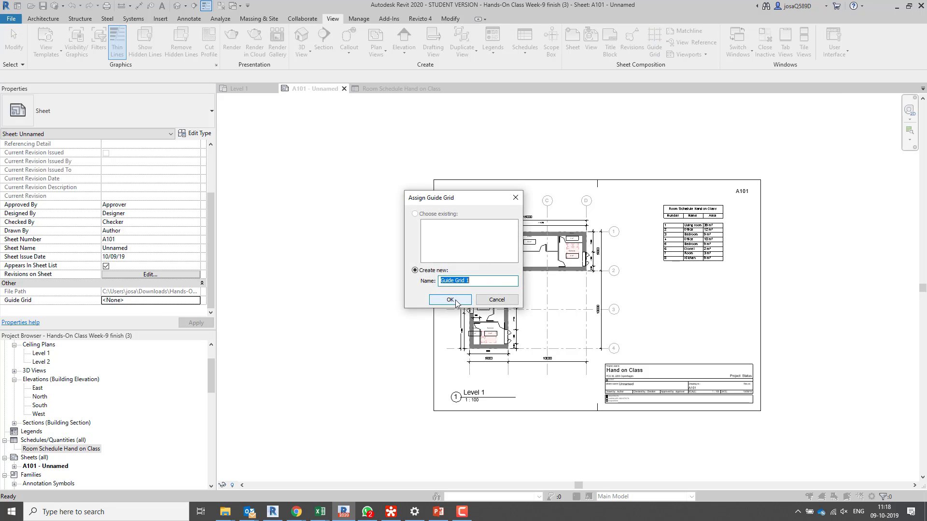
click(494, 302)
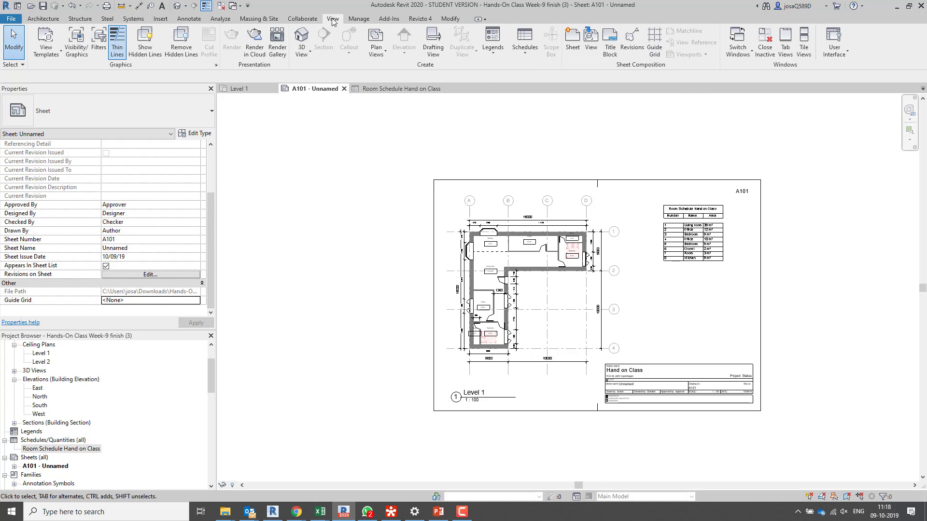
- Assign a new guide grid named "Guide Grid 1" to sheet A101
click(654, 42)
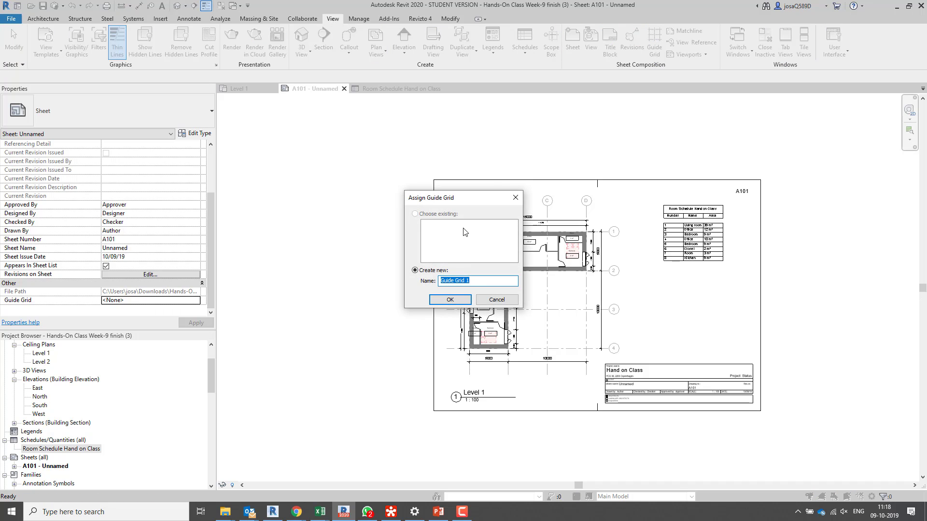
click(457, 300)
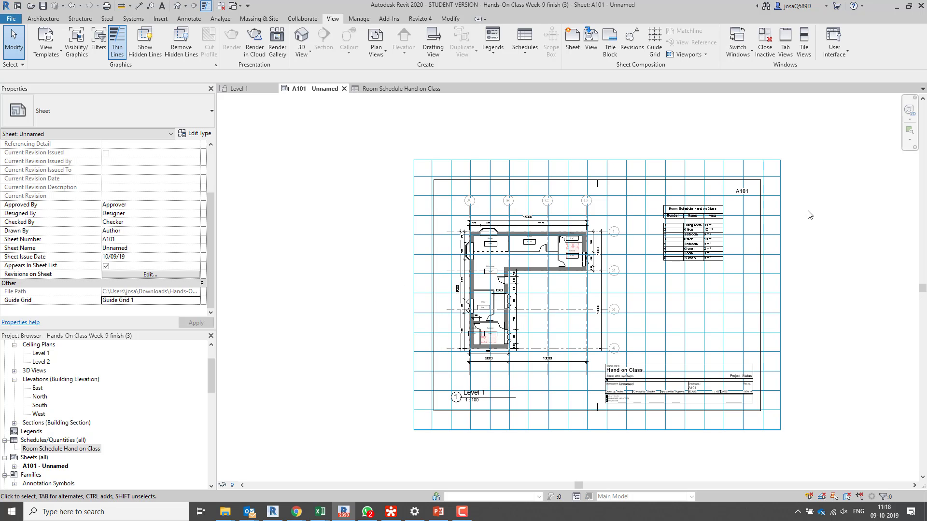
- Check the room schedule's position against the guide grid, and undo adding the grid
click(706, 225)
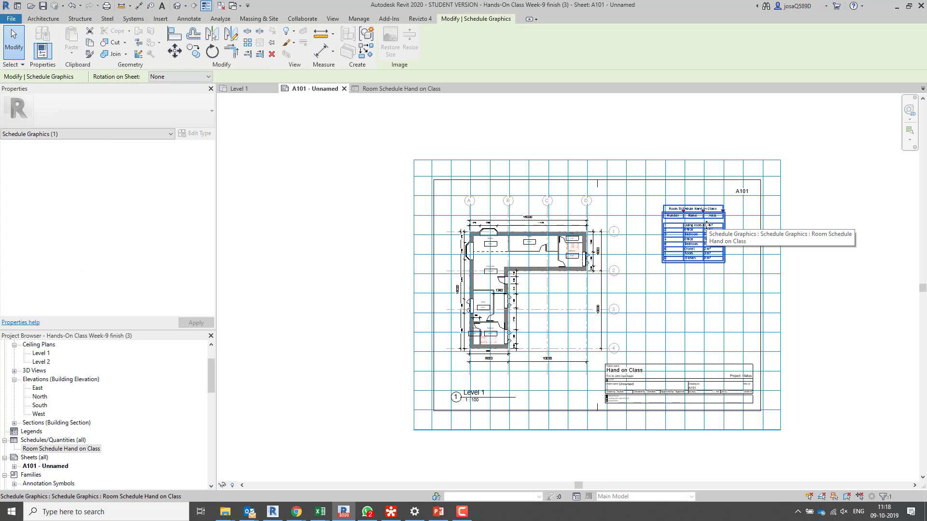
scroll(706, 225, up, 5)
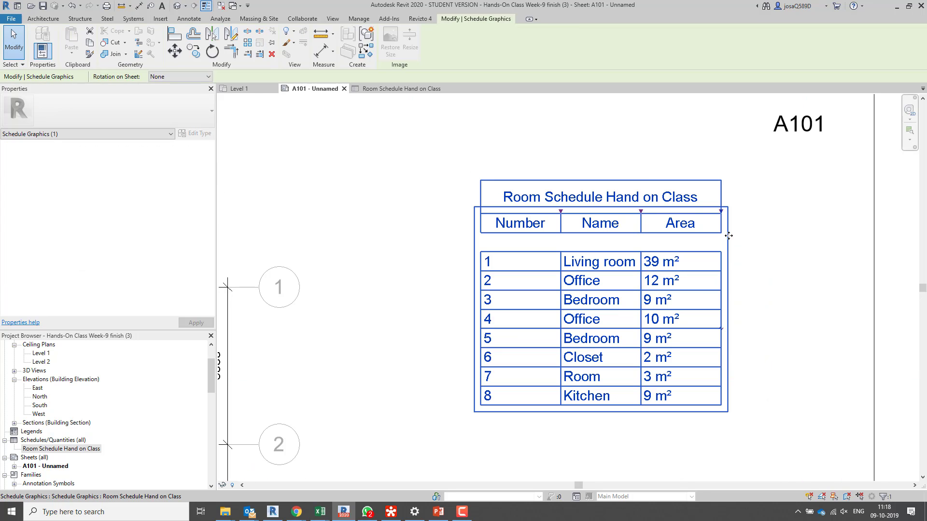
key(Escape)
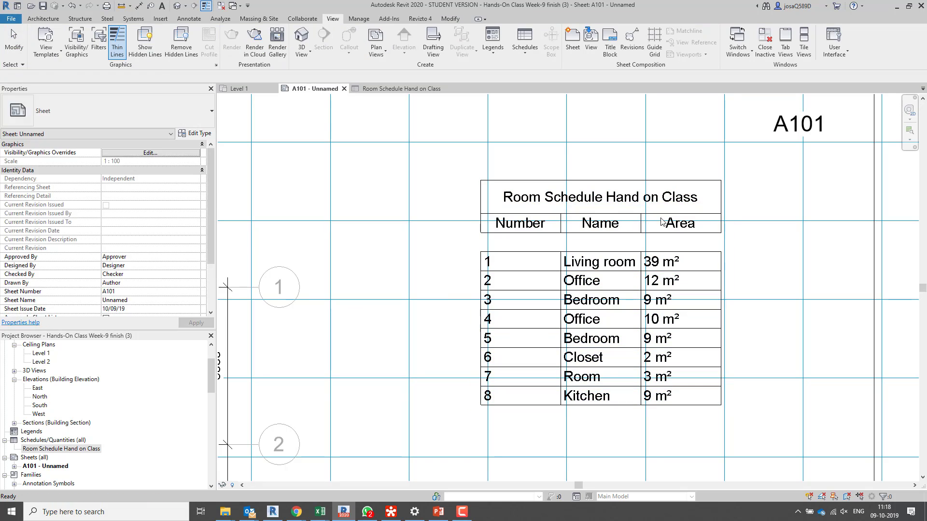
scroll(618, 246, down, 5)
key(ctrl+z)
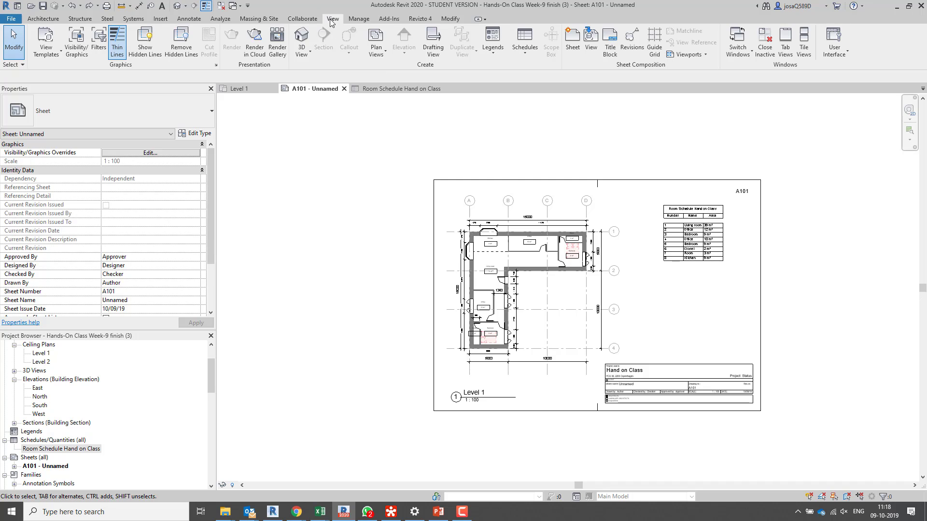
- Assign a new guide grid named "Guide Grid 1" to sheet A101 and set its guide spacing to 100 mm
click(654, 43)
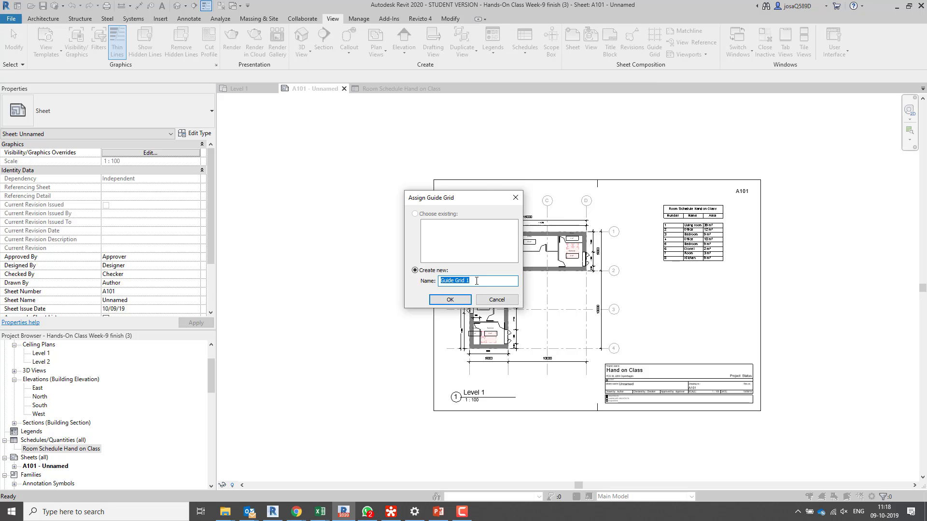
click(457, 299)
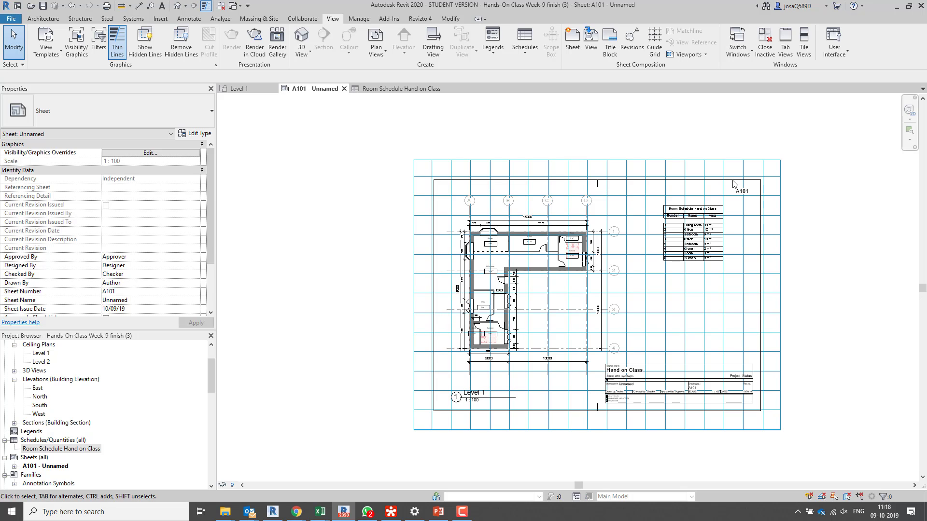
click(765, 165)
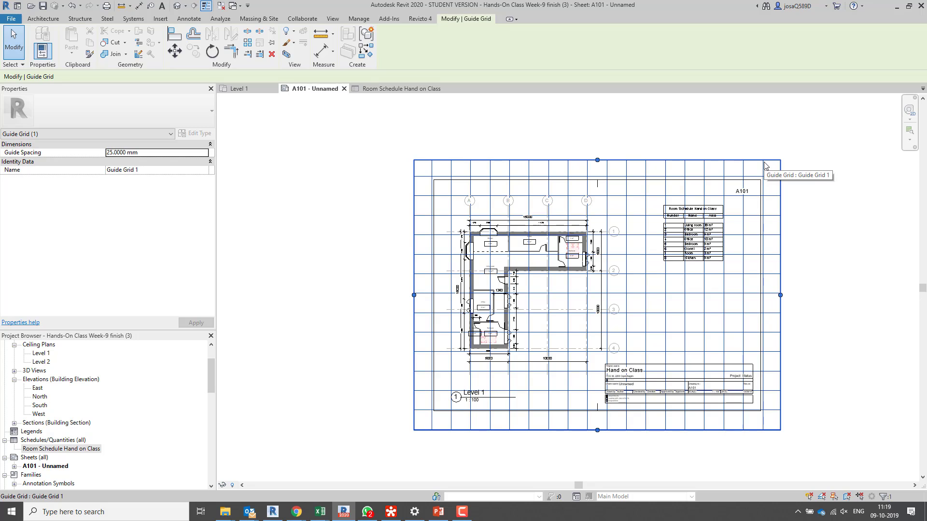
double_click(103, 152)
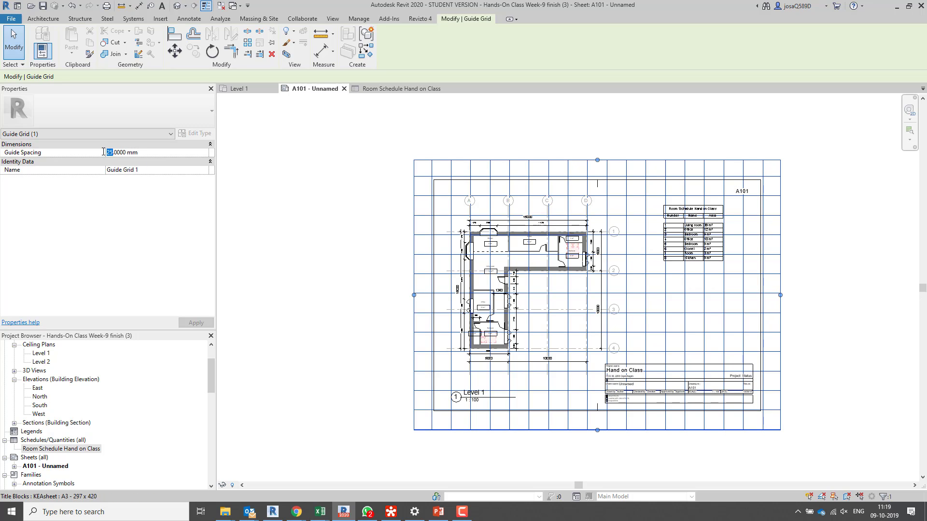
text(100)
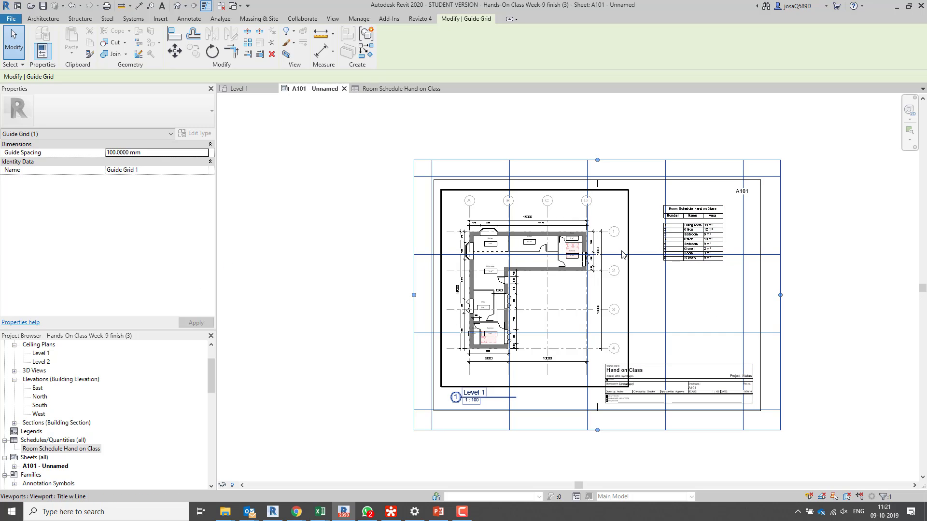
- Activate the Level 1 plan view on the sheet and select the exterior brick wall along grid line D beside the bedroom
scroll(549, 247, up, 5)
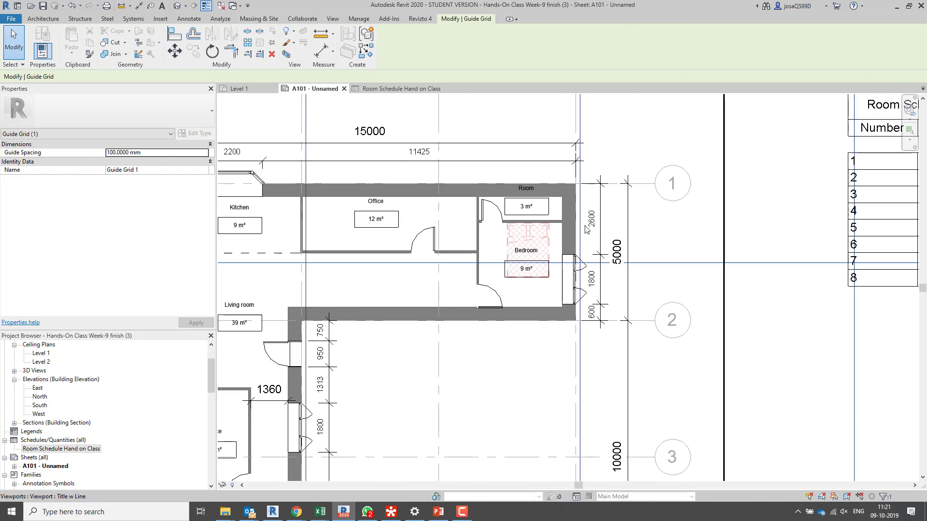
double_click(675, 226)
scroll(676, 230, down, 3)
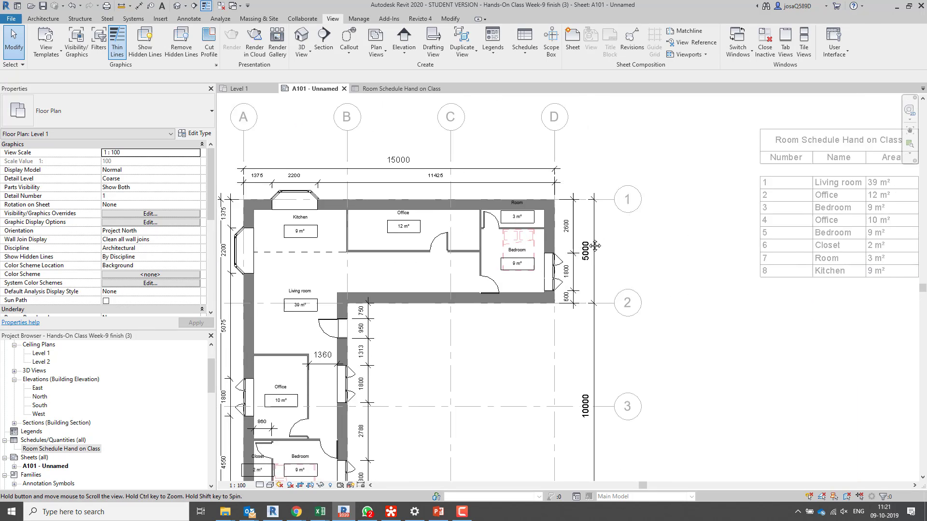
scroll(493, 238, up, 2)
click(494, 239)
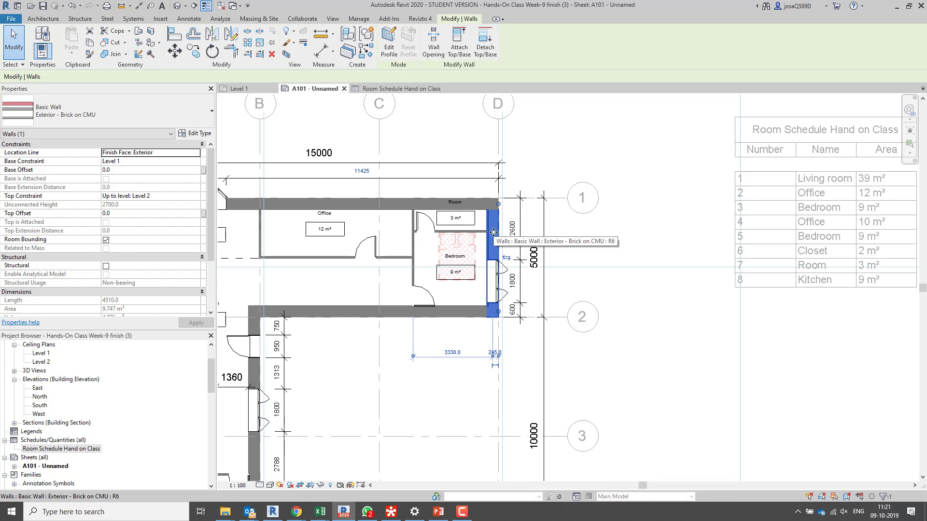
middle_drag(579, 244, 511, 262)
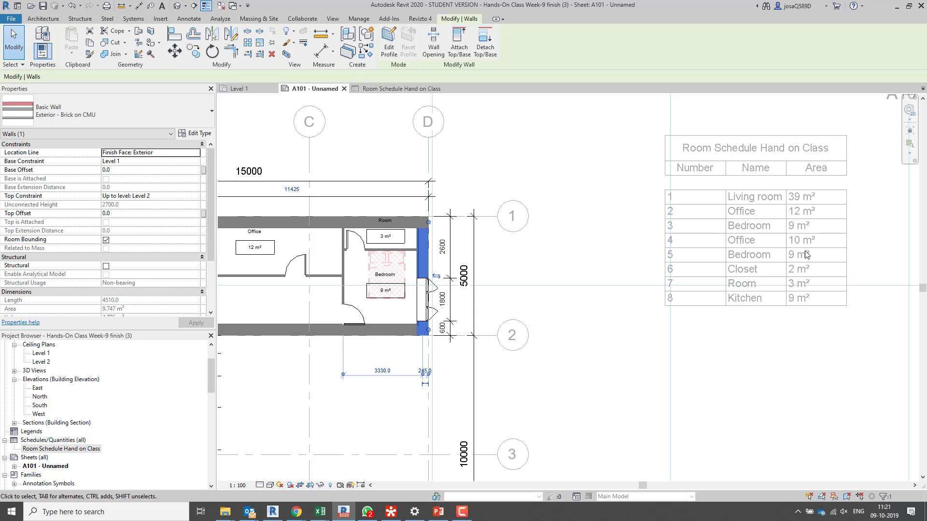
- Try moving the exterior wall at grid D outward to enlarge the bedroom, and undo the move
drag(424, 257, 449, 259)
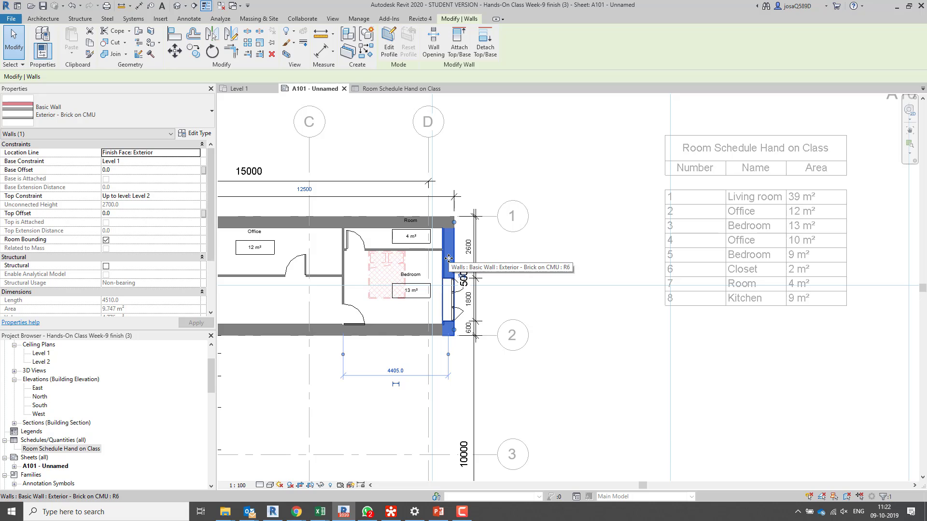
key(ctrl+z)
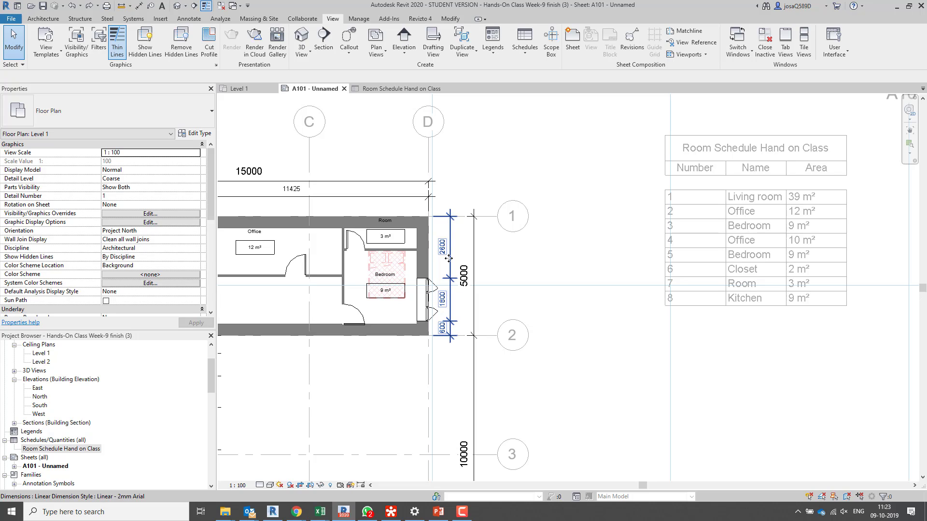
key(Escape)
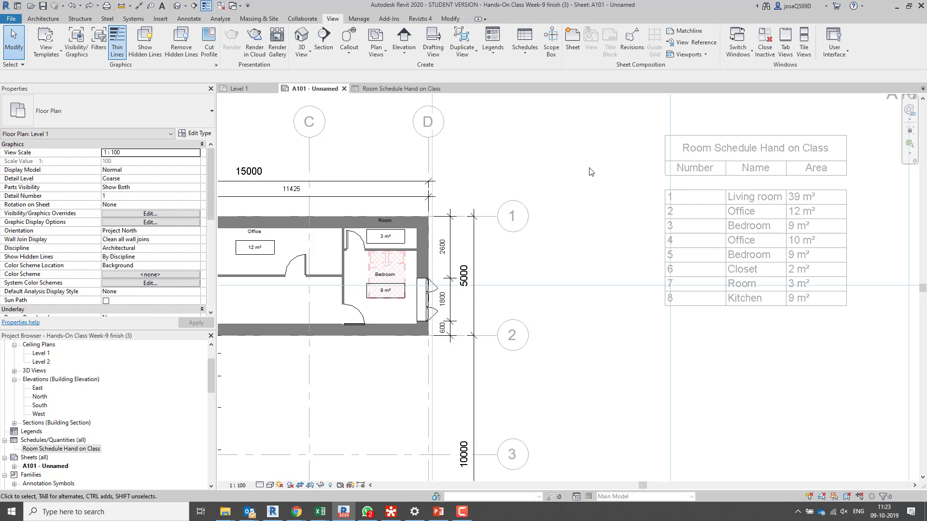
- Open the Room Schedule Hand on Class for editing from its placement on sheet A101
scroll(593, 172, down, 5)
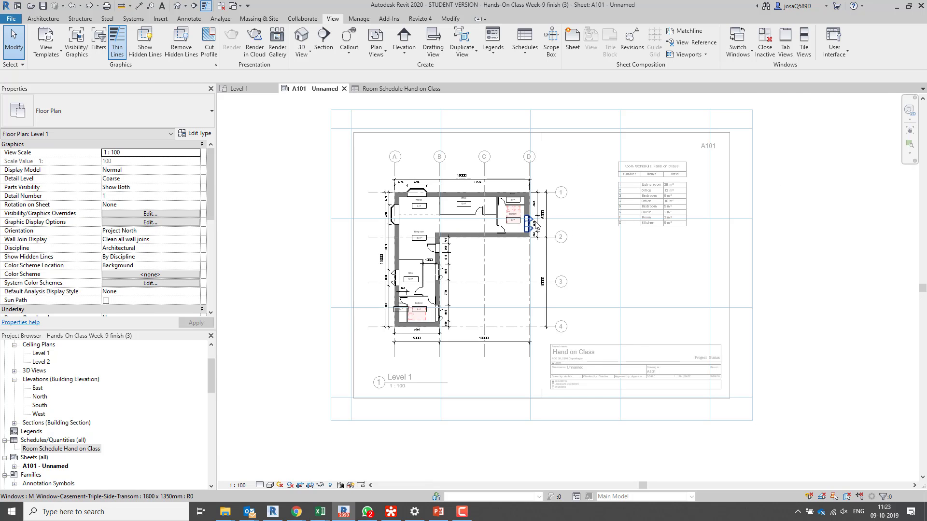
scroll(531, 226, up, 4)
scroll(733, 227, down, 4)
middle_drag(848, 209, 778, 236)
double_click(808, 222)
scroll(700, 236, up, 8)
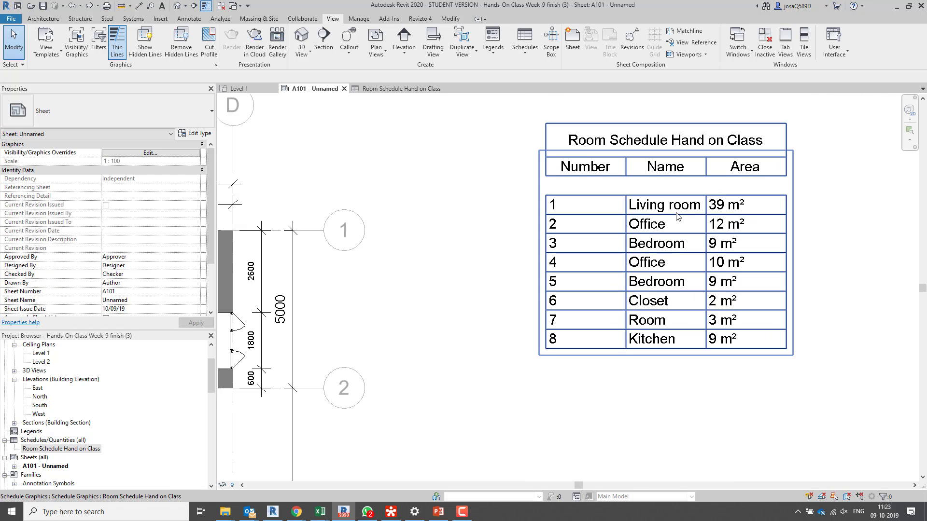
click(678, 216)
double_click(678, 216)
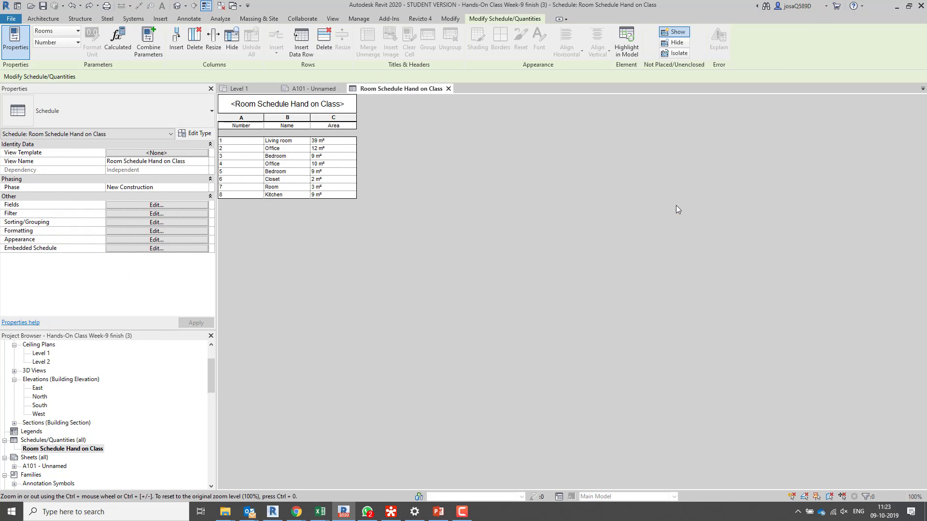
- Change the name of room number 1 to Room in the schedule
click(291, 141)
click(305, 141)
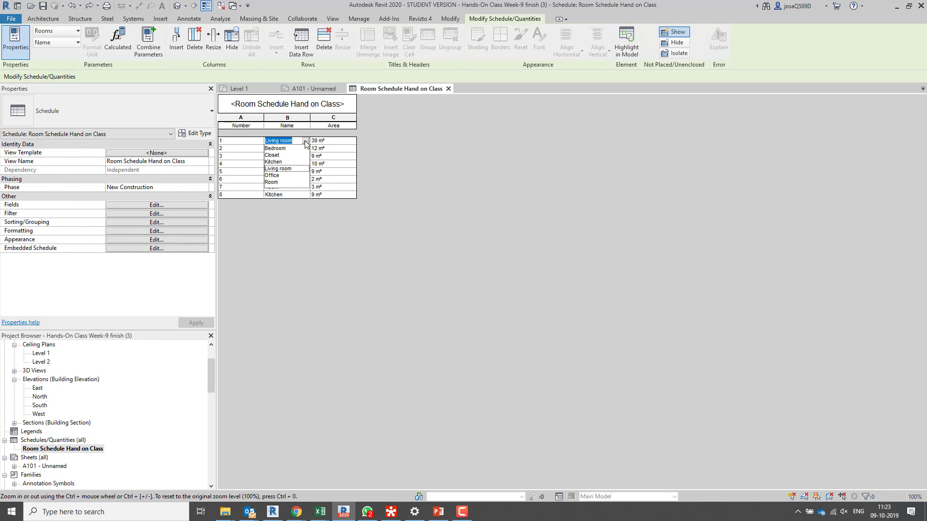
click(278, 183)
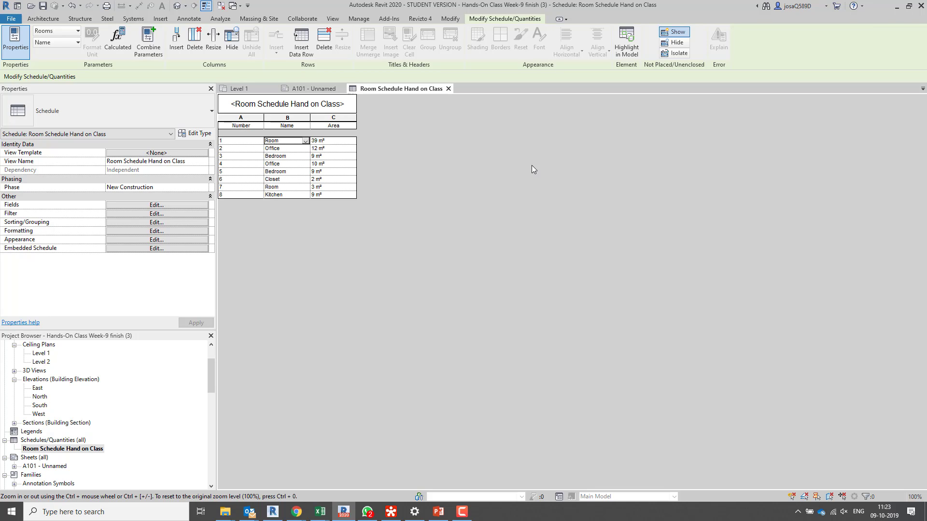
- Switch to the Level 1 floor plan and examine the properties of room number 1, including its identity data
key(ctrl+Tab)
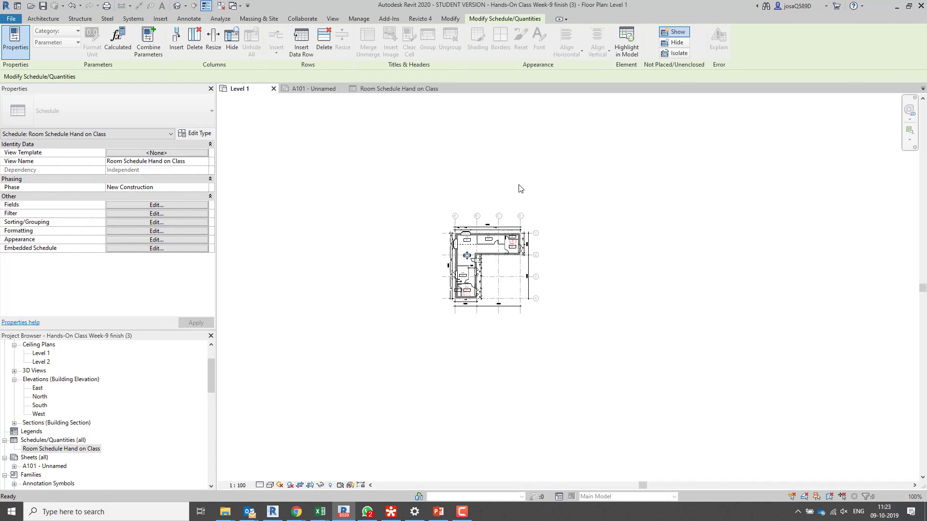
scroll(468, 253, up, 8)
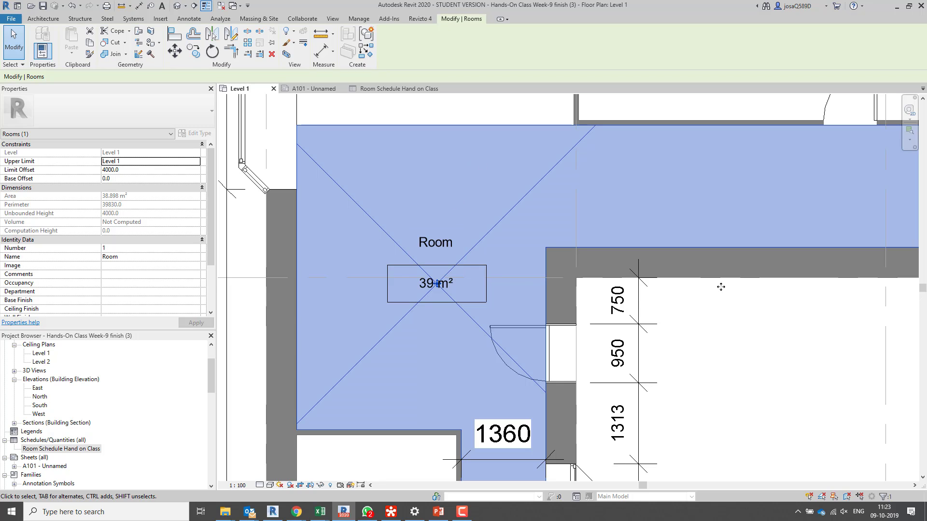
scroll(765, 344, down, 5)
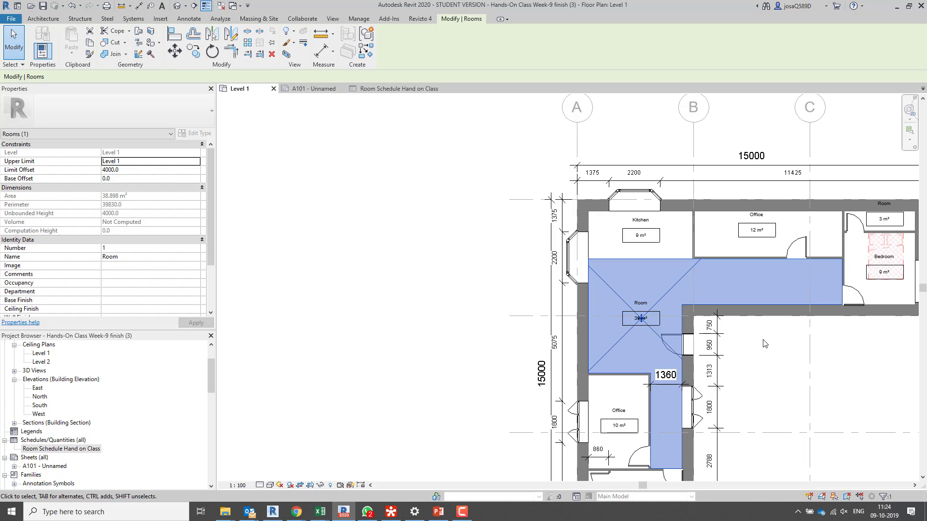
scroll(171, 215, down, 2)
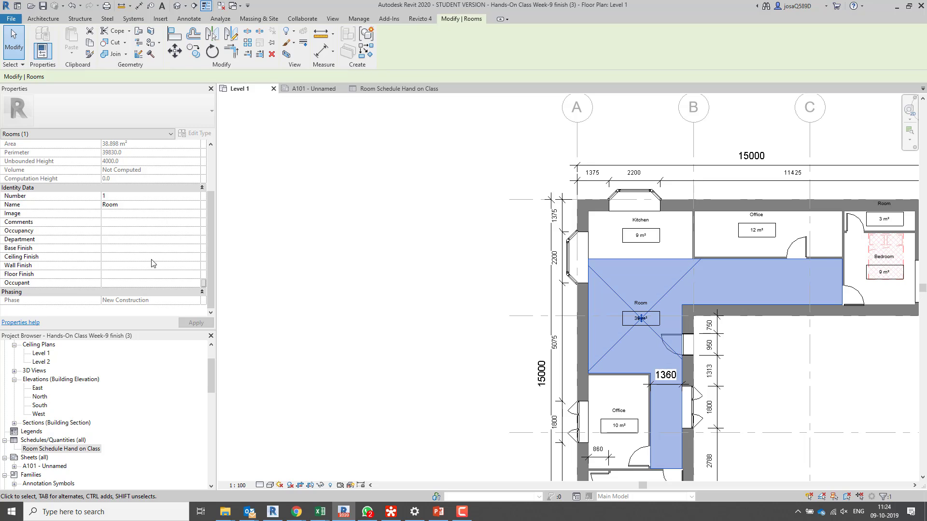
scroll(151, 263, up, 3)
scroll(152, 263, down, 3)
scroll(153, 263, up, 1)
scroll(153, 263, up, 2)
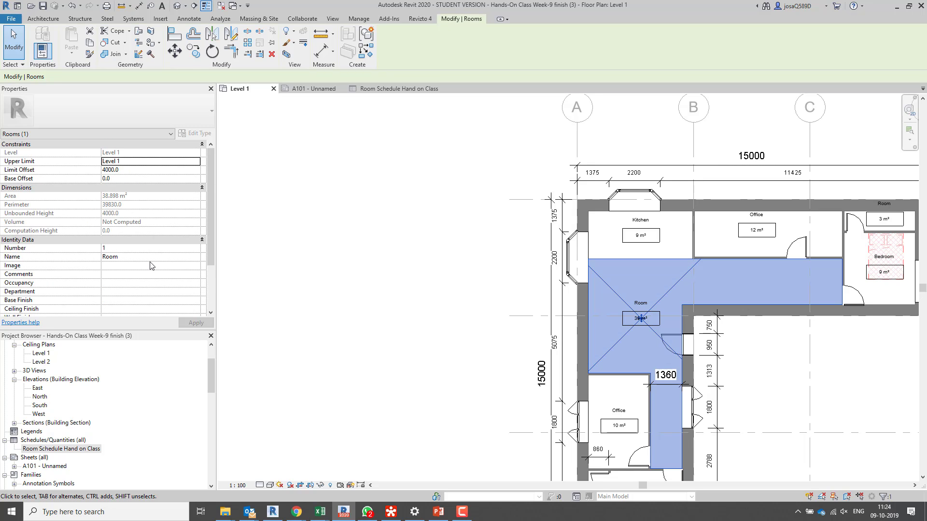
scroll(154, 262, down, 2)
scroll(154, 261, up, 2)
click(359, 239)
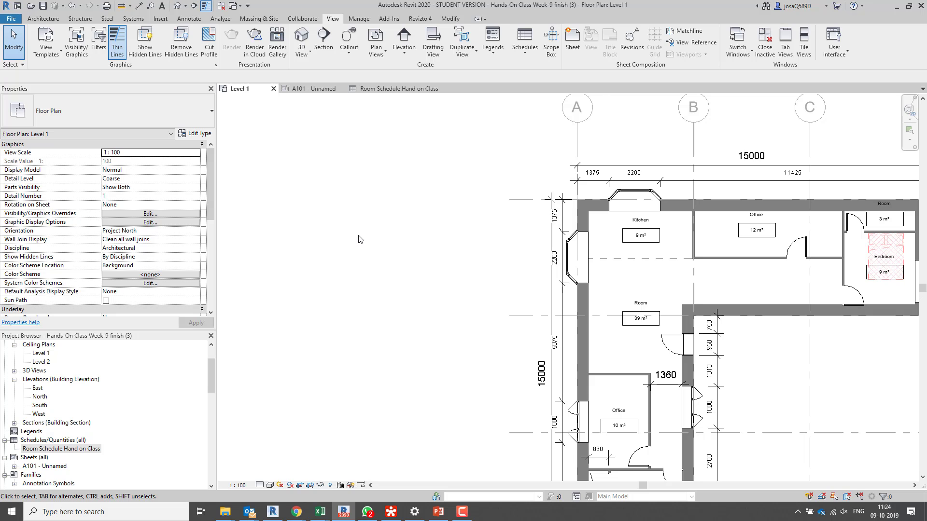
- Add a text note reading "Wall type 1" with a two-segment leader pointing to the exterior wall above the office
scroll(606, 266, down, 3)
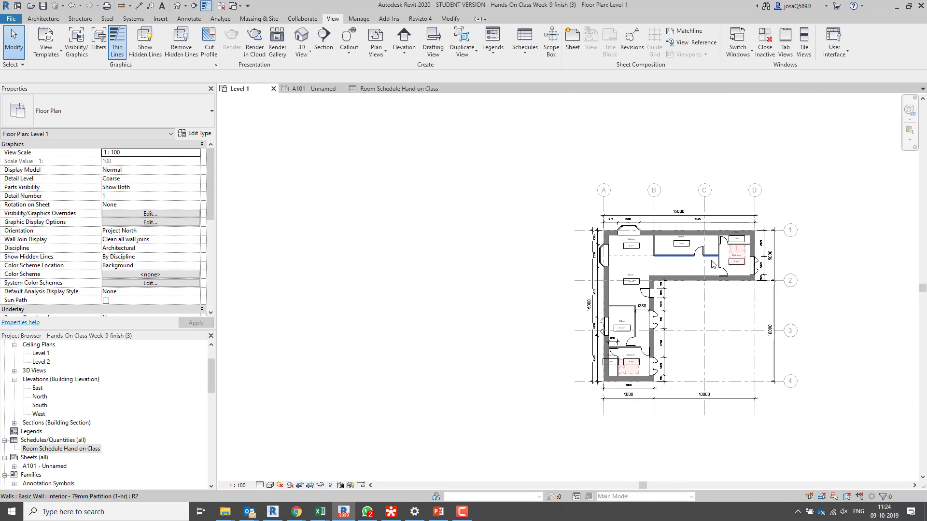
scroll(609, 267, up, 4)
scroll(609, 267, up, 3)
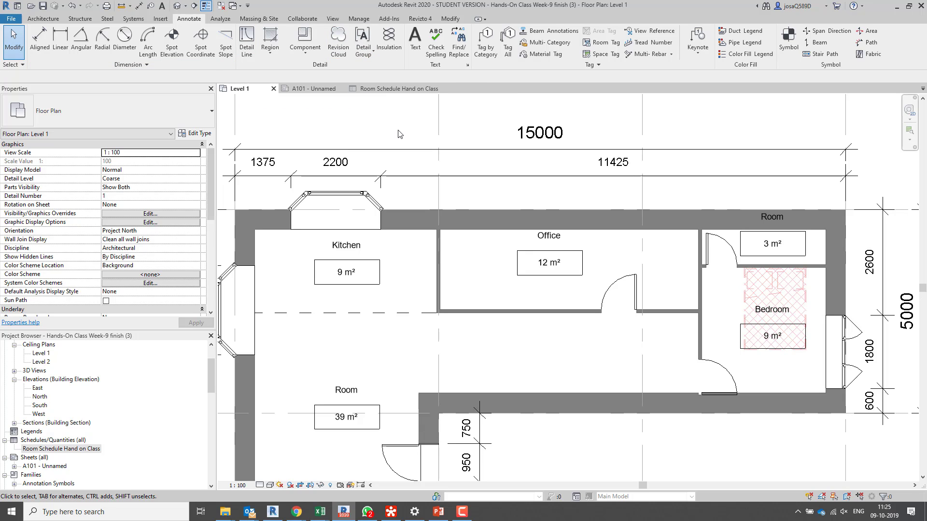
click(415, 42)
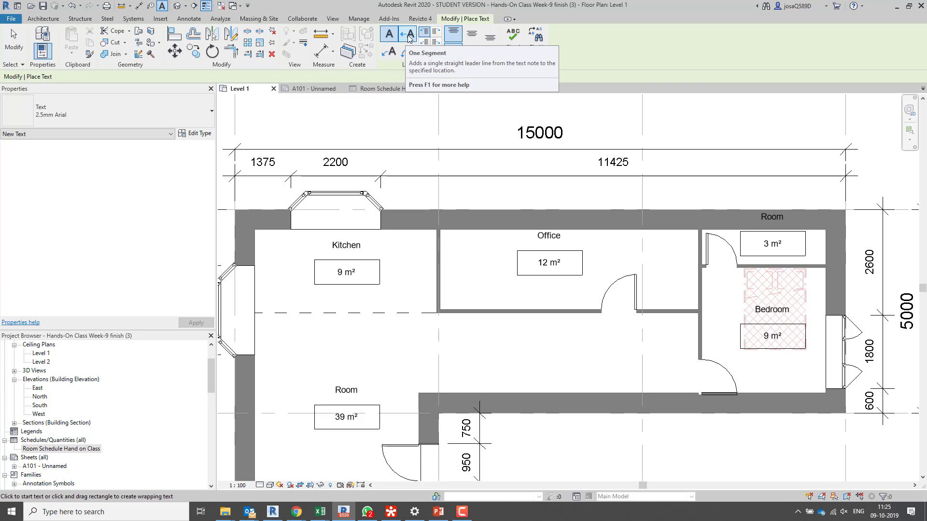
click(390, 53)
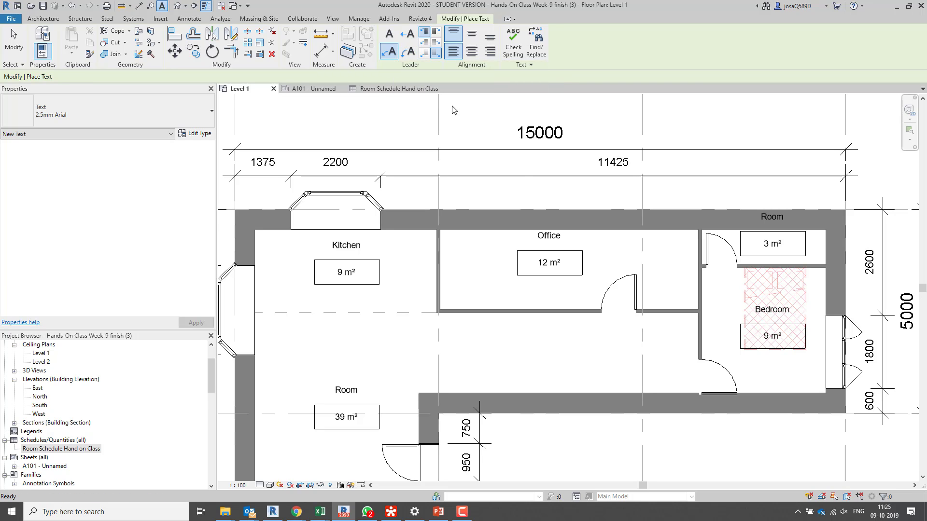
click(511, 216)
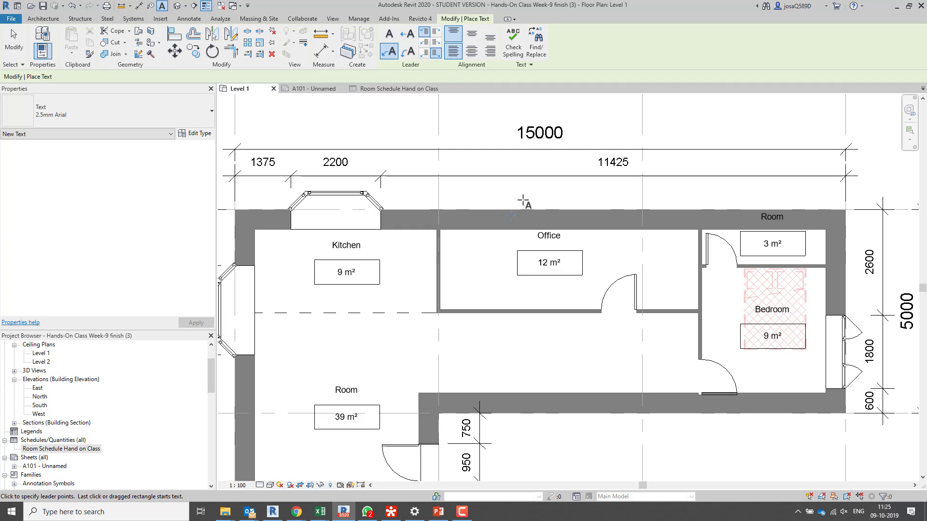
click(589, 127)
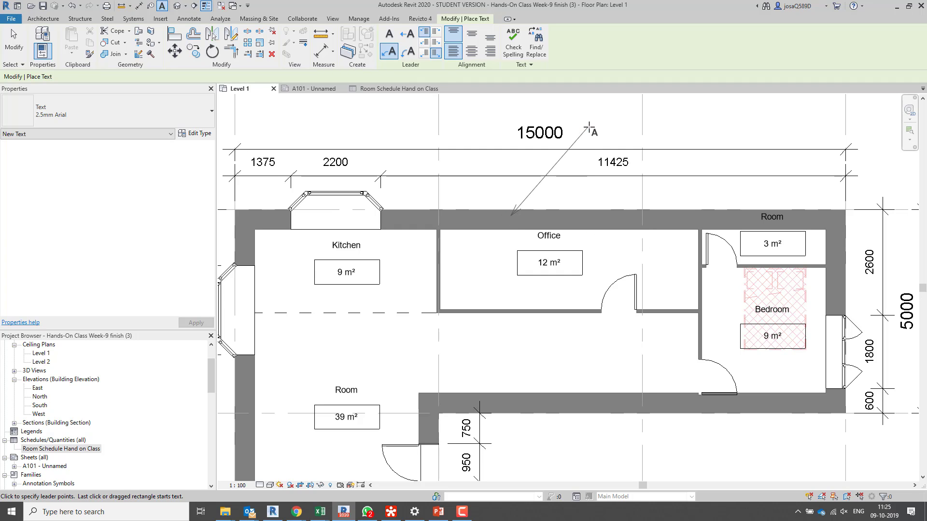
click(658, 127)
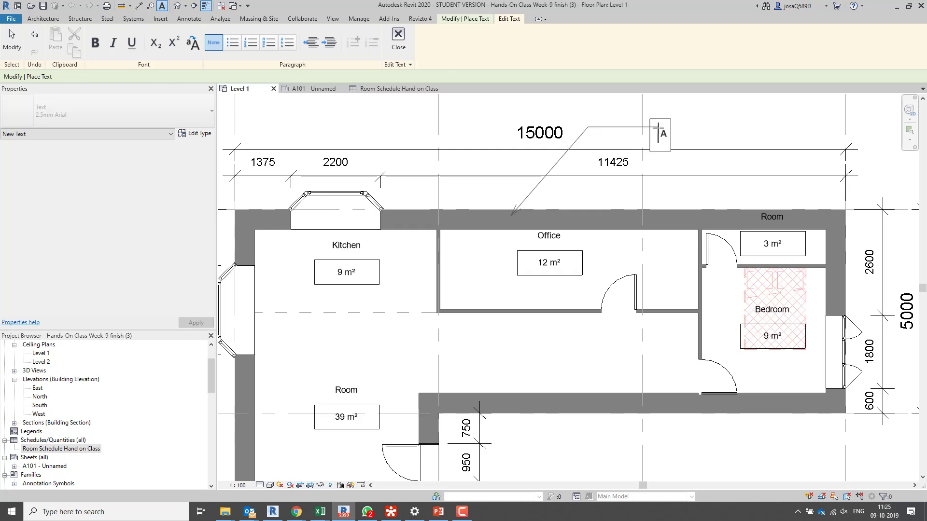
text(Wall )
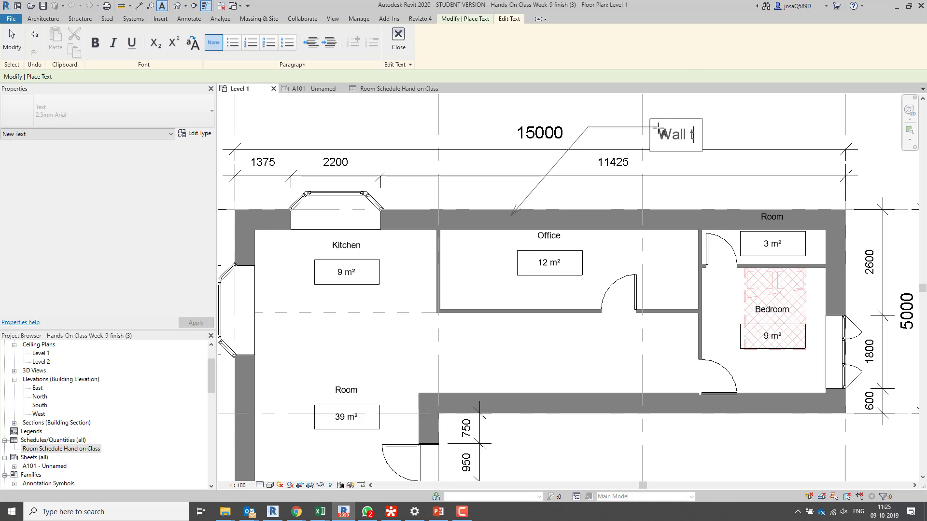
text(type 1)
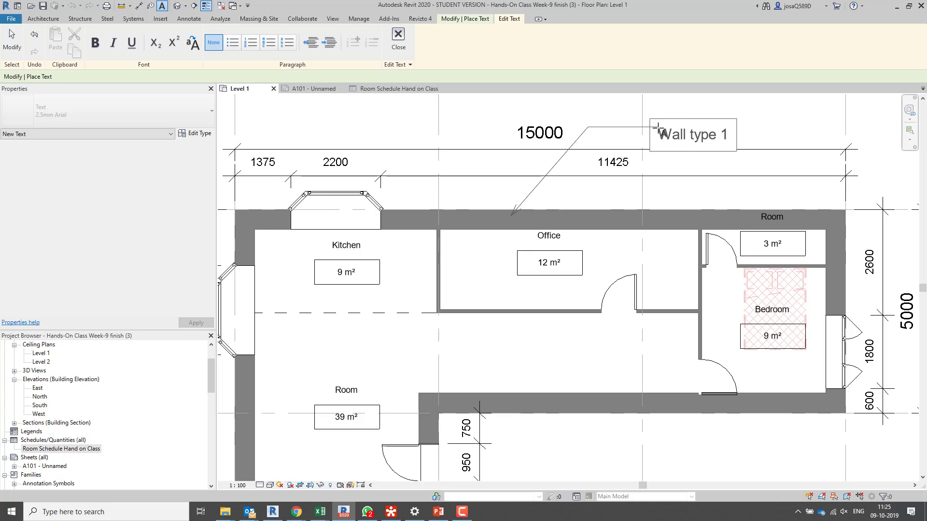
click(782, 112)
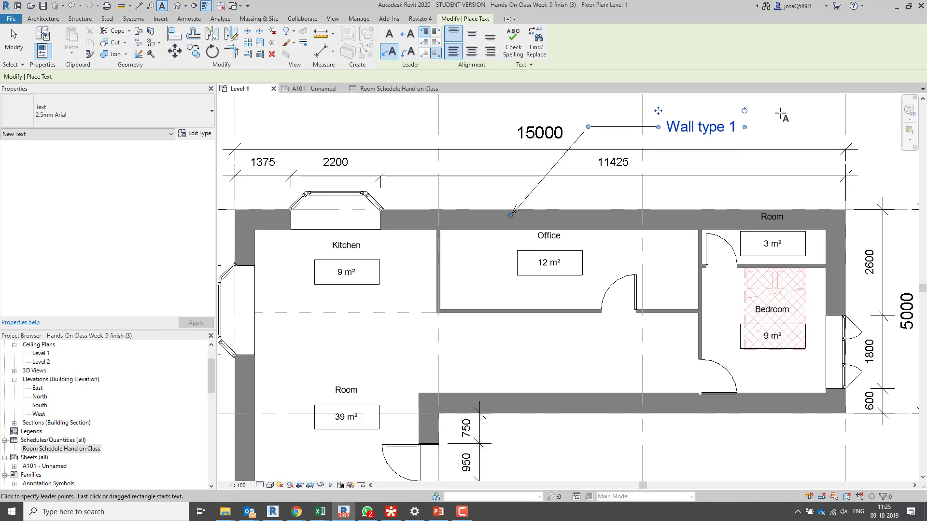
key(Escape)
key(Escape)
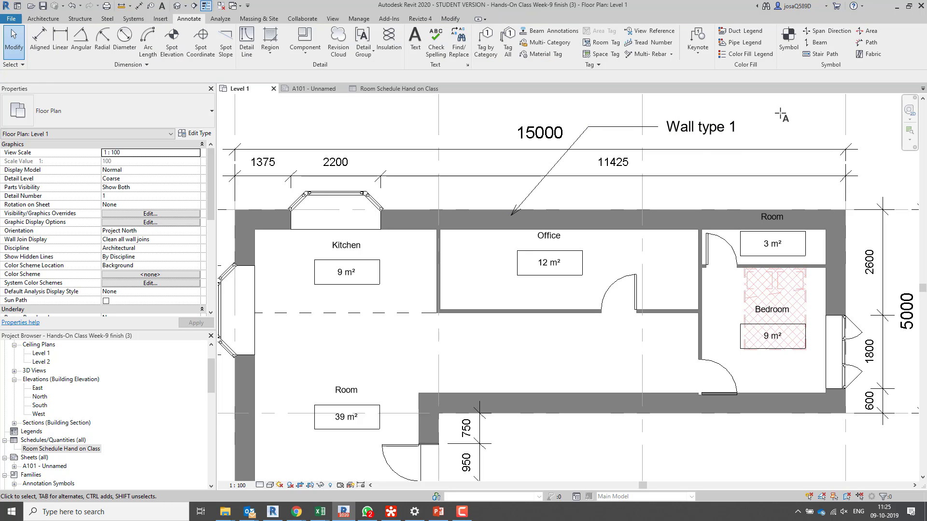
- Copy the "Wall type 1" note with its leader toward the office door, and delete the copy
click(650, 127)
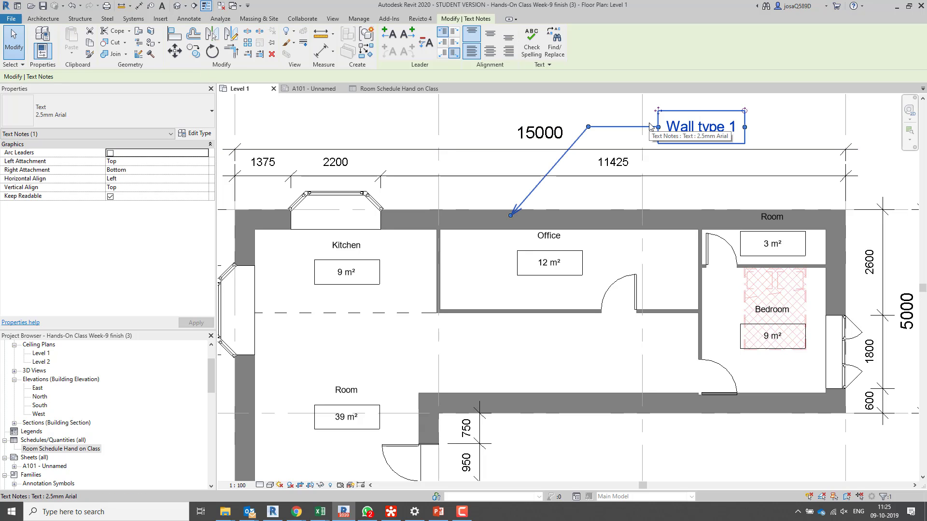
click(777, 128)
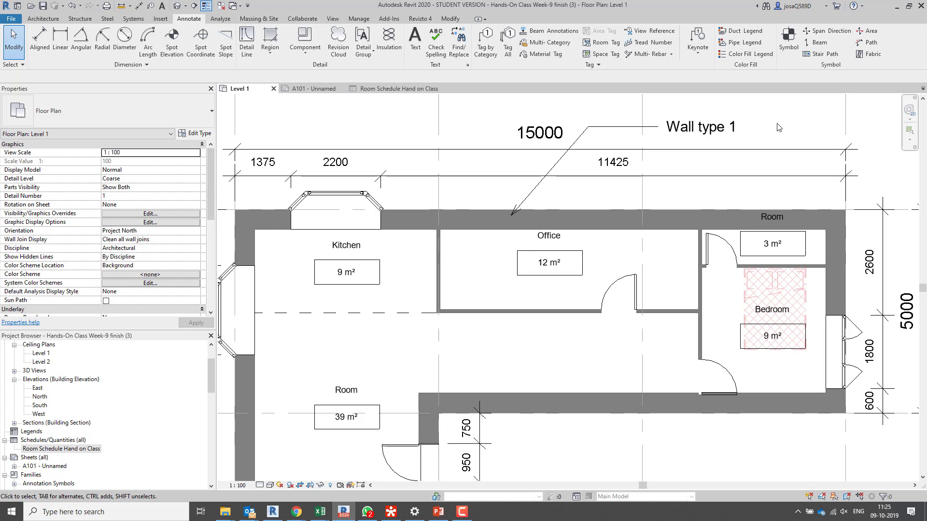
click(577, 141)
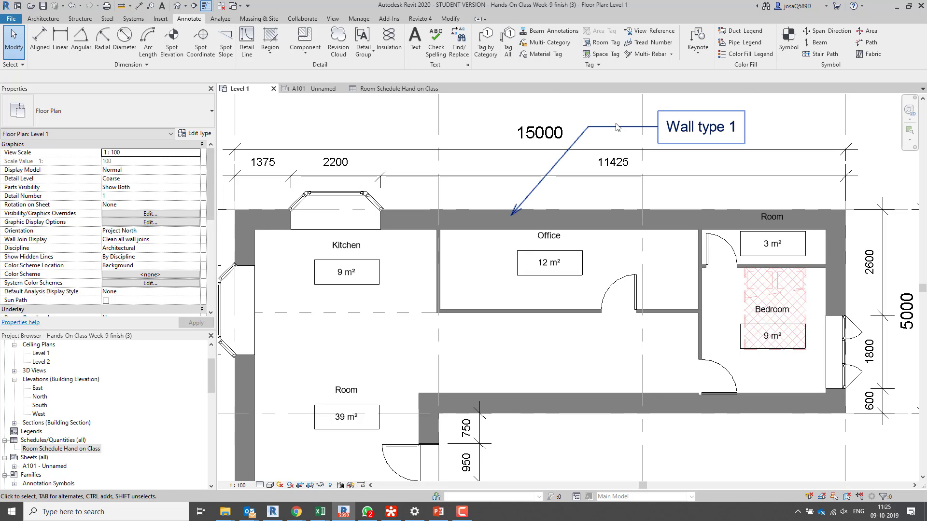
click(576, 141)
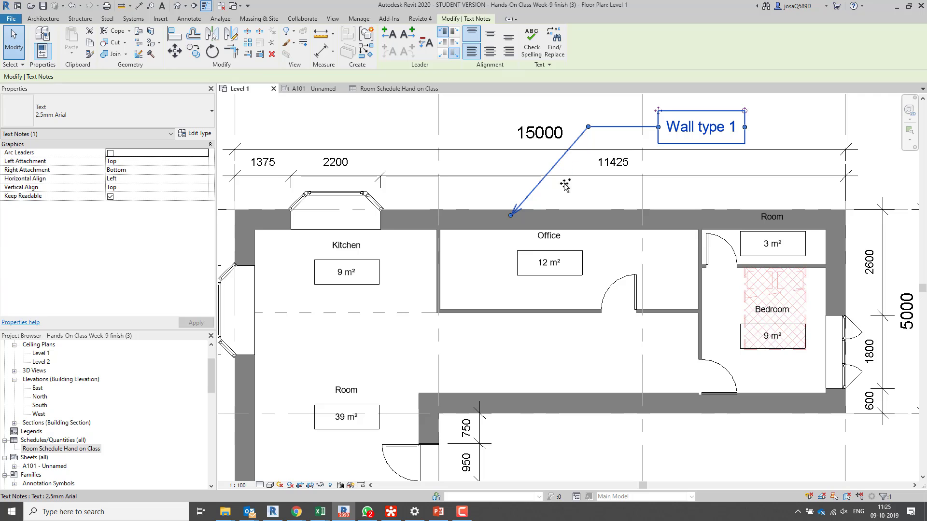
mouse_move(565, 186)
mouse_down()
mouse_move(584, 219)
mouse_move(572, 220)
mouse_move(694, 224)
mouse_up()
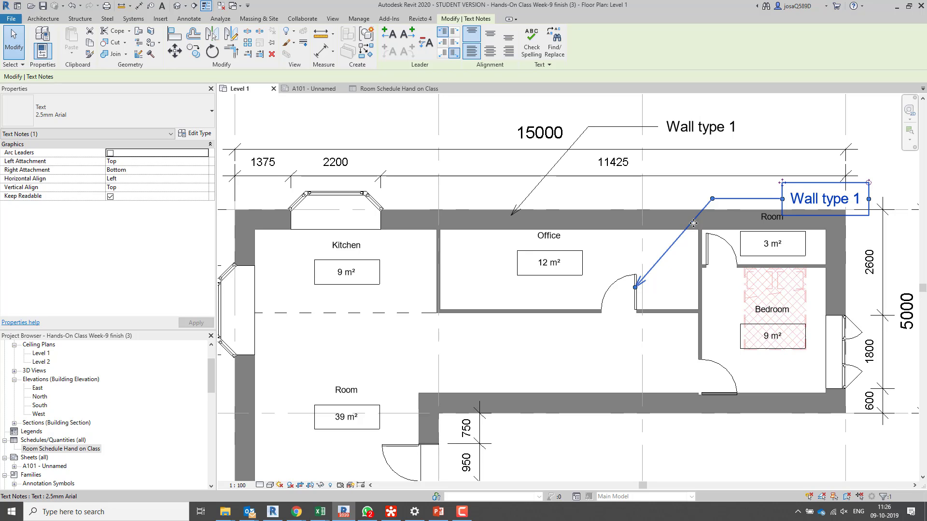
key(Delete)
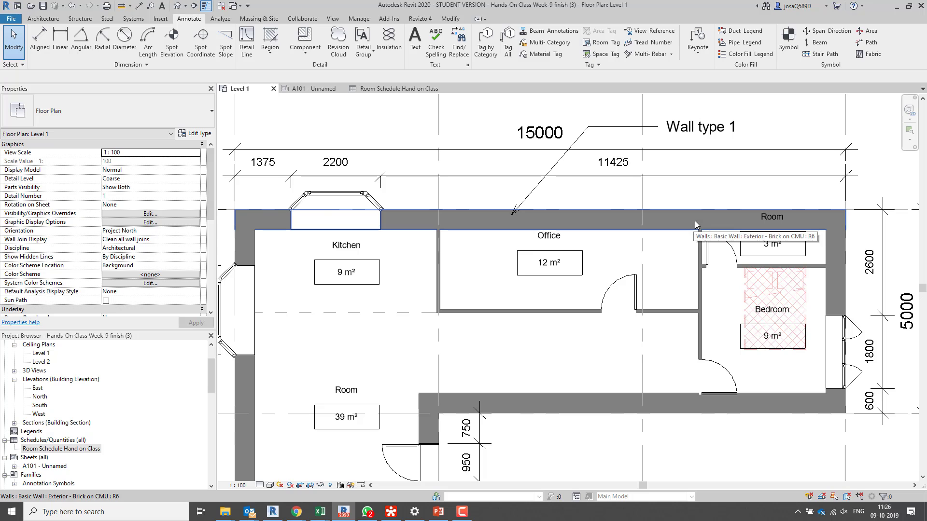
- Tag the exterior wall along grid 2 by category, using a horizontal tag with an attached-end leader 10 mm long
middle_drag(544, 193, 653, 257)
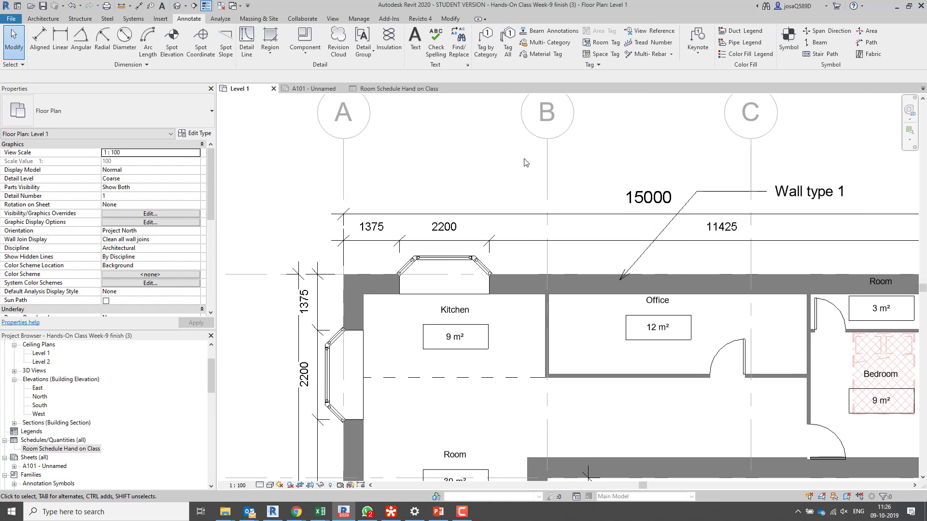
click(487, 48)
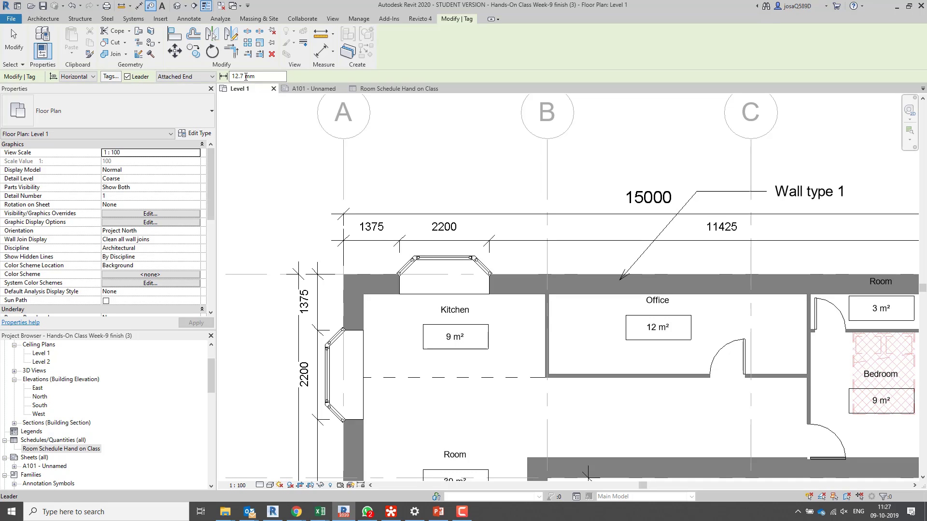
drag(244, 76, 219, 76)
text(10)
key(Return)
scroll(493, 164, down, 3)
scroll(493, 164, down, 2)
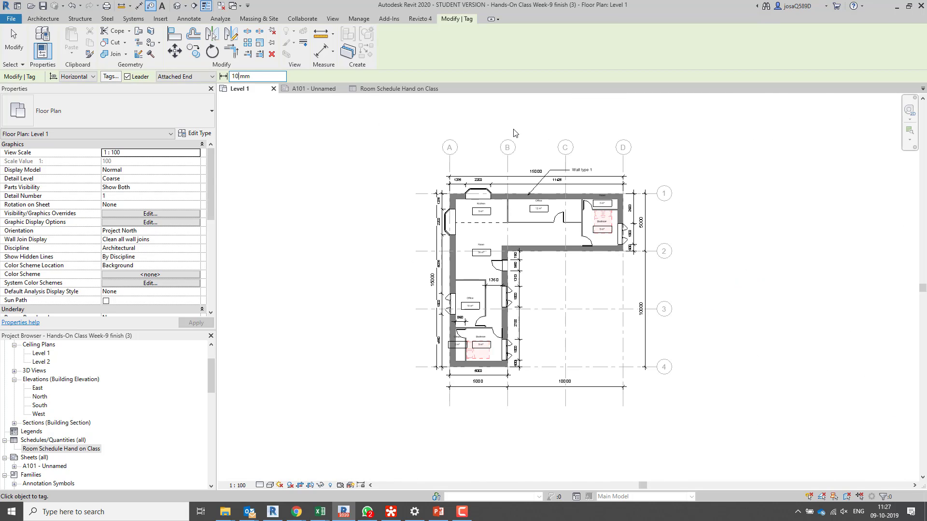
click(550, 252)
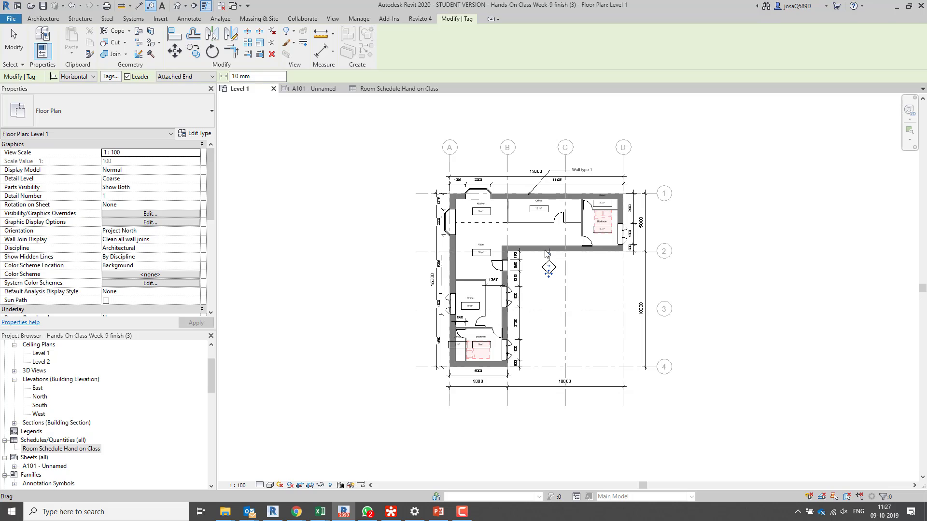
- Tag the kitchen's bay window on grid 1, the bedroom's exterior window, the exterior door below grid 2 and the upper office's door by category
scroll(478, 196, up, 1)
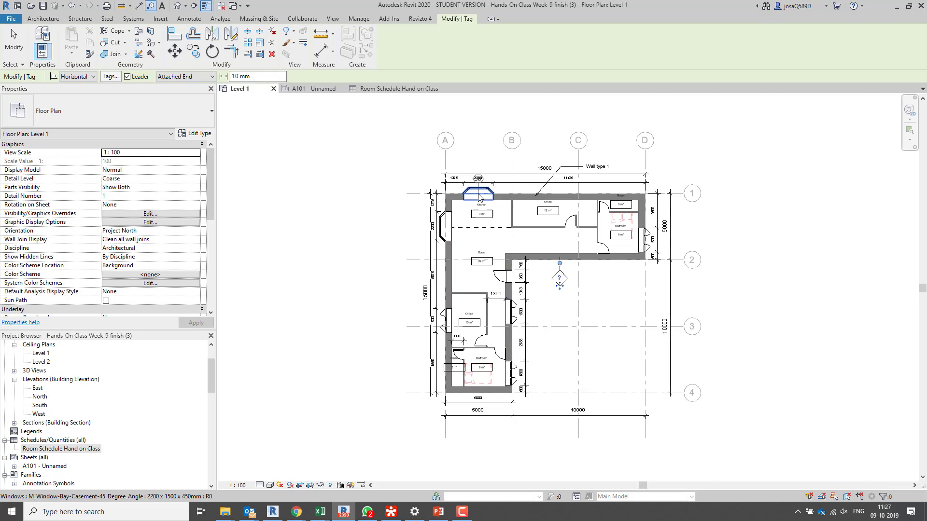
scroll(479, 197, up, 3)
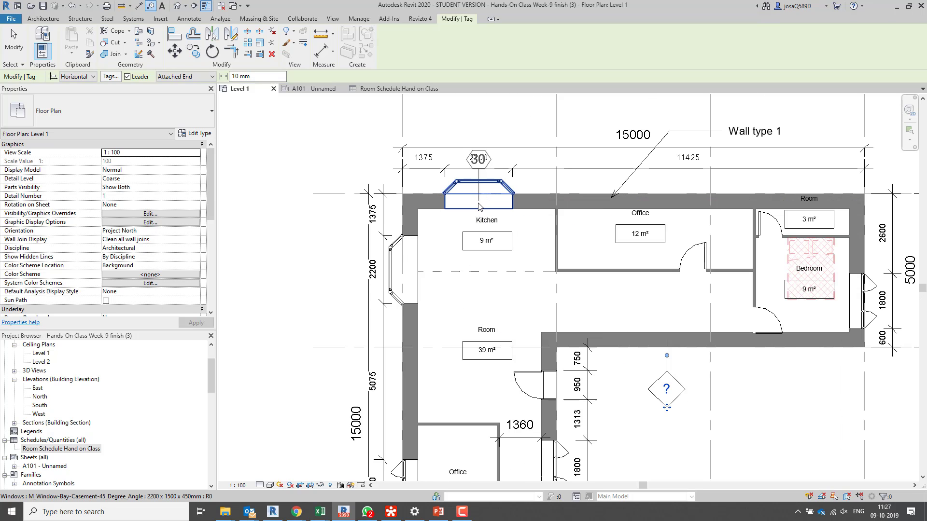
click(479, 206)
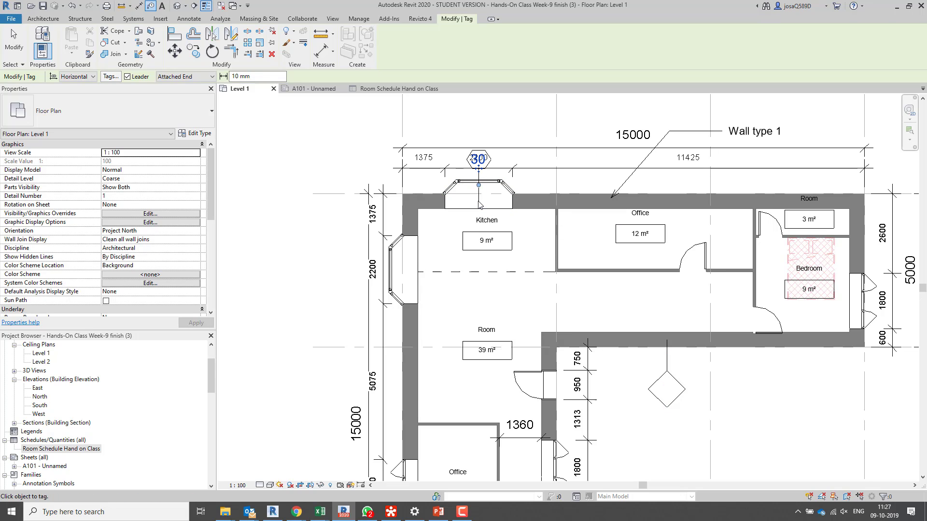
click(862, 303)
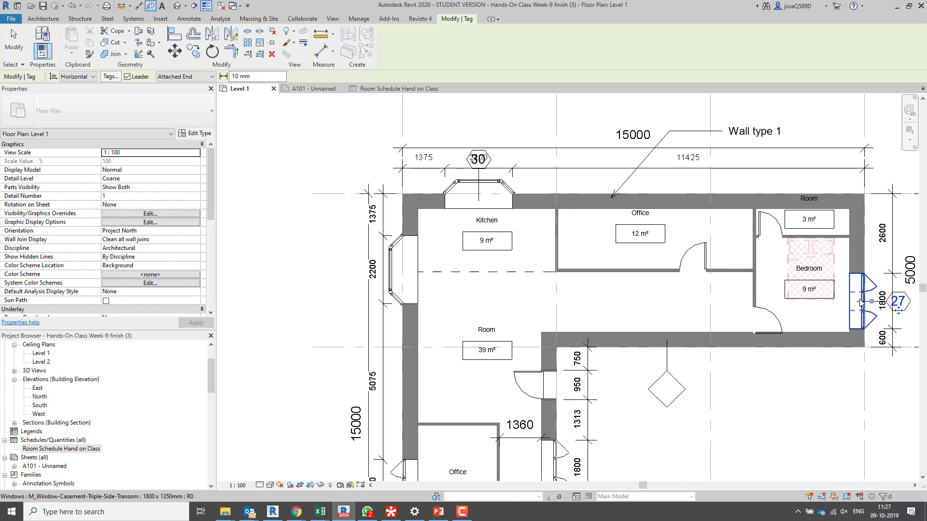
click(548, 387)
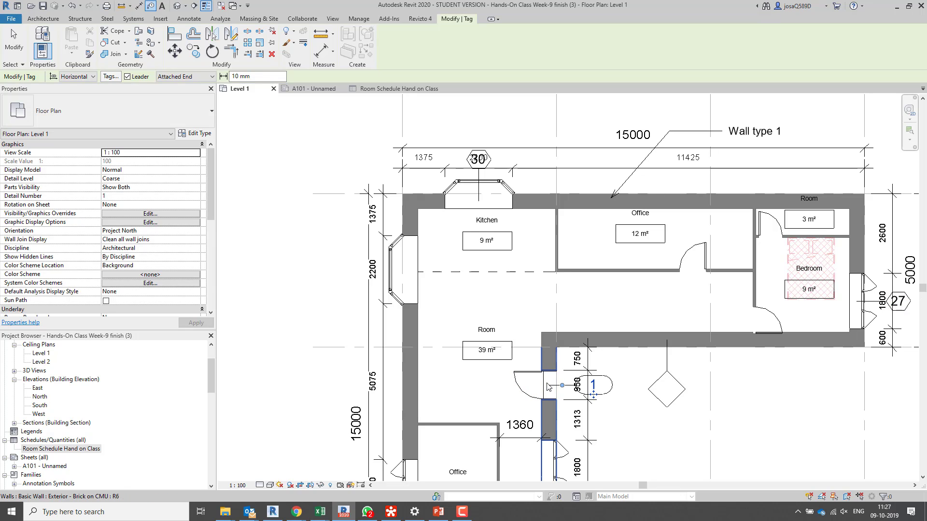
click(693, 274)
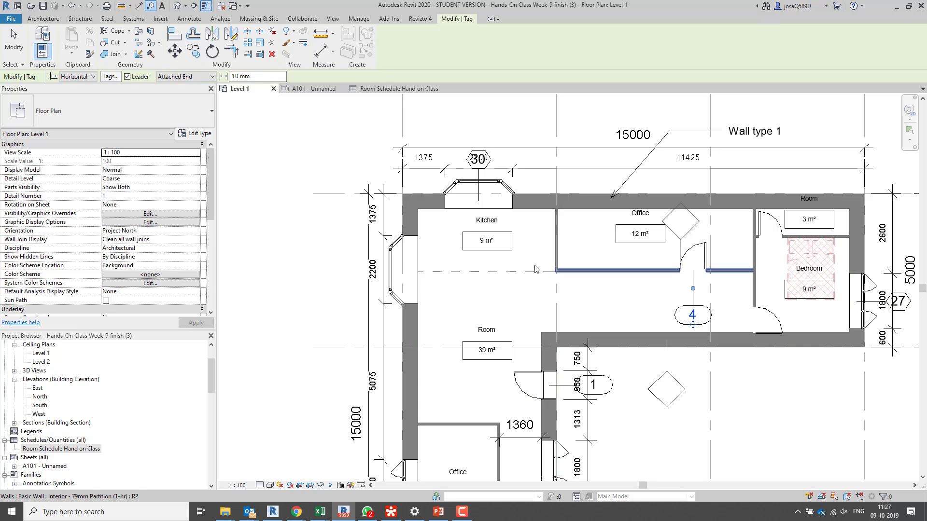
key(Escape)
key(Escape)
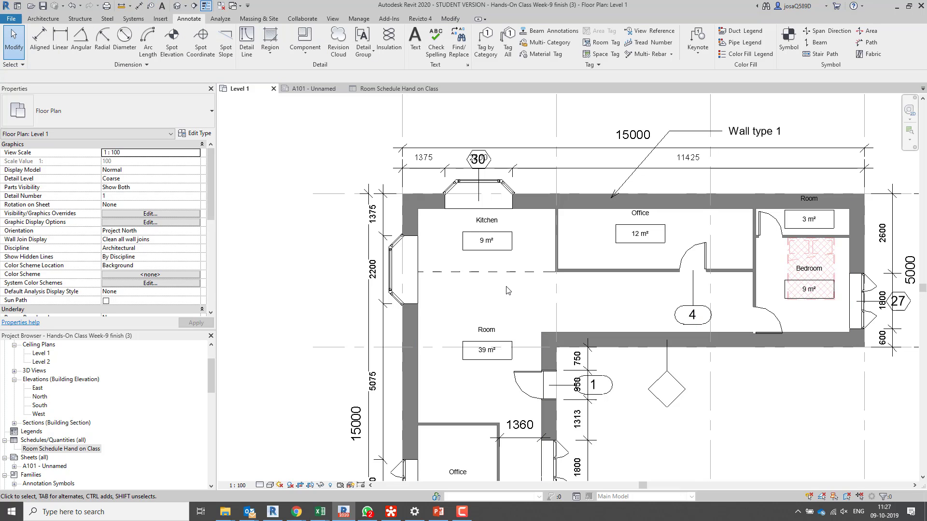
- Examine the upper office door's identity data to compare its Mark with the number in its tag
click(702, 257)
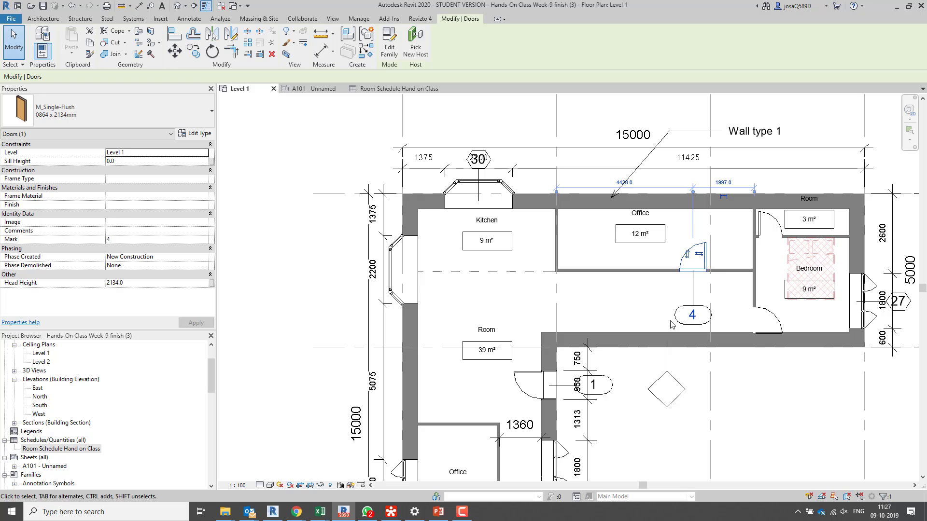
click(750, 390)
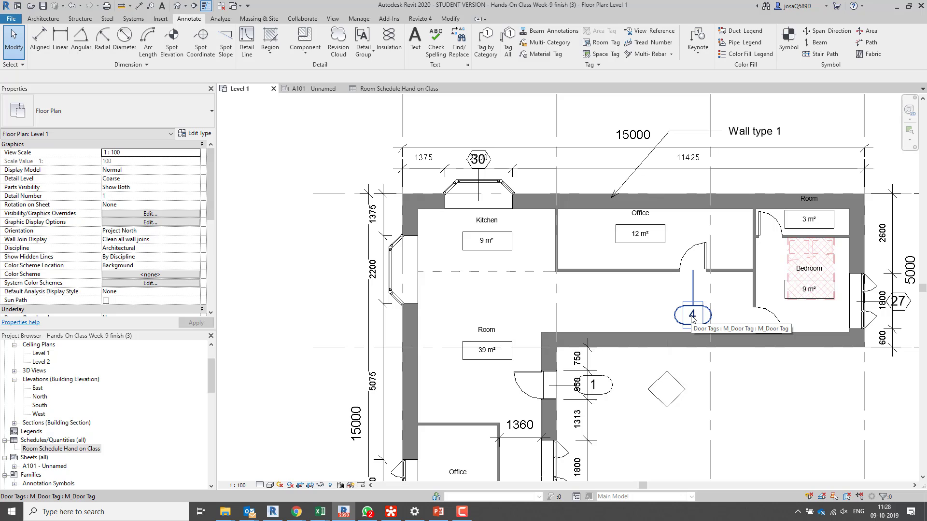
click(703, 264)
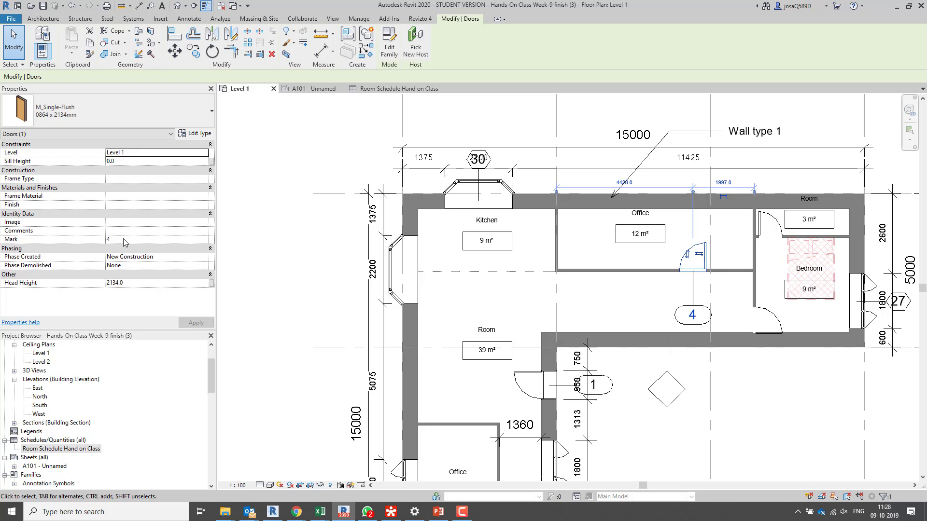
- Examine the instance and type properties of the kitchen's bay window on grid 1, checking its Mark and Type Mark
click(505, 192)
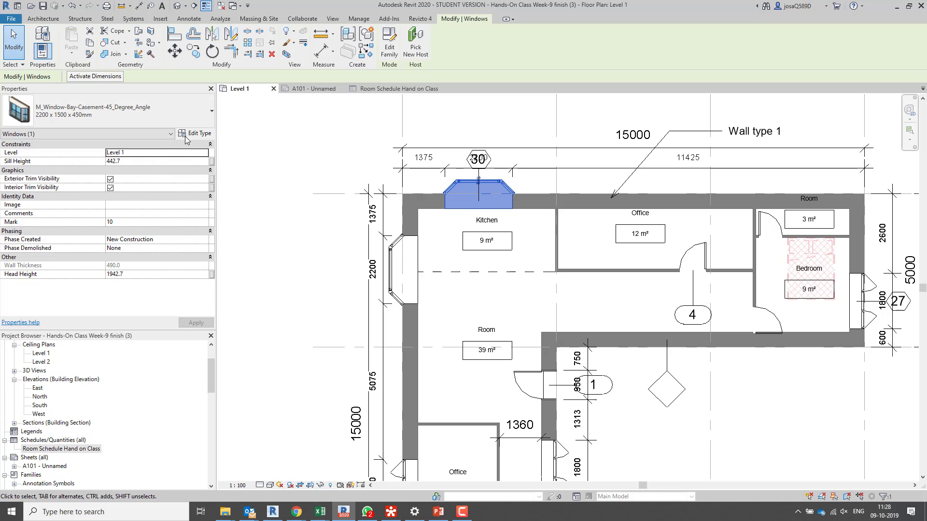
click(197, 124)
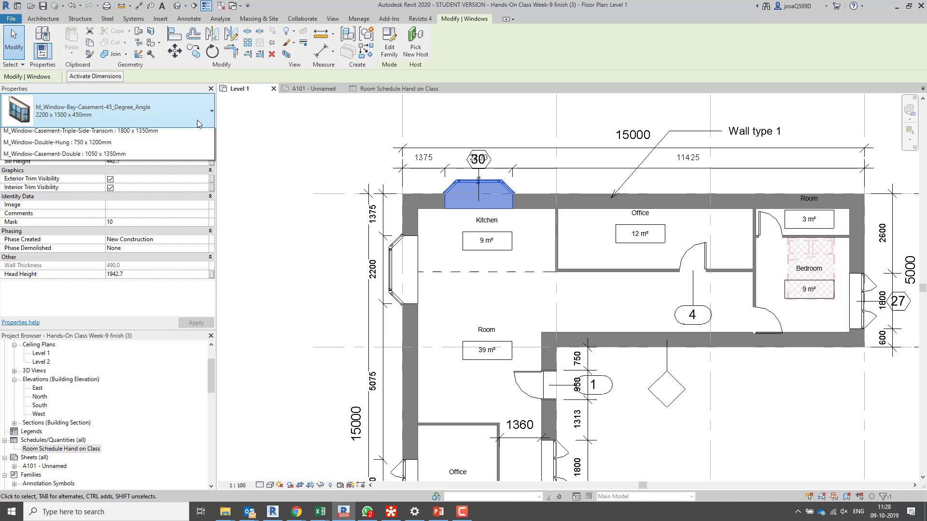
click(200, 123)
click(208, 135)
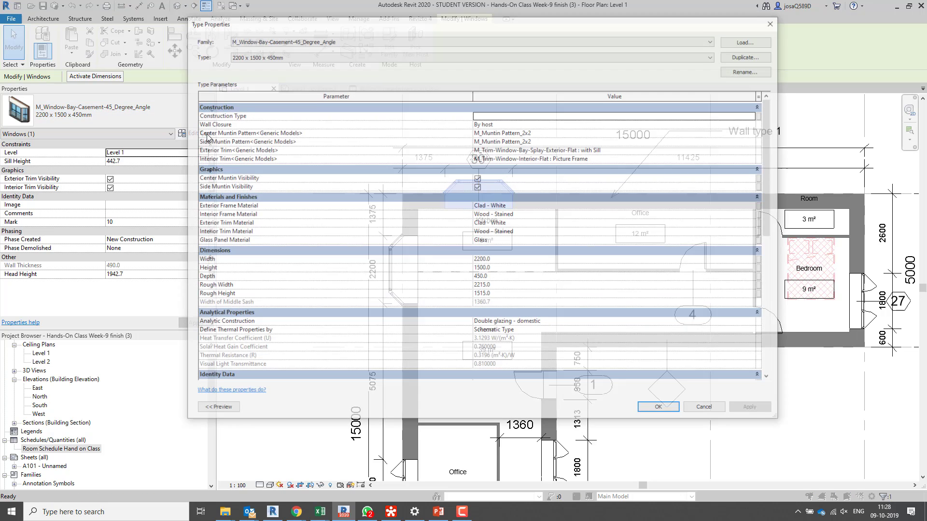
scroll(399, 268, down, 3)
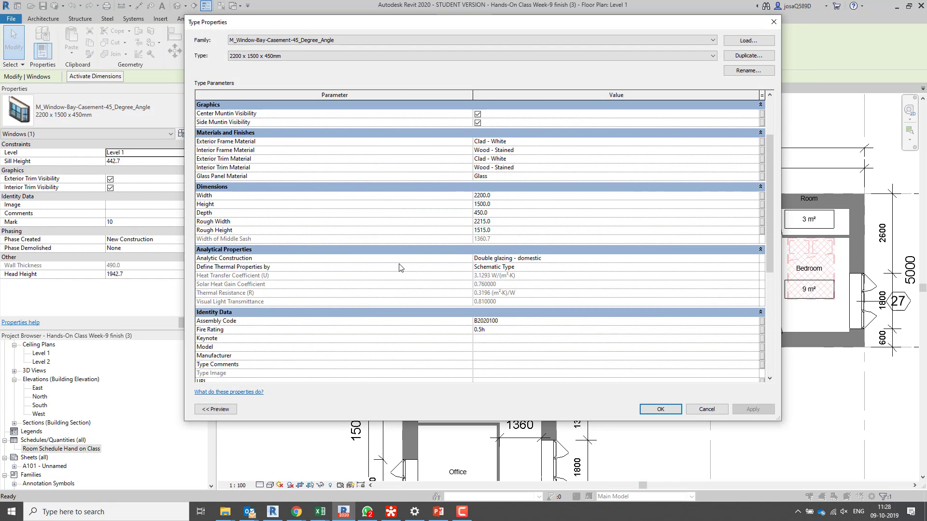
click(776, 23)
scroll(506, 165, up, 5)
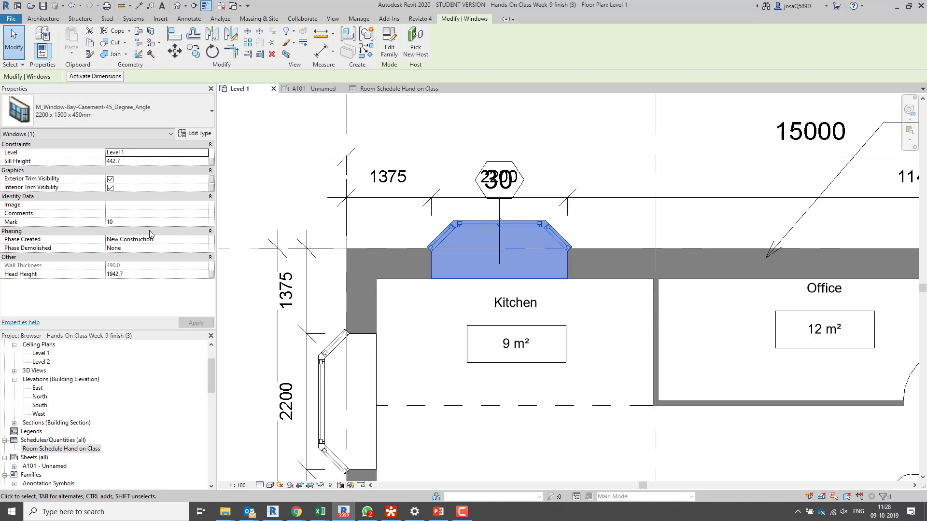
click(196, 133)
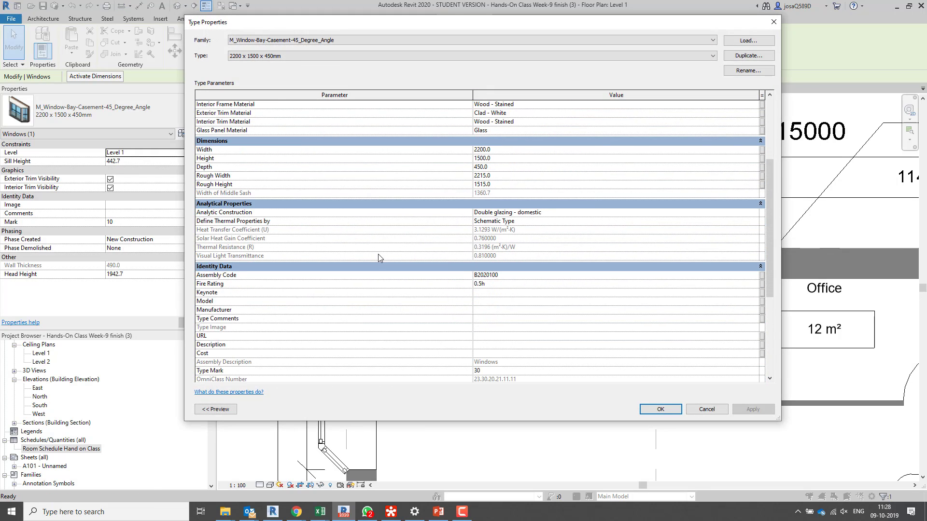
scroll(378, 254, down, 3)
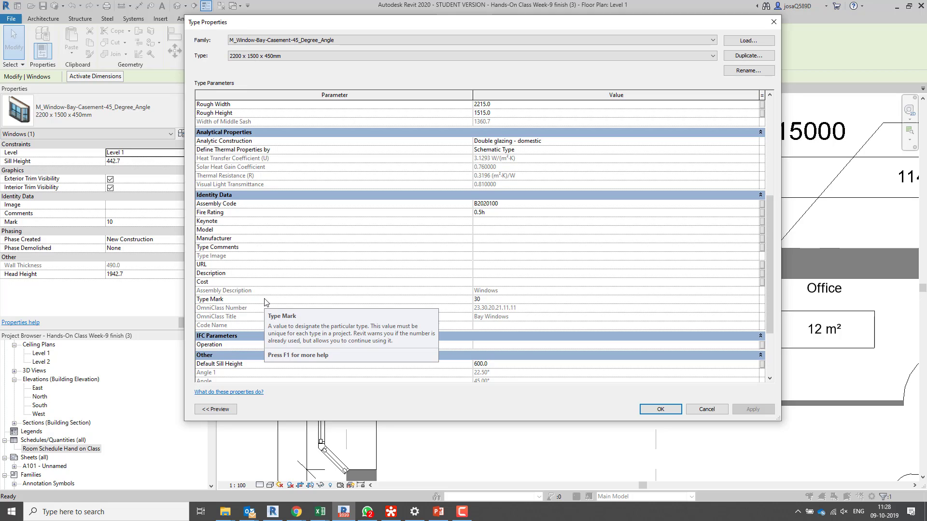
click(773, 21)
- Set the value in the exterior wall's tag on grid 2 to "test", accepting the type parameter change
scroll(779, 188, down, 4)
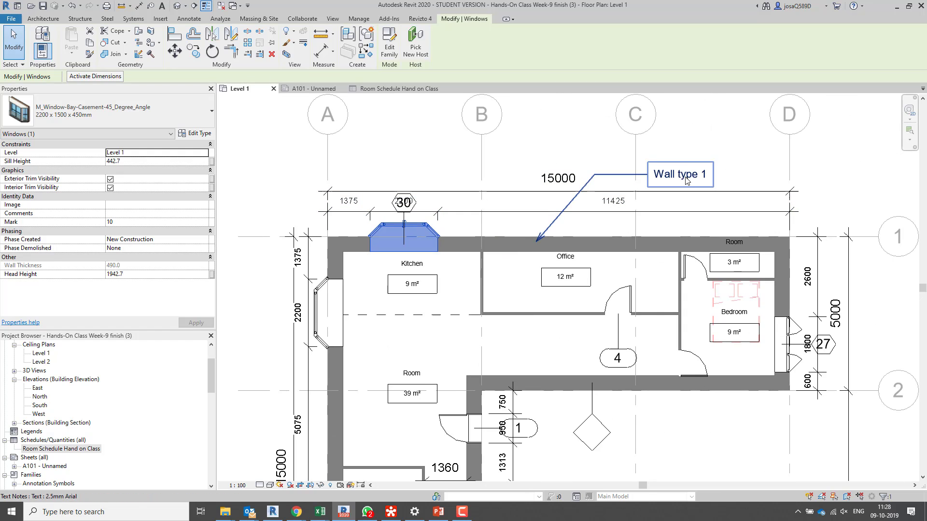
middle_drag(702, 289, 666, 225)
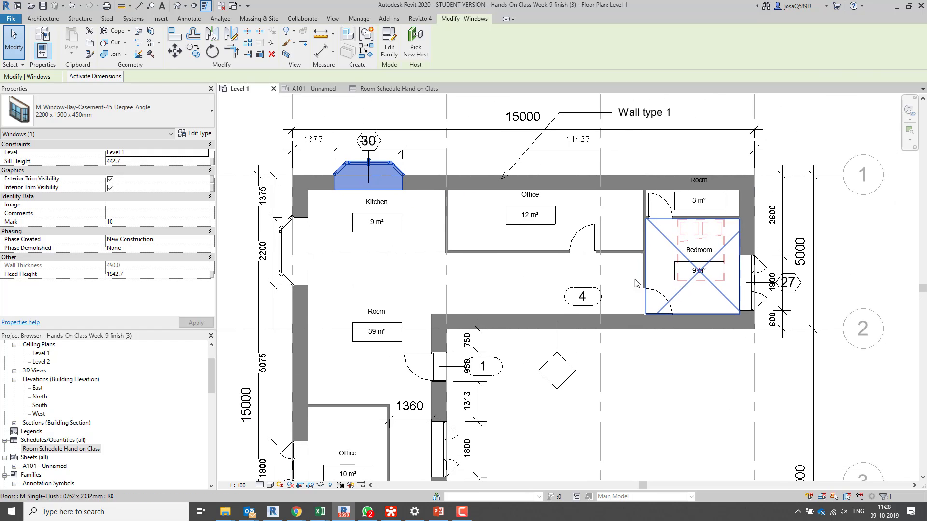
click(558, 364)
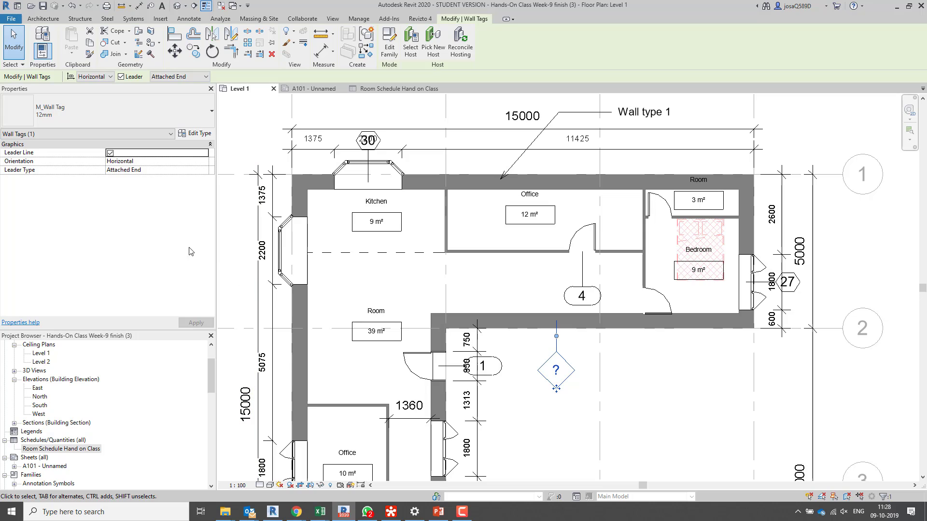
click(556, 371)
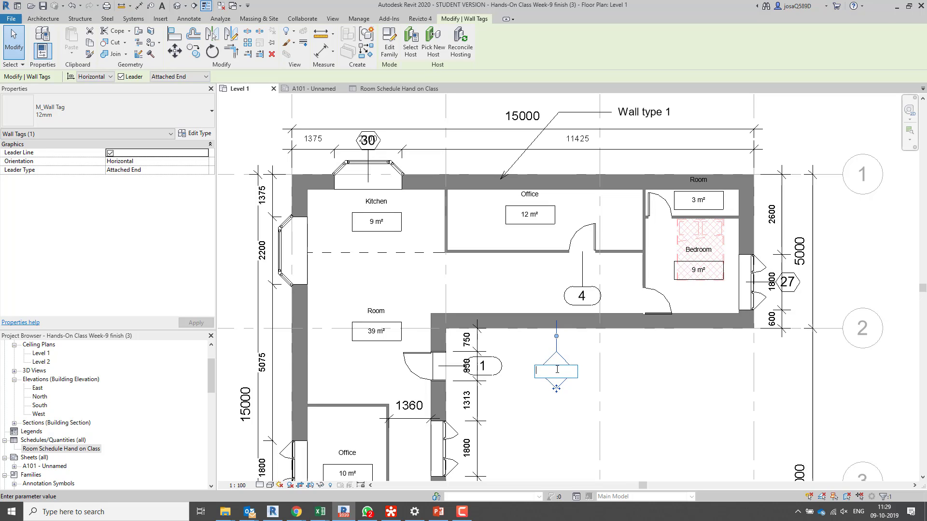
text(test)
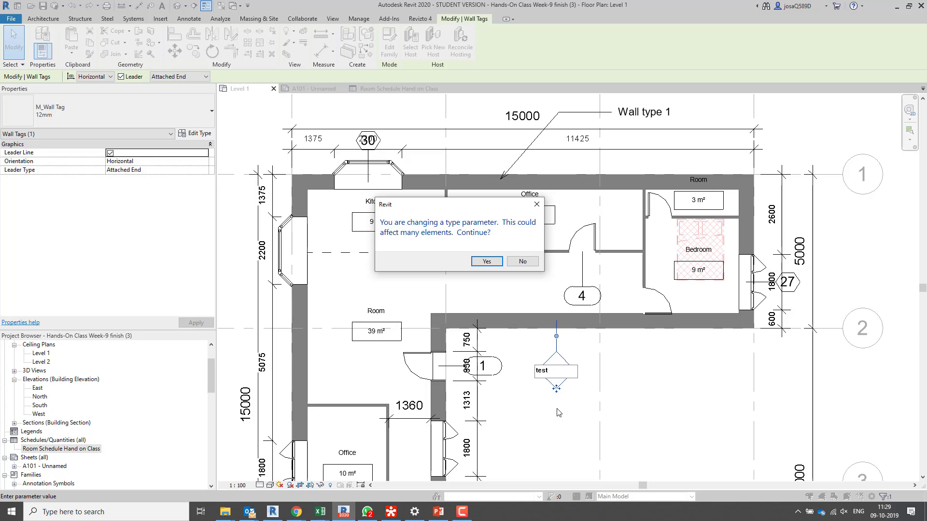
click(486, 261)
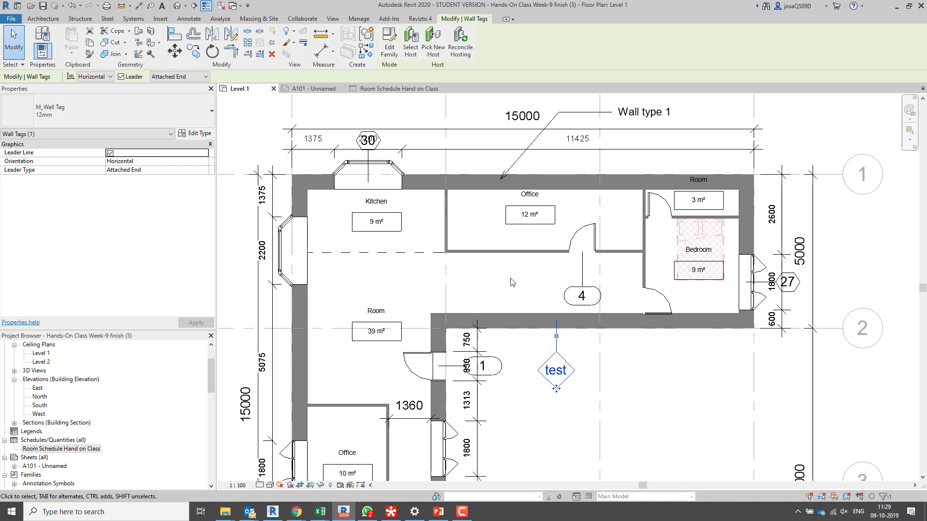
- Examine the Type Mark in the type properties of the exterior wall along grid 2
click(531, 317)
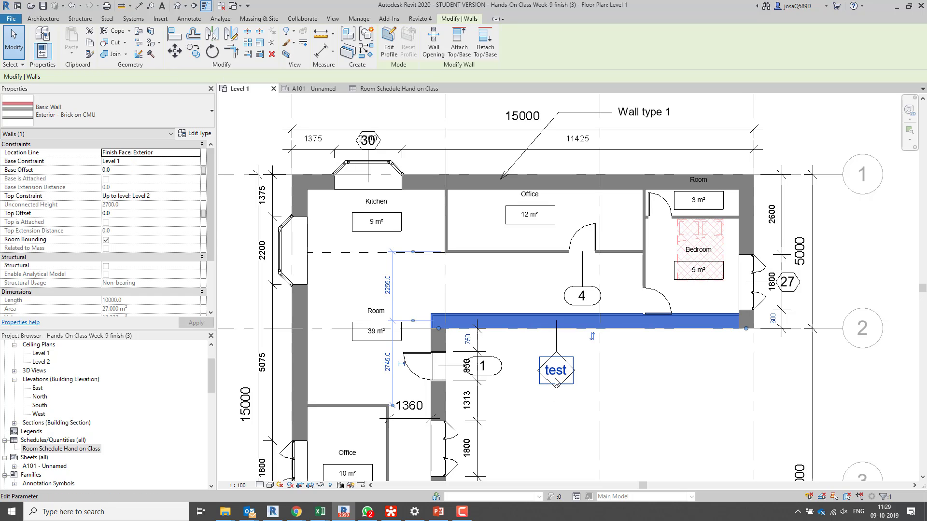
click(201, 134)
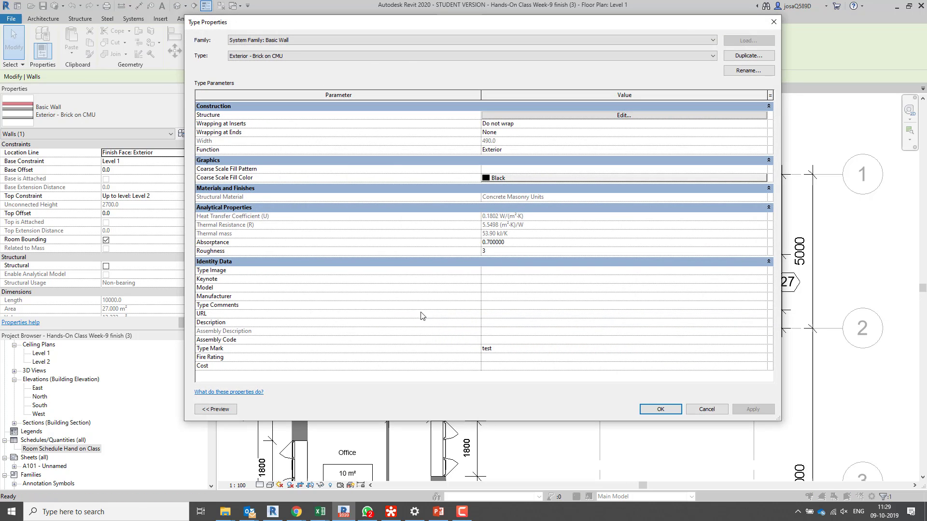
click(774, 22)
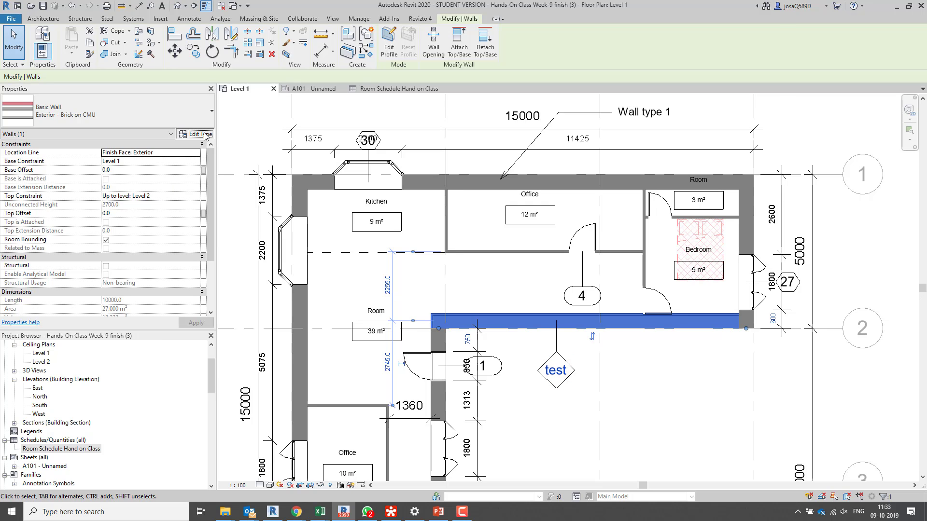
click(195, 133)
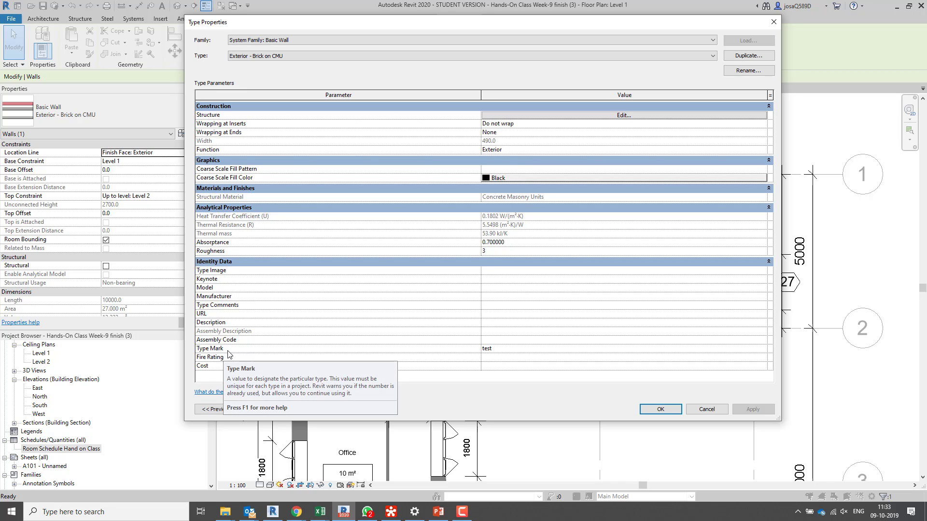
click(700, 409)
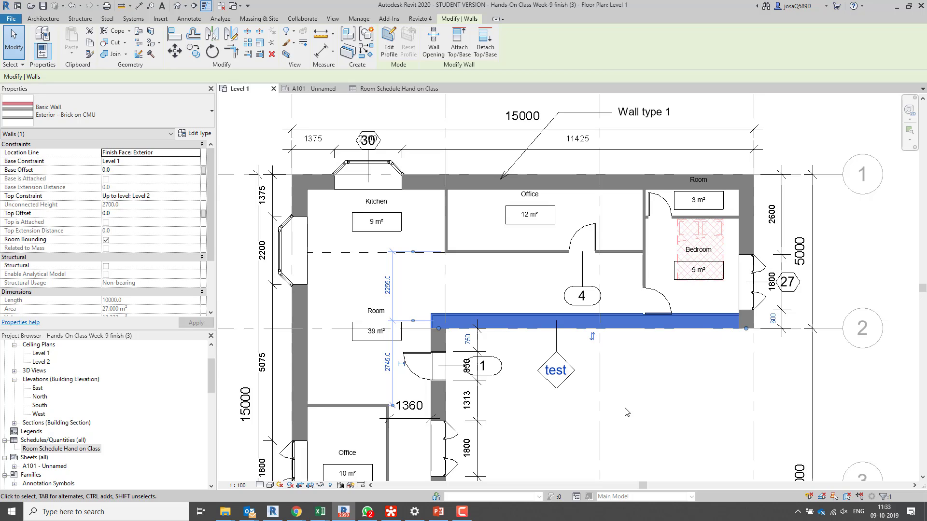
- Set the value in the exterior wall's tag on grid 2 to "W1", accepting the type parameter change
click(556, 370)
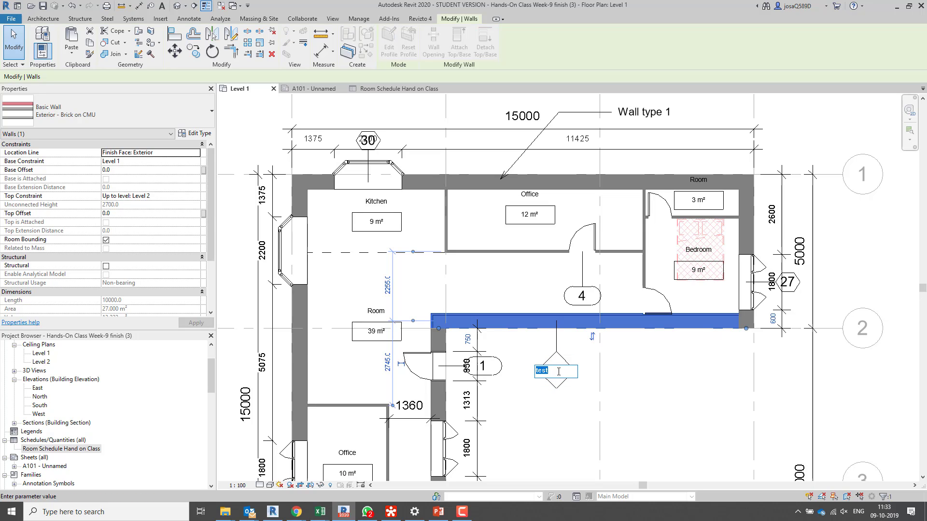
text(W1)
click(670, 393)
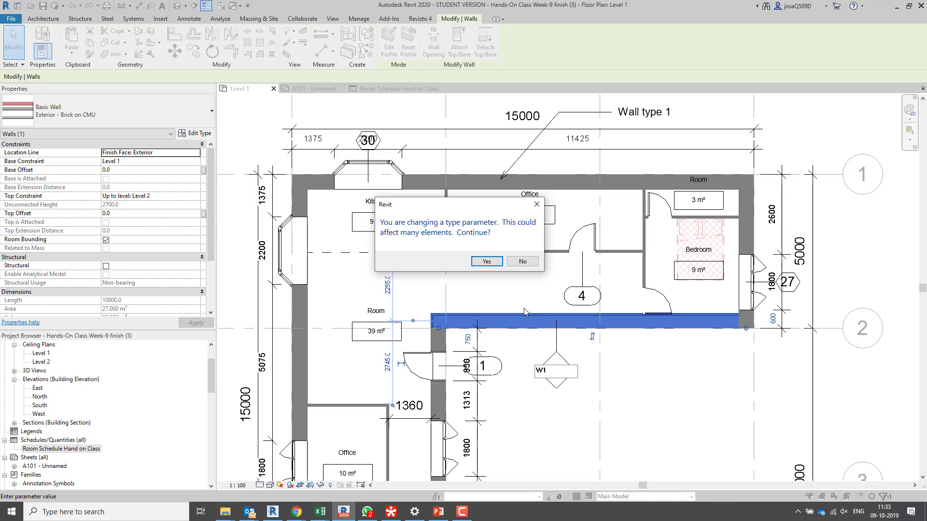
click(486, 261)
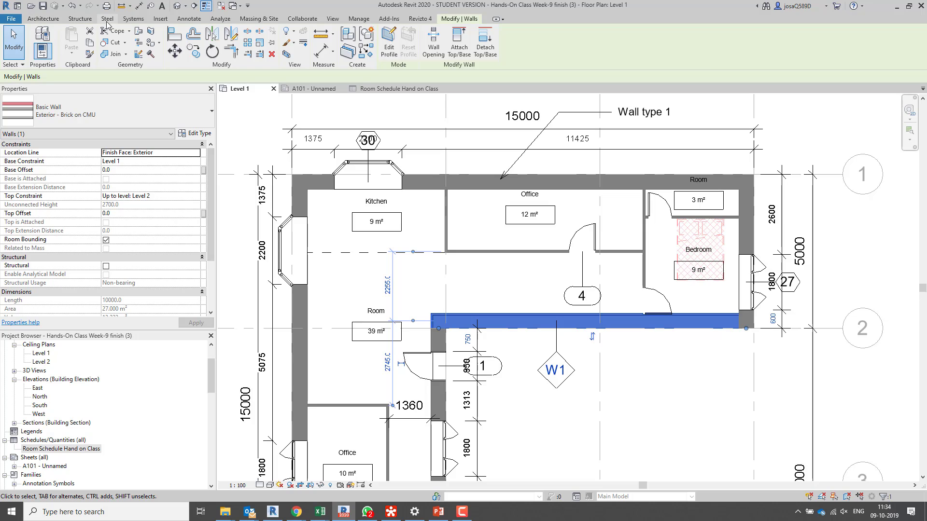
- Examine the loaded tags and symbols for every category, including the M_Wall Tag types available for walls
click(182, 19)
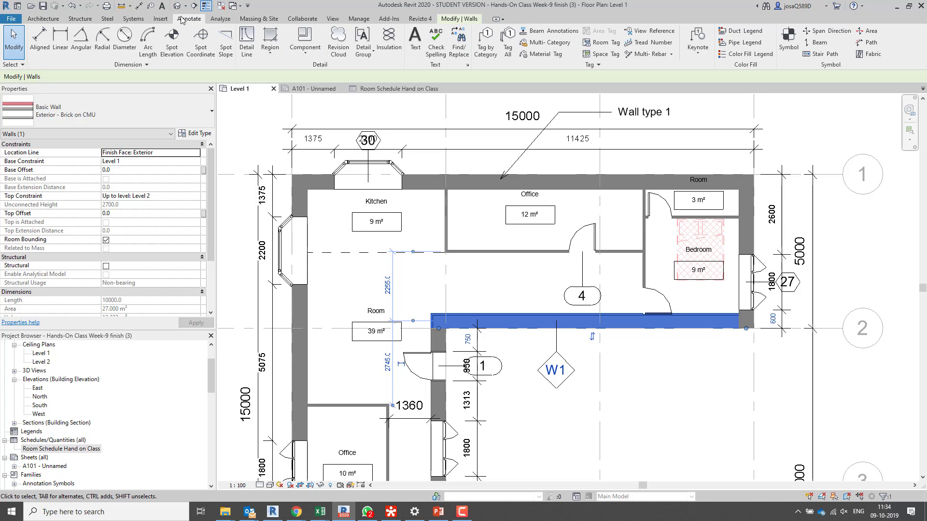
click(596, 64)
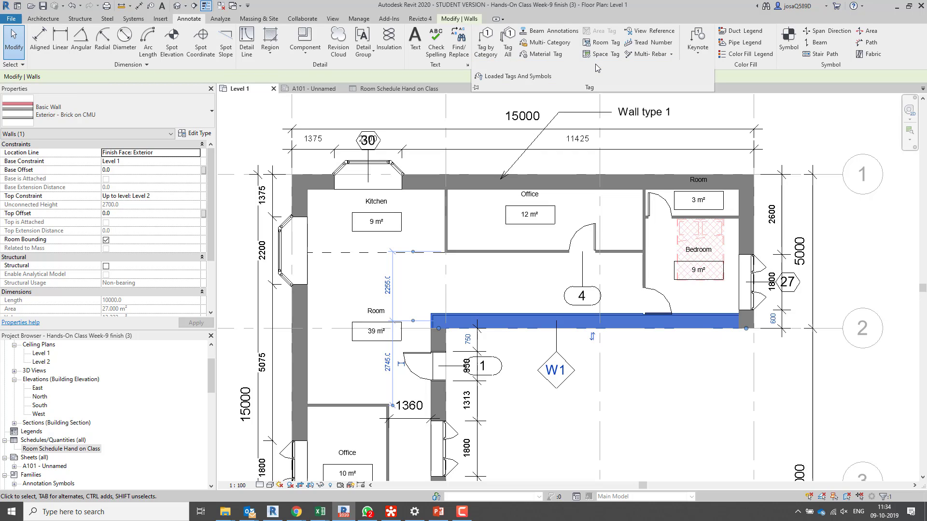
click(540, 76)
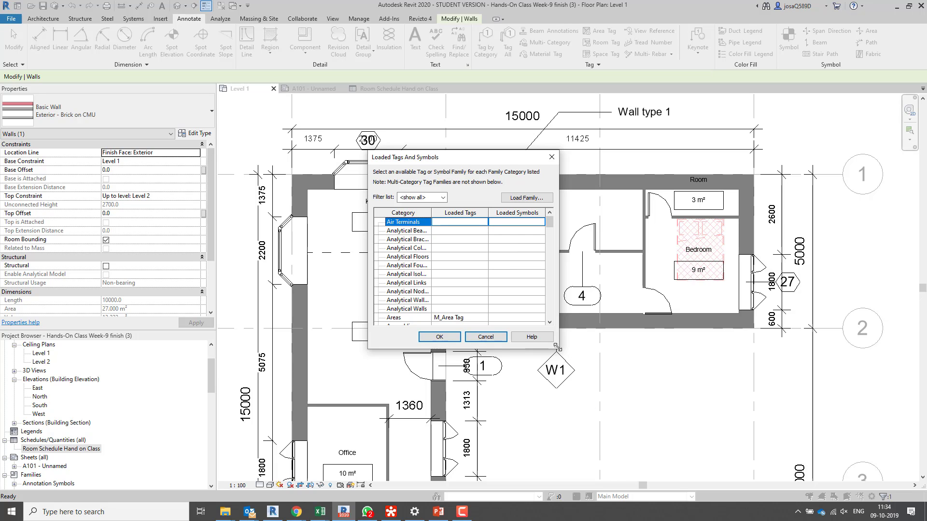
drag(558, 347, 671, 472)
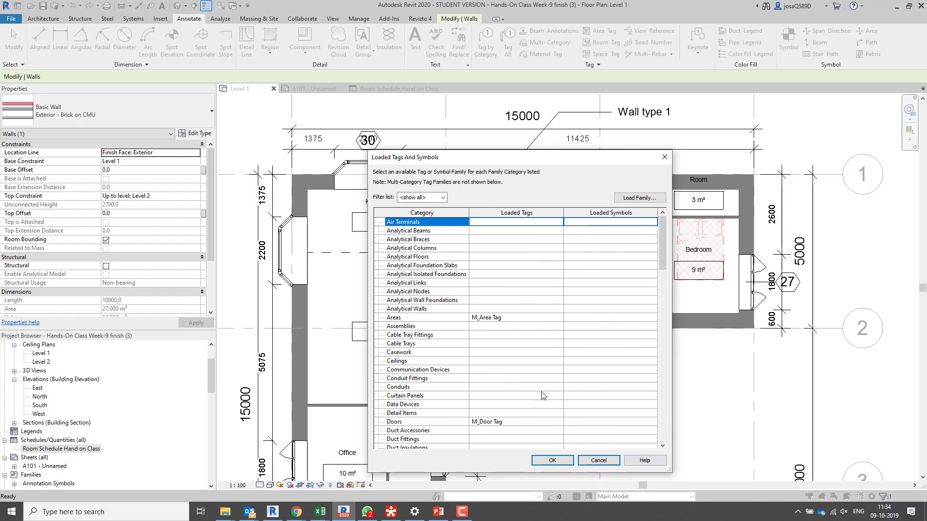
scroll(514, 369, down, 6)
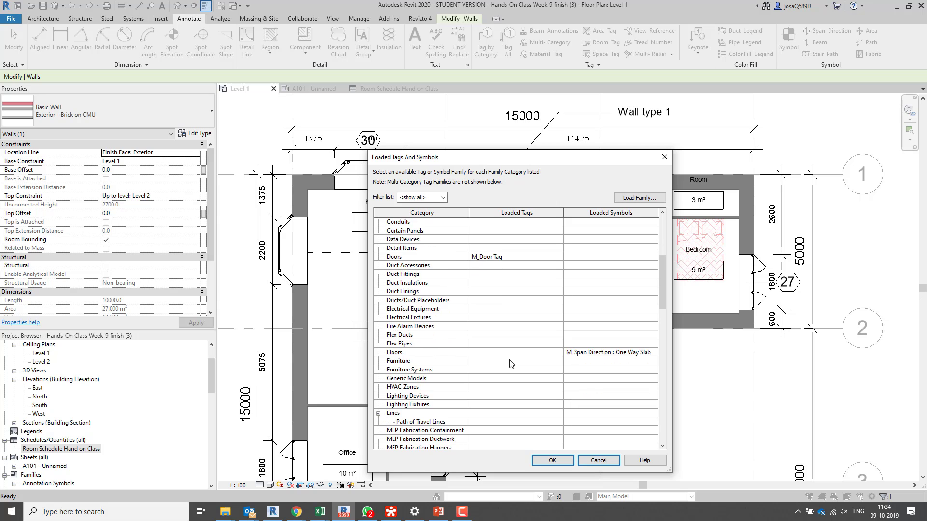
scroll(512, 364, down, 10)
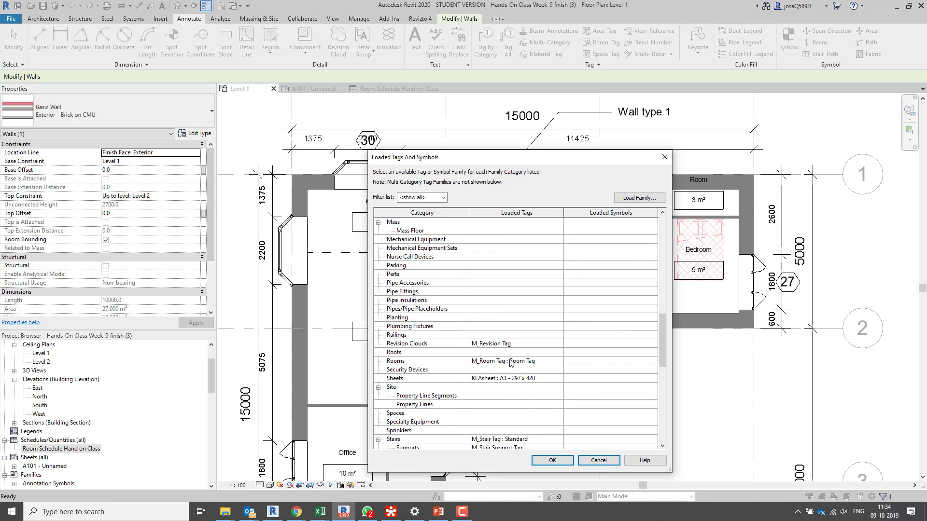
scroll(511, 362, down, 10)
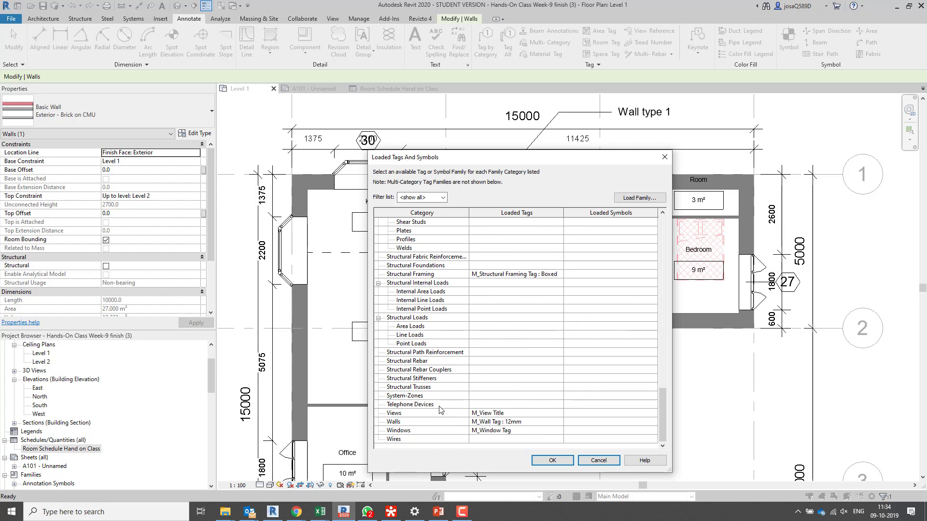
click(497, 422)
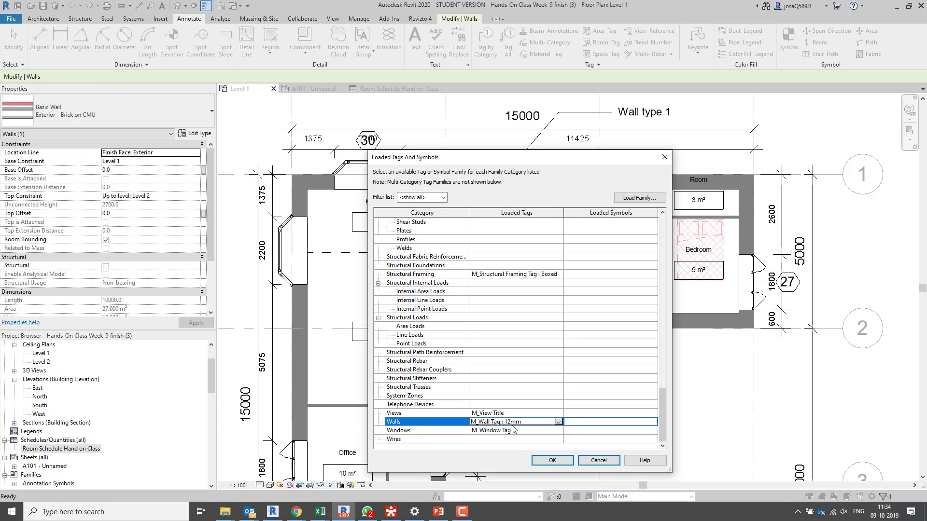
click(560, 423)
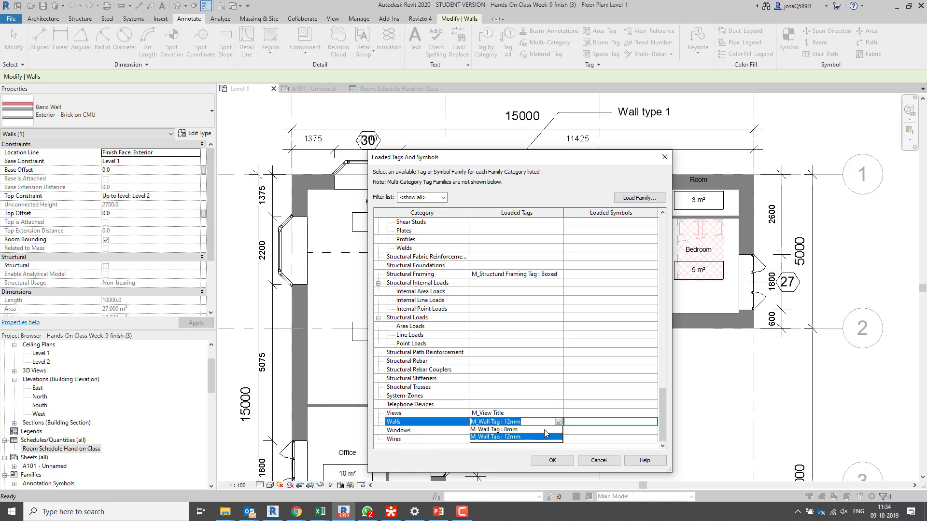
- Browse the Metric Library's Annotations folder for tag families that can be loaded into the project
click(638, 199)
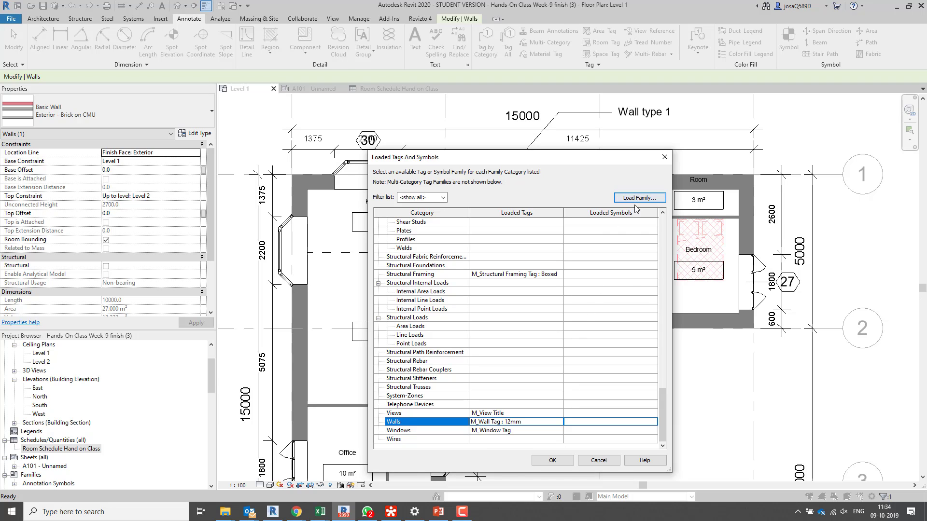
click(639, 198)
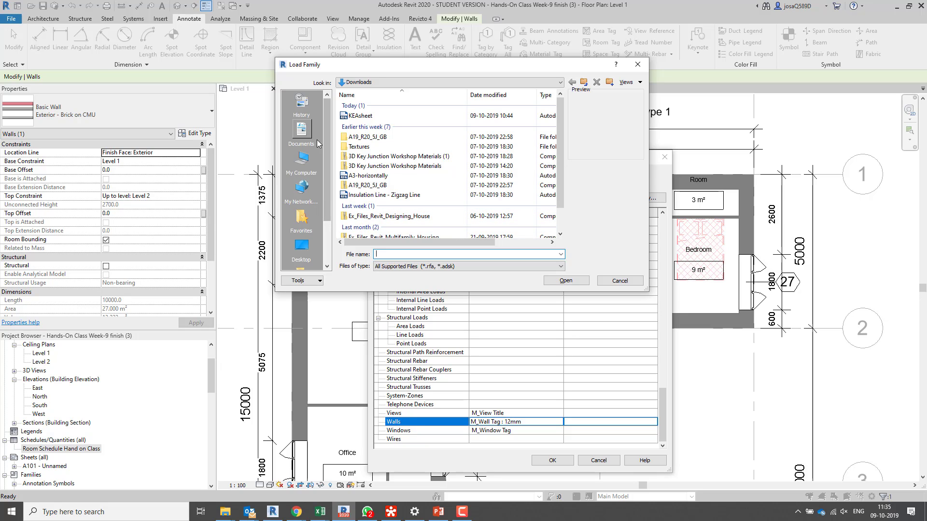
click(302, 159)
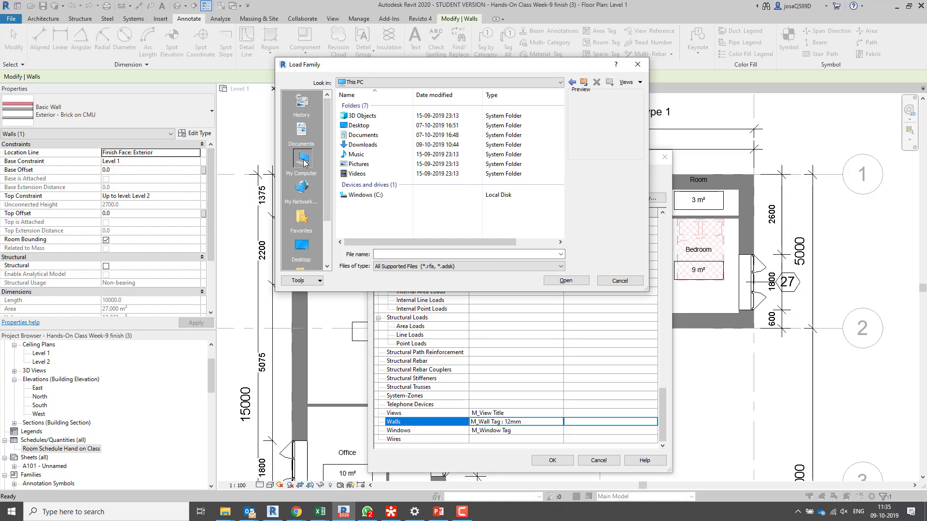
drag(328, 137, 329, 178)
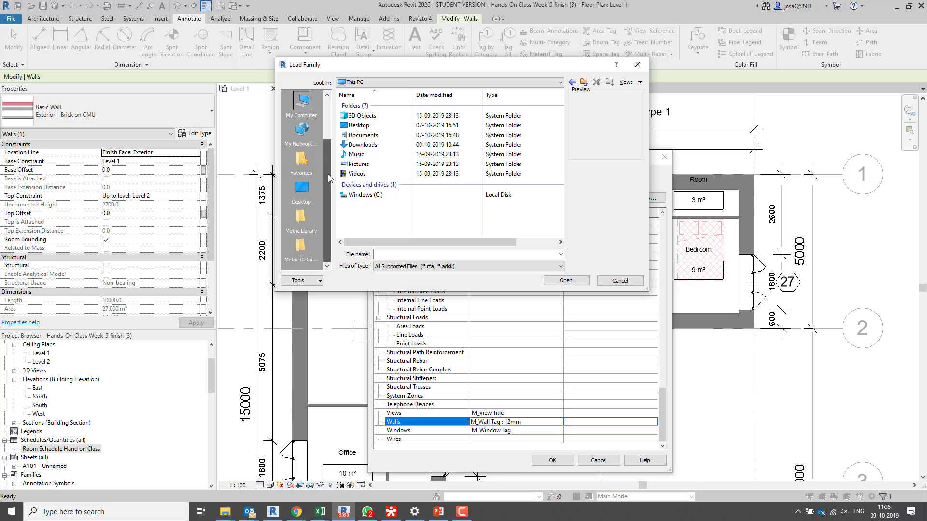
click(302, 216)
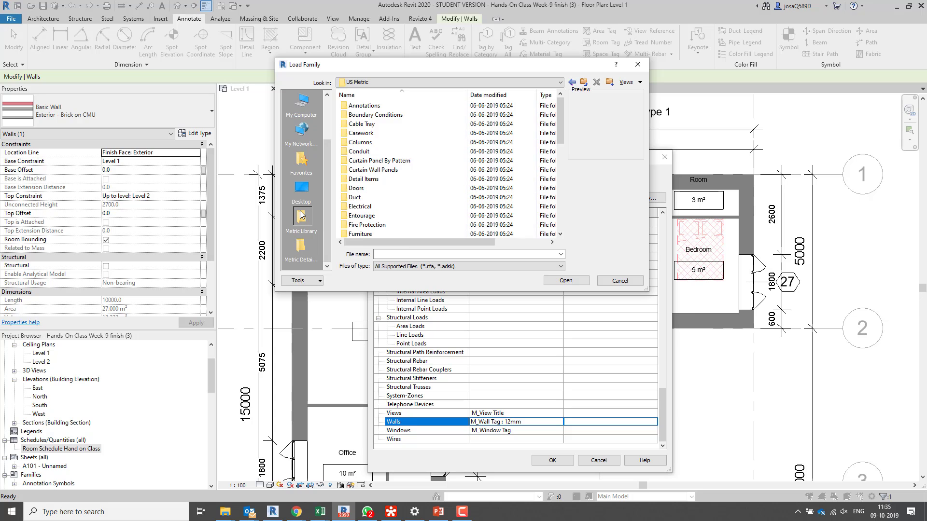
click(371, 108)
double_click(371, 107)
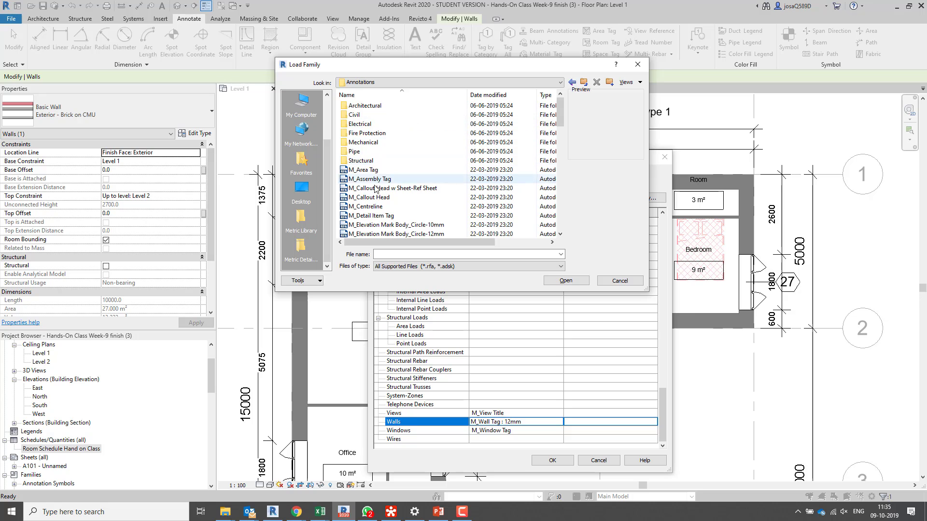
scroll(382, 200, down, 5)
scroll(381, 200, down, 12)
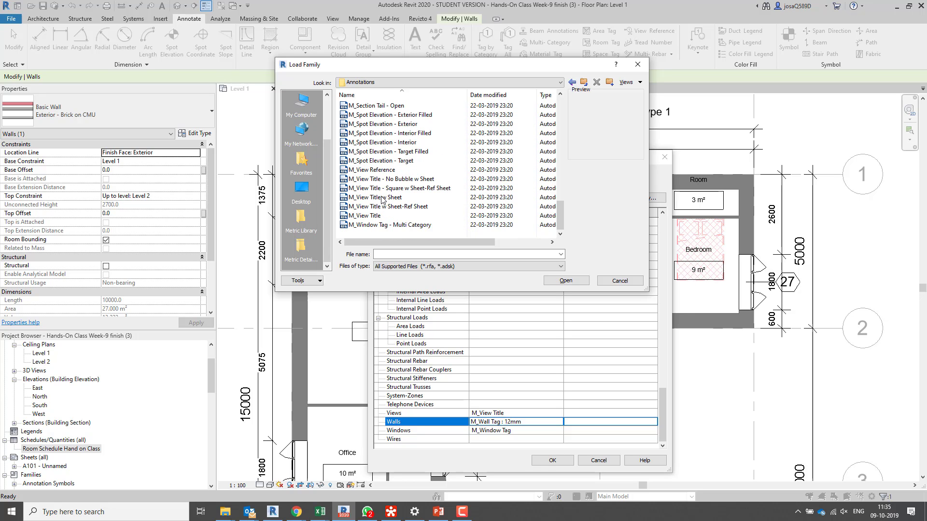
scroll(382, 203, down, 2)
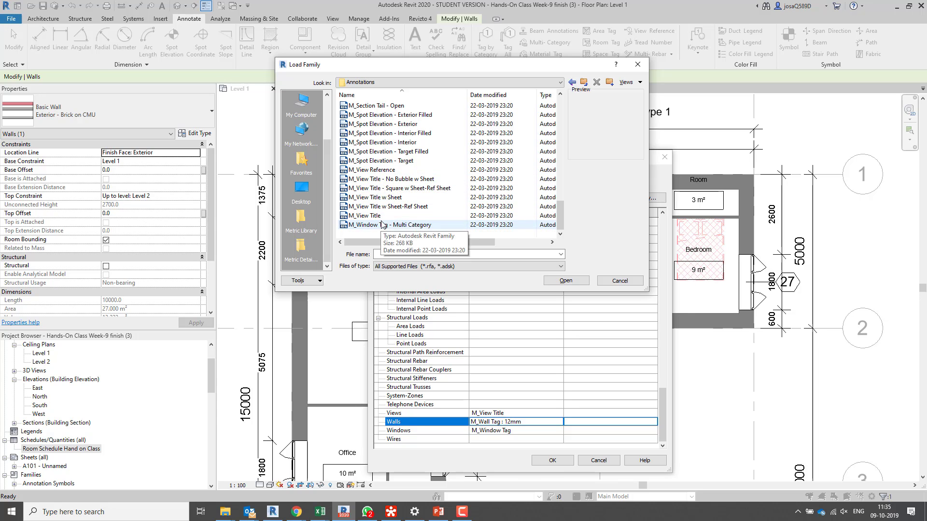
scroll(379, 207, up, 9)
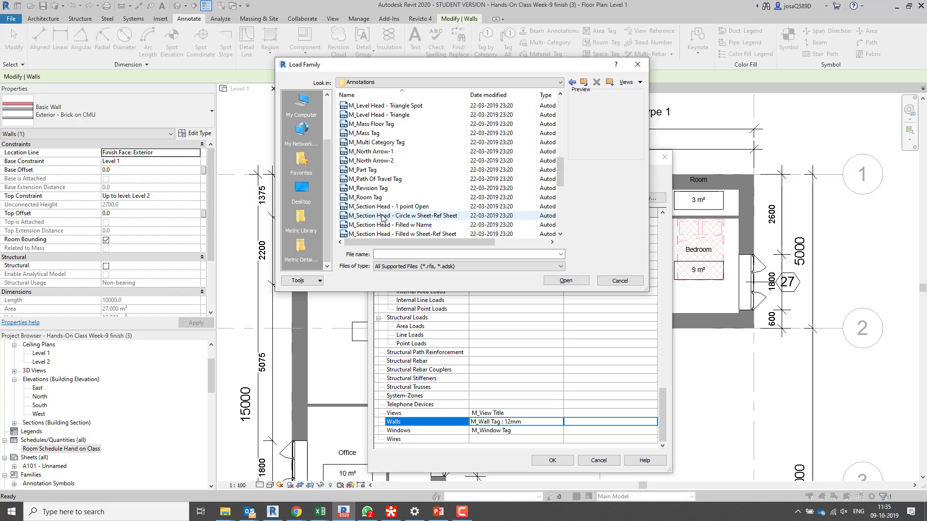
scroll(381, 218, up, 8)
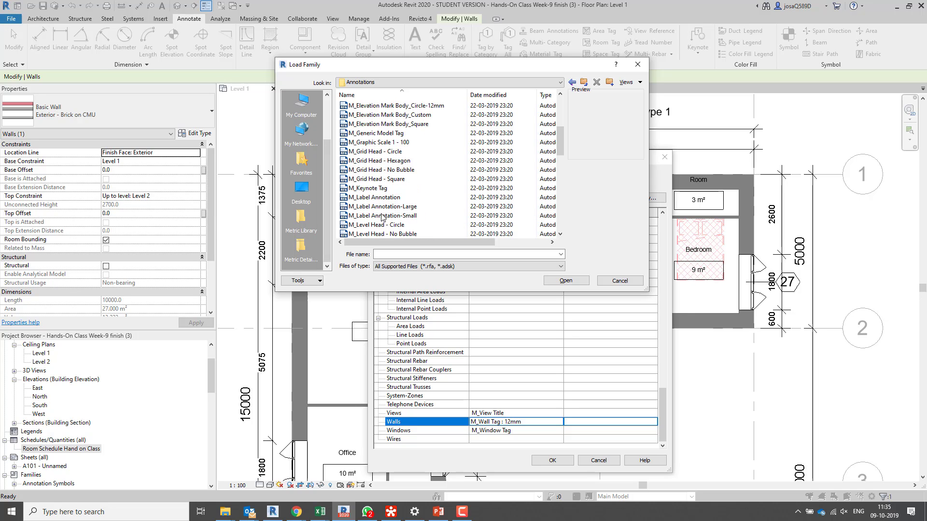
scroll(382, 217, up, 2)
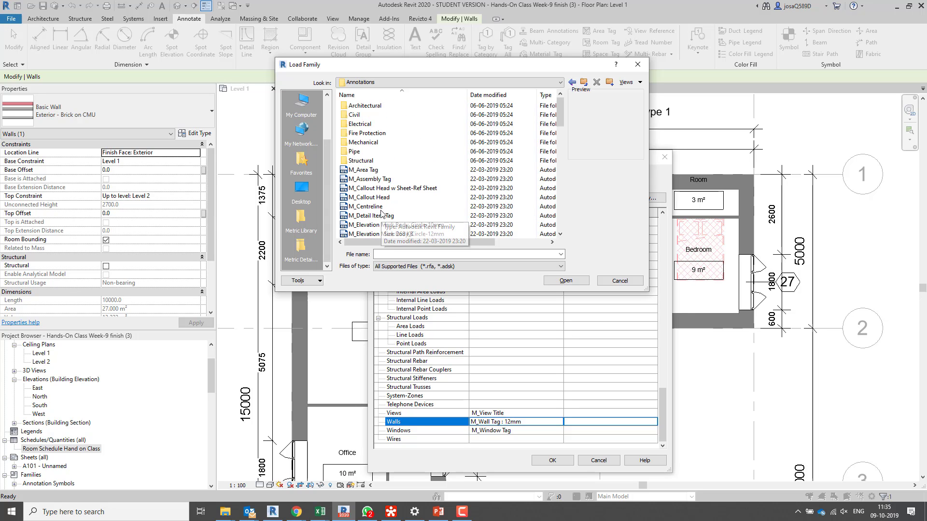
- Examine the tag families in the Architectural annotations folder and preview M_Wall Tag
click(370, 105)
double_click(370, 105)
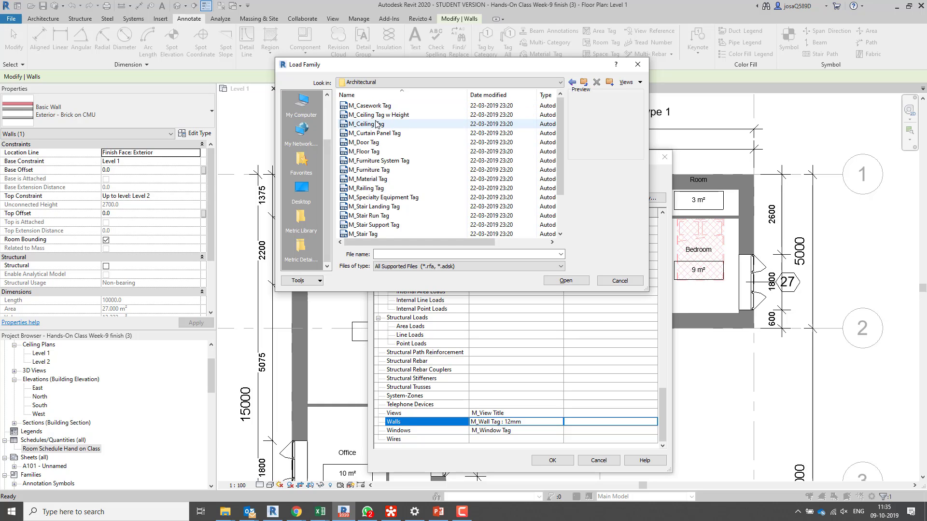
scroll(375, 144, down, 2)
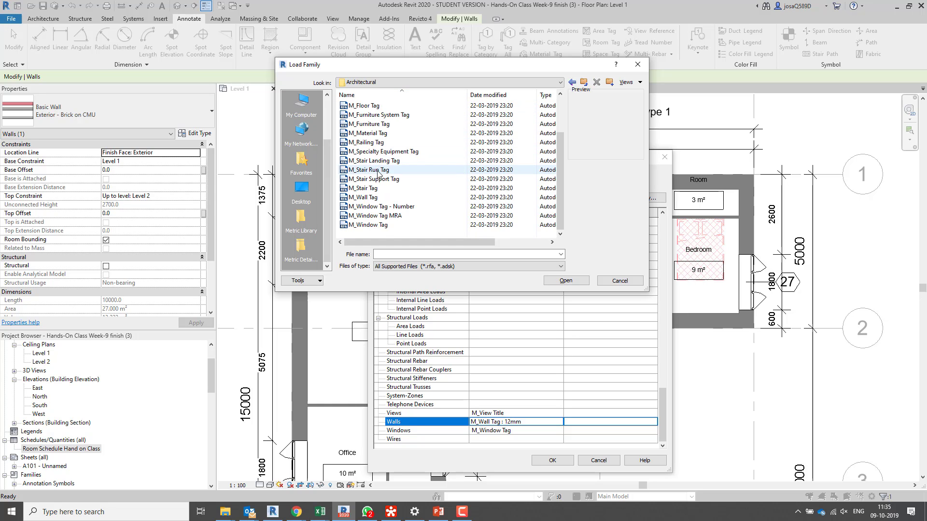
click(376, 198)
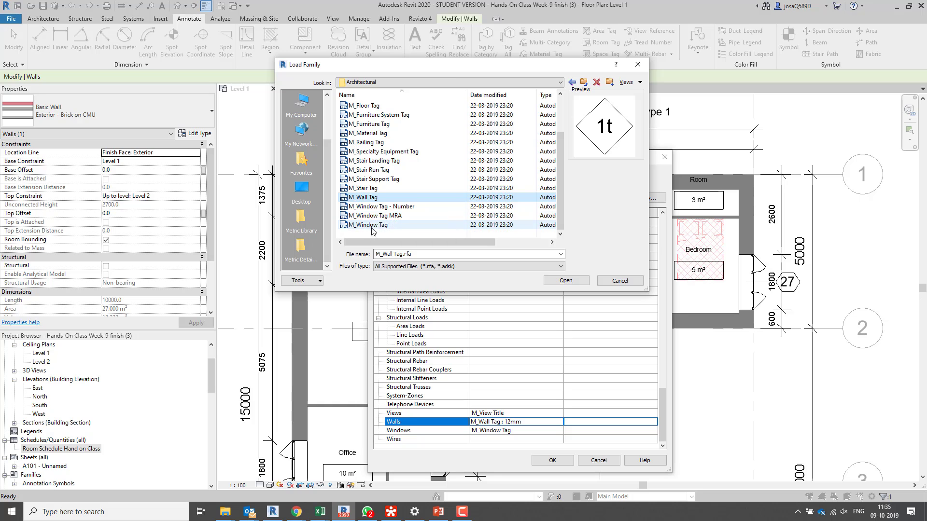
scroll(373, 169, up, 2)
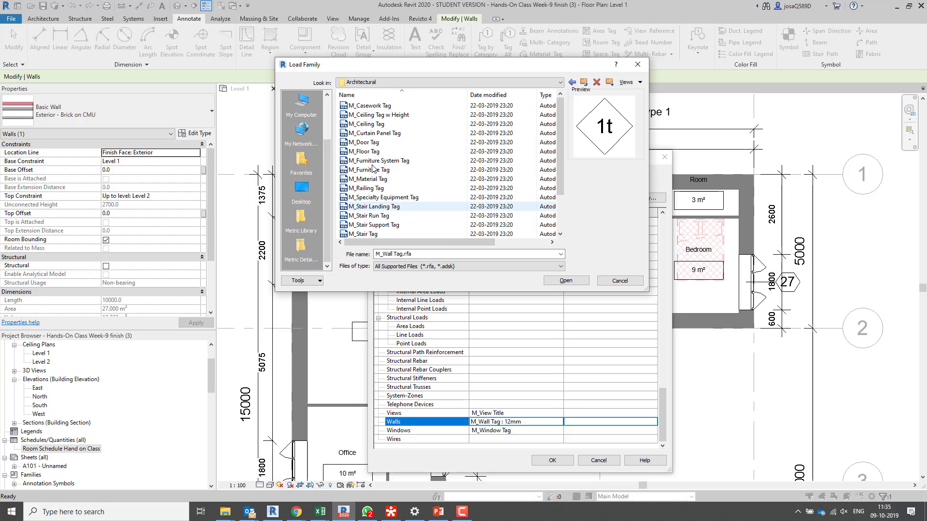
- Examine the tag families in the Civil and Structural annotations folders, closing the dialogs without loading anything
click(584, 81)
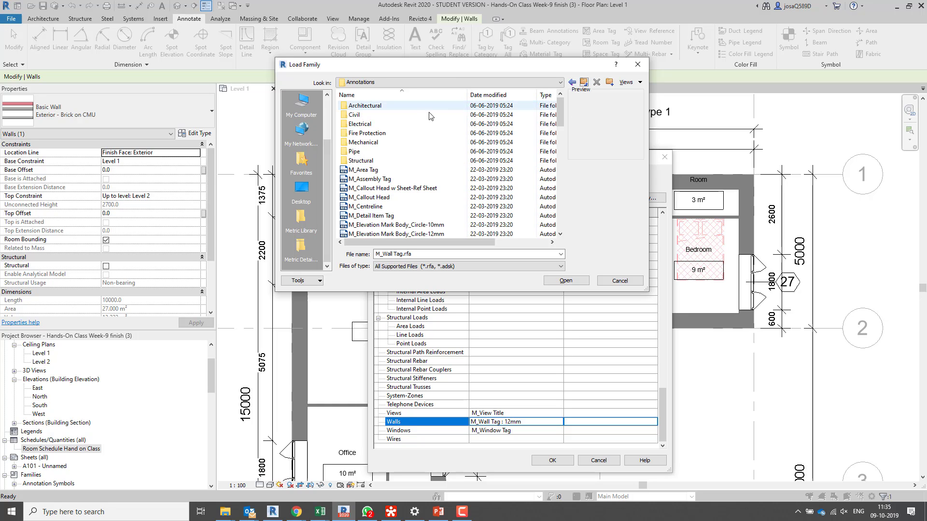
double_click(383, 115)
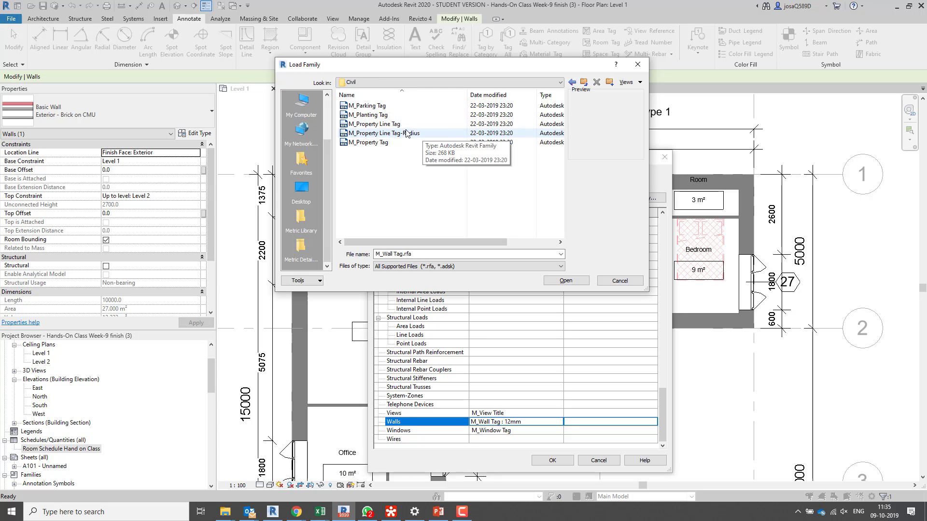
click(584, 81)
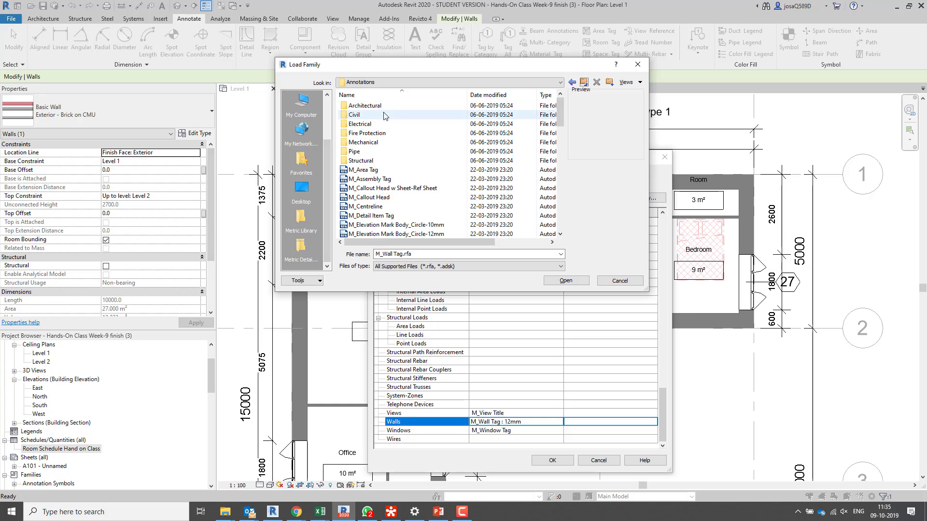
double_click(375, 160)
scroll(375, 160, down, 15)
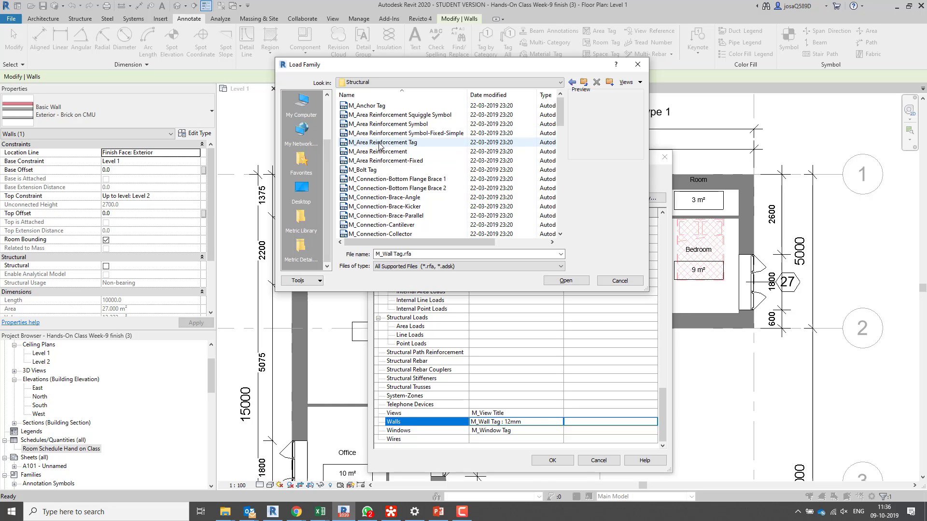
scroll(381, 146, down, 2)
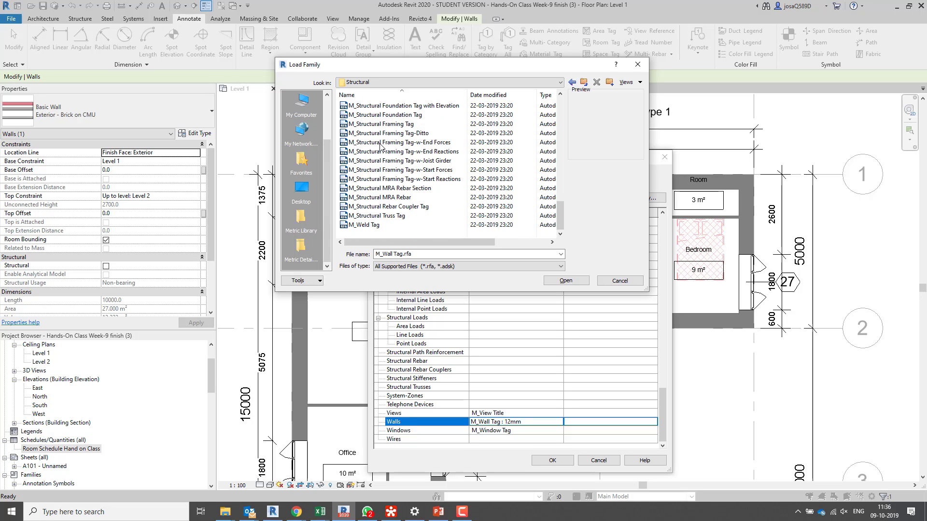
scroll(386, 188, up, 10)
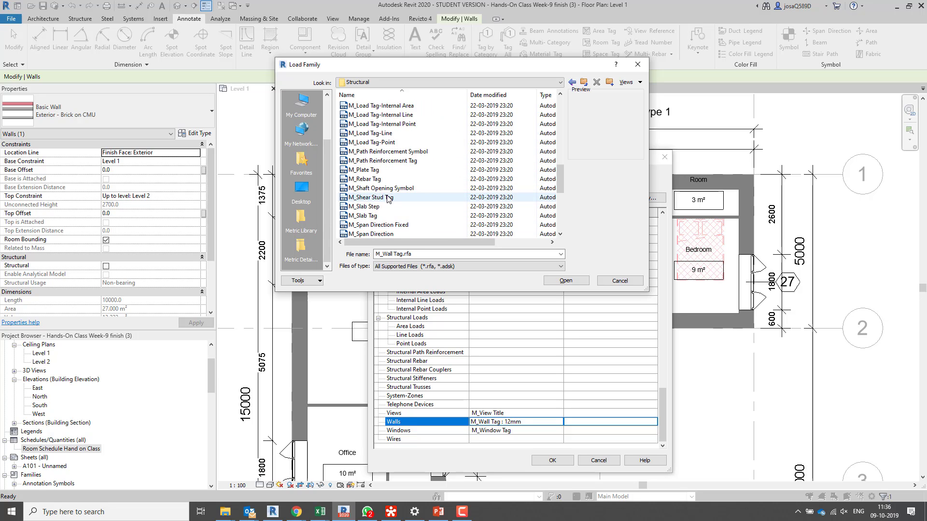
scroll(387, 196, up, 7)
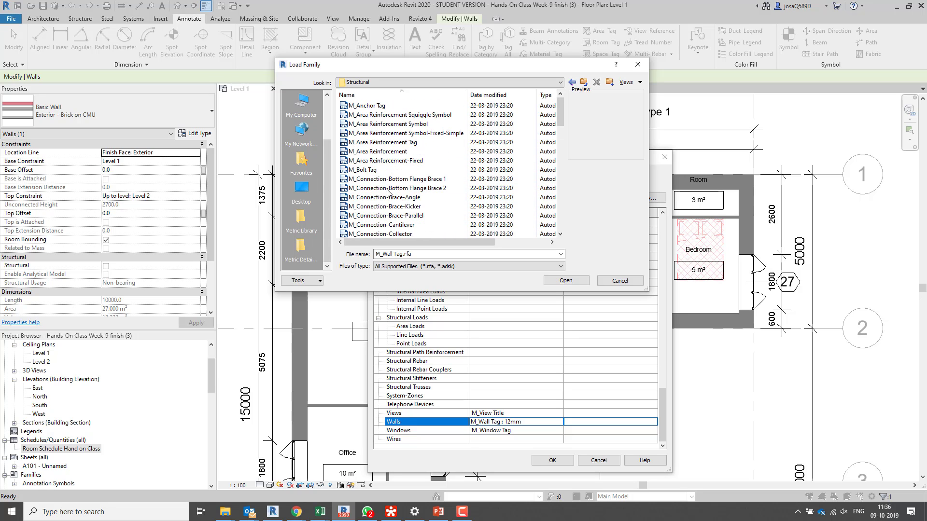
click(586, 83)
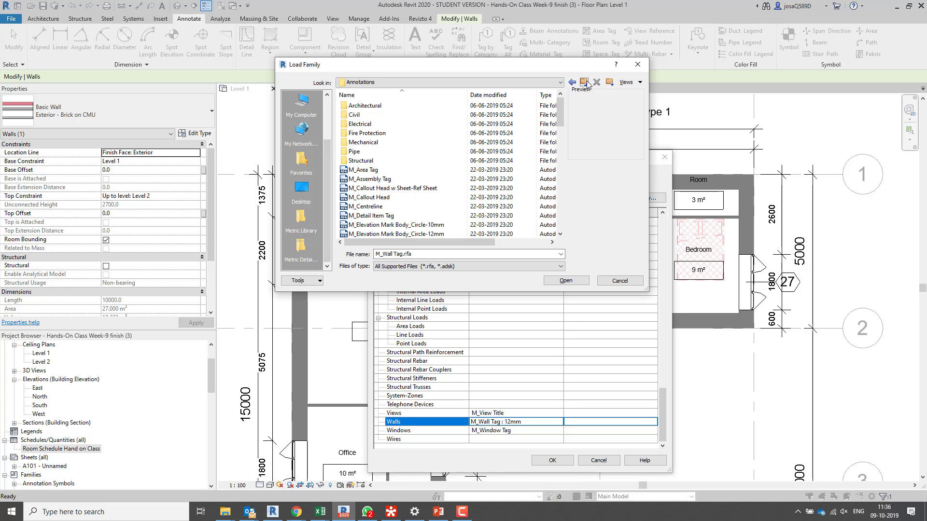
click(637, 64)
click(665, 157)
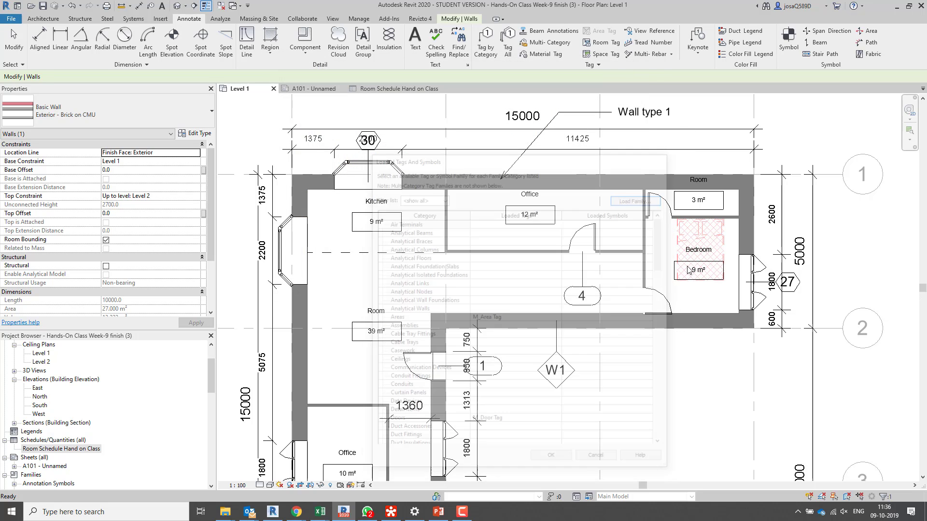
- Open the M_Wall Tag family of the "W1" tag on the grid 2 wall for editing
click(562, 370)
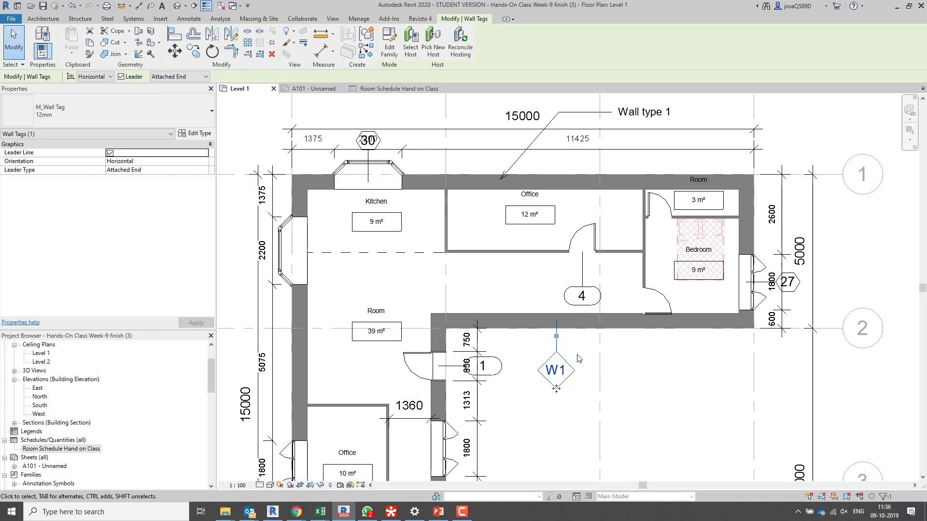
click(394, 40)
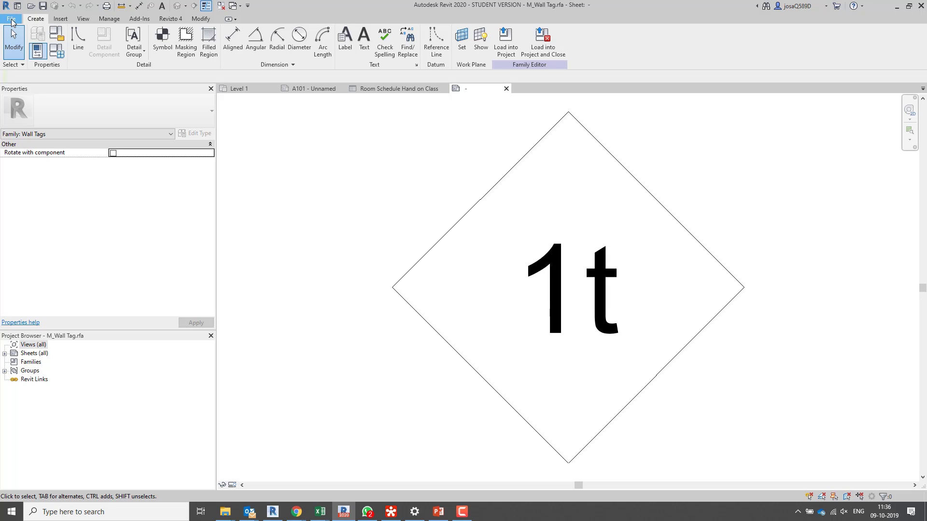
click(12, 22)
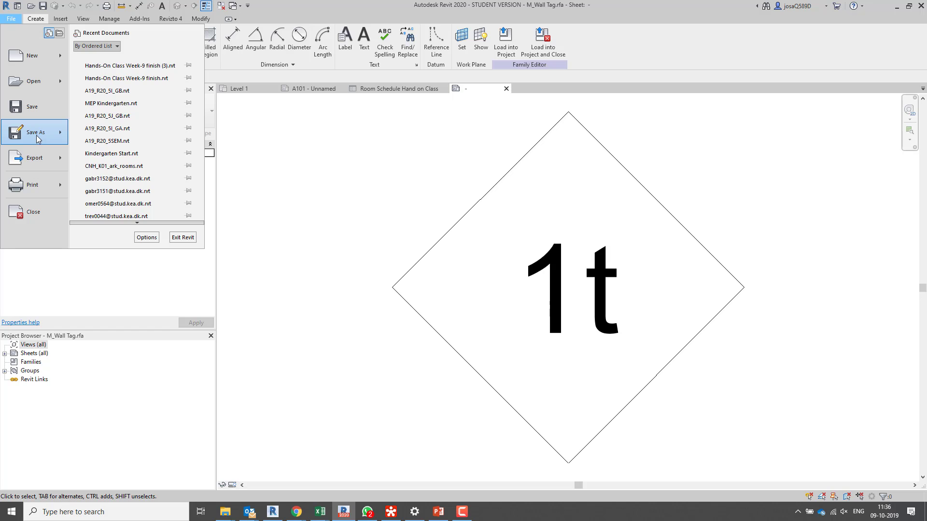
mouse_move(38, 139)
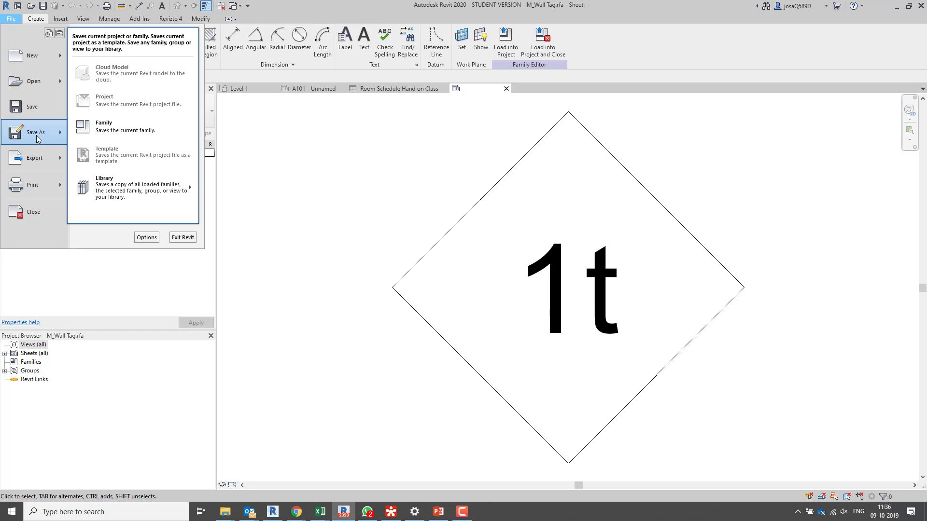
click(141, 129)
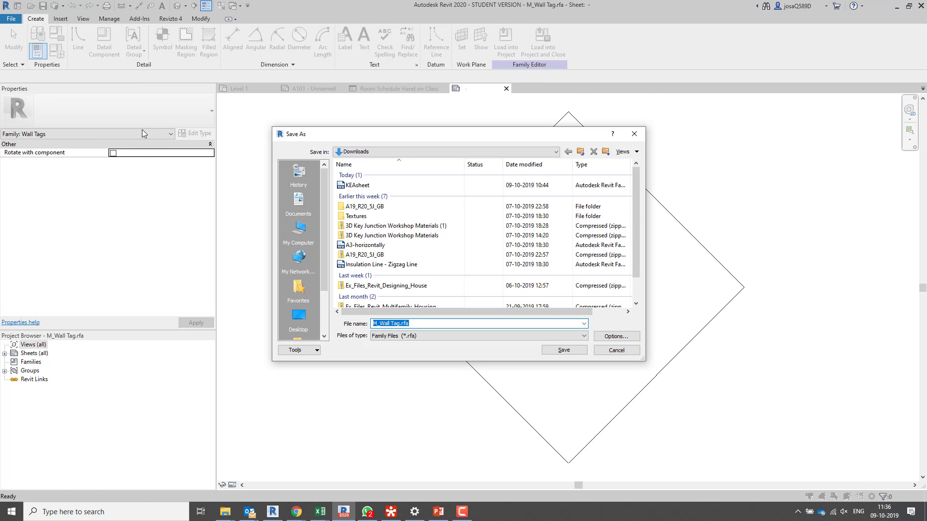
scroll(299, 261, down, 2)
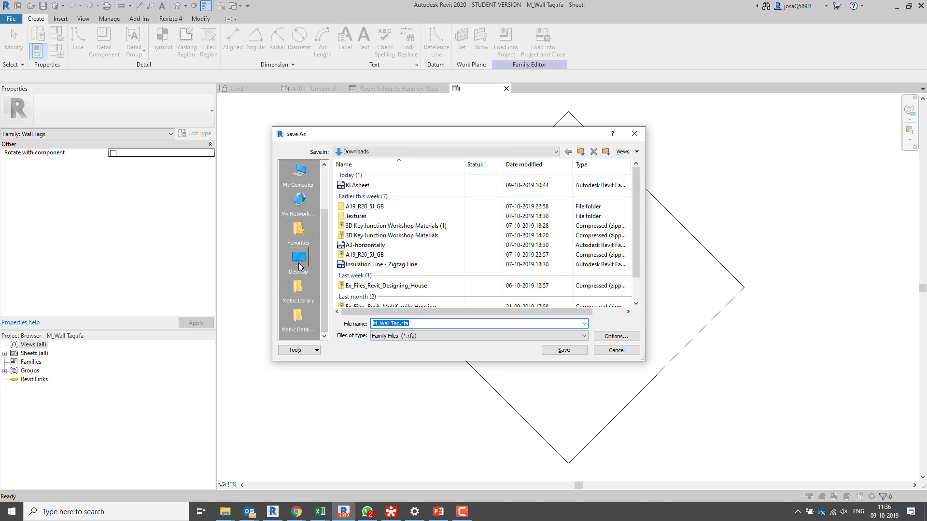
click(300, 288)
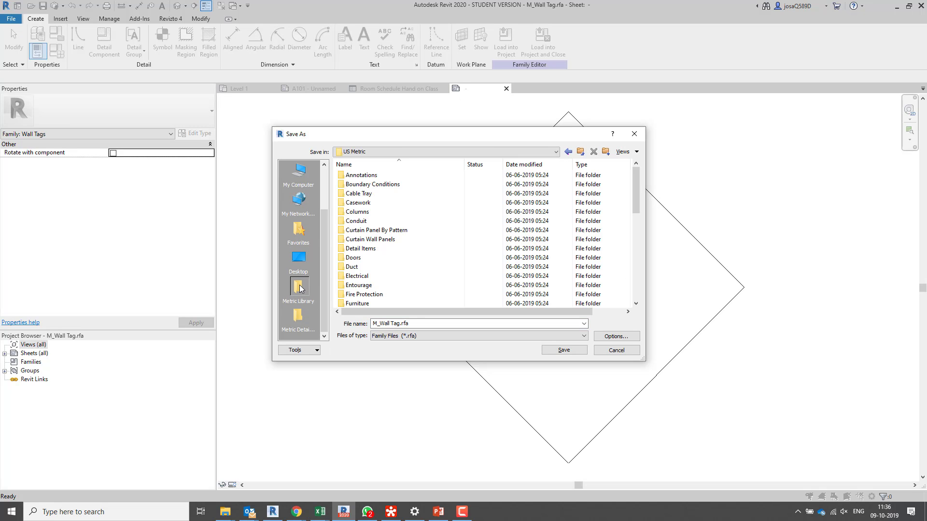
double_click(380, 178)
scroll(367, 273, down, 10)
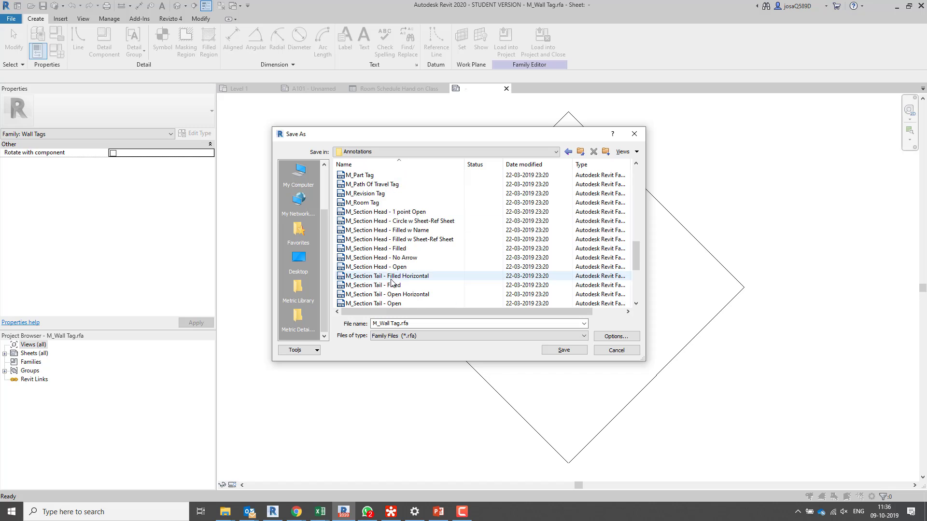
scroll(391, 283, down, 5)
triple_click(400, 326)
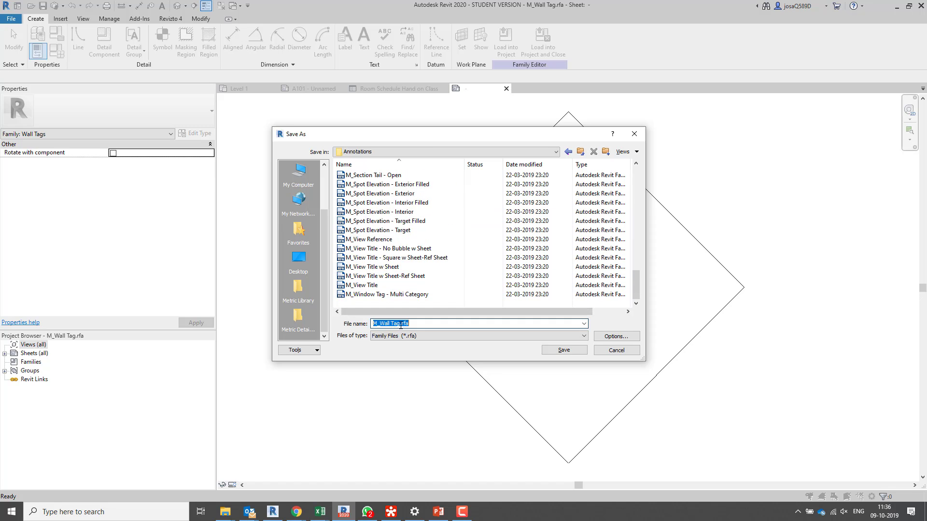
click(400, 324)
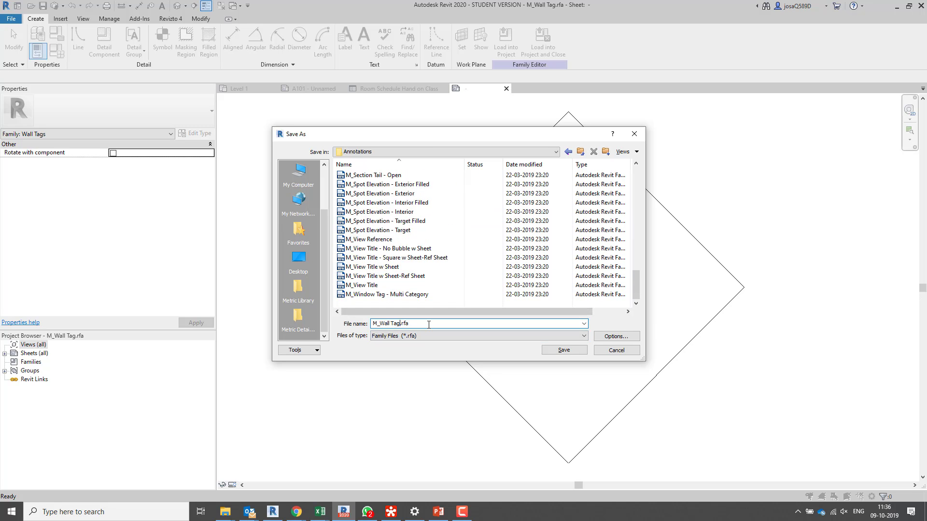
text(1)
text(Class)
click(626, 353)
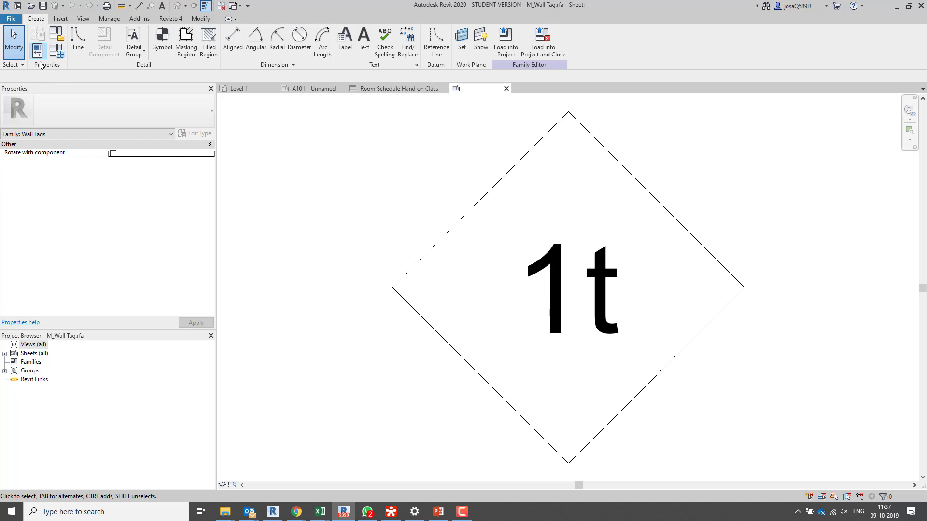
- Save the tag family as "M_Wall Tag JOSA" in the Metric Library's Annotations > Architectural folder
click(10, 20)
mouse_move(36, 137)
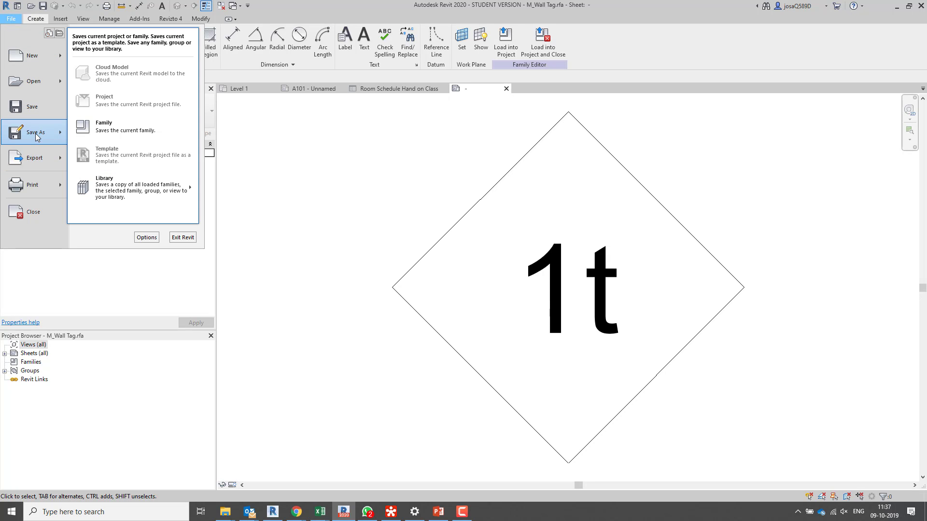
click(139, 126)
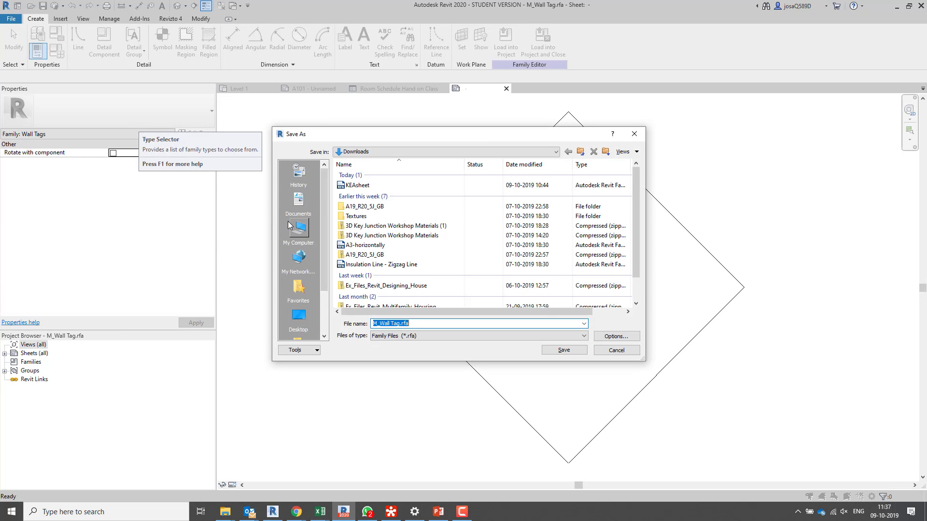
scroll(301, 296, down, 2)
click(300, 289)
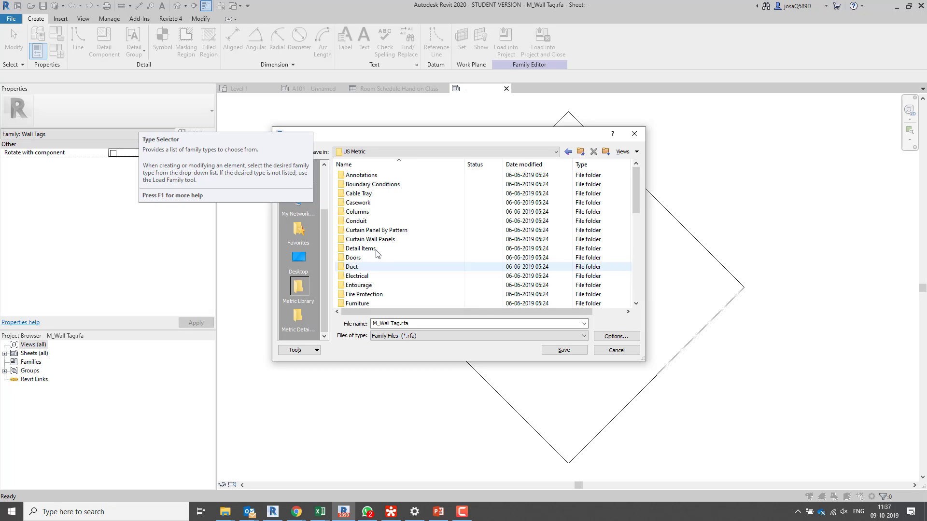
double_click(371, 175)
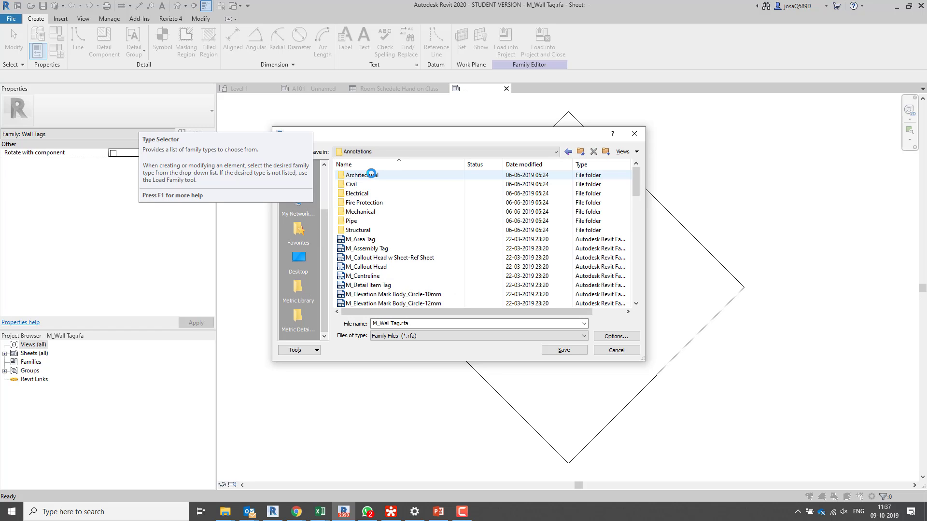
scroll(376, 276, down, 14)
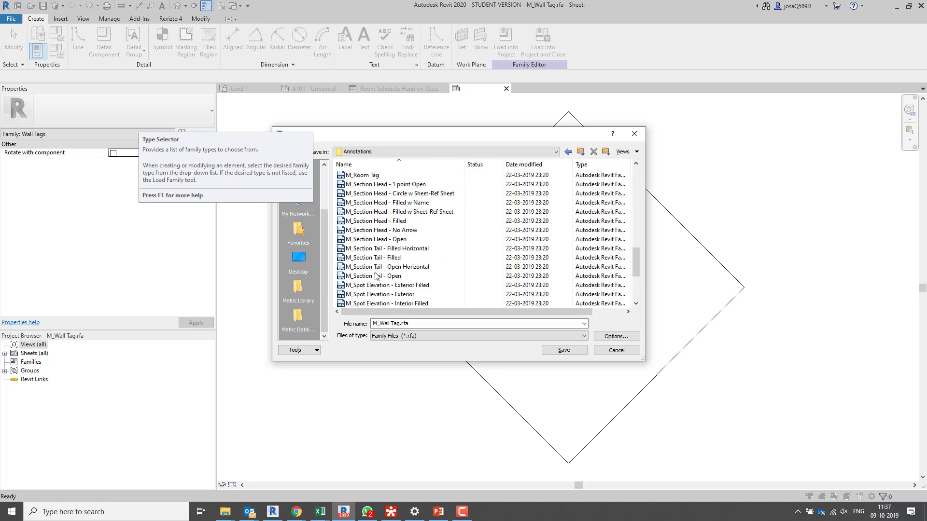
scroll(376, 276, down, 4)
scroll(367, 284, up, 7)
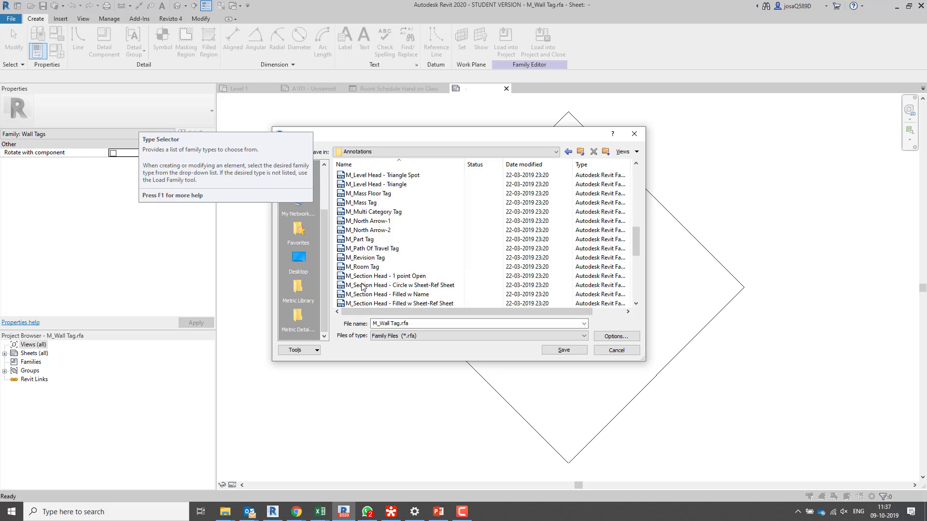
scroll(363, 287, up, 10)
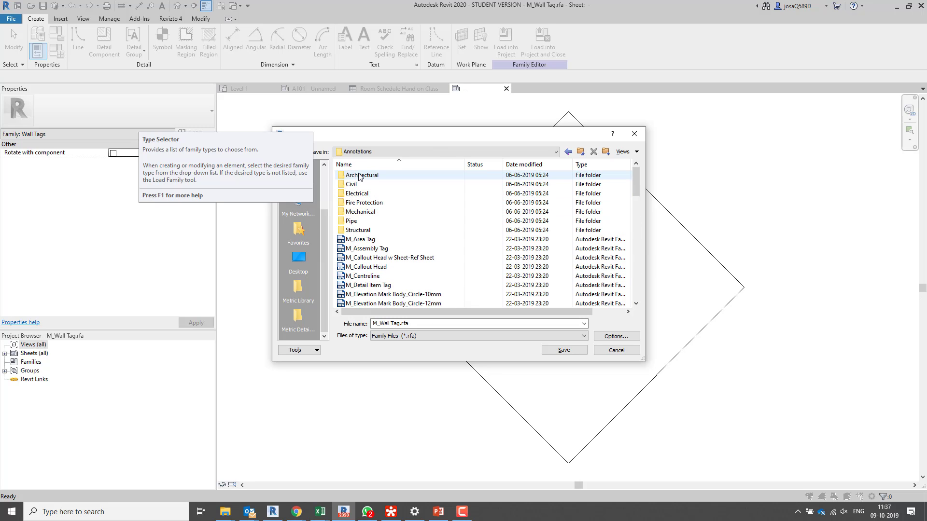
double_click(360, 178)
scroll(369, 251, down, 3)
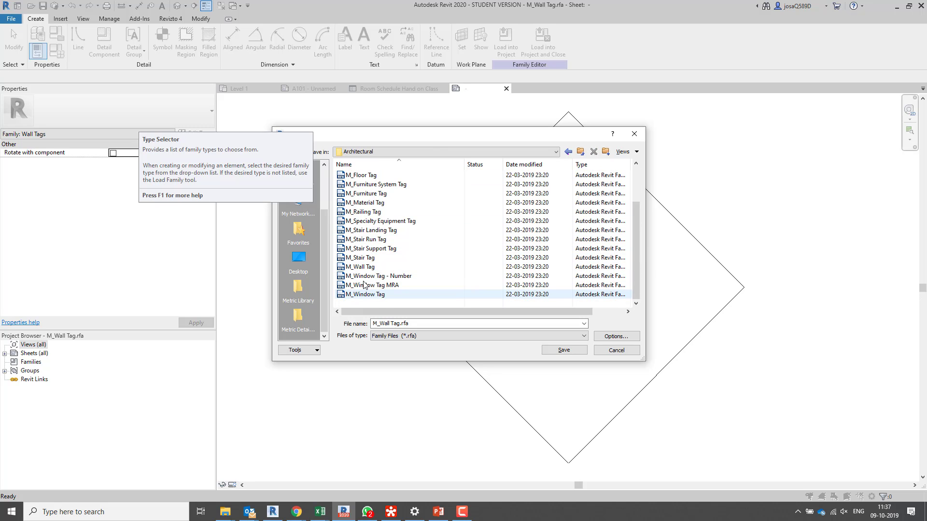
click(399, 324)
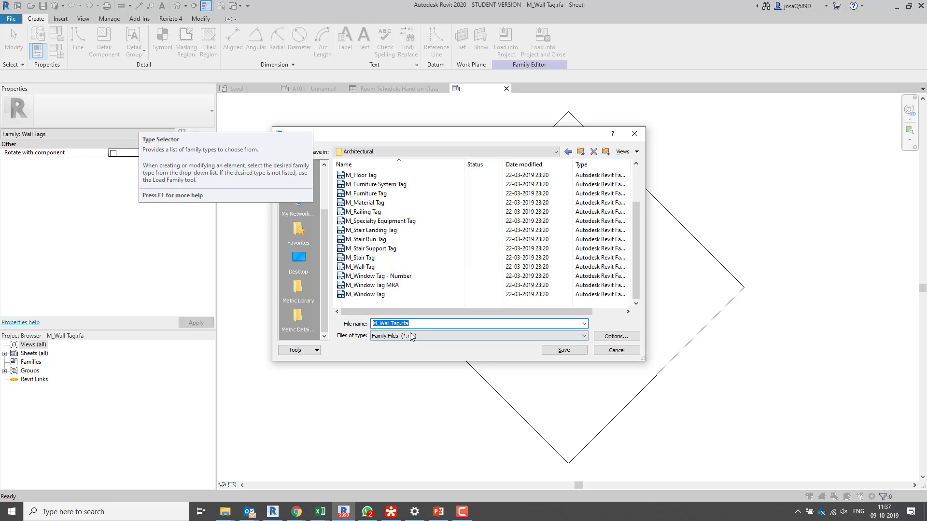
click(400, 324)
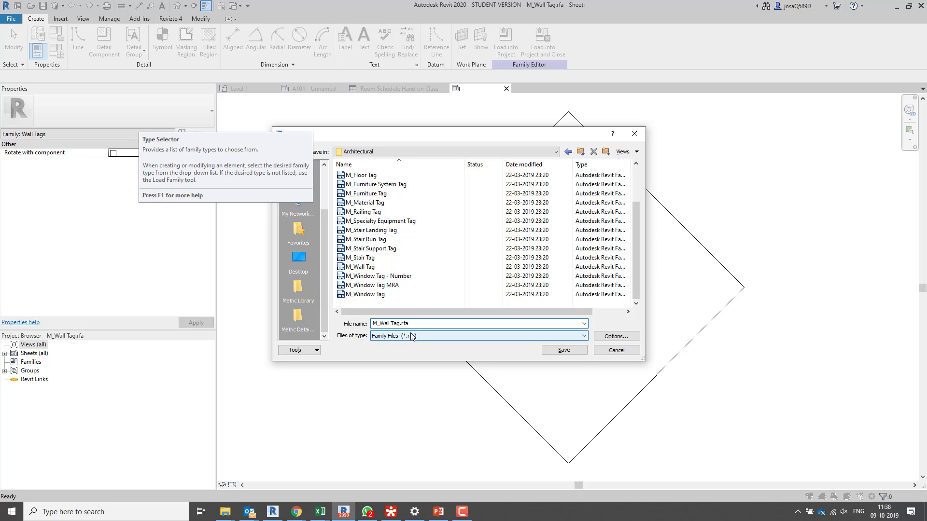
text(JOSA)
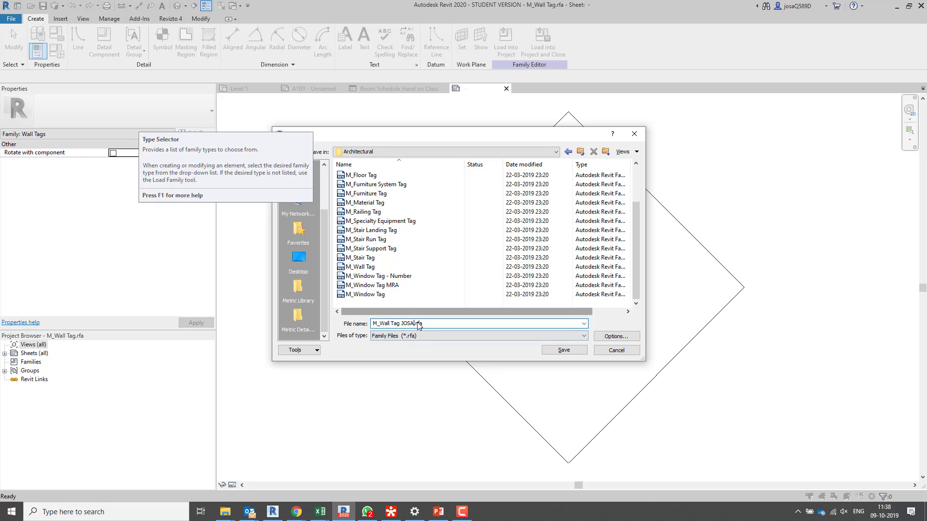
click(574, 355)
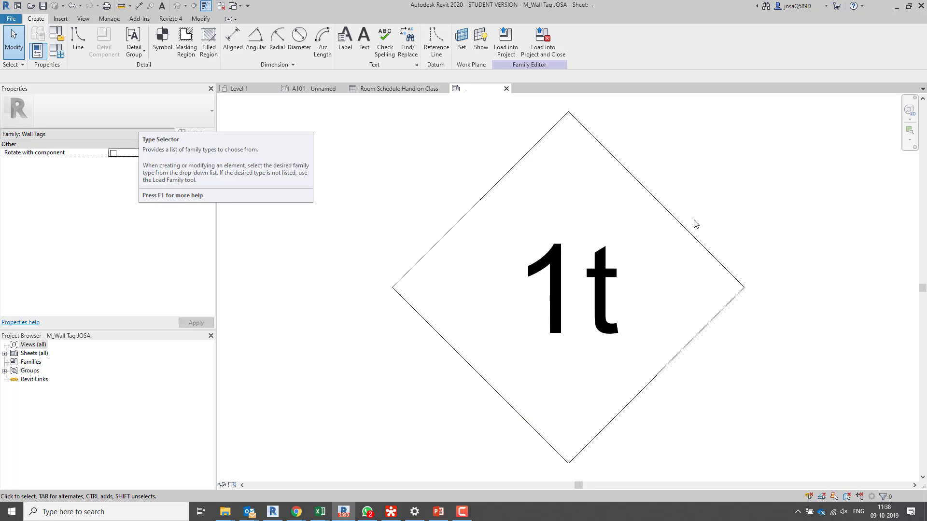
- Delete the four lines forming the diamond around the tag's "1t" label
scroll(704, 203, down, 2)
drag(644, 151, 576, 196)
ctrl+click(534, 343)
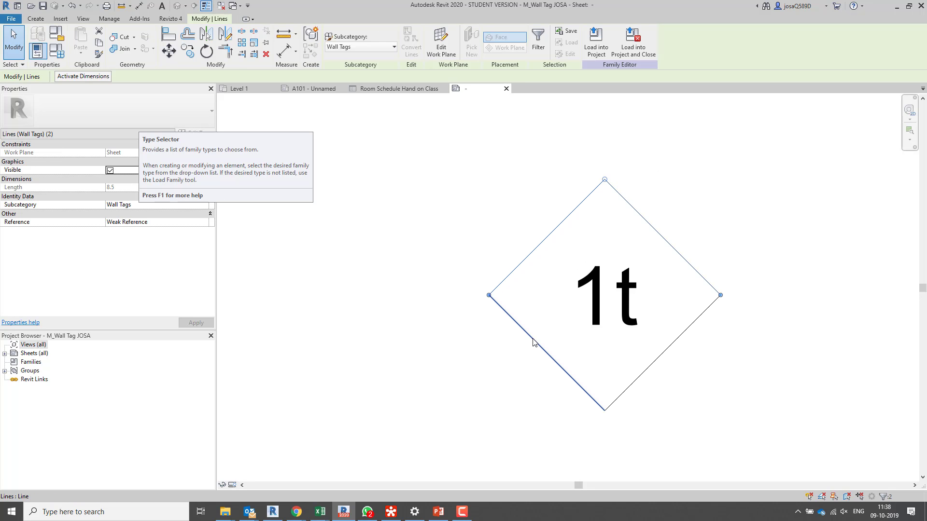
ctrl+click(660, 359)
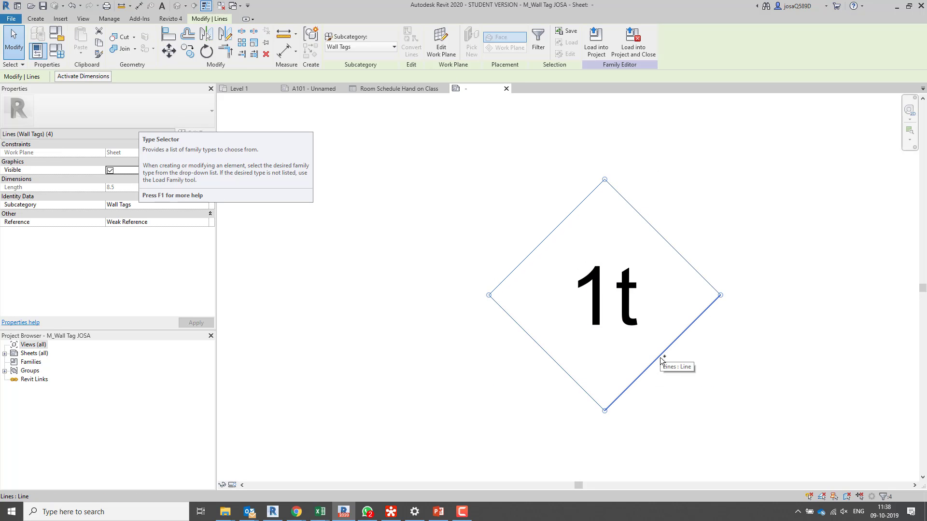
key(Delete)
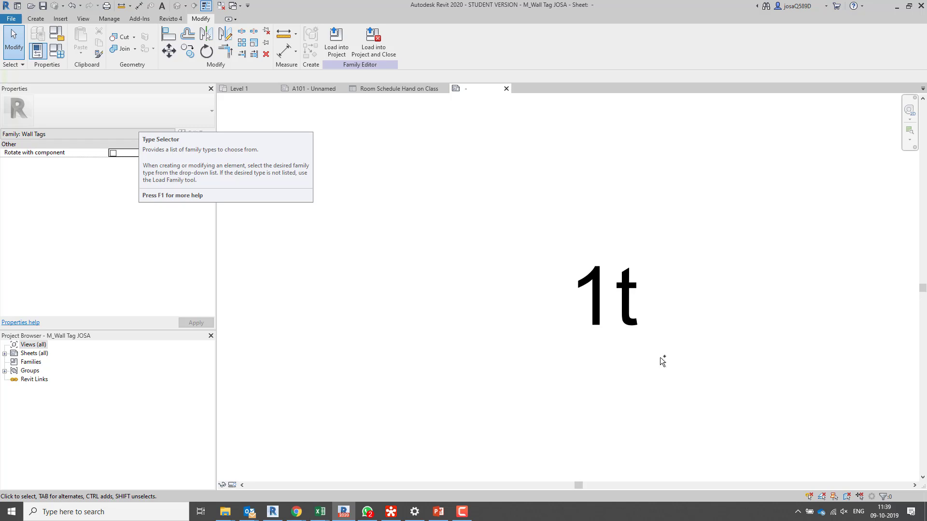
- Examine the parameters assigned to the "1t" label, closing its label settings without changes
click(608, 305)
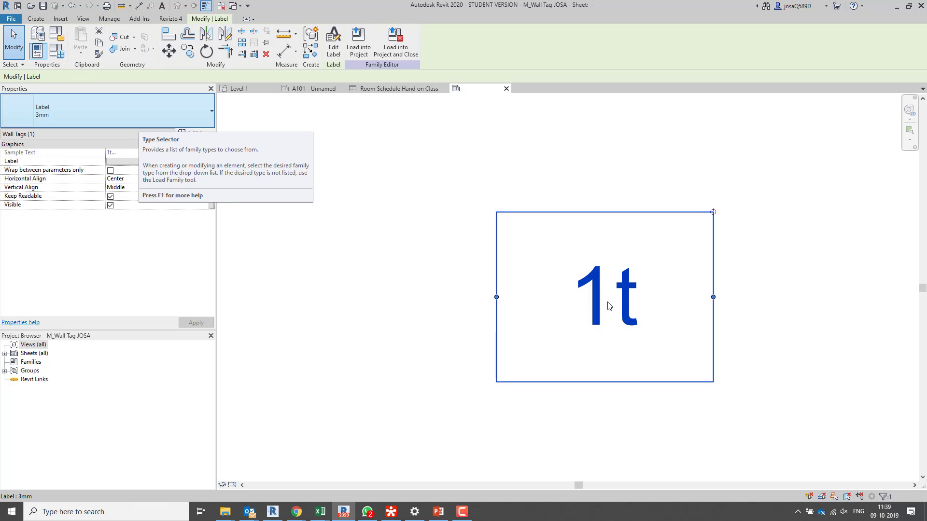
key(Escape)
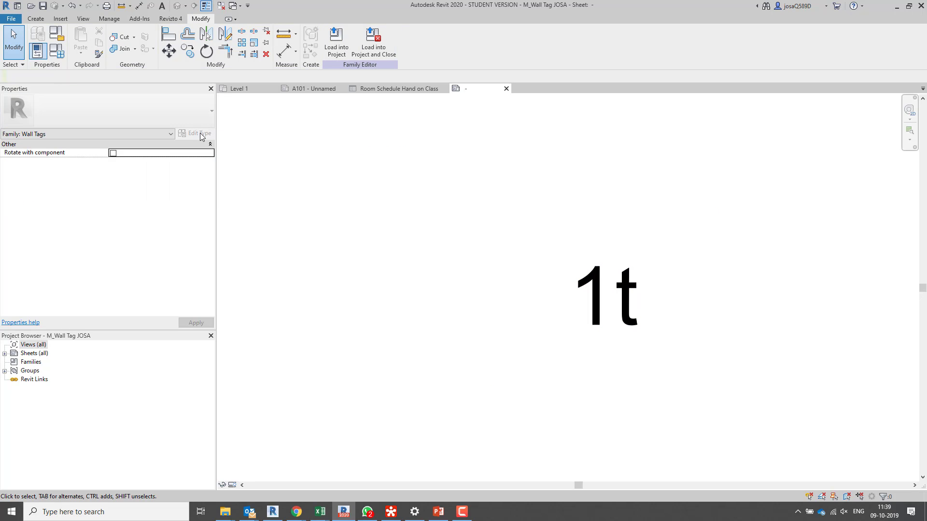
click(514, 239)
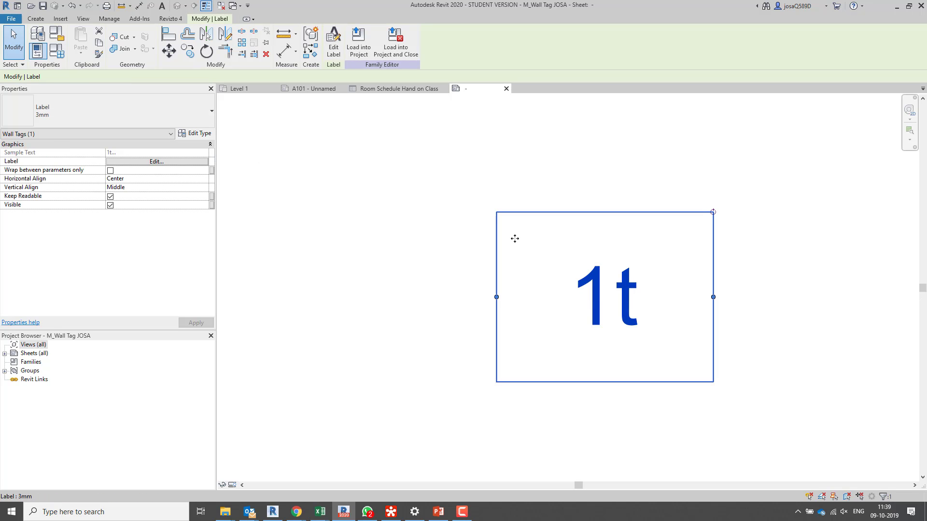
click(133, 163)
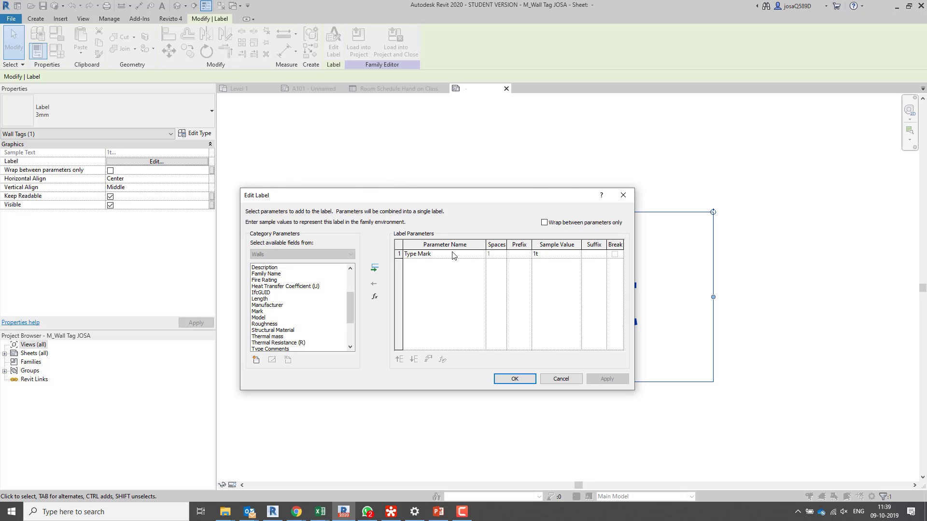
click(623, 195)
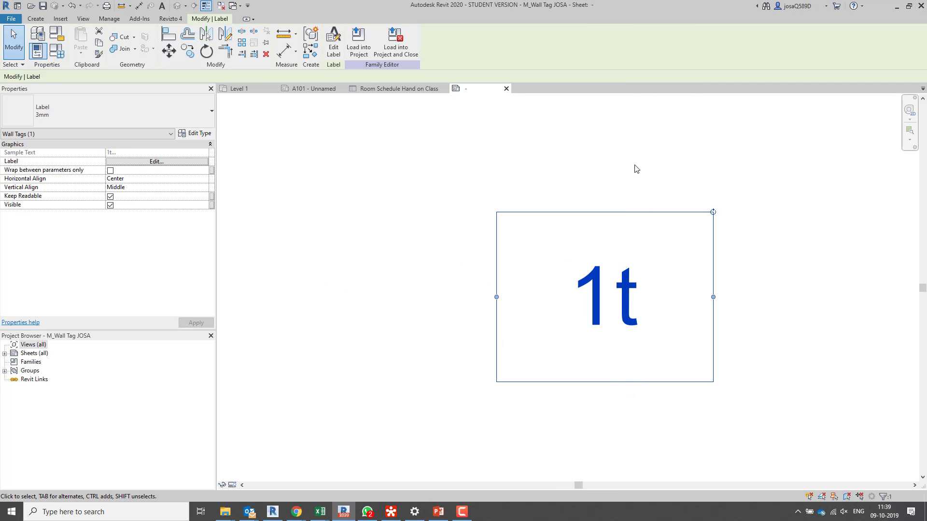
click(637, 168)
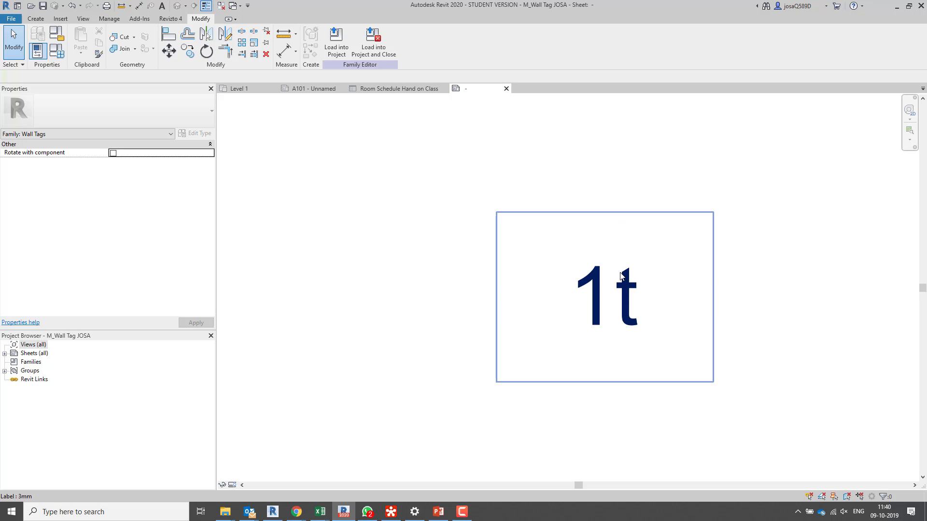
- Replace the Type Mark parameter of the "1t" label with Family Name and Type Name
click(635, 301)
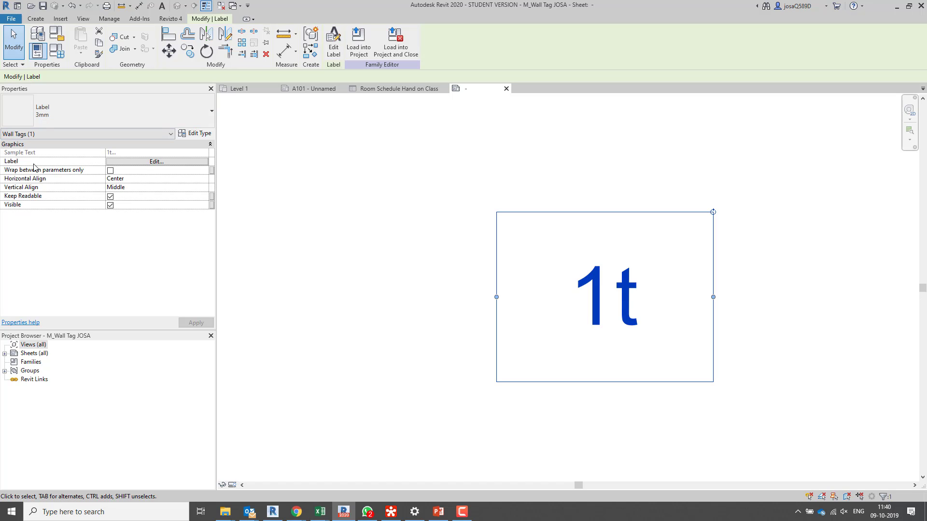
click(156, 162)
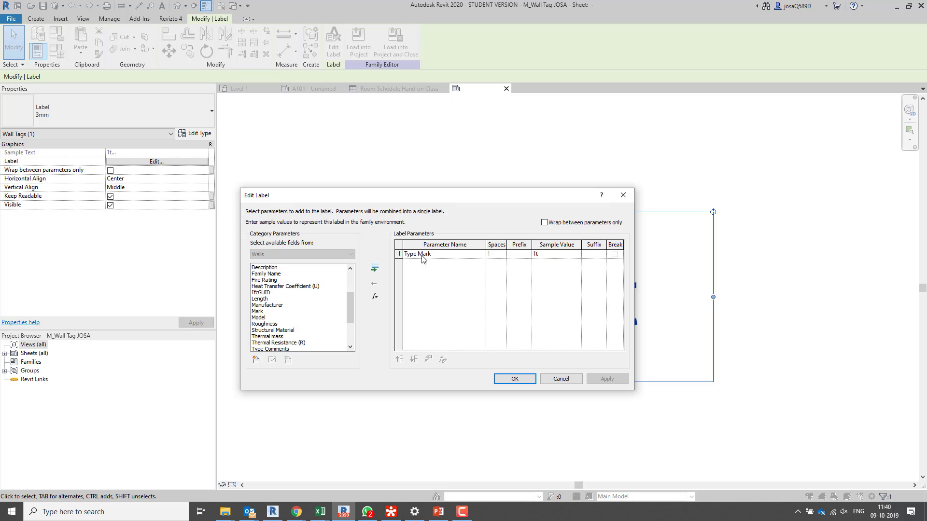
click(425, 255)
click(375, 282)
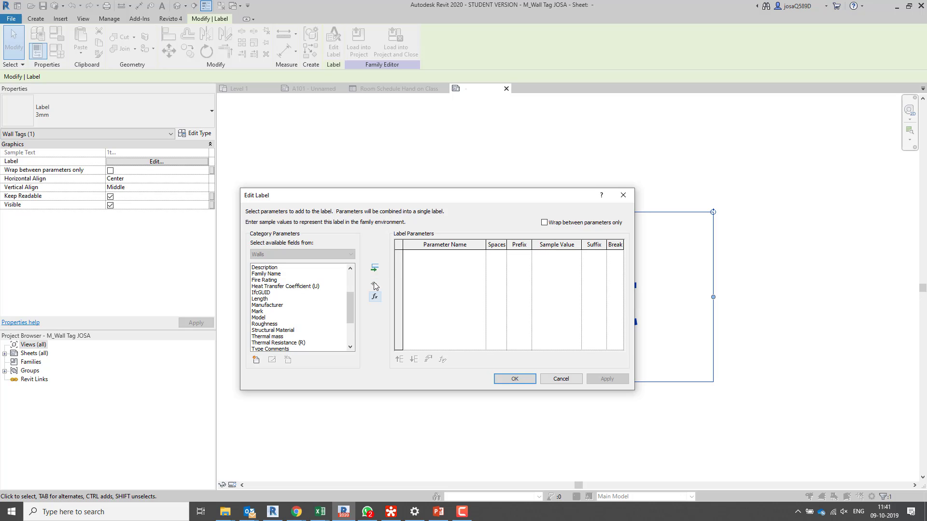
click(272, 274)
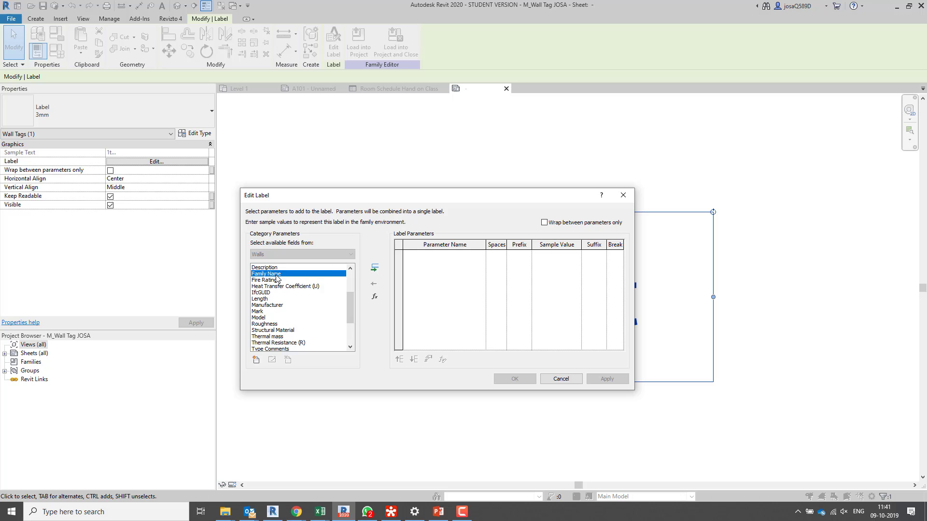
click(375, 268)
scroll(305, 315, down, 3)
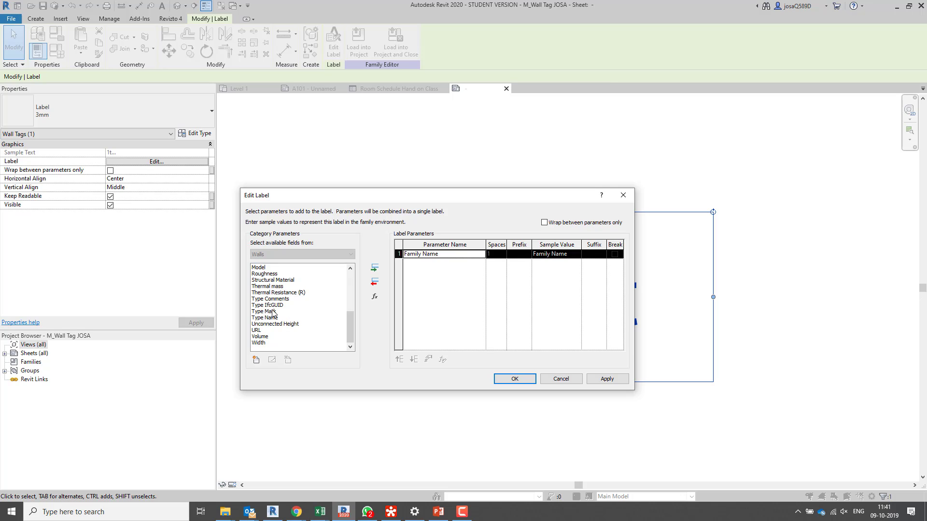
click(272, 318)
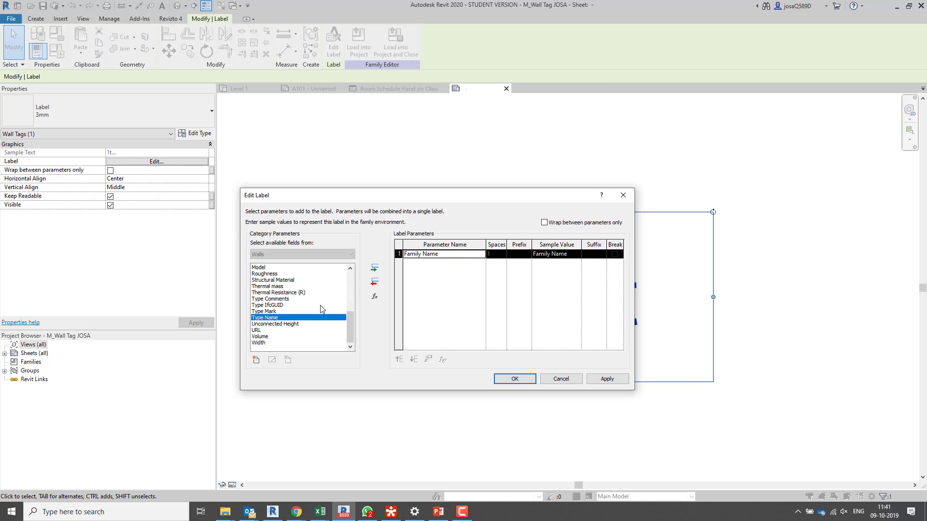
click(375, 268)
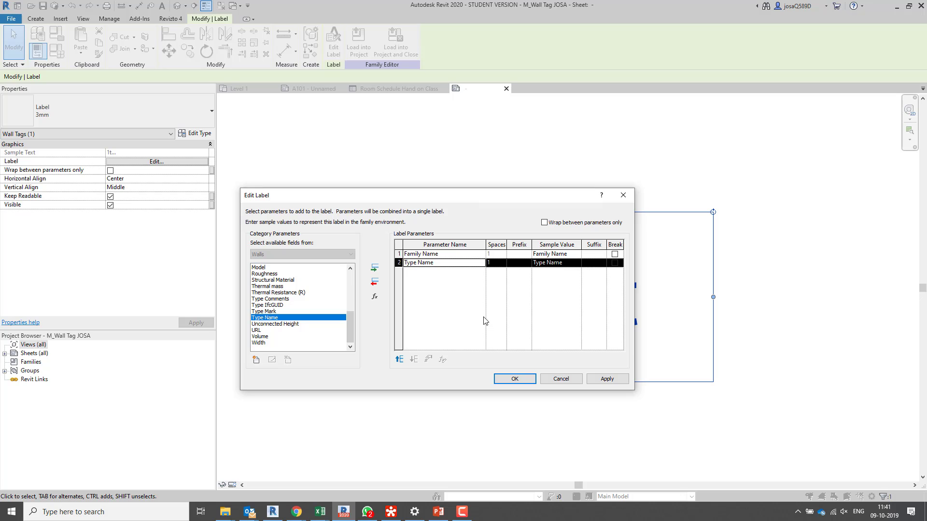
click(515, 379)
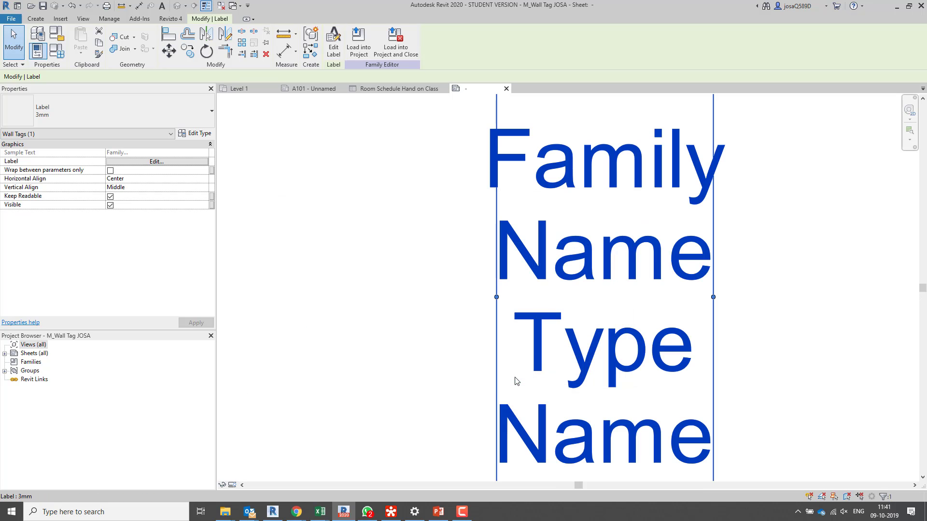
- Widen the label's frame so that Family Name and Type Name each fit on one line
scroll(515, 379, down, 4)
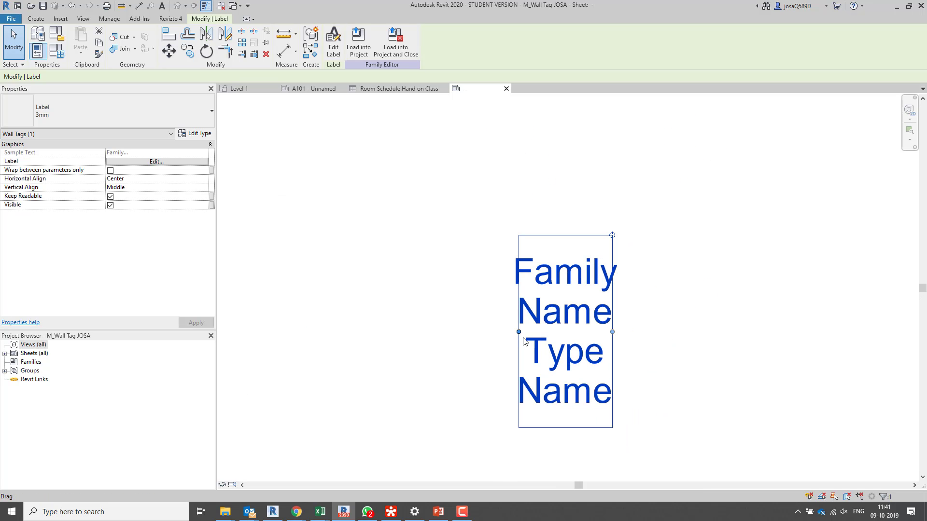
drag(519, 332, 433, 333)
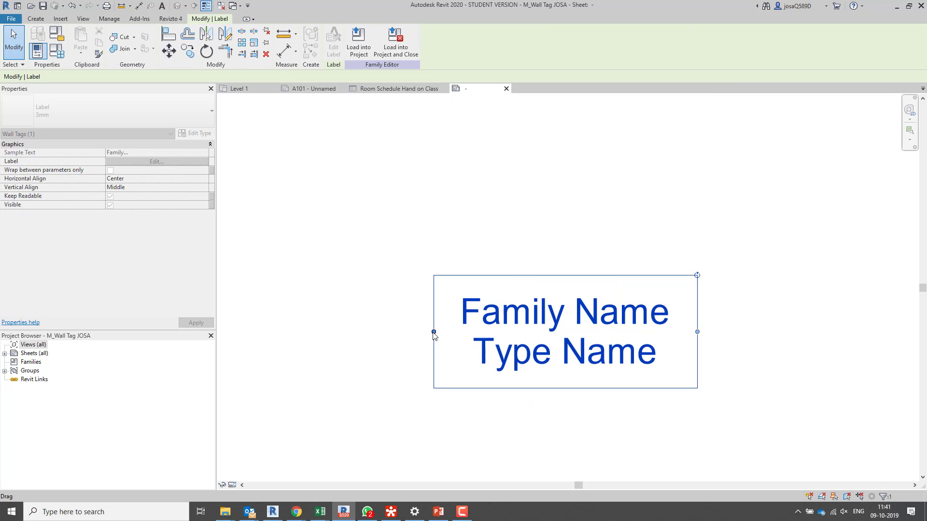
click(315, 332)
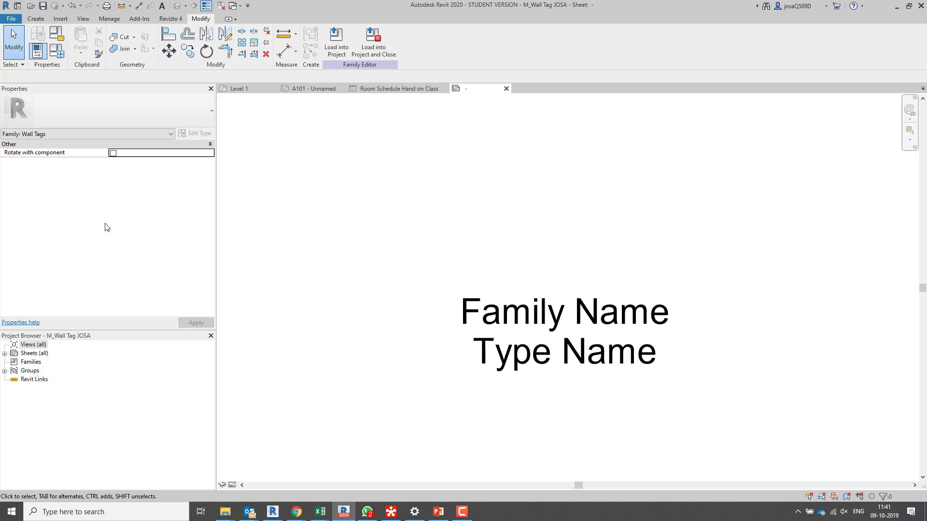
- Undo the label's widening and its parameter replacement
key(ctrl+z)
key(ctrl+z)
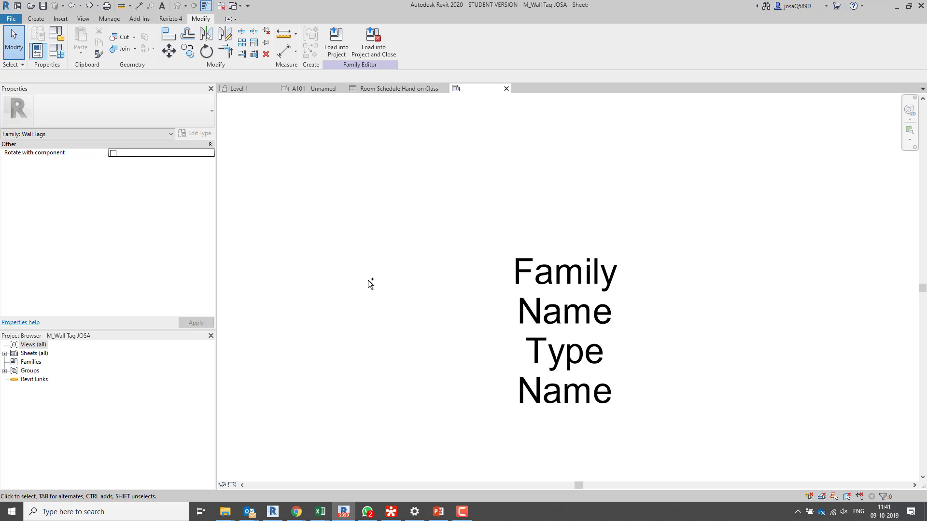
click(549, 325)
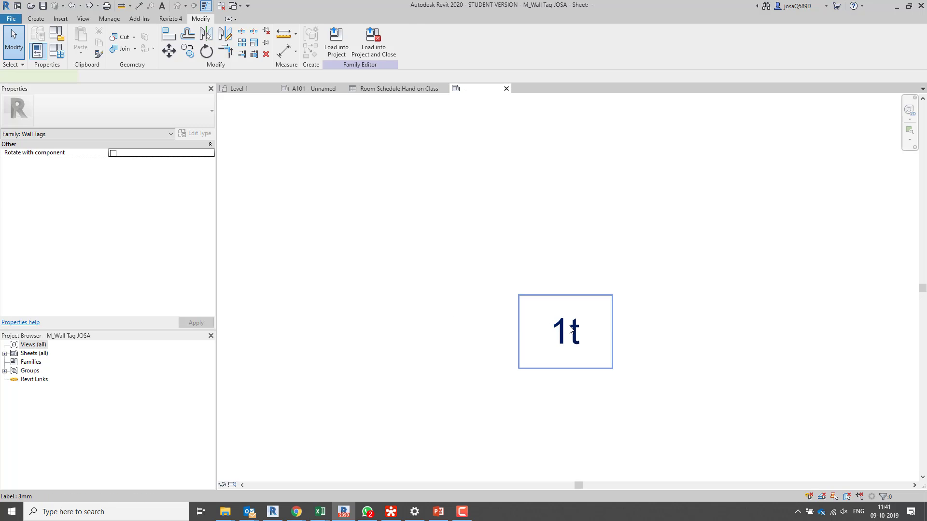
click(570, 330)
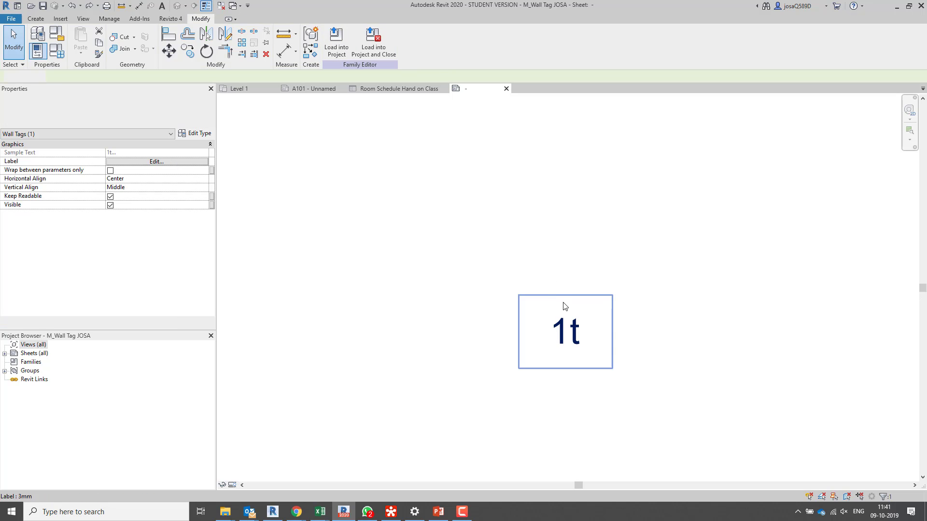
click(534, 238)
click(566, 322)
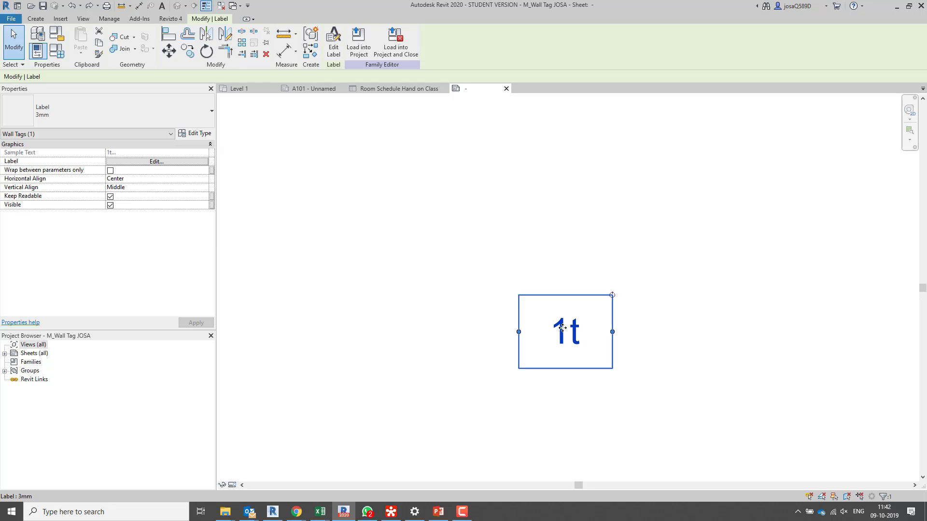
key(Escape)
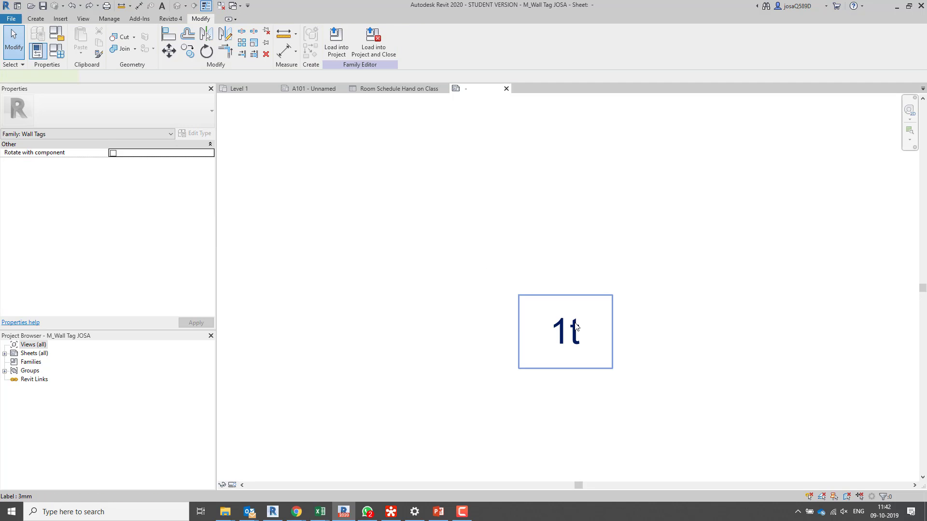
- Remove Type Mark from the "1t" label and add Family Name and Type Name as its parameters
click(576, 327)
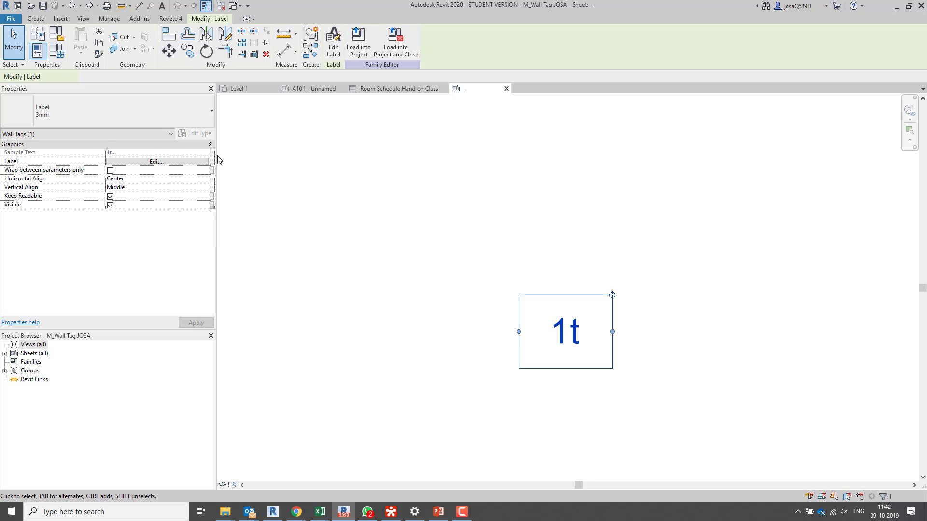
click(124, 162)
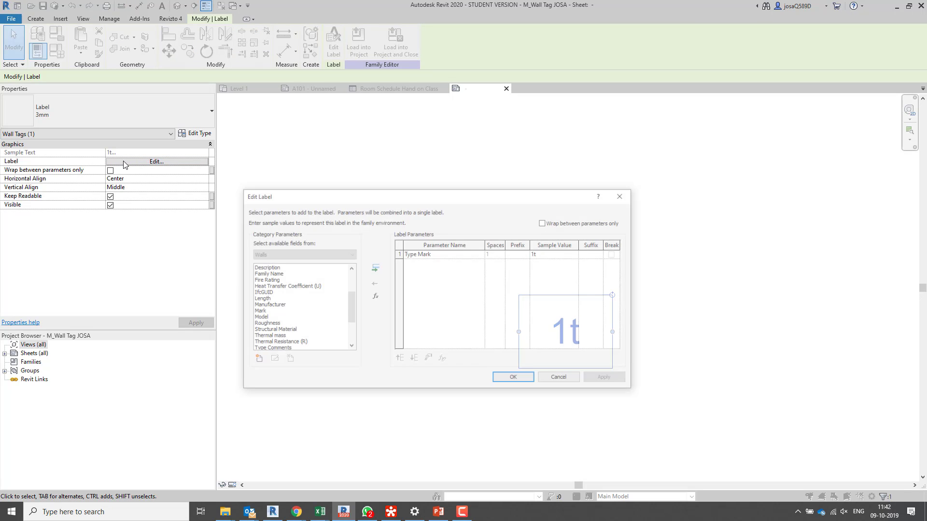
click(443, 256)
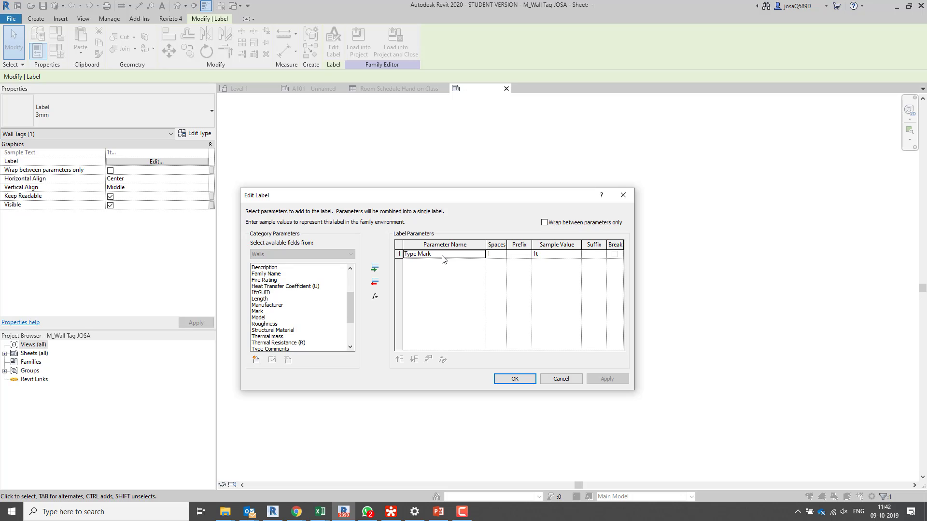
click(374, 282)
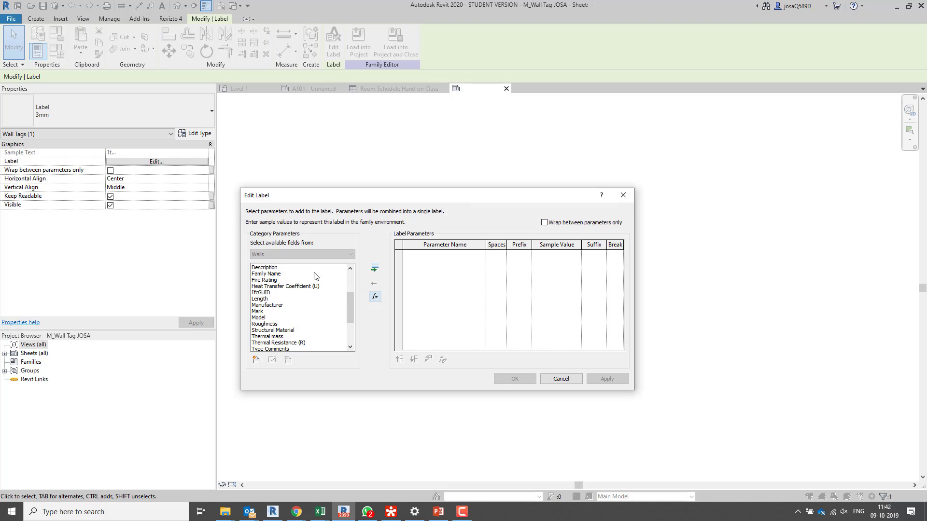
click(279, 274)
click(374, 268)
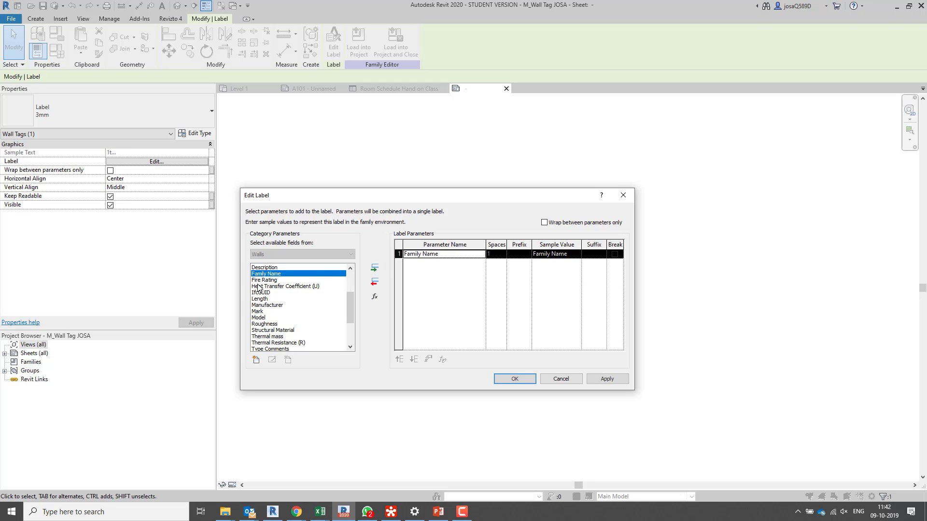
scroll(272, 332, down, 3)
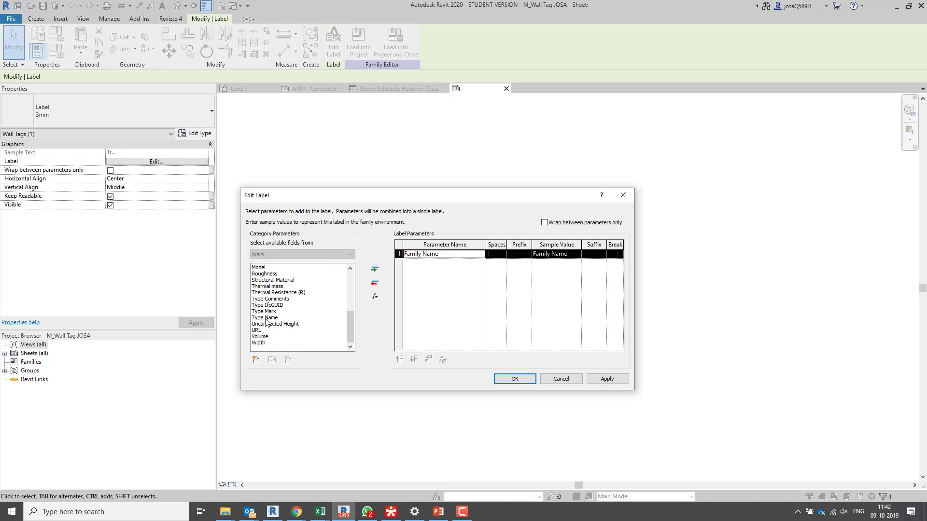
click(271, 317)
click(375, 269)
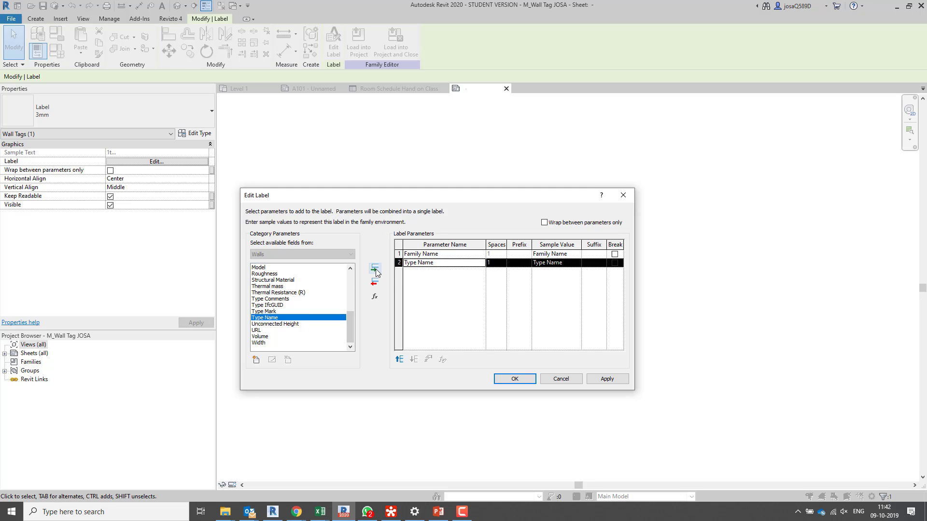
click(520, 380)
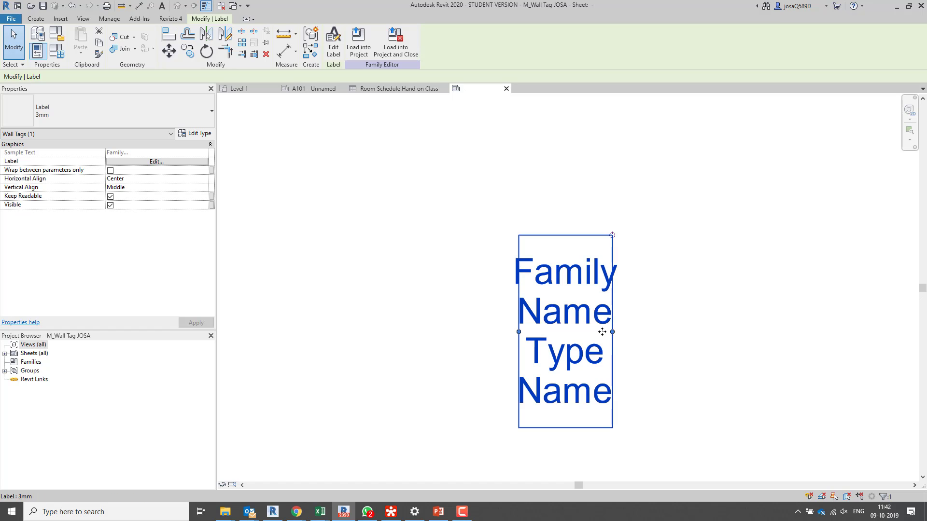
- Widen the label's frame to fit its text in two lines, and load the tag family into the project, saving and closing it
drag(615, 337, 748, 331)
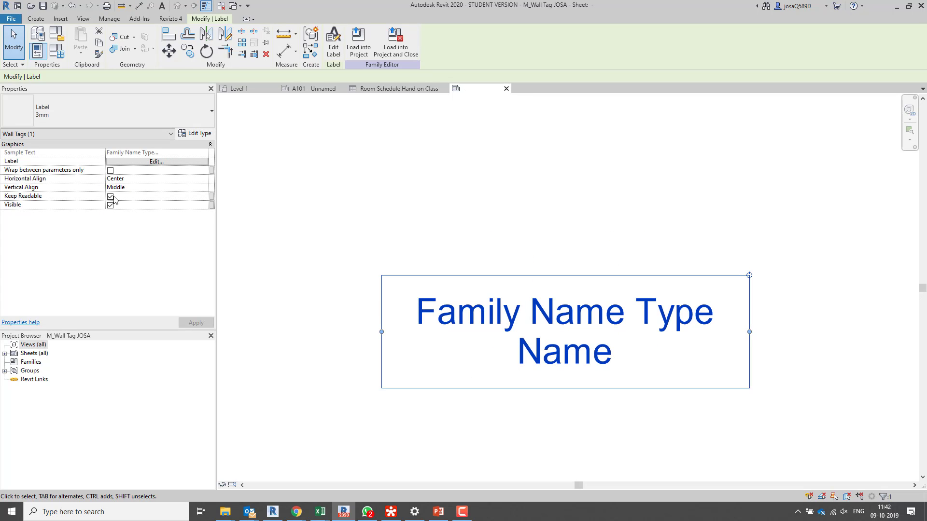
click(405, 43)
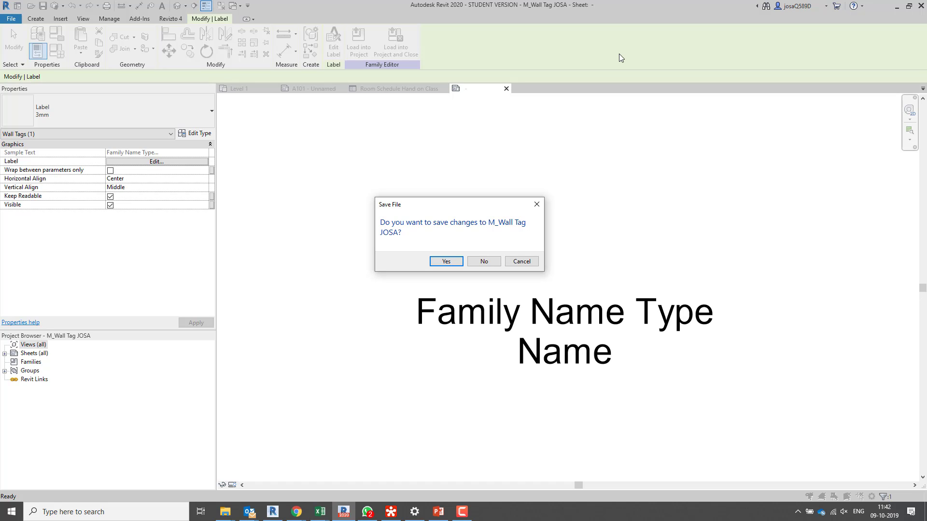
click(447, 261)
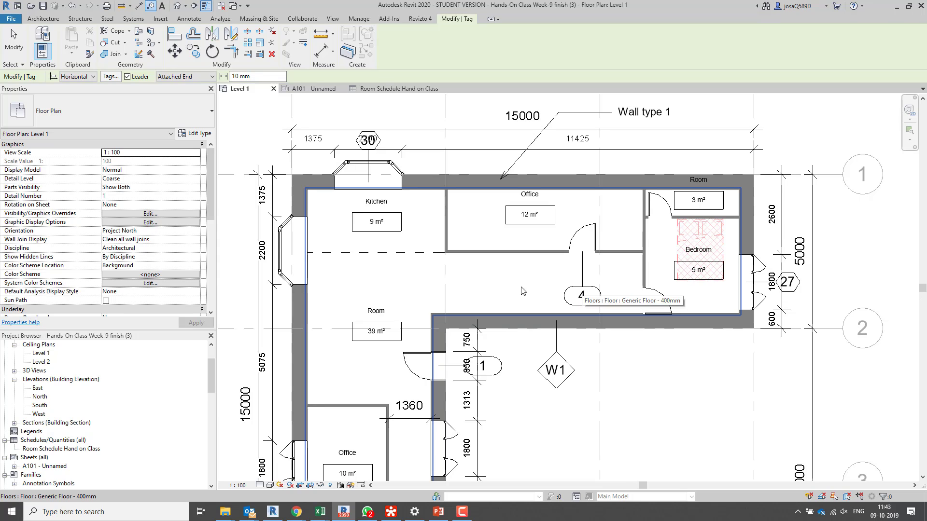
- Inspect the "4" door tag below the Office door on the Level 1 plan without editing its family
scroll(609, 299, down, 4)
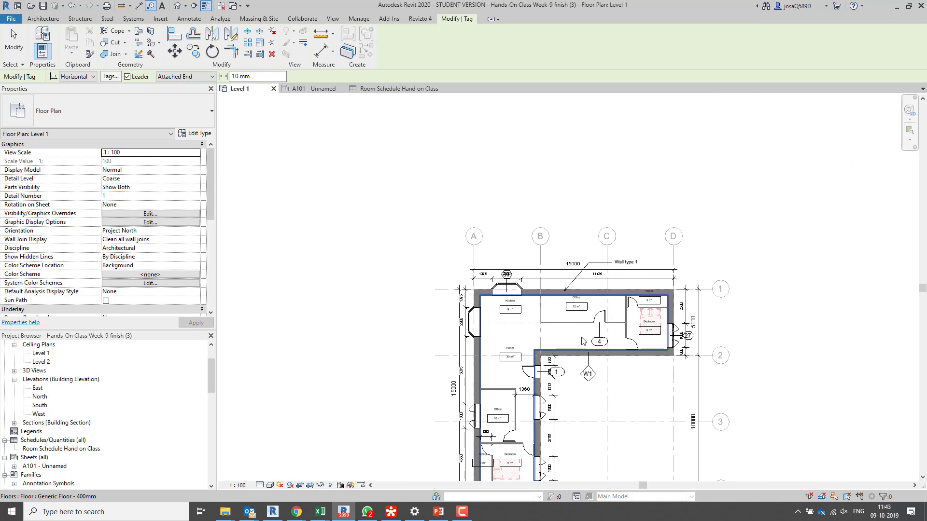
scroll(596, 336, up, 5)
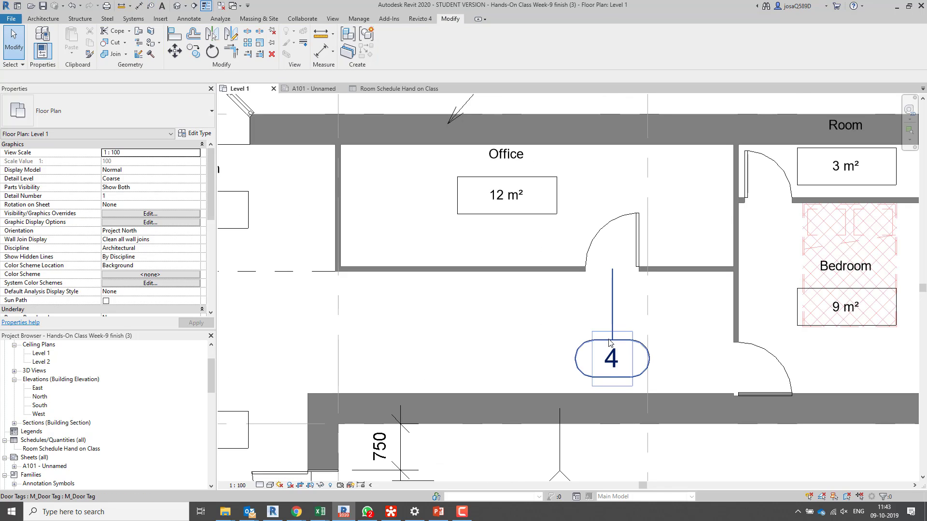
click(598, 338)
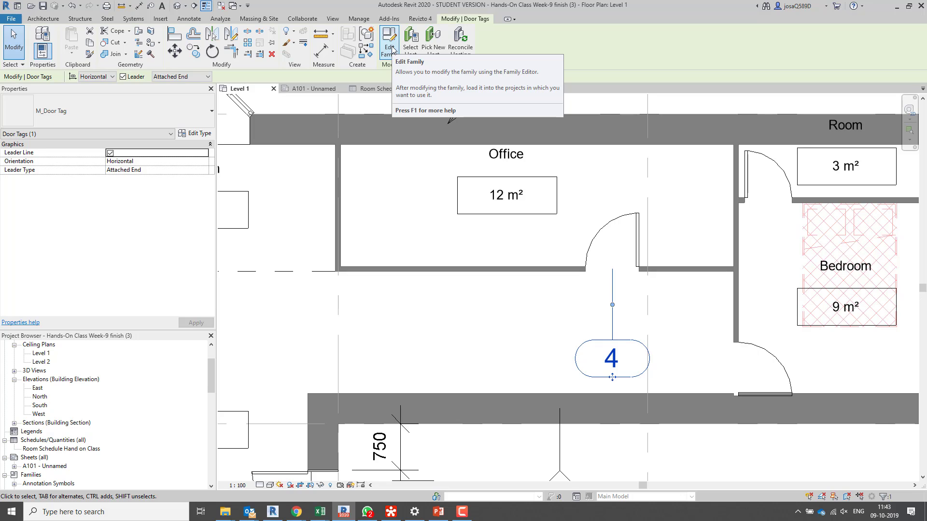
key(Escape)
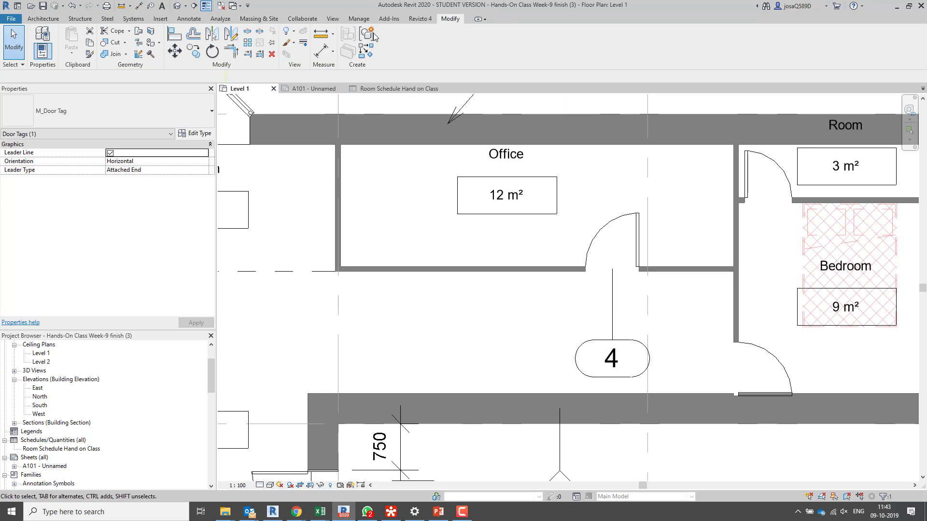
- Check the wall tag types available for the "W1" tag on grid 2 without changing its type
scroll(521, 340, down, 2)
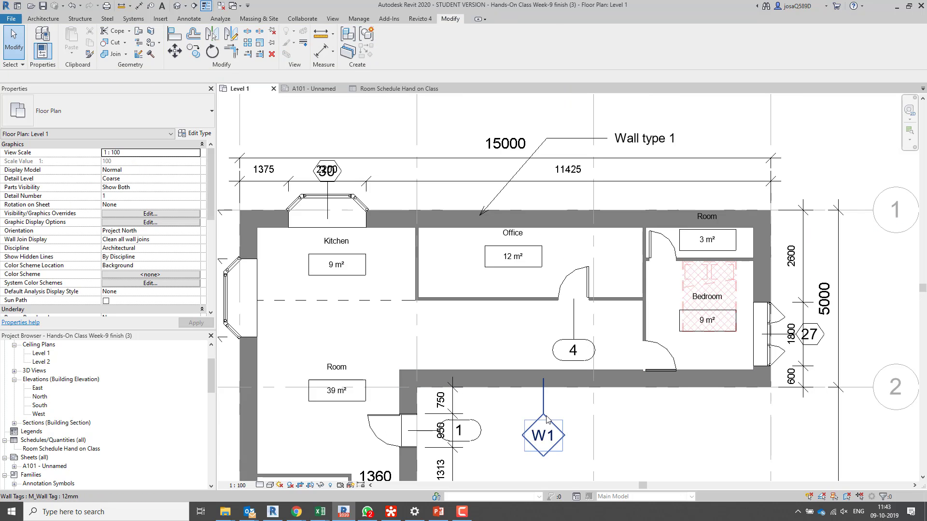
click(553, 416)
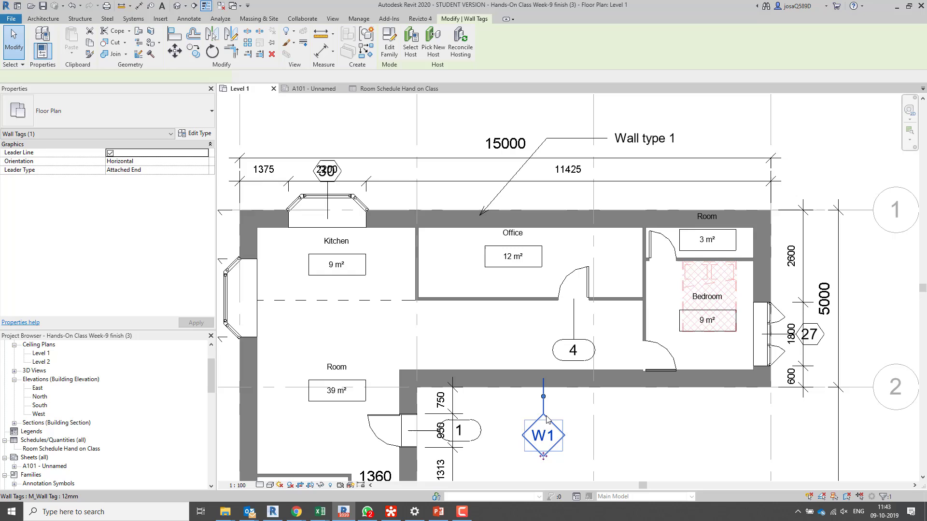
click(180, 107)
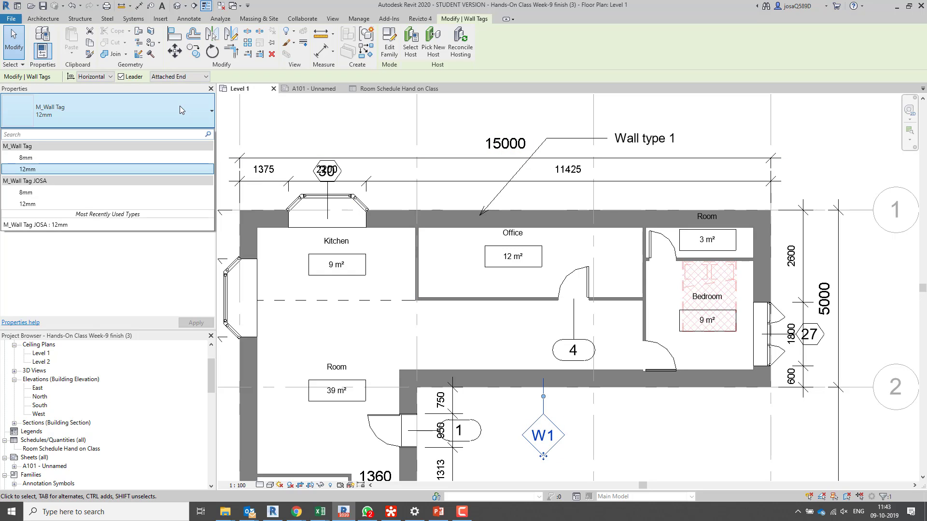
click(296, 118)
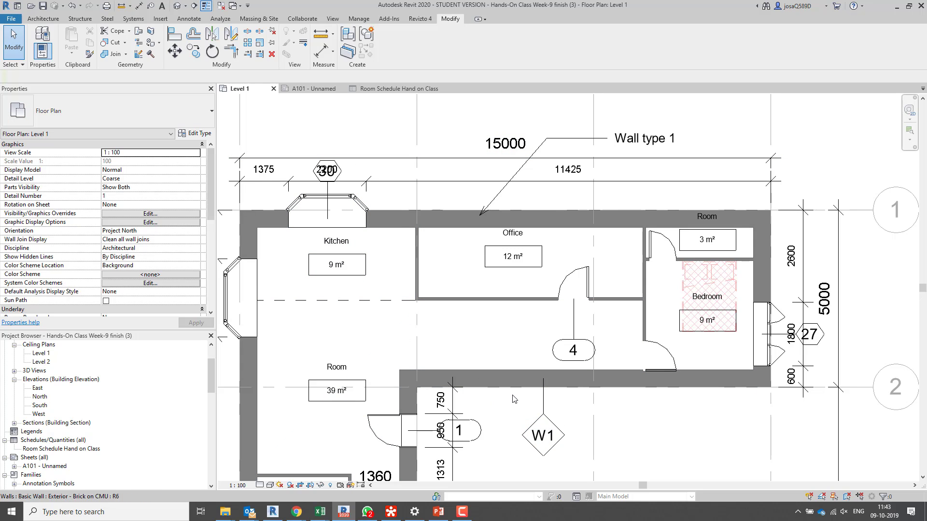
- Change the "W1" wall tag on grid 2 to the M_Wall Tag JOSA family's 8mm type
click(540, 420)
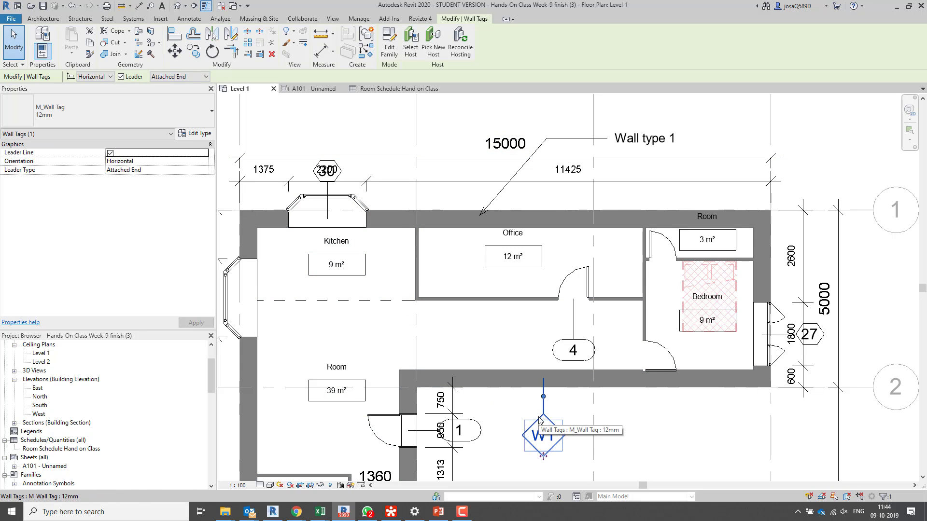
click(150, 113)
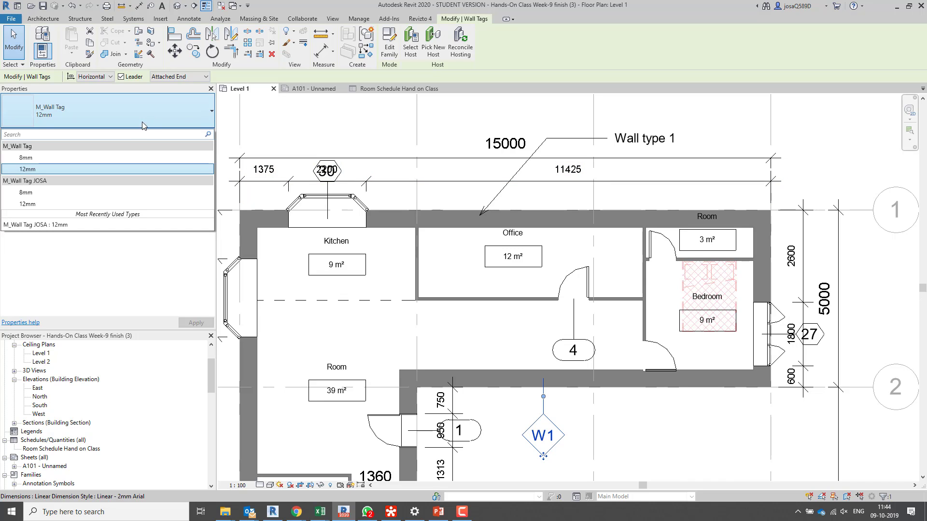
click(55, 192)
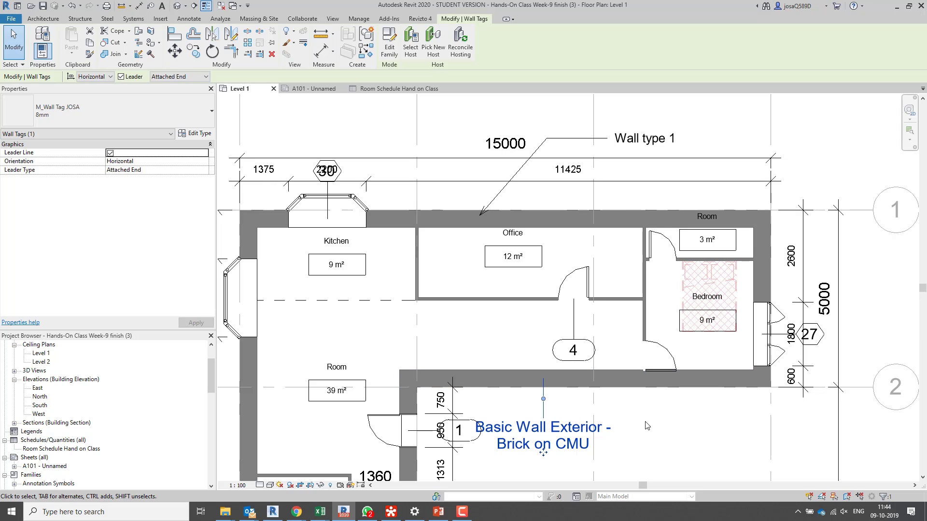
- Move the "Wall type 1" text note with its leader so that the arrow points at the upper Office's door
middle_drag(647, 426, 658, 353)
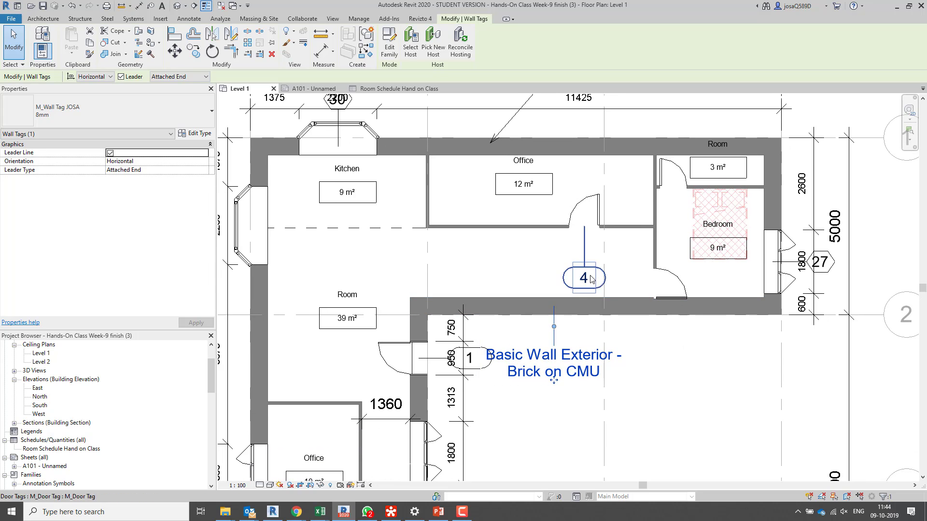
middle_drag(592, 279, 599, 374)
click(557, 174)
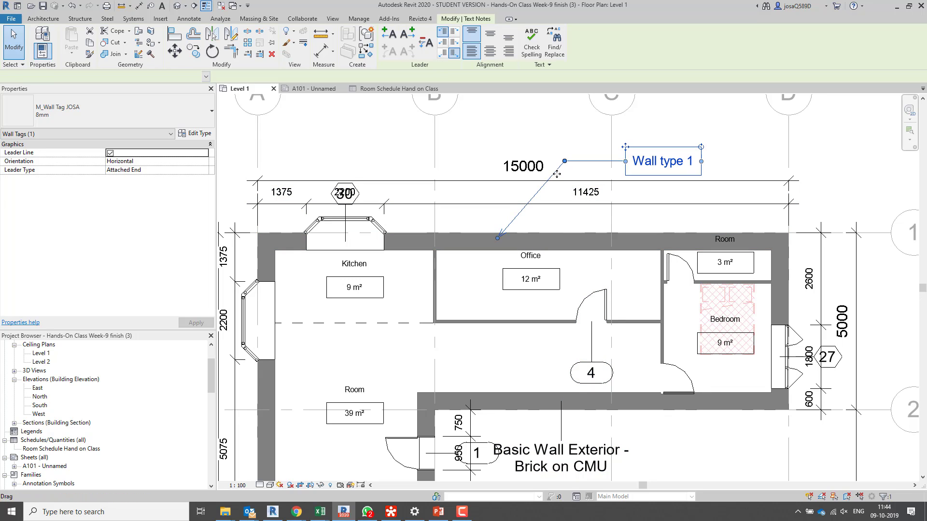
ctrl+drag(556, 174, 642, 246)
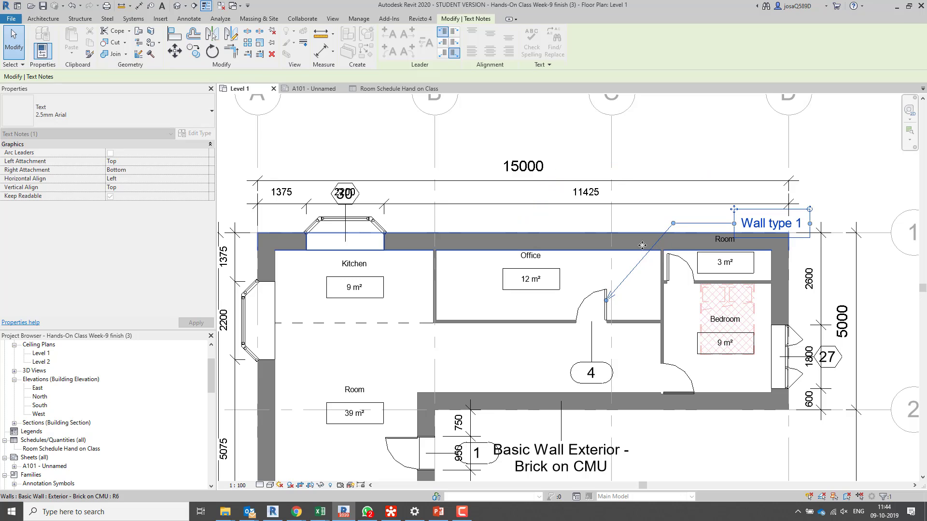
- Copy the exterior wall tag to the inner side of the grid 2 wall and delete that copy
click(574, 449)
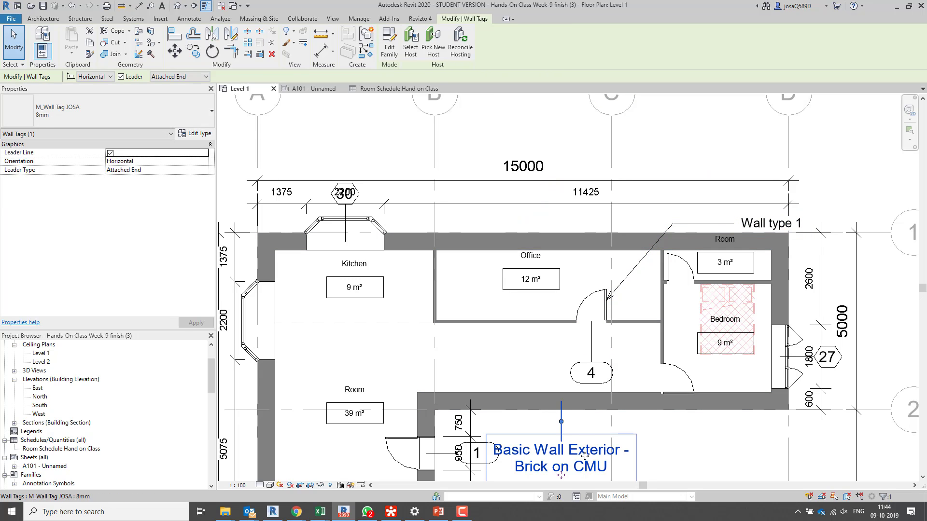
drag(582, 454, 501, 337)
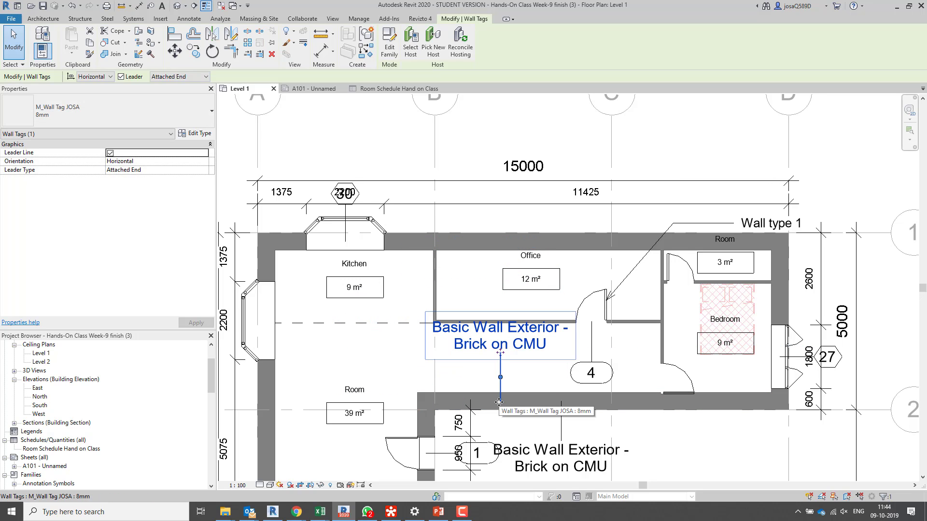
key(Escape)
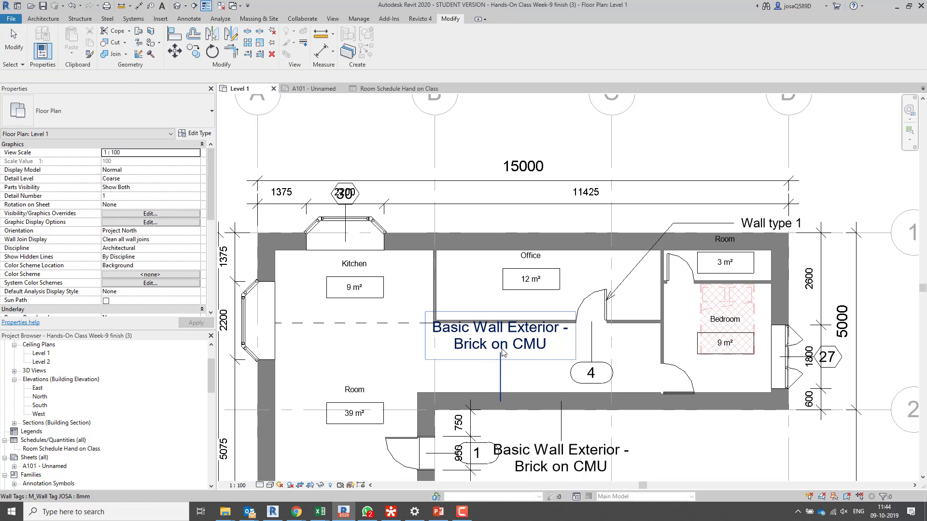
click(502, 353)
key(Delete)
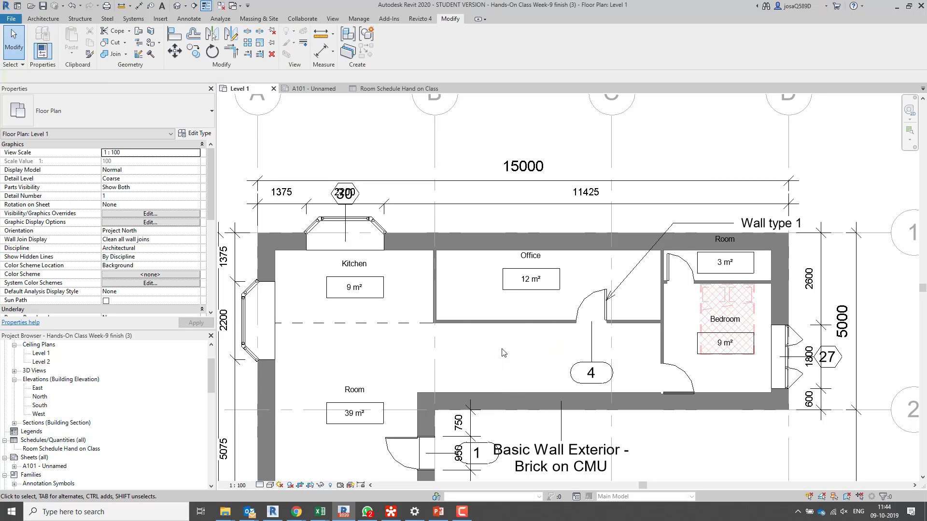
- Move the exterior wall tag slightly further below the grid 2 wall and toggle its leader off and back on
middle_drag(584, 396, 550, 263)
click(515, 311)
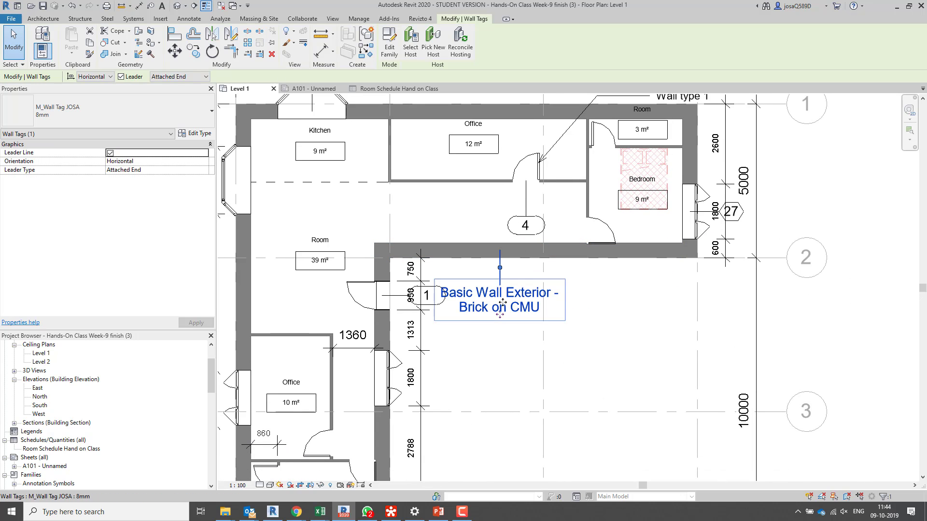
drag(518, 353, 509, 330)
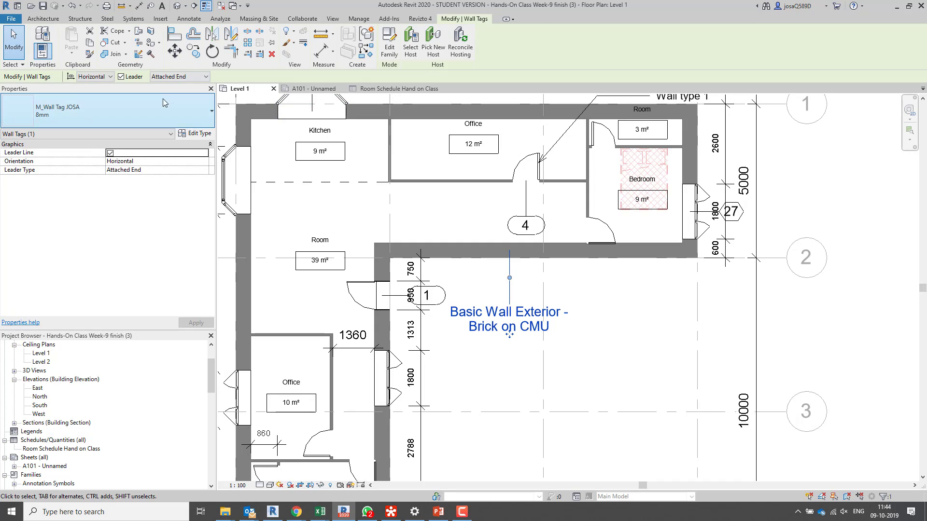
click(121, 77)
click(121, 77)
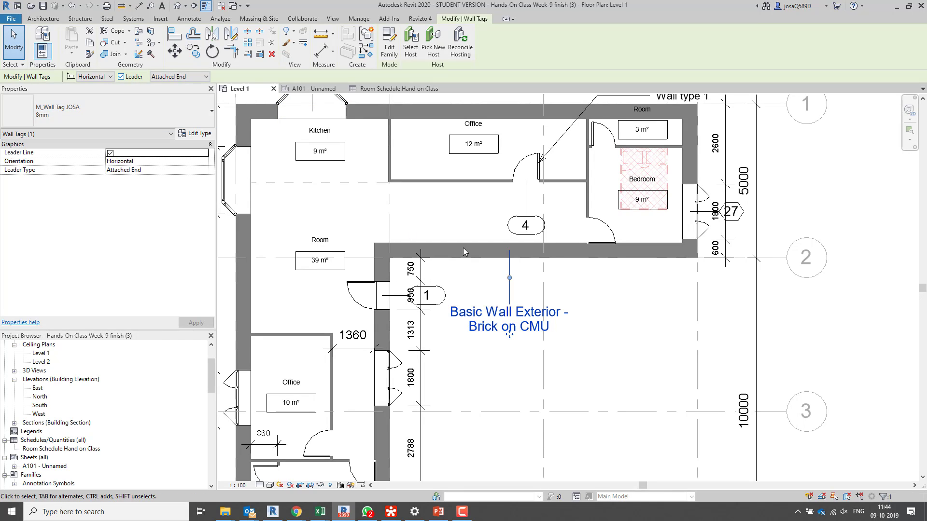
- Try the exterior wall tag near grid 3 with its leader off and on, and place it back just below the grid 2 wall
drag(511, 334, 675, 463)
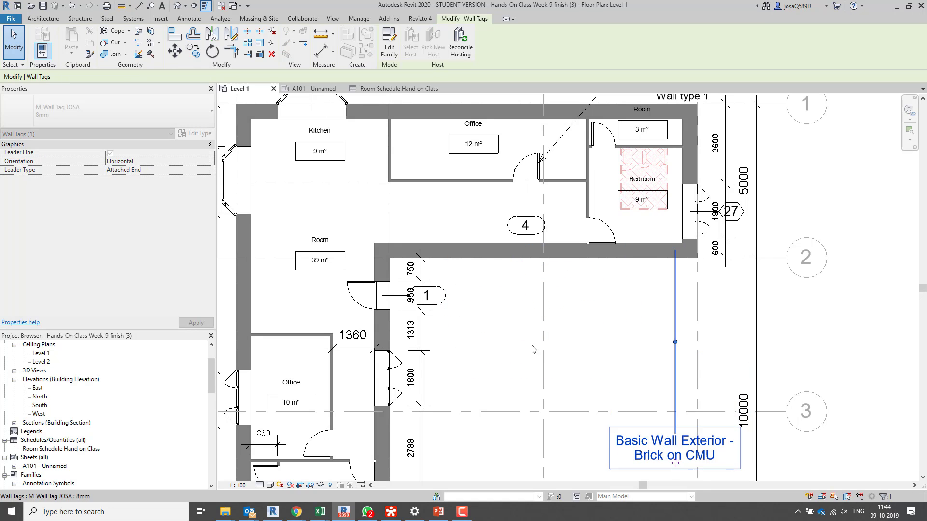
click(121, 77)
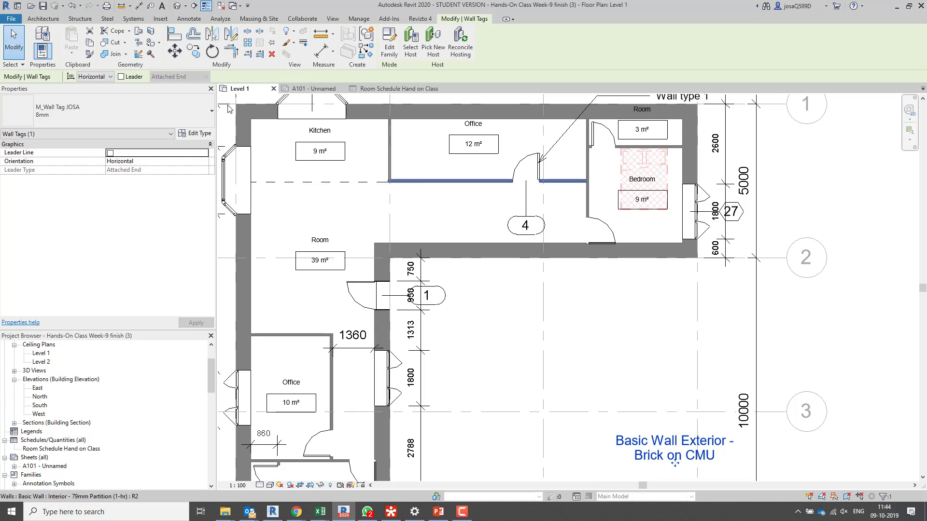
click(121, 77)
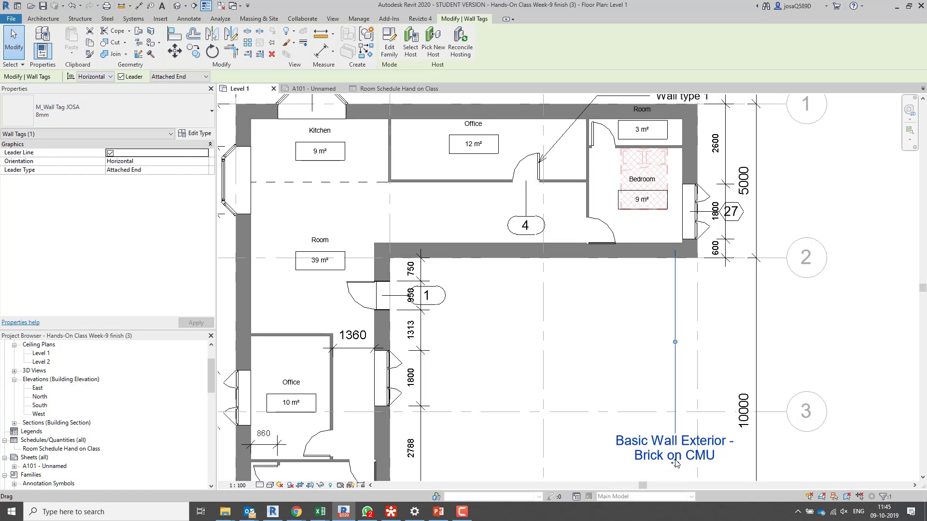
drag(675, 463, 534, 312)
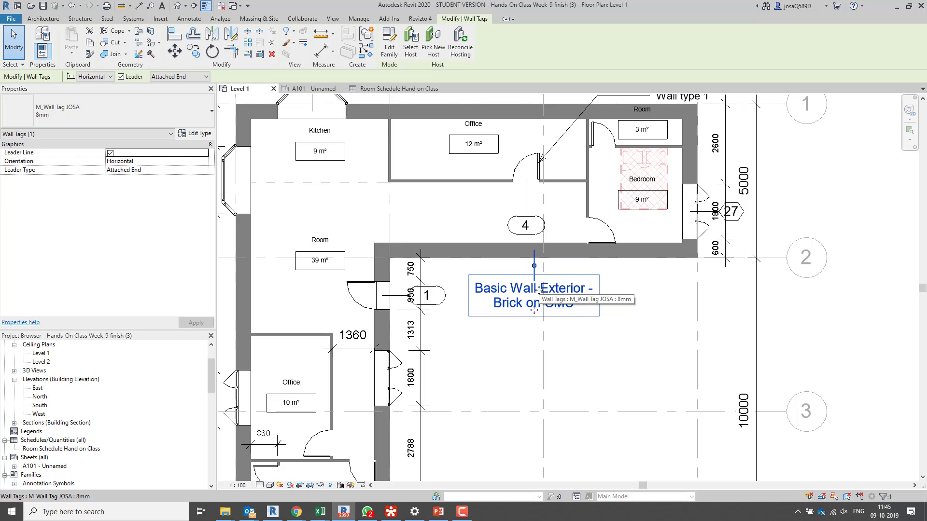
- Open the exterior wall tag's family to examine its label, and close the family without saving changes
double_click(539, 289)
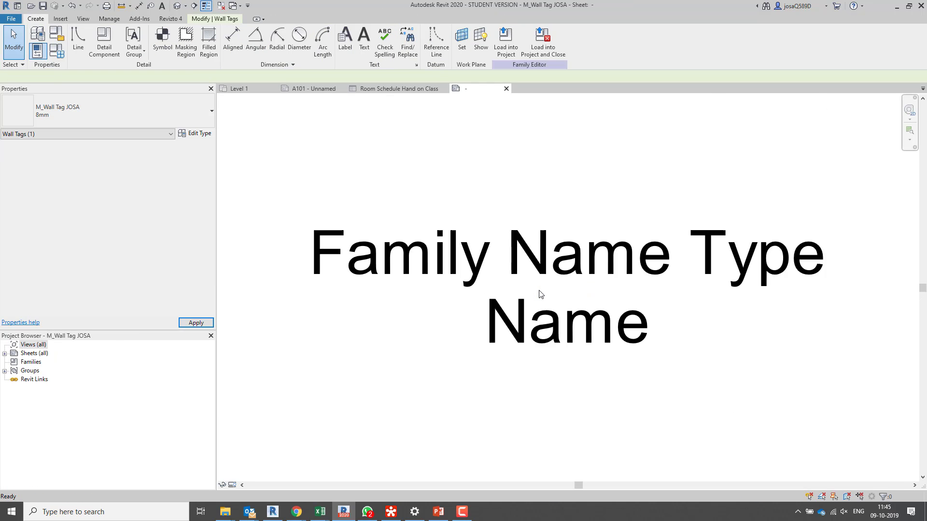
click(545, 273)
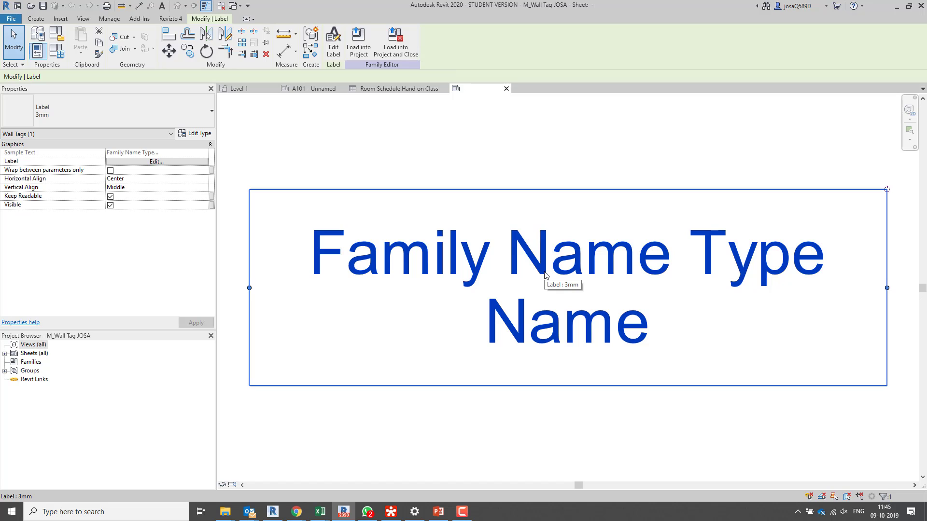
click(506, 89)
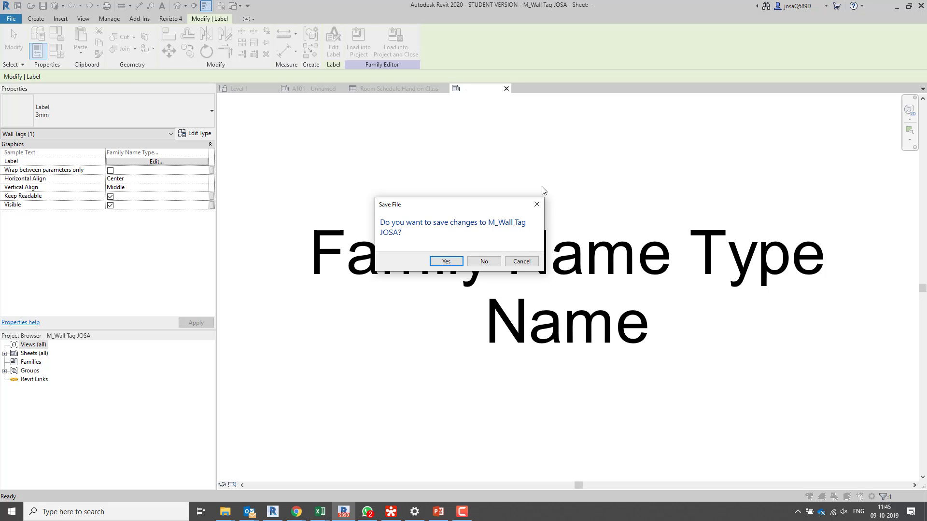
click(537, 204)
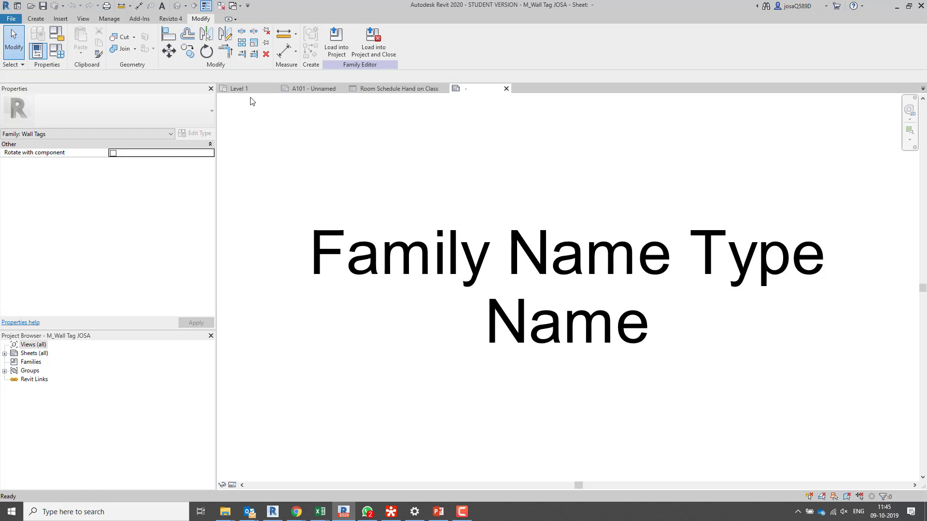
click(506, 88)
click(496, 259)
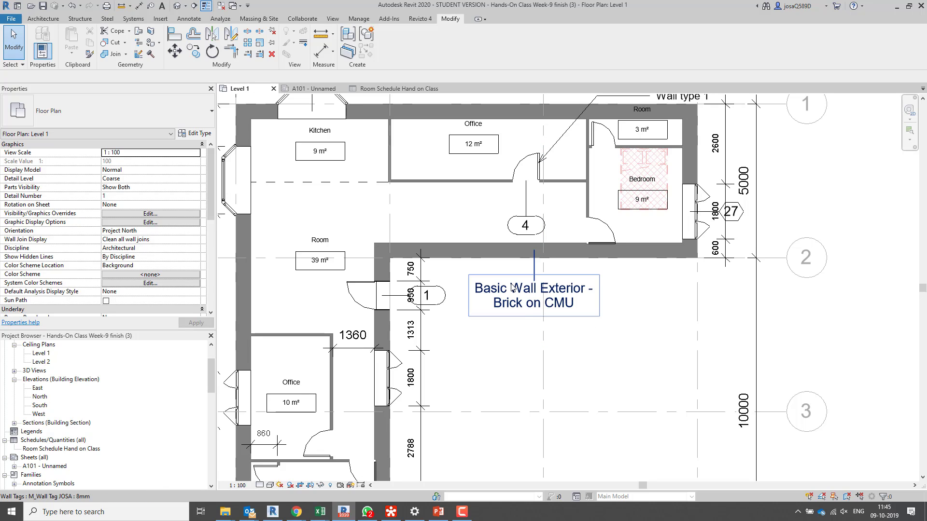
click(523, 300)
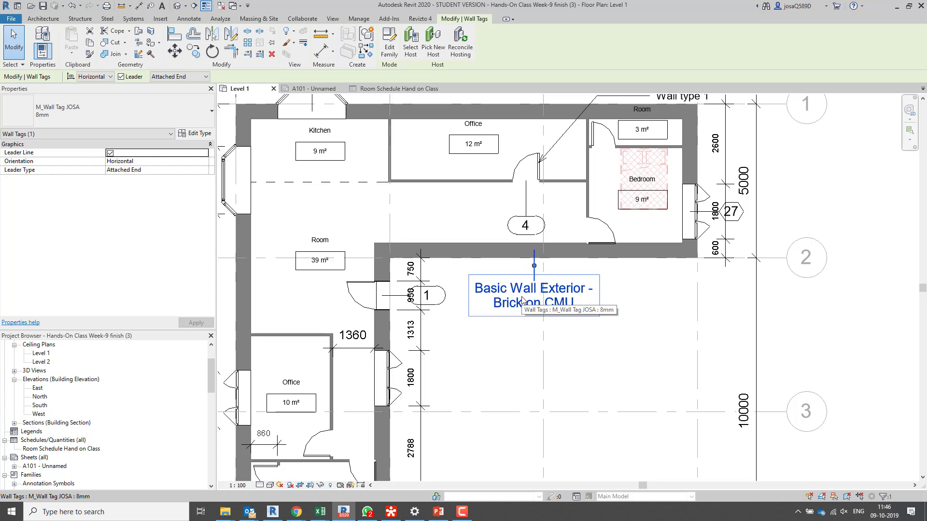
click(195, 51)
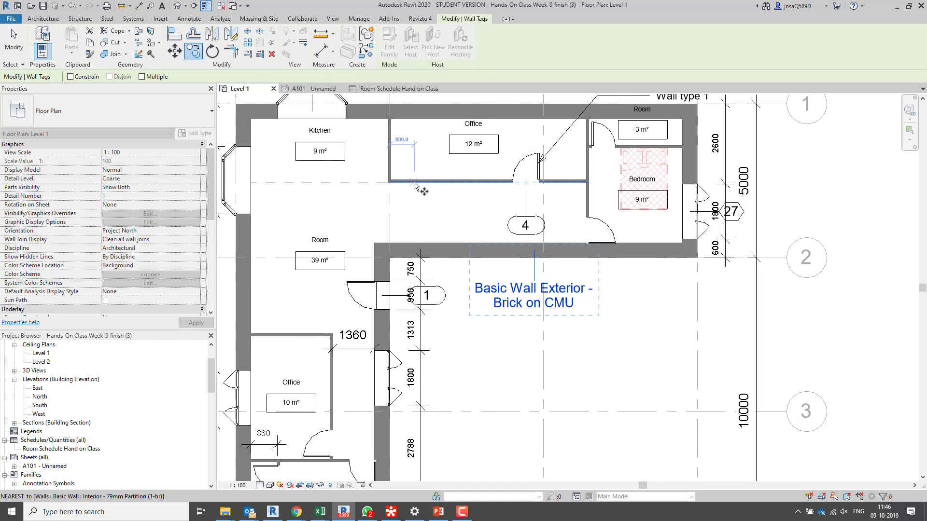
scroll(434, 172, down, 3)
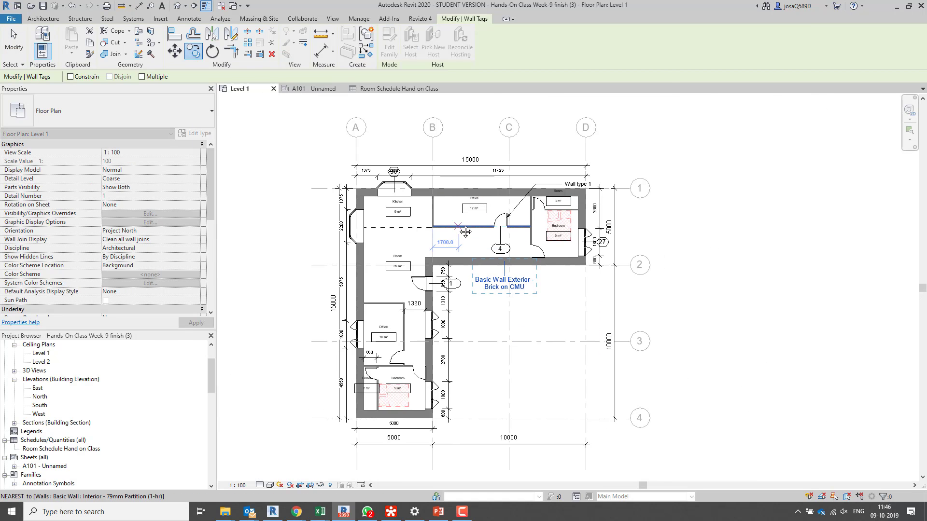
scroll(427, 144, up, 5)
click(457, 231)
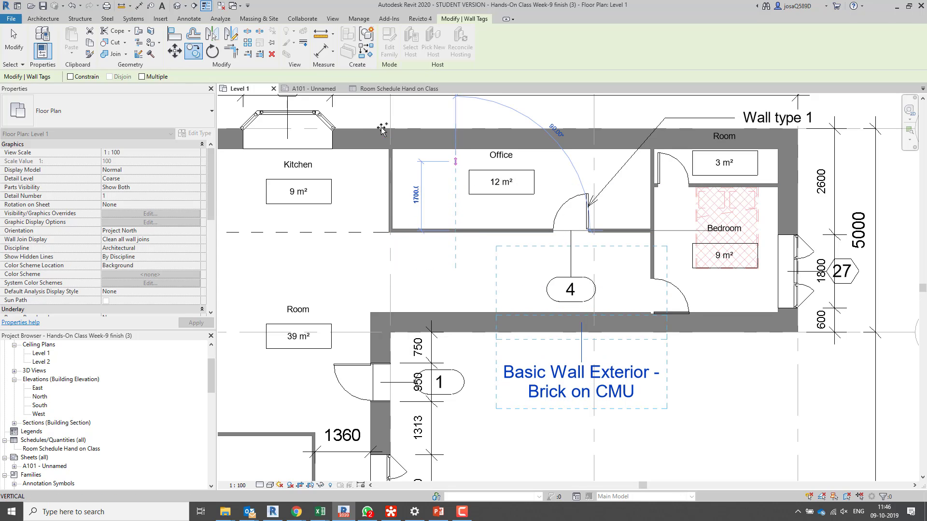
key(Escape)
key(Escape)
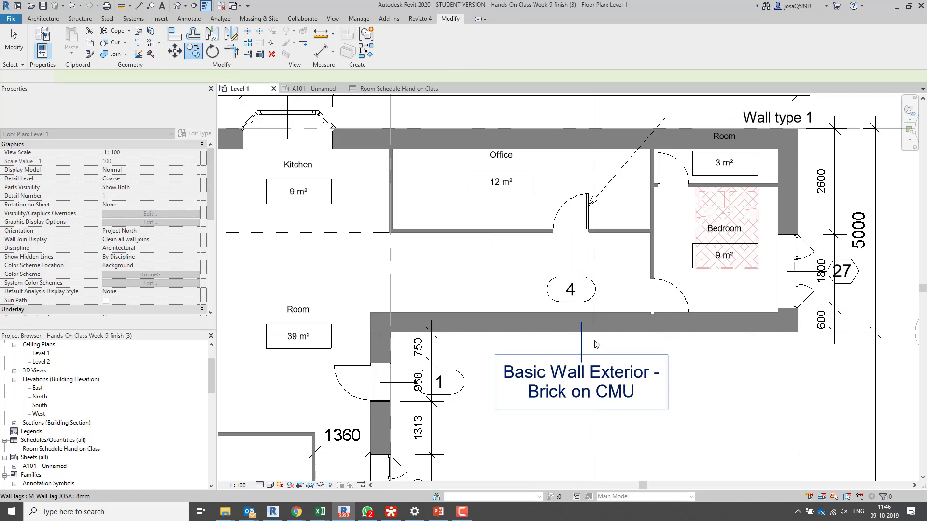
- Copy the exterior wall tag from its leader's end on the grid 2 wall to the centreline of the upper Office's lower partition
click(193, 50)
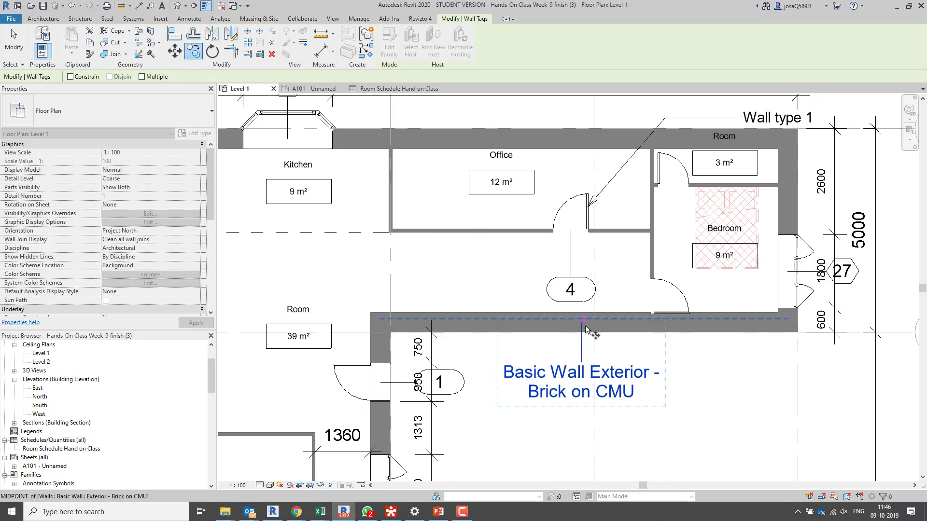
scroll(583, 323, up, 4)
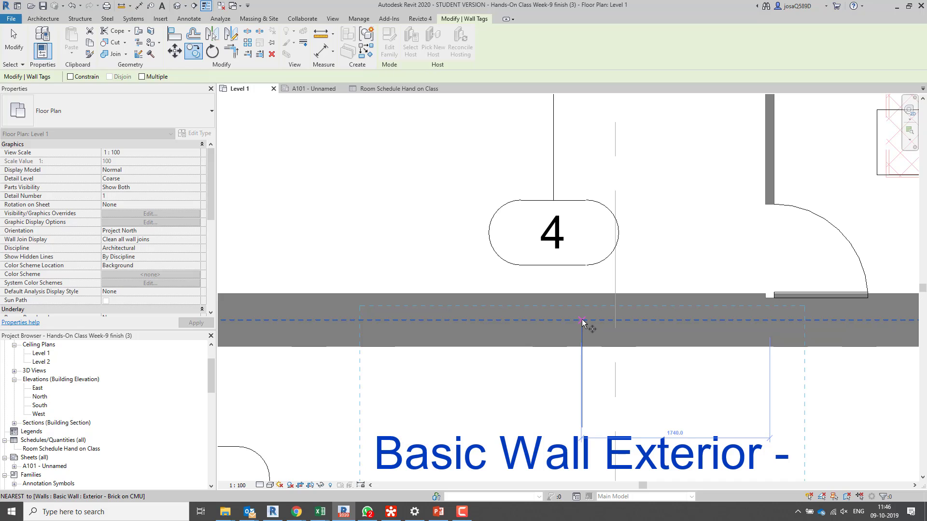
click(584, 324)
scroll(379, 250, down, 4)
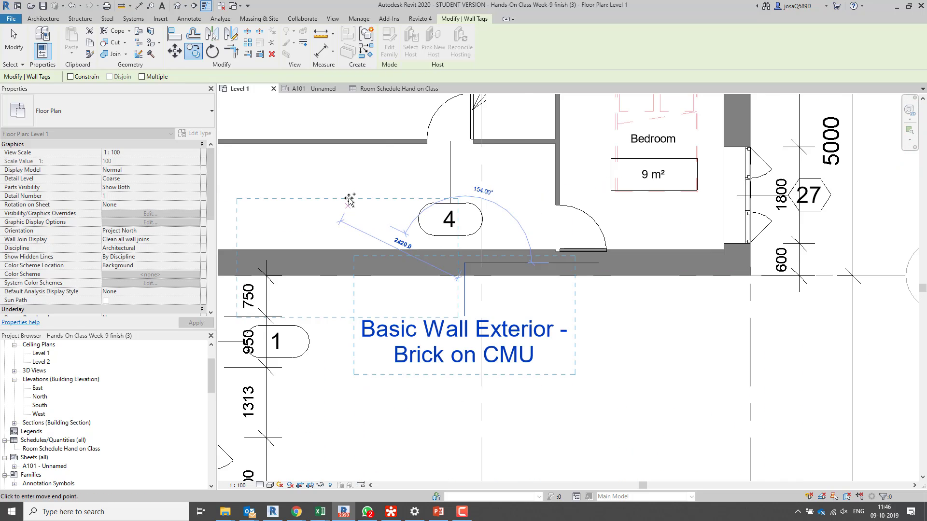
scroll(486, 239, up, 6)
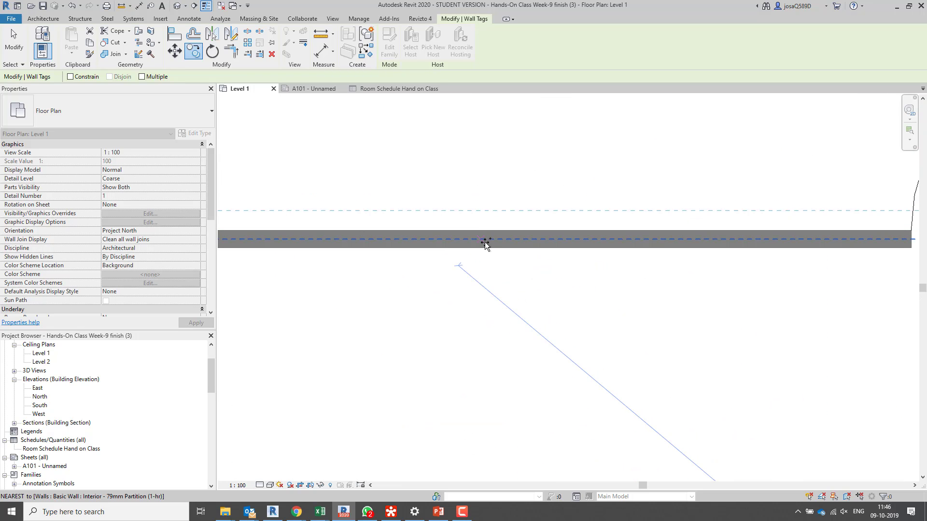
click(485, 240)
scroll(486, 261, down, 8)
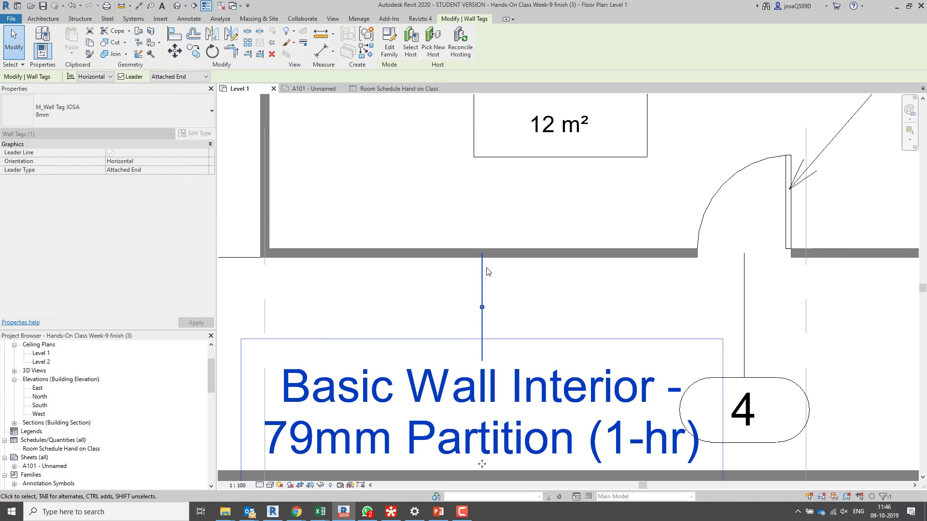
middle_drag(542, 238, 542, 217)
scroll(541, 218, down, 2)
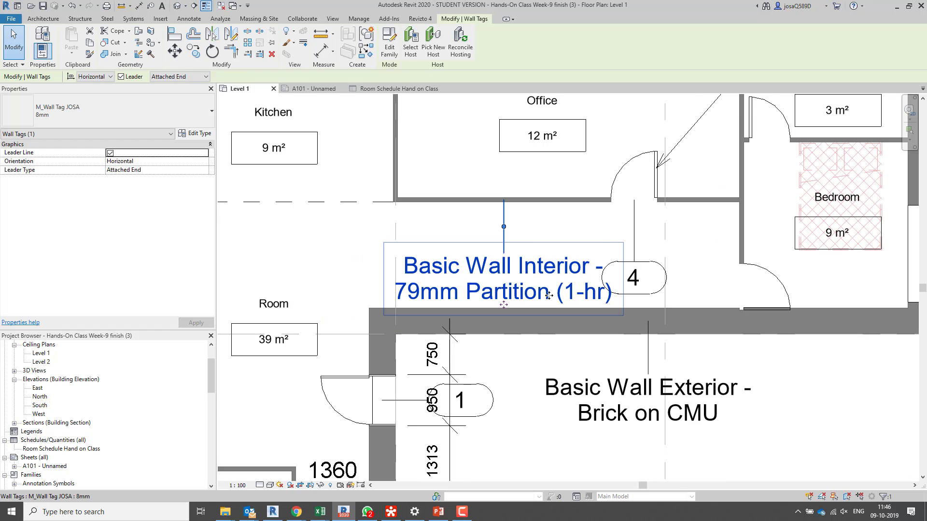
- Deselect the copied tag and dismiss the save reminder without saving the project
click(614, 238)
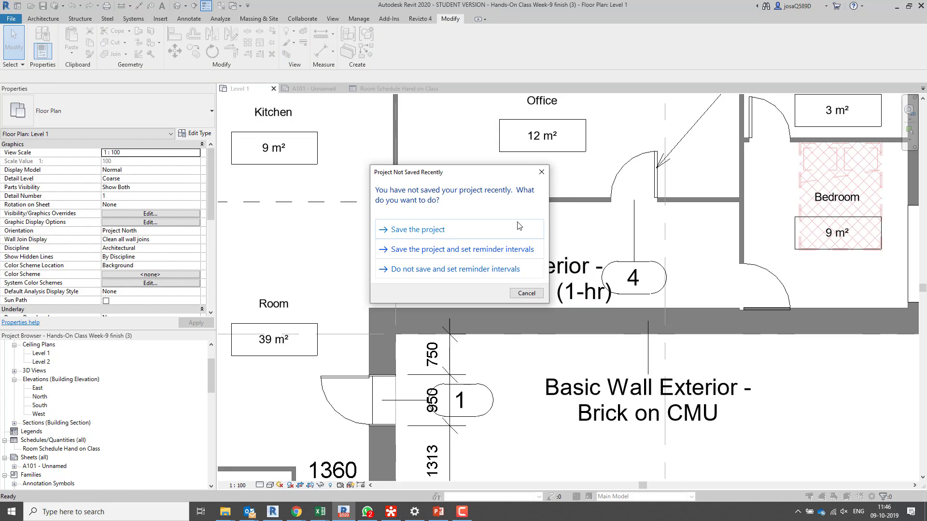
click(541, 173)
scroll(579, 236, down, 3)
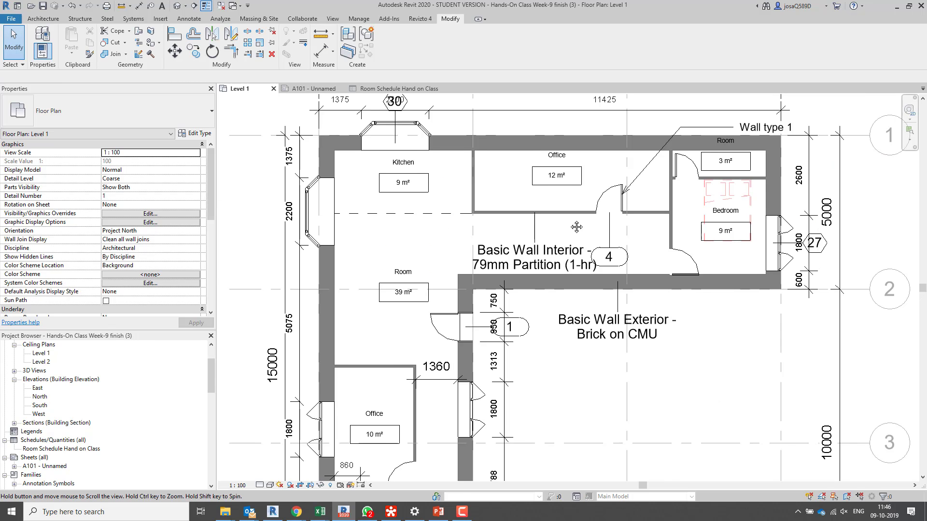
- Move the interior wall tag up a little, closer to the upper Office's lower partition
click(526, 254)
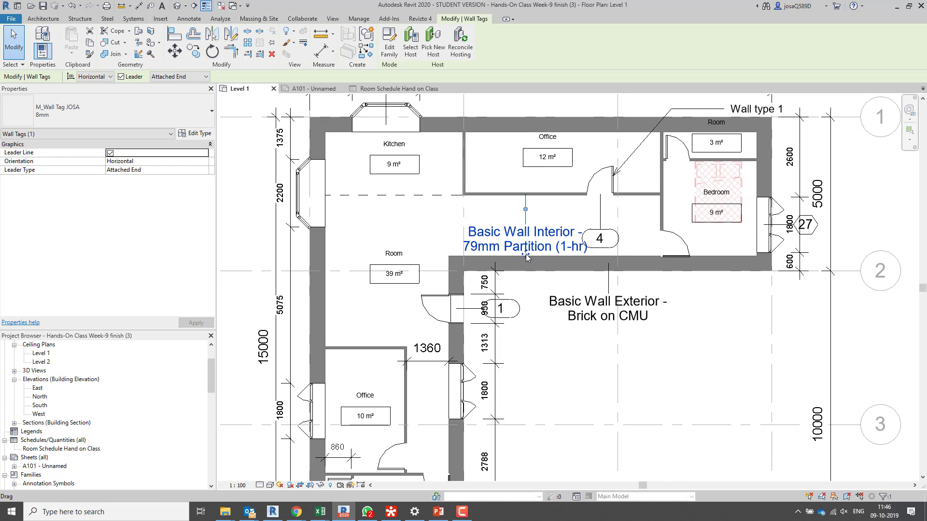
drag(525, 254, 526, 238)
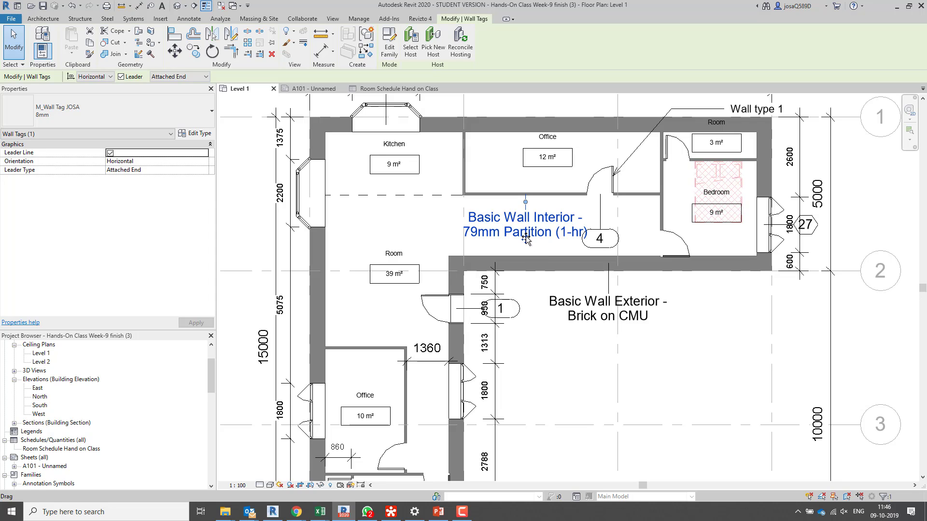
key(Escape)
scroll(526, 237, up, 8)
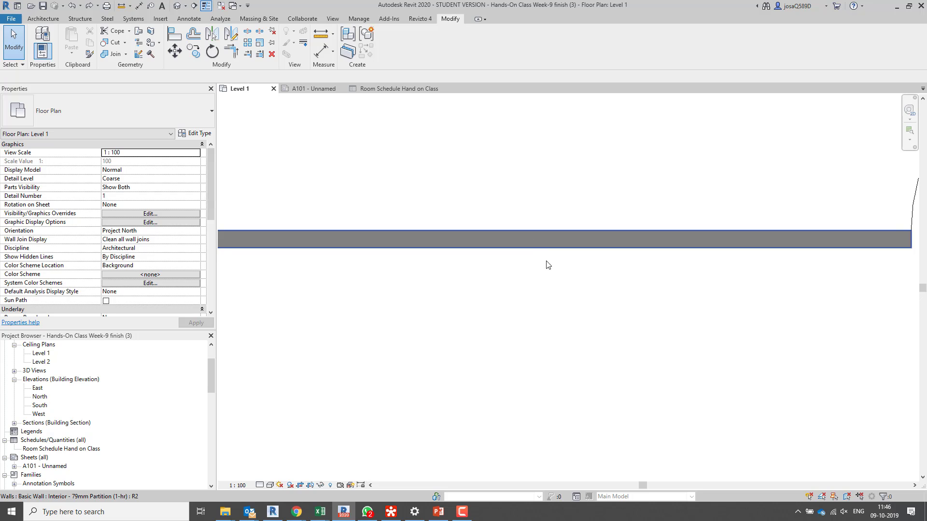
scroll(548, 264, down, 7)
- Copy the exterior wall tag from its leader's end on the grid 2 wall to the centreline of the upper Office's lower partition
click(610, 339)
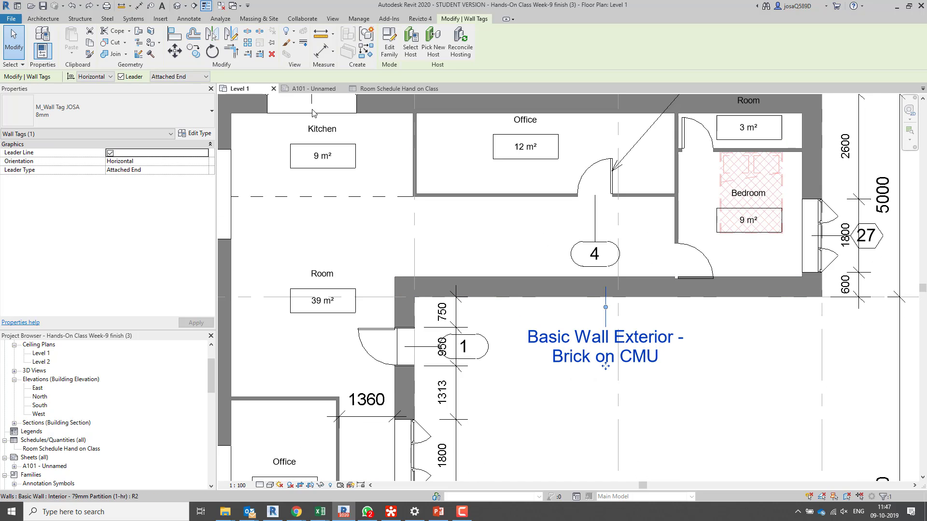
click(194, 52)
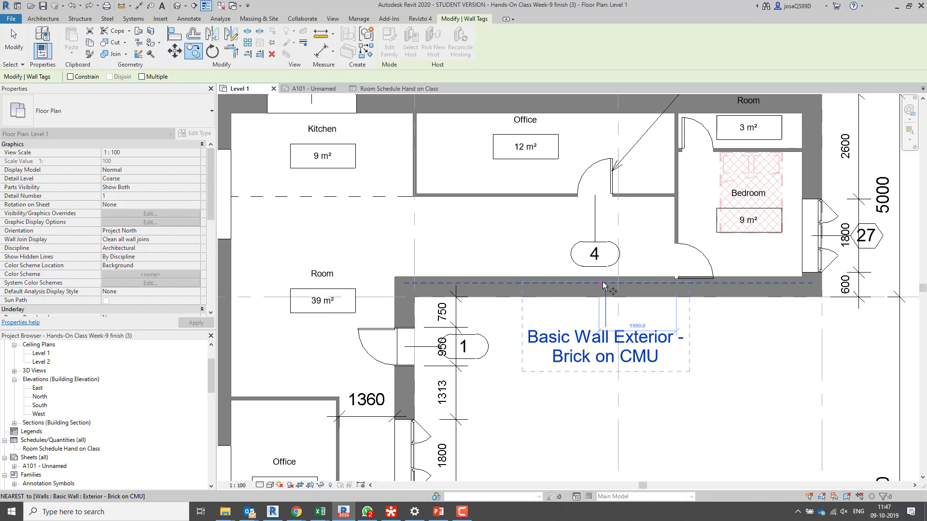
scroll(607, 288, up, 2)
scroll(607, 288, up, 2)
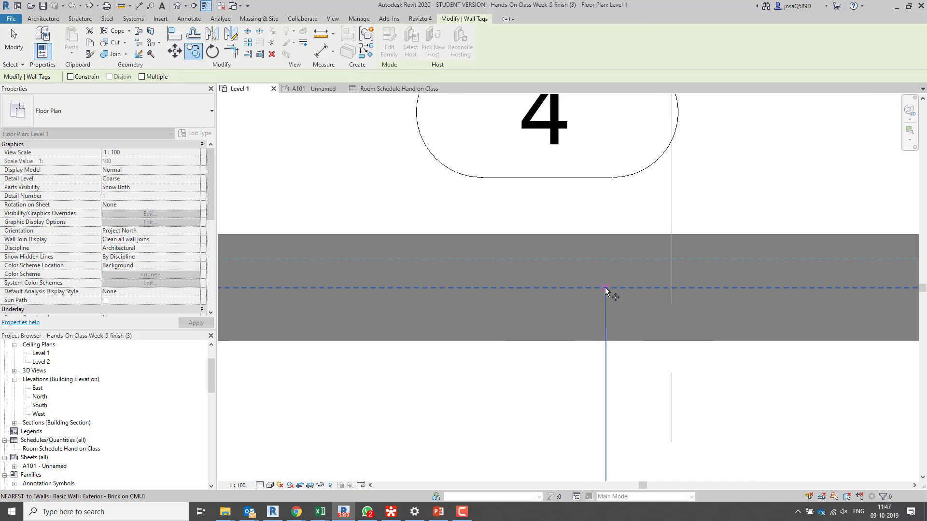
scroll(606, 288, down, 4)
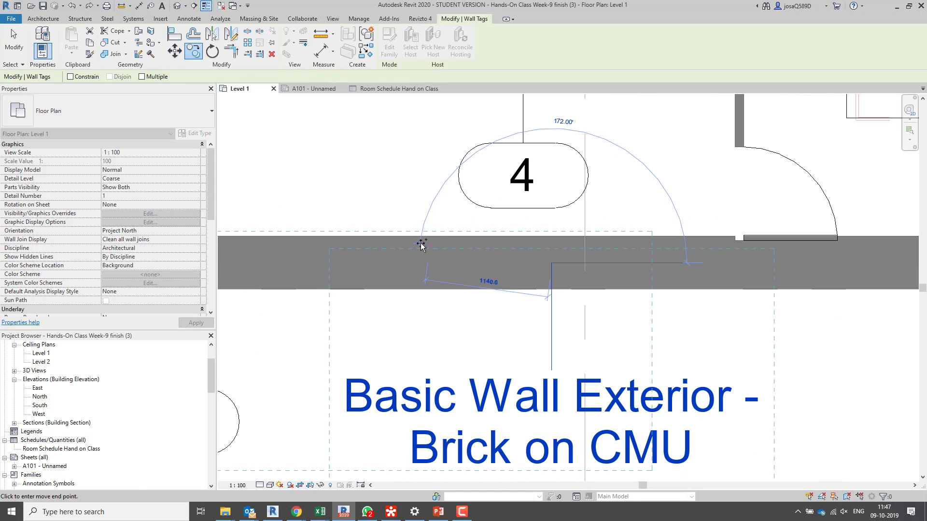
middle_drag(370, 202, 639, 317)
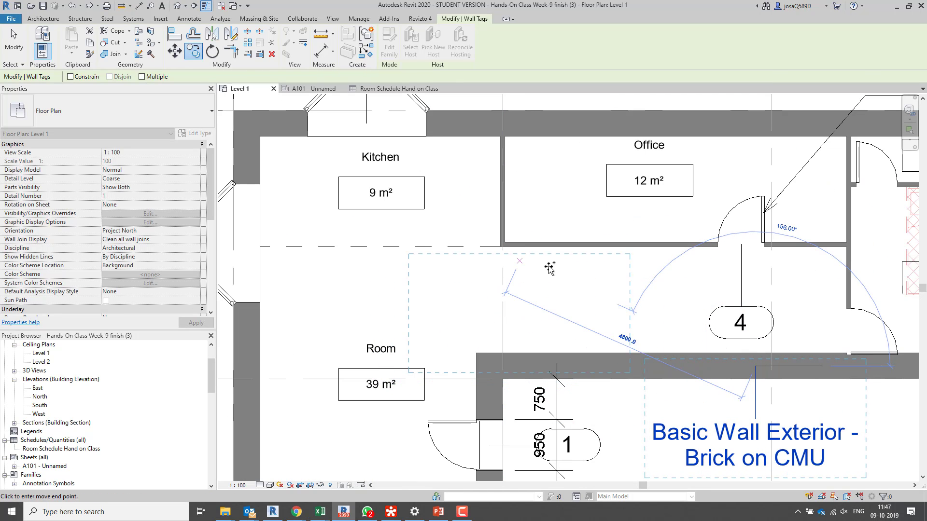
scroll(565, 288, up, 5)
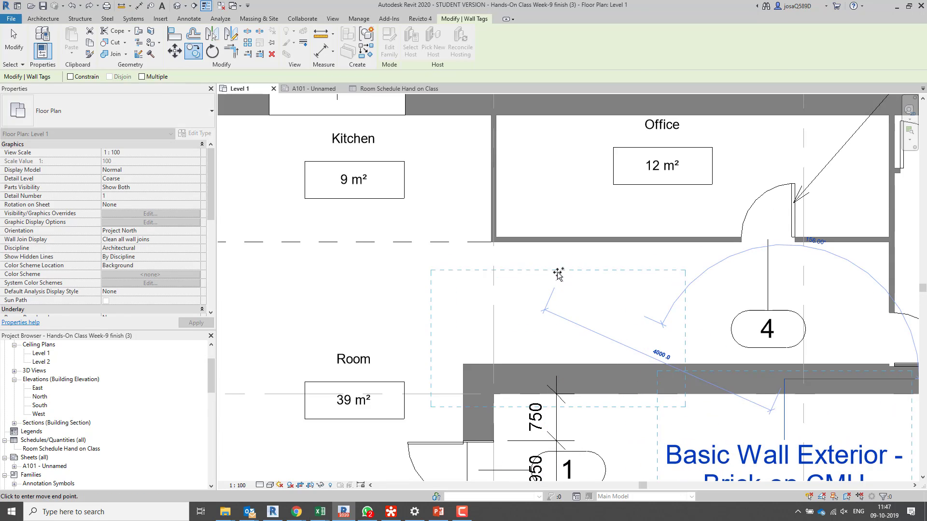
click(546, 170)
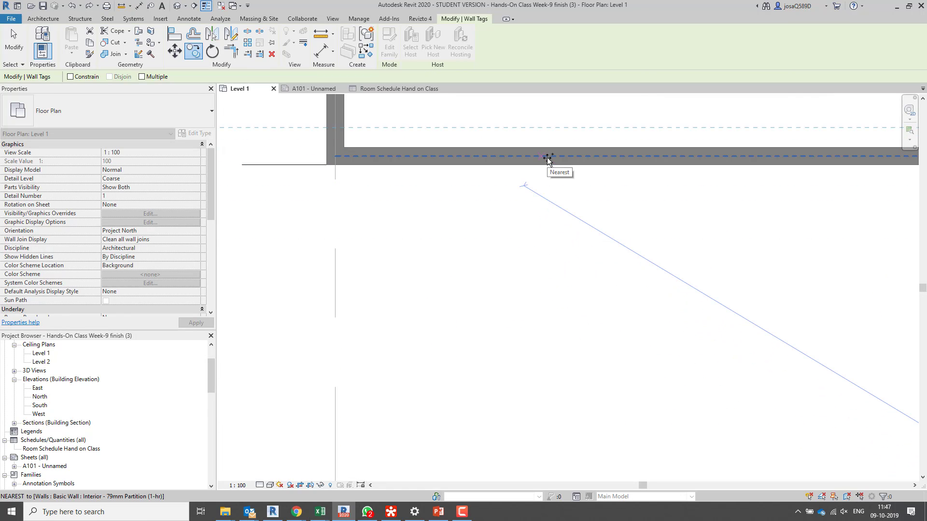
scroll(591, 273, down, 5)
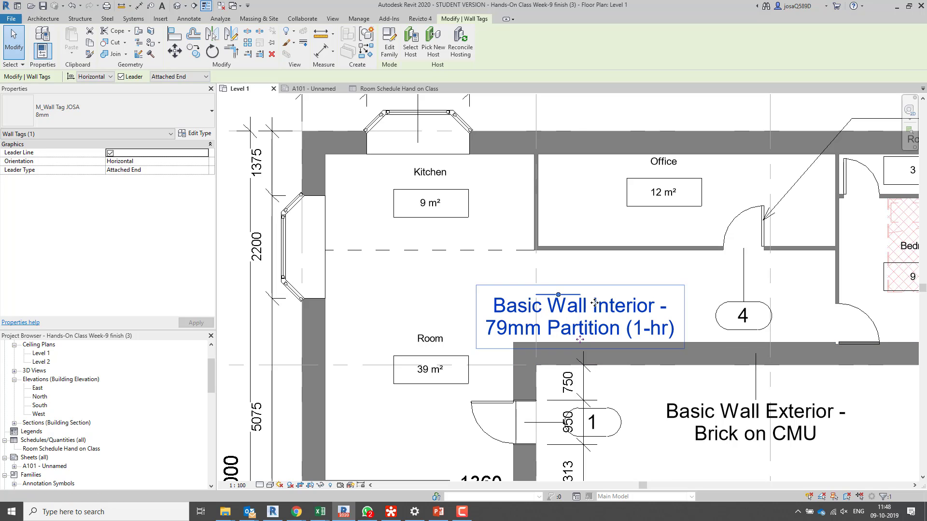
- Move the "Wall type 1" text note with its leader to the Kitchen so its arrow points at the room's left exterior wall
middle_drag(738, 344, 648, 342)
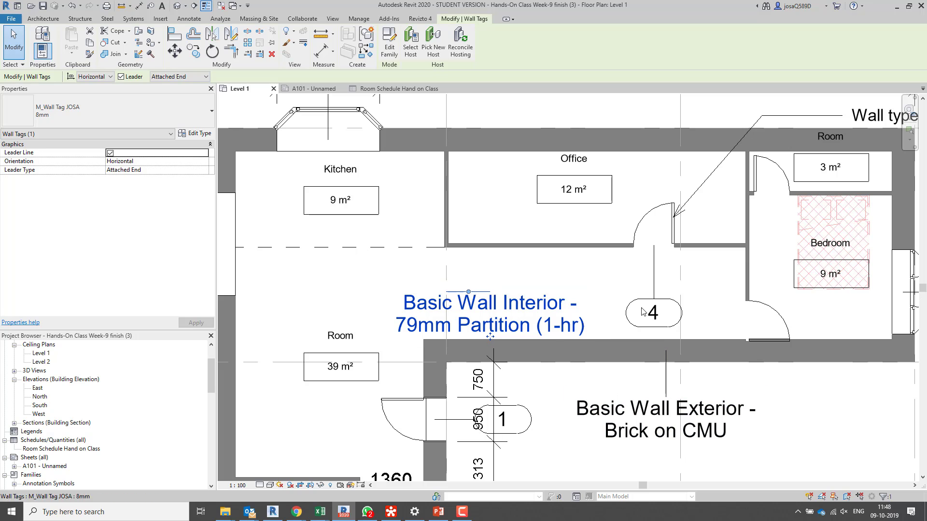
middle_drag(428, 228, 460, 263)
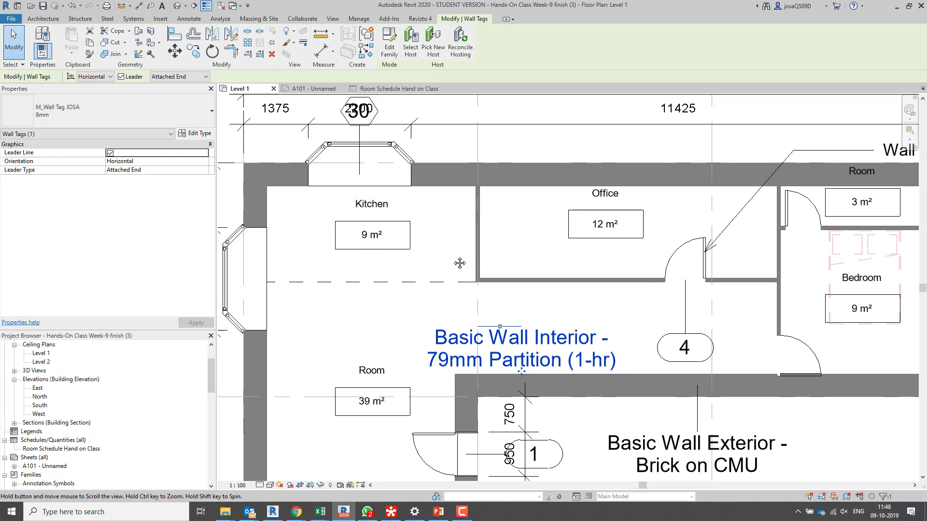
scroll(460, 263, down, 1)
middle_drag(562, 252, 551, 251)
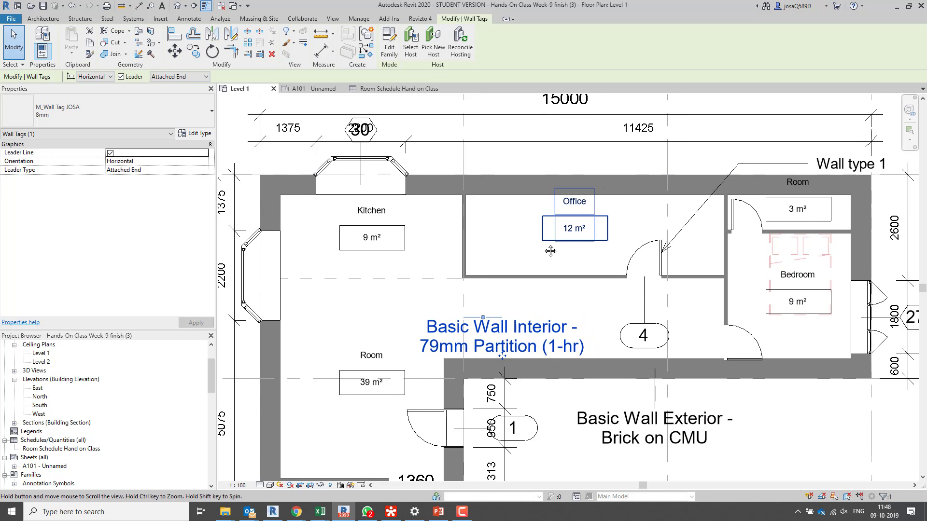
click(671, 244)
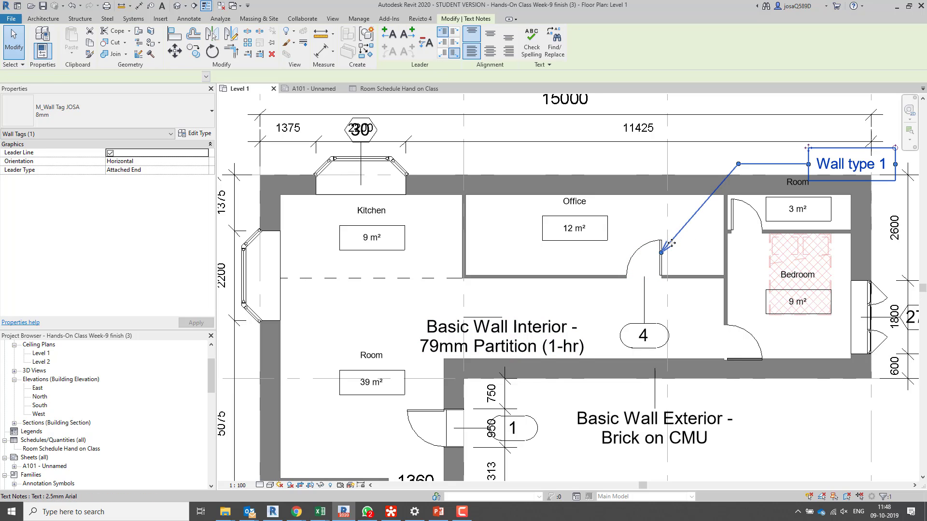
ctrl+drag(679, 233, 289, 271)
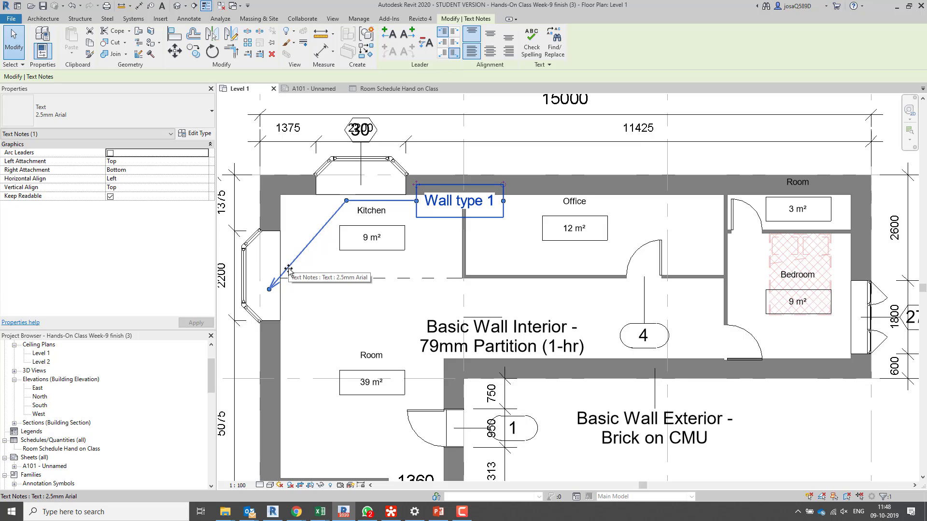